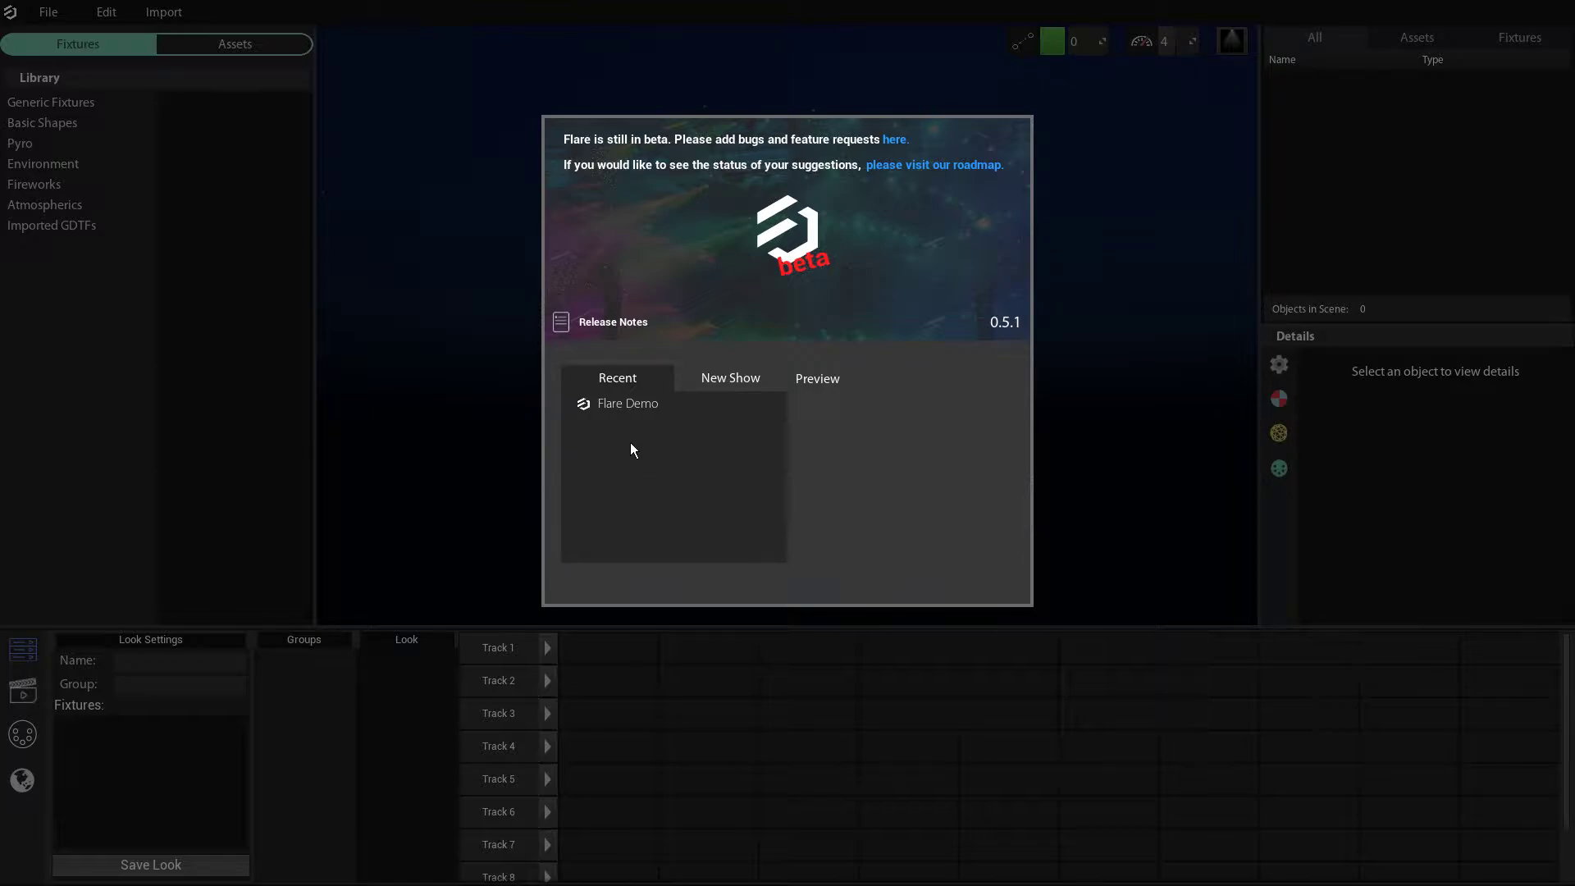
# - Load the recent Flare Demo show
pyautogui.click(729, 379)
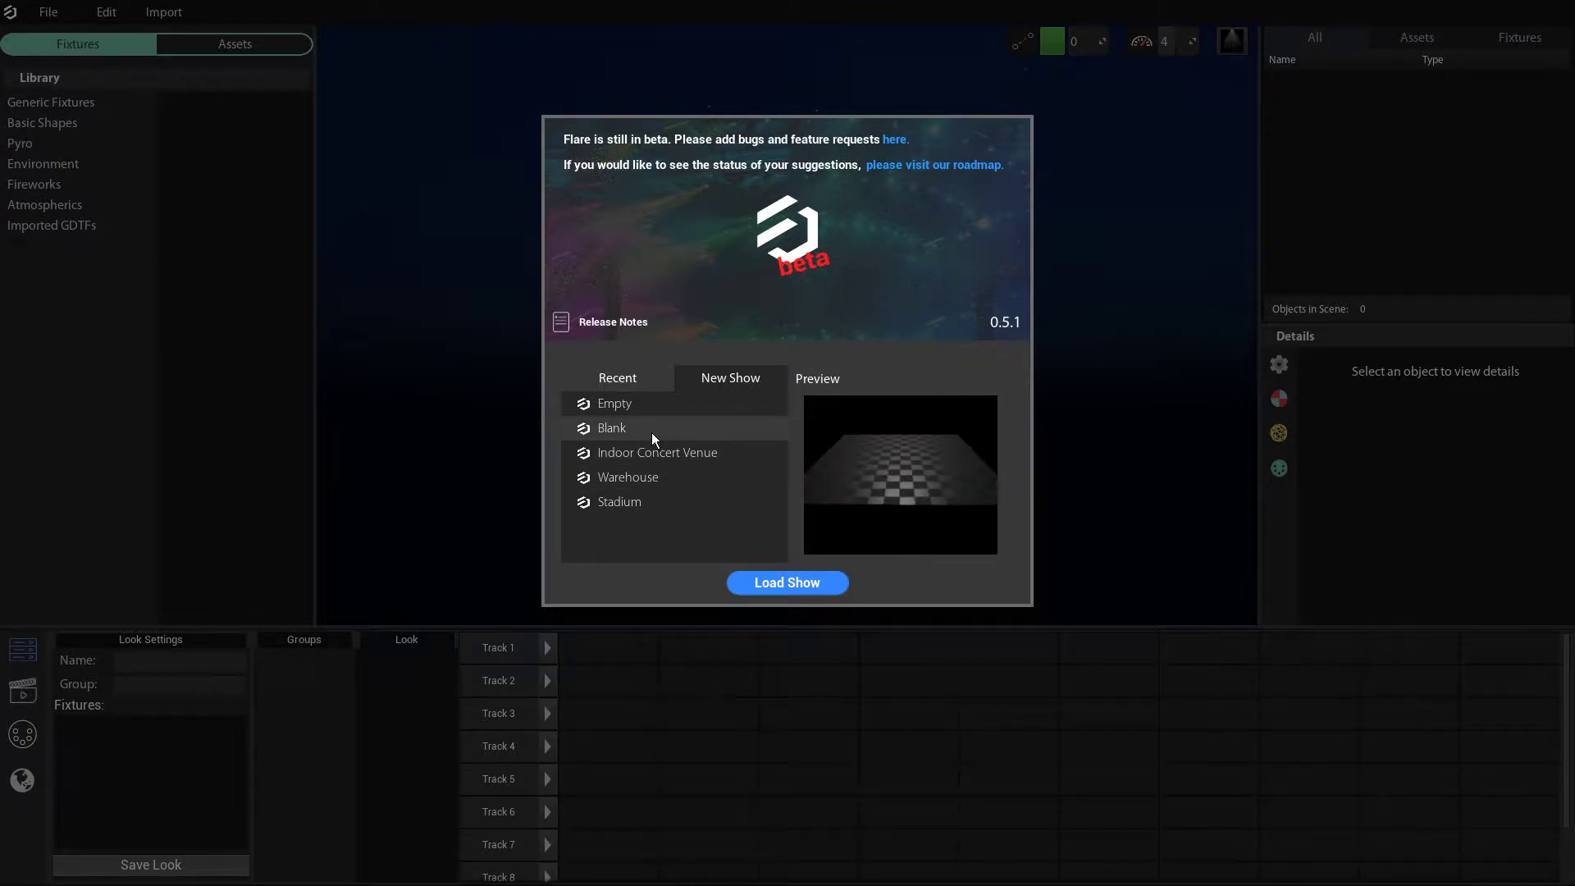
pyautogui.click(631, 386)
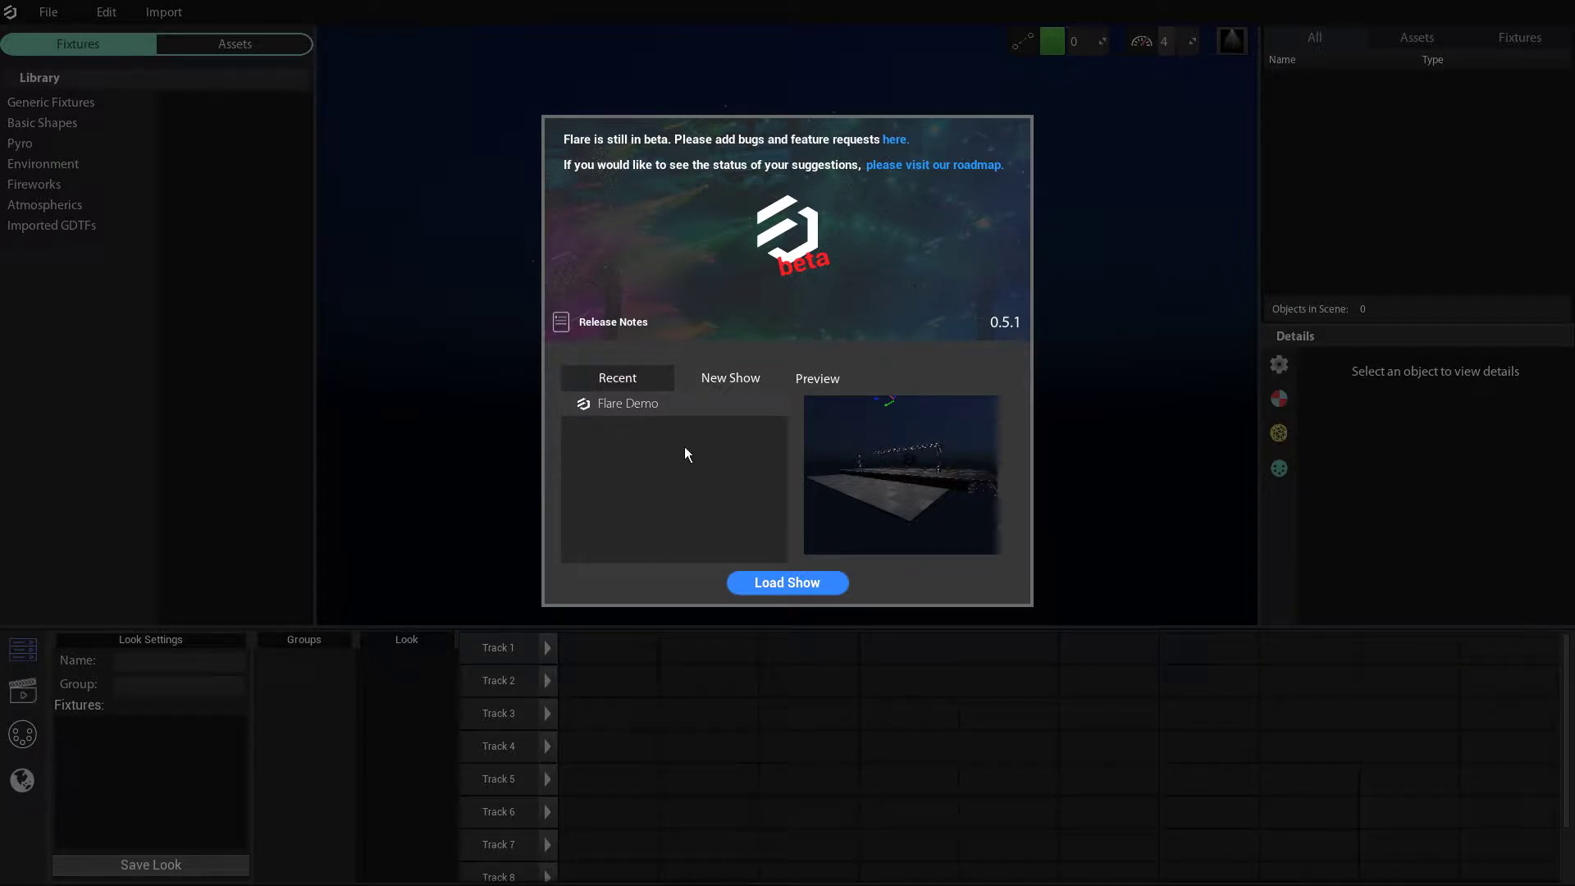
pyautogui.click(790, 584)
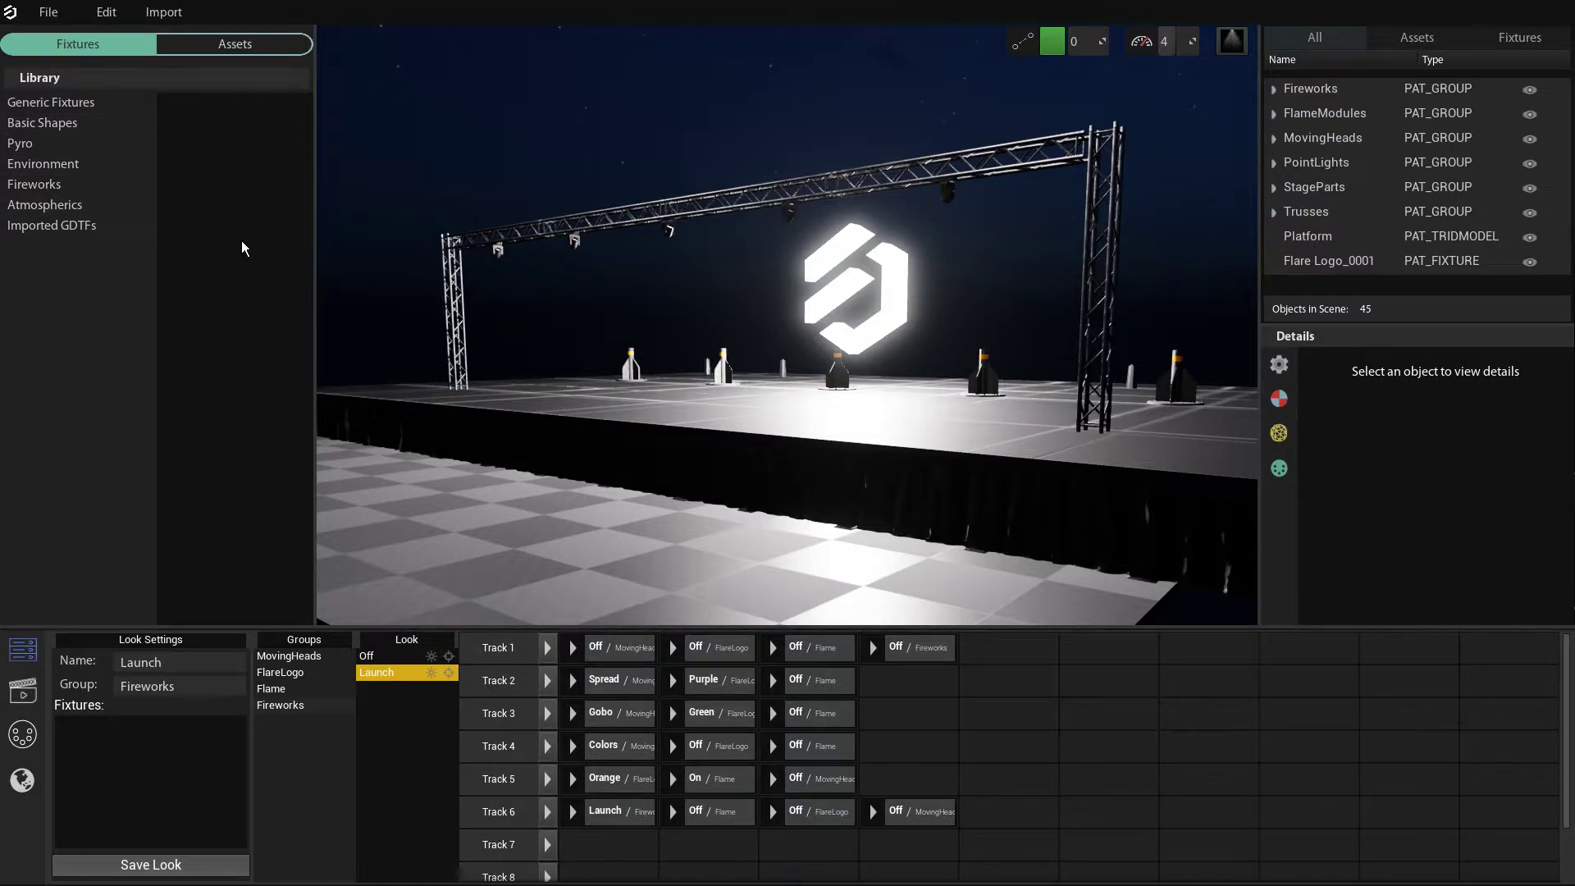
# - Review the full list of keybindings and close it
pyautogui.click(66, 19)
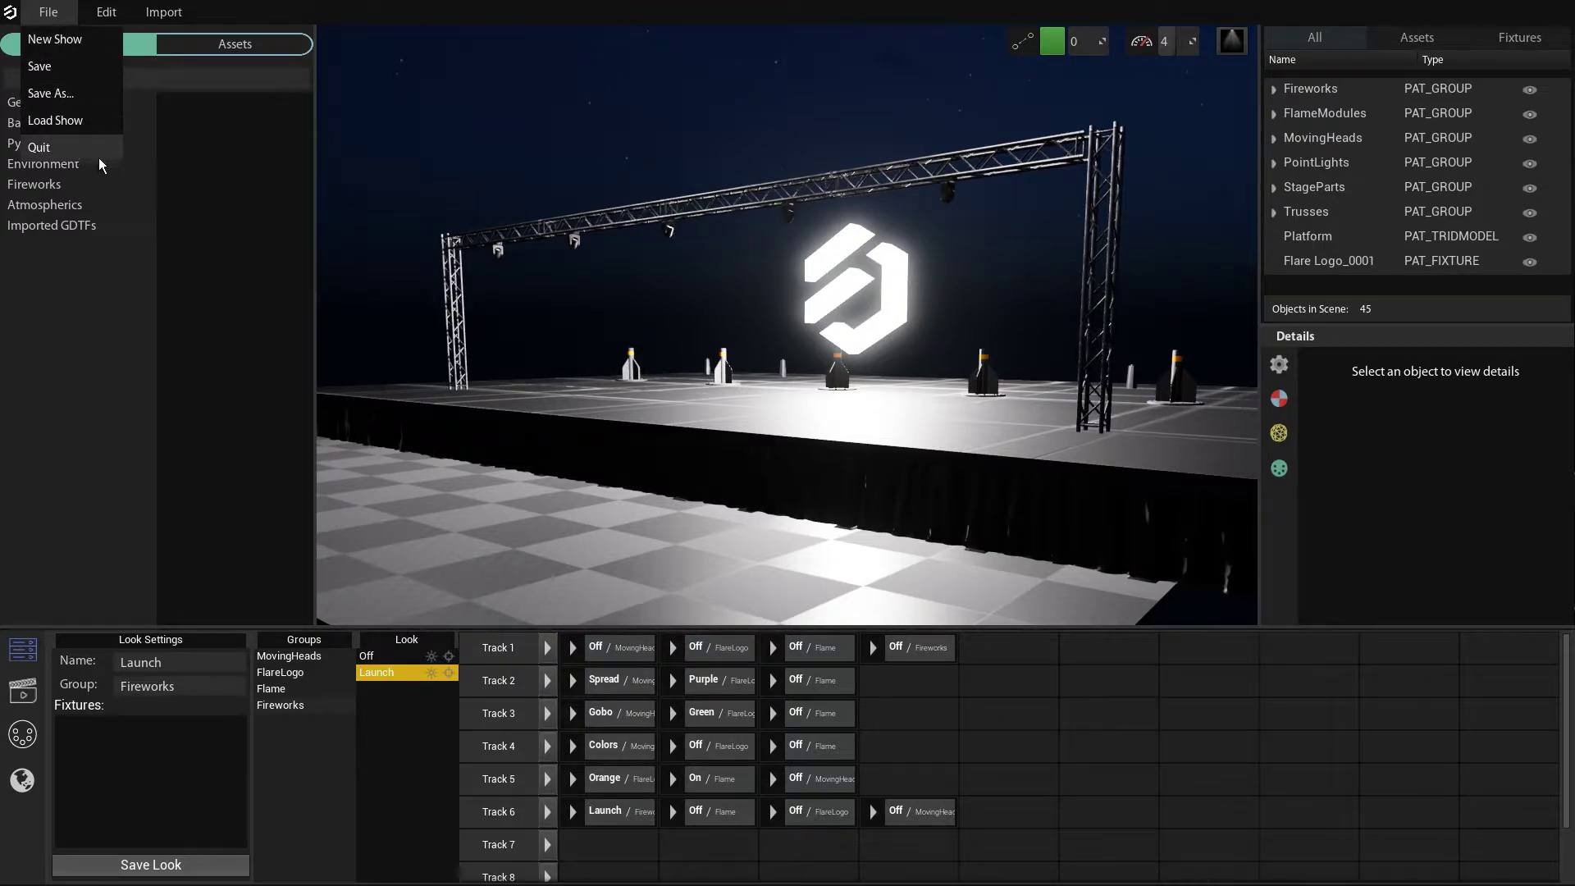
pyautogui.click(116, 19)
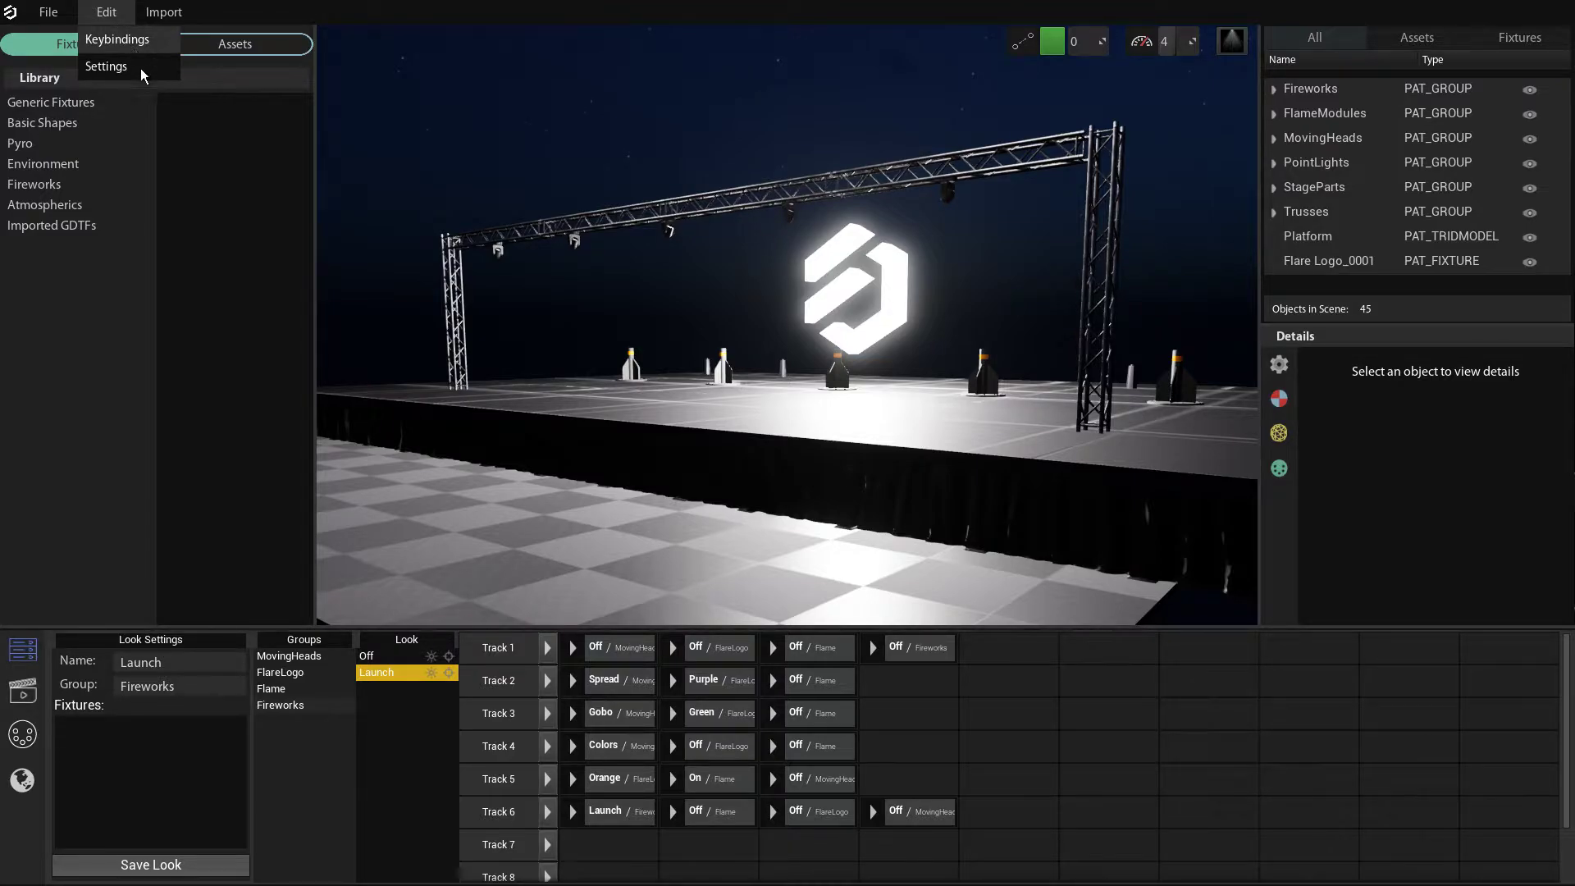
pyautogui.click(131, 46)
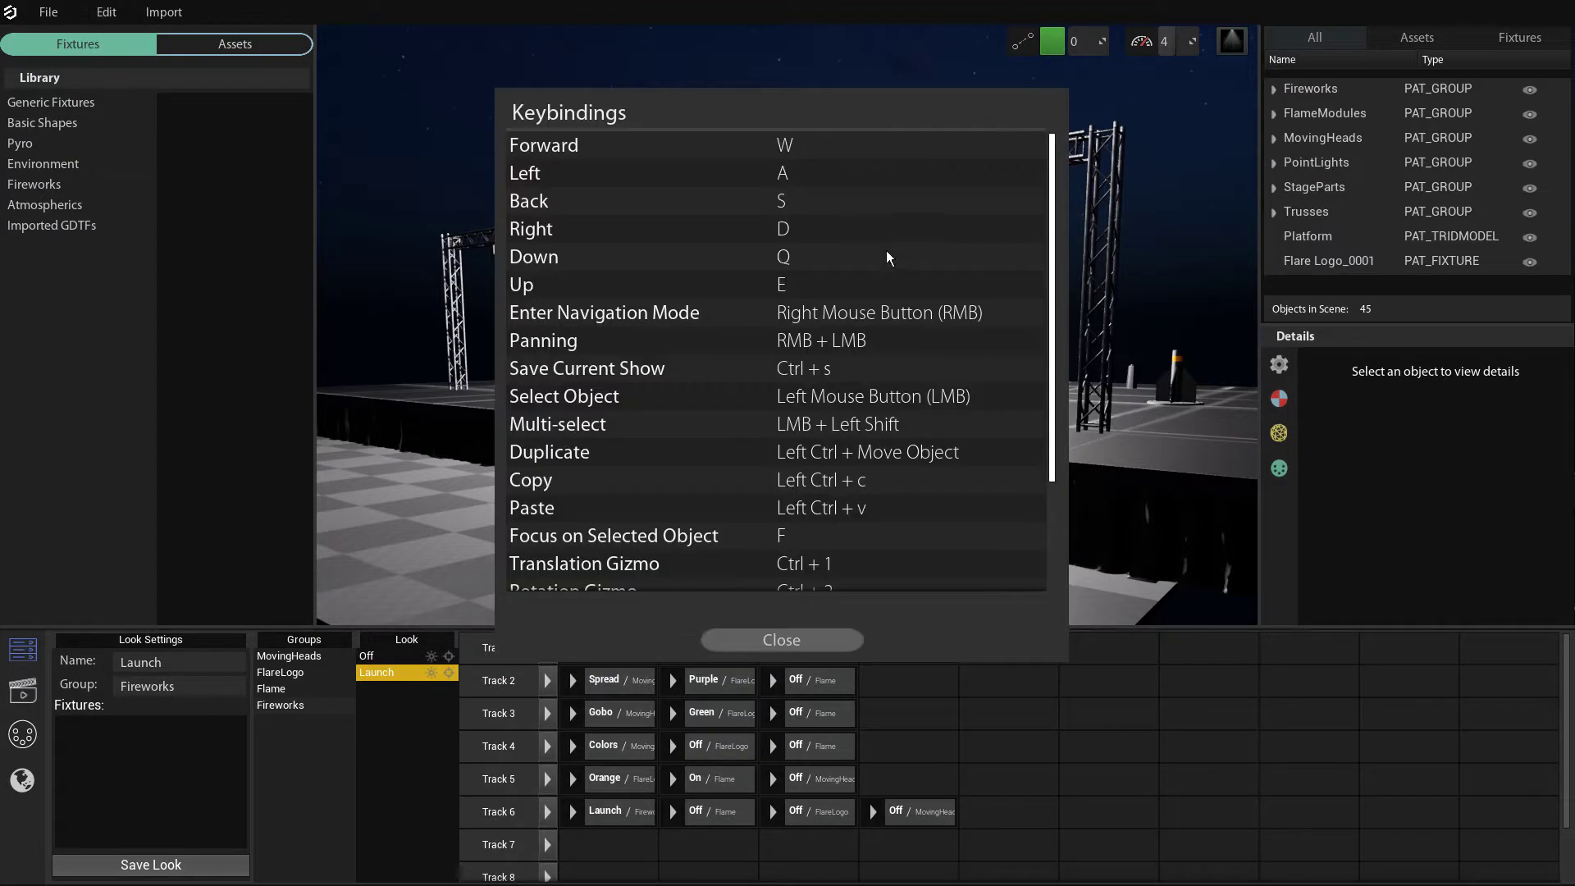
pyautogui.scroll(-3, 807, 213)
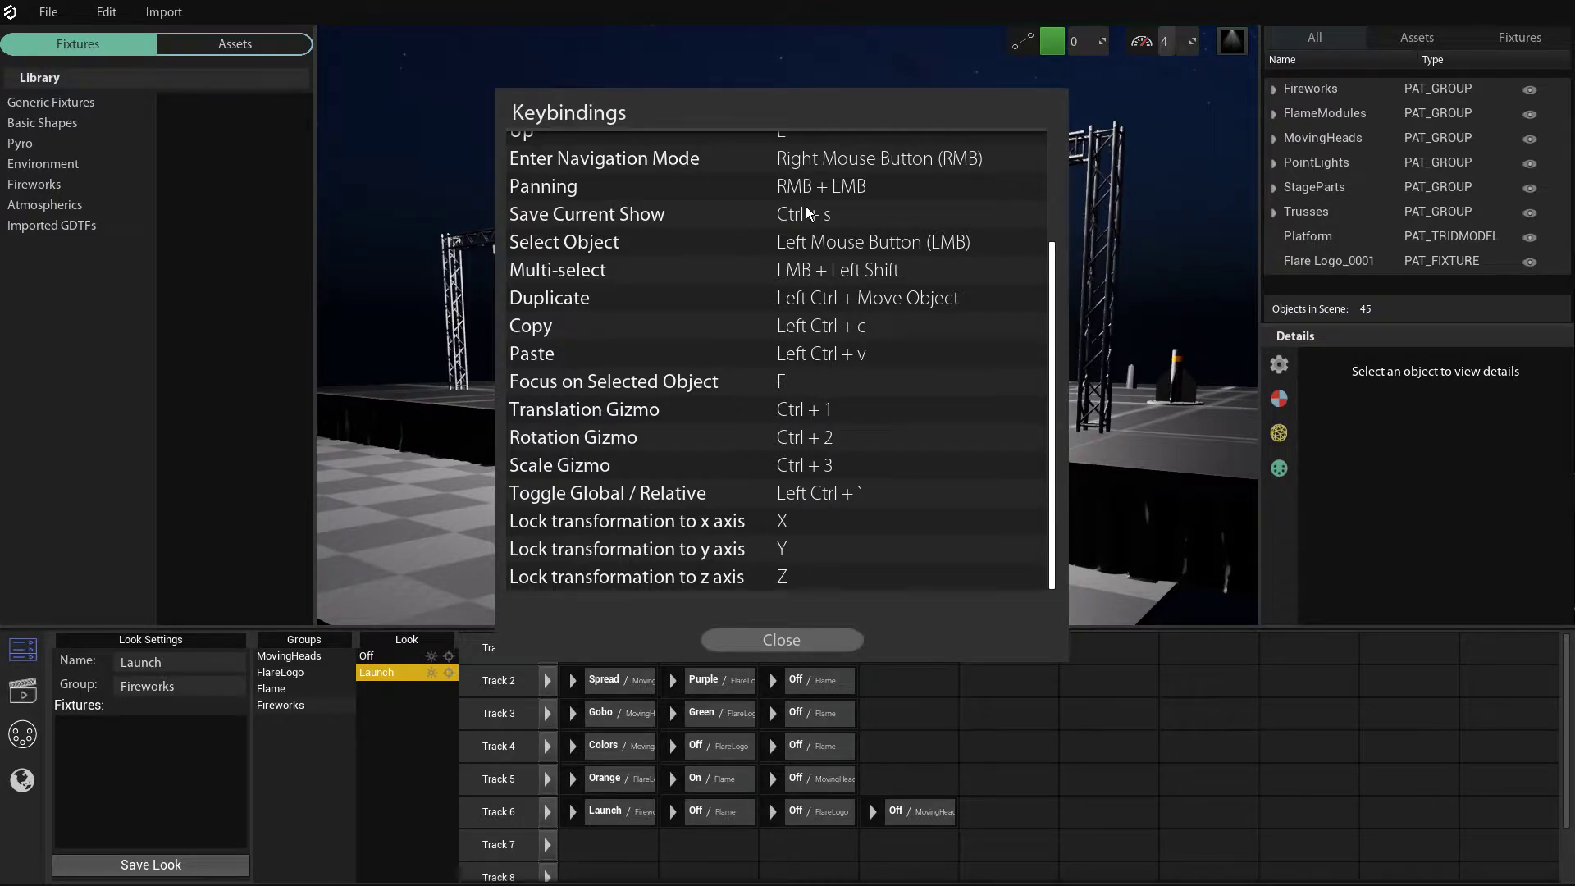
pyautogui.scroll(3, 806, 213)
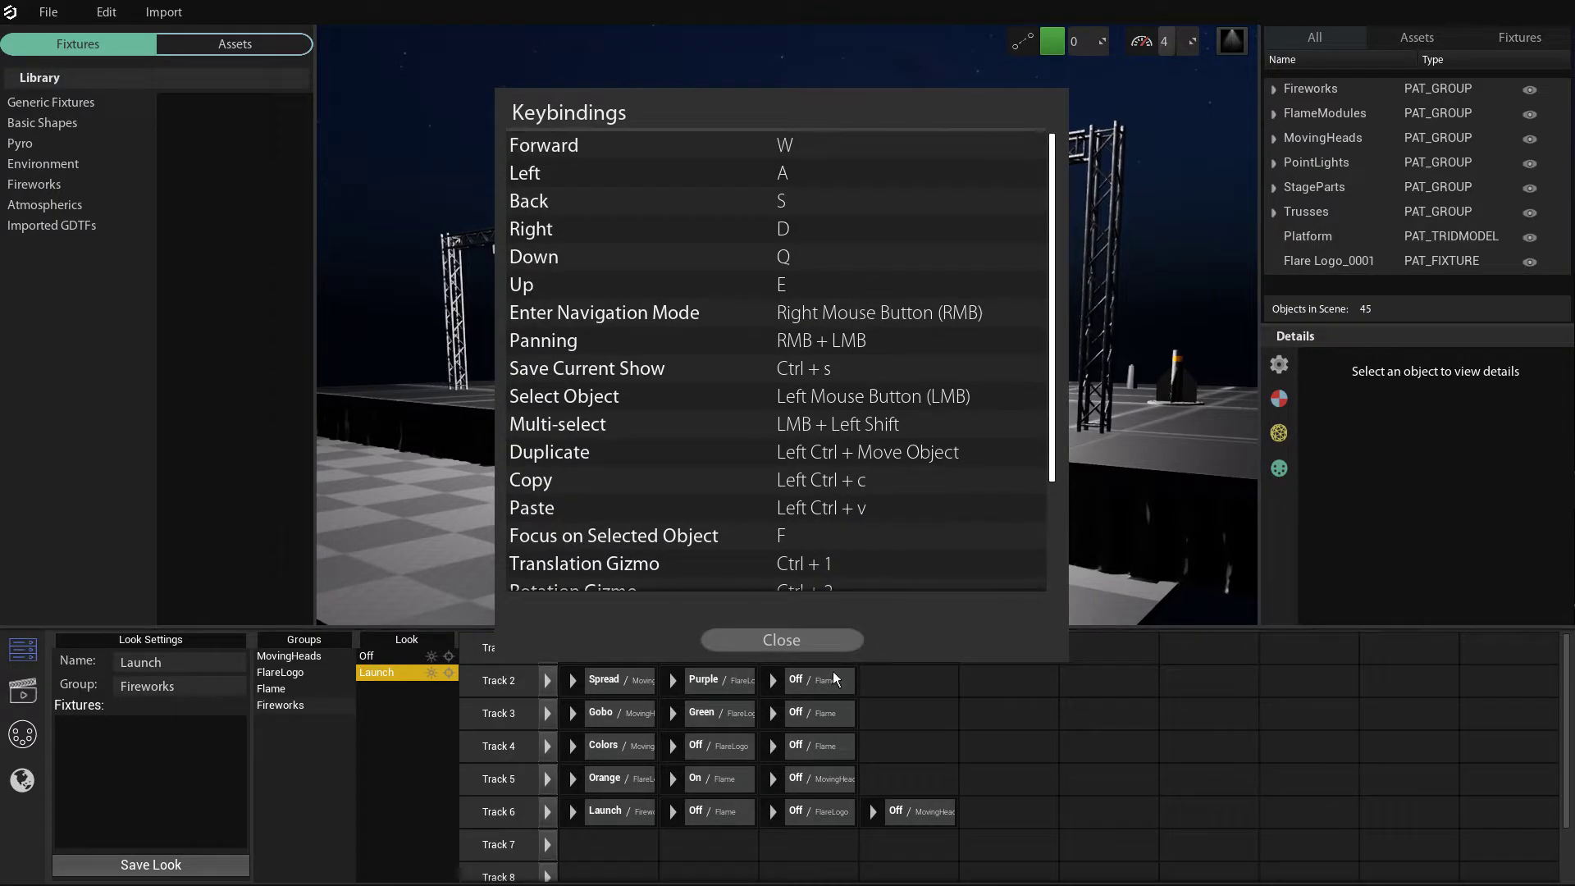
pyautogui.click(804, 641)
# - Examine the video settings and the DMX protocol options, leaving the settings without saving
pyautogui.click(119, 16)
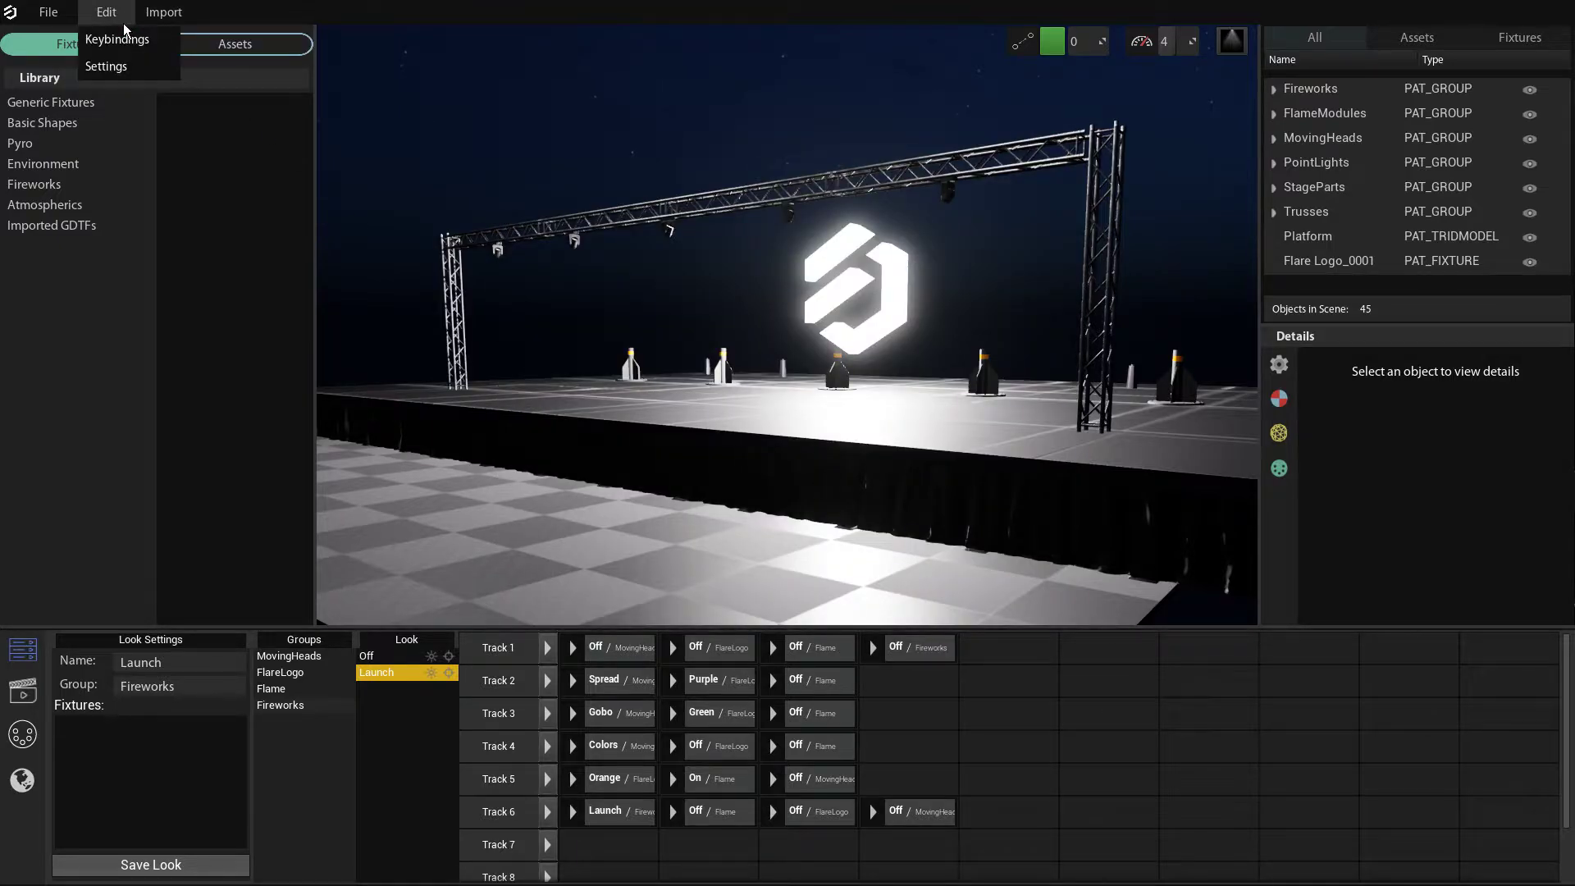
pyautogui.click(115, 65)
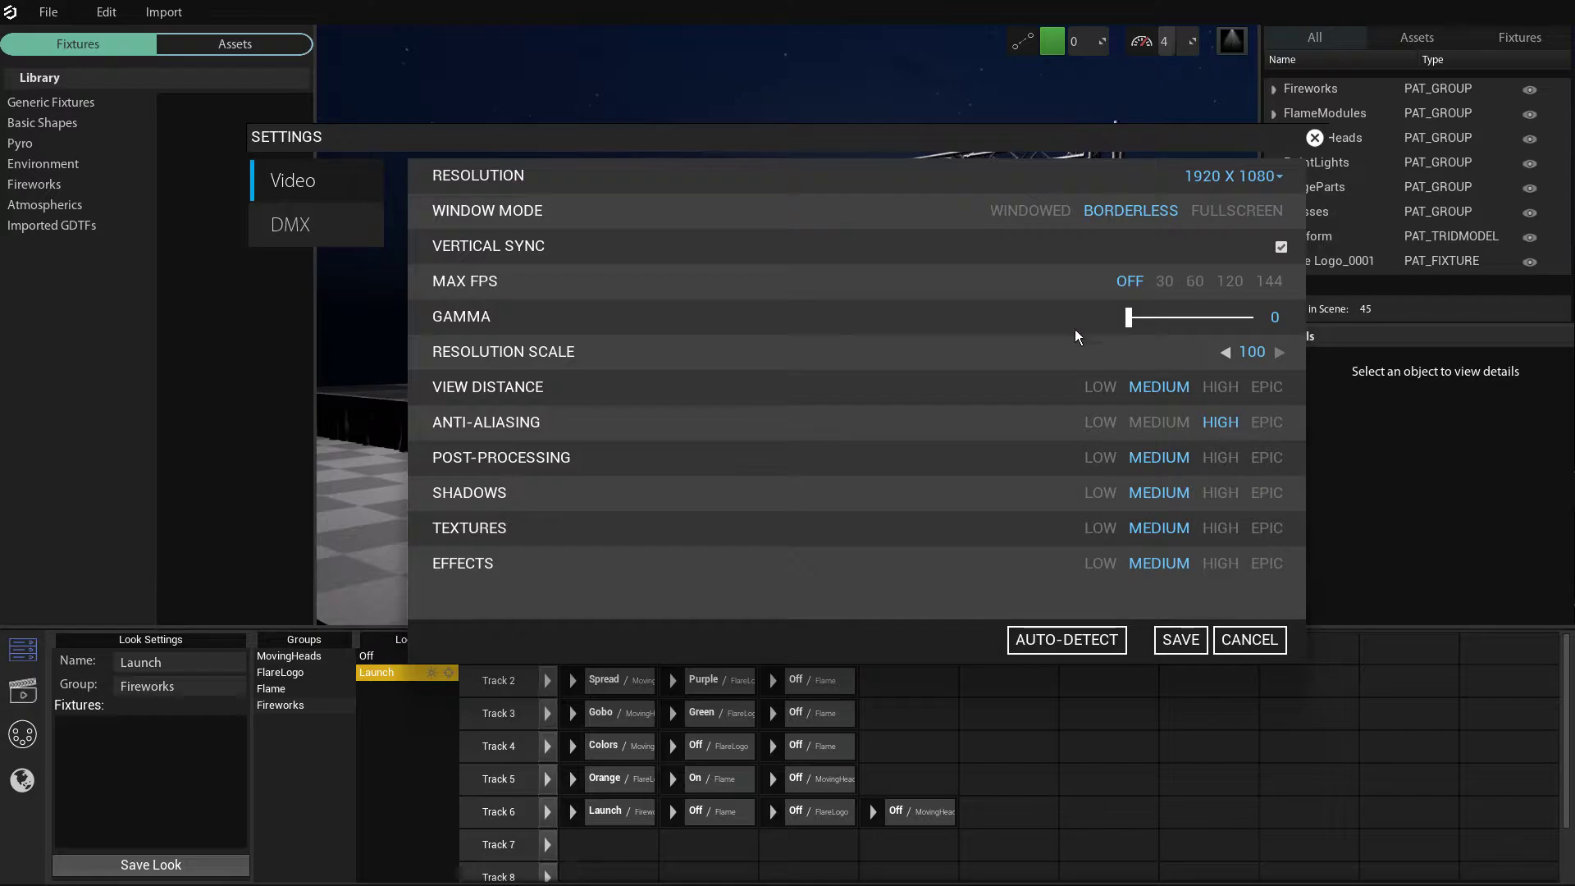
pyautogui.click(296, 228)
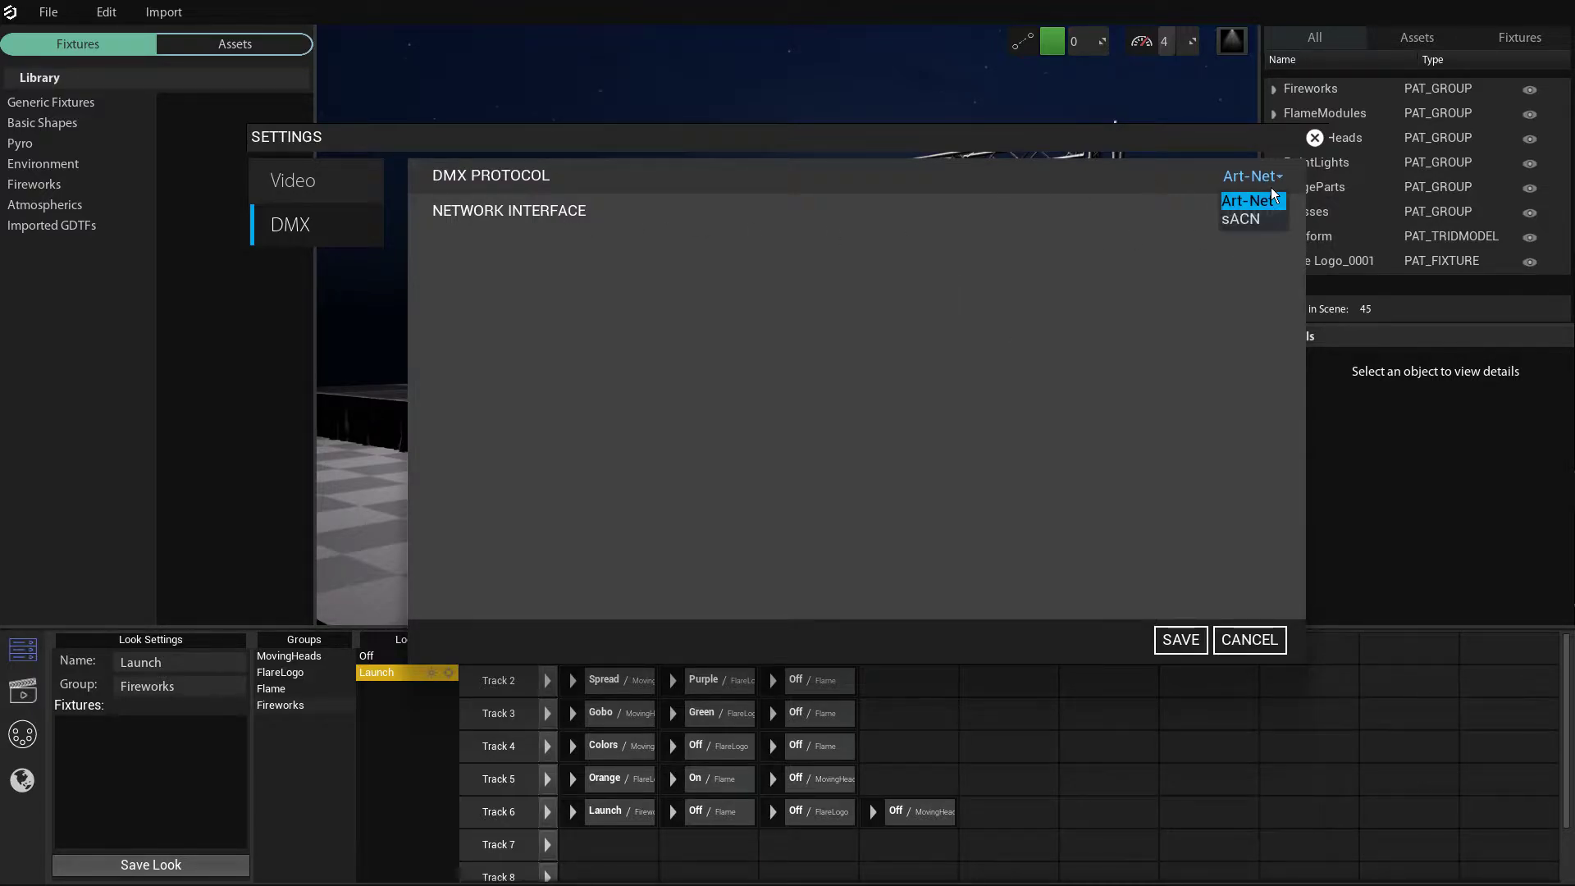
pyautogui.click(1273, 191)
pyautogui.click(1270, 199)
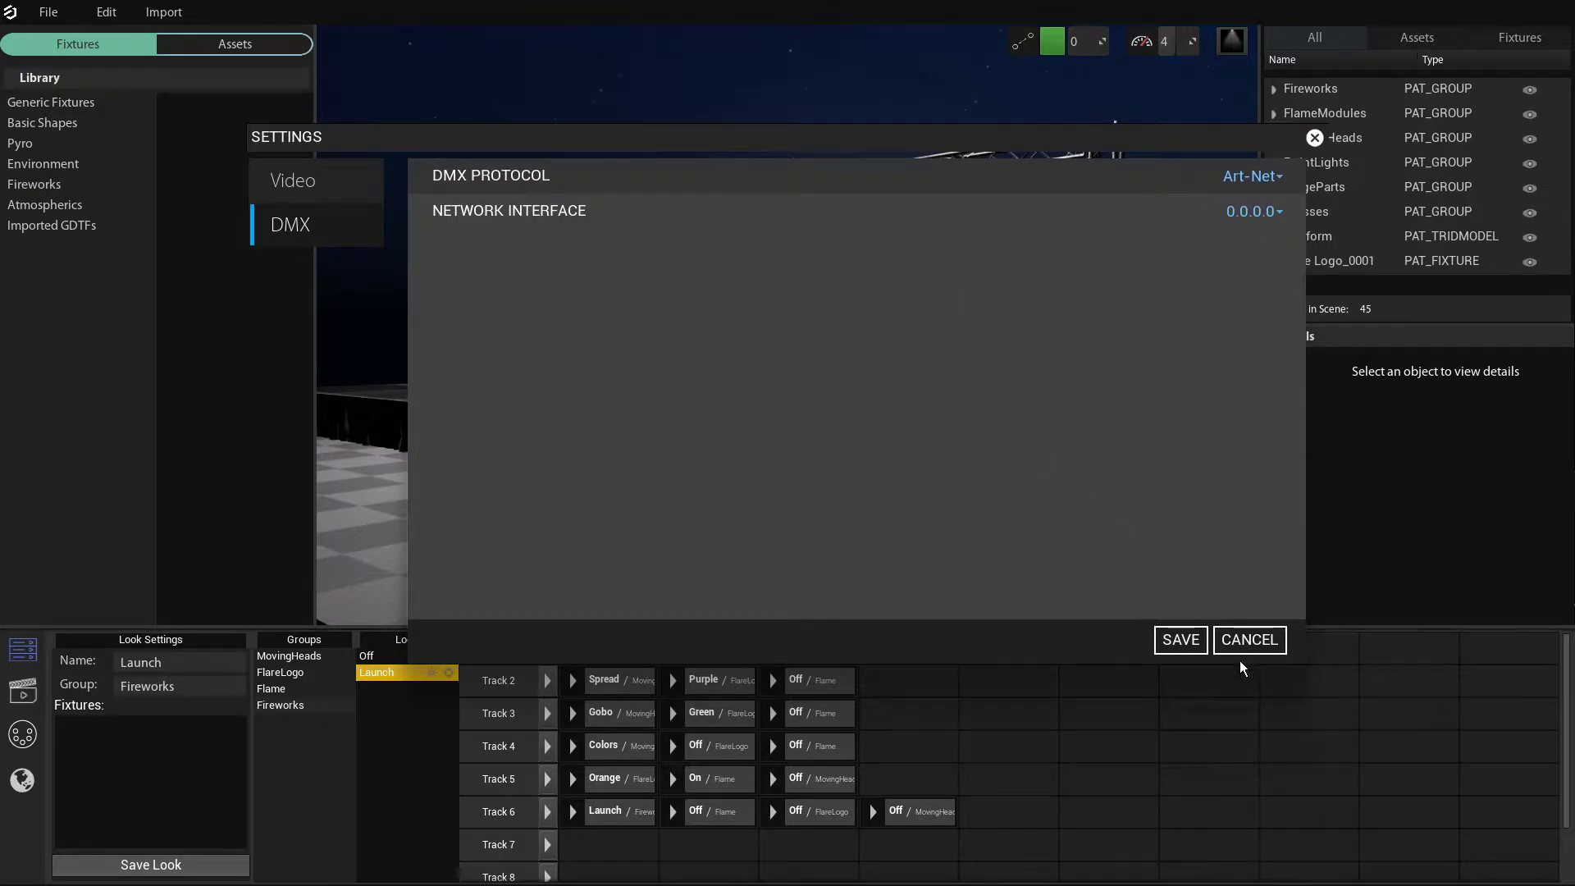
pyautogui.click(1250, 640)
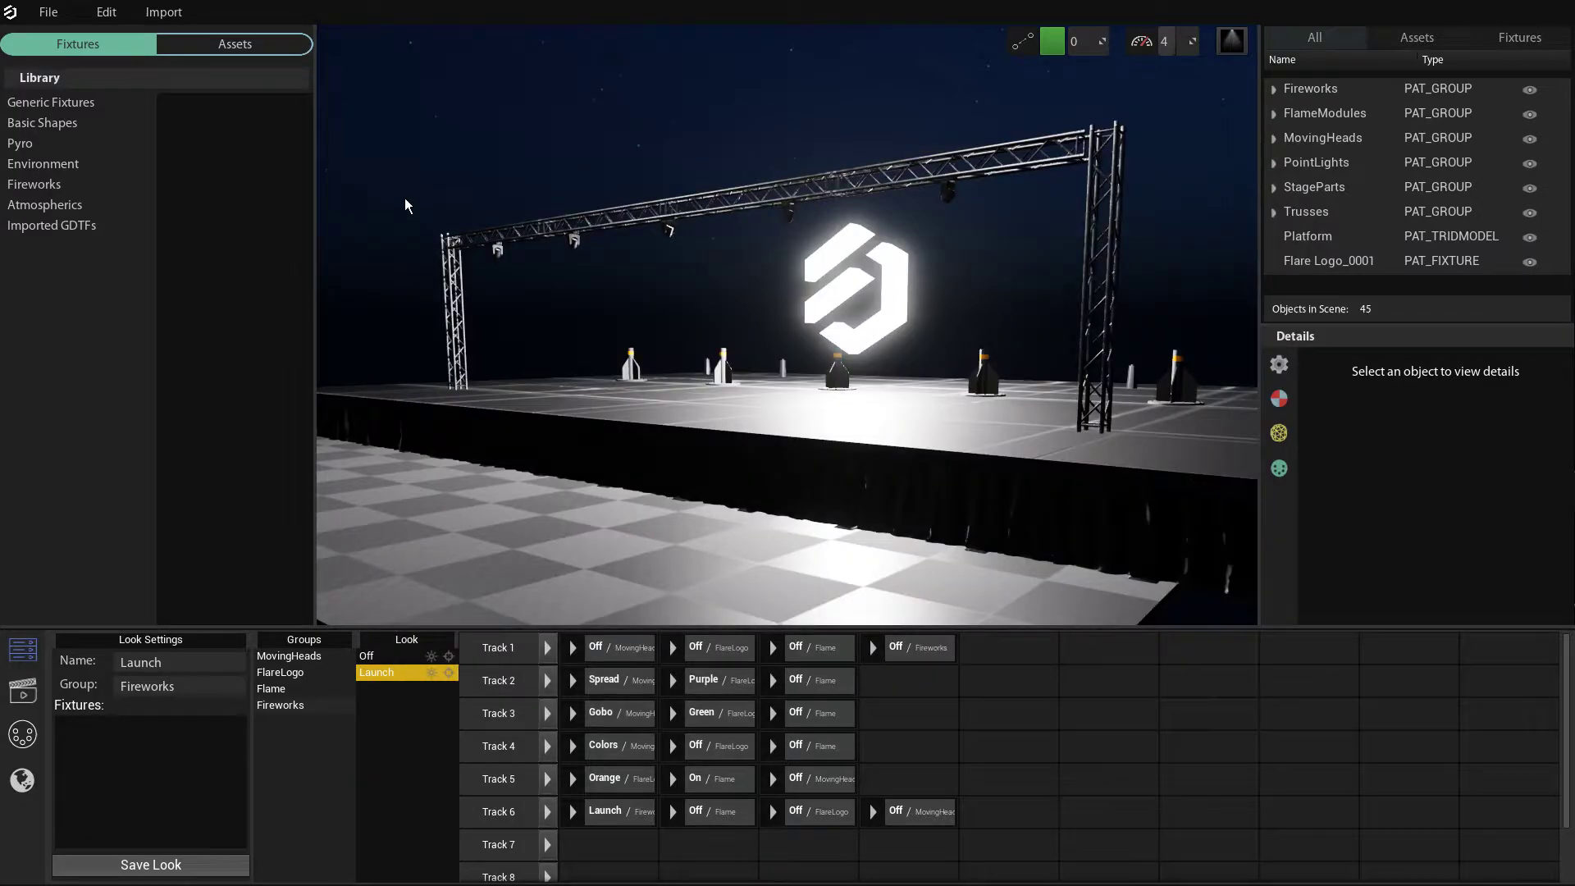
pyautogui.click(174, 23)
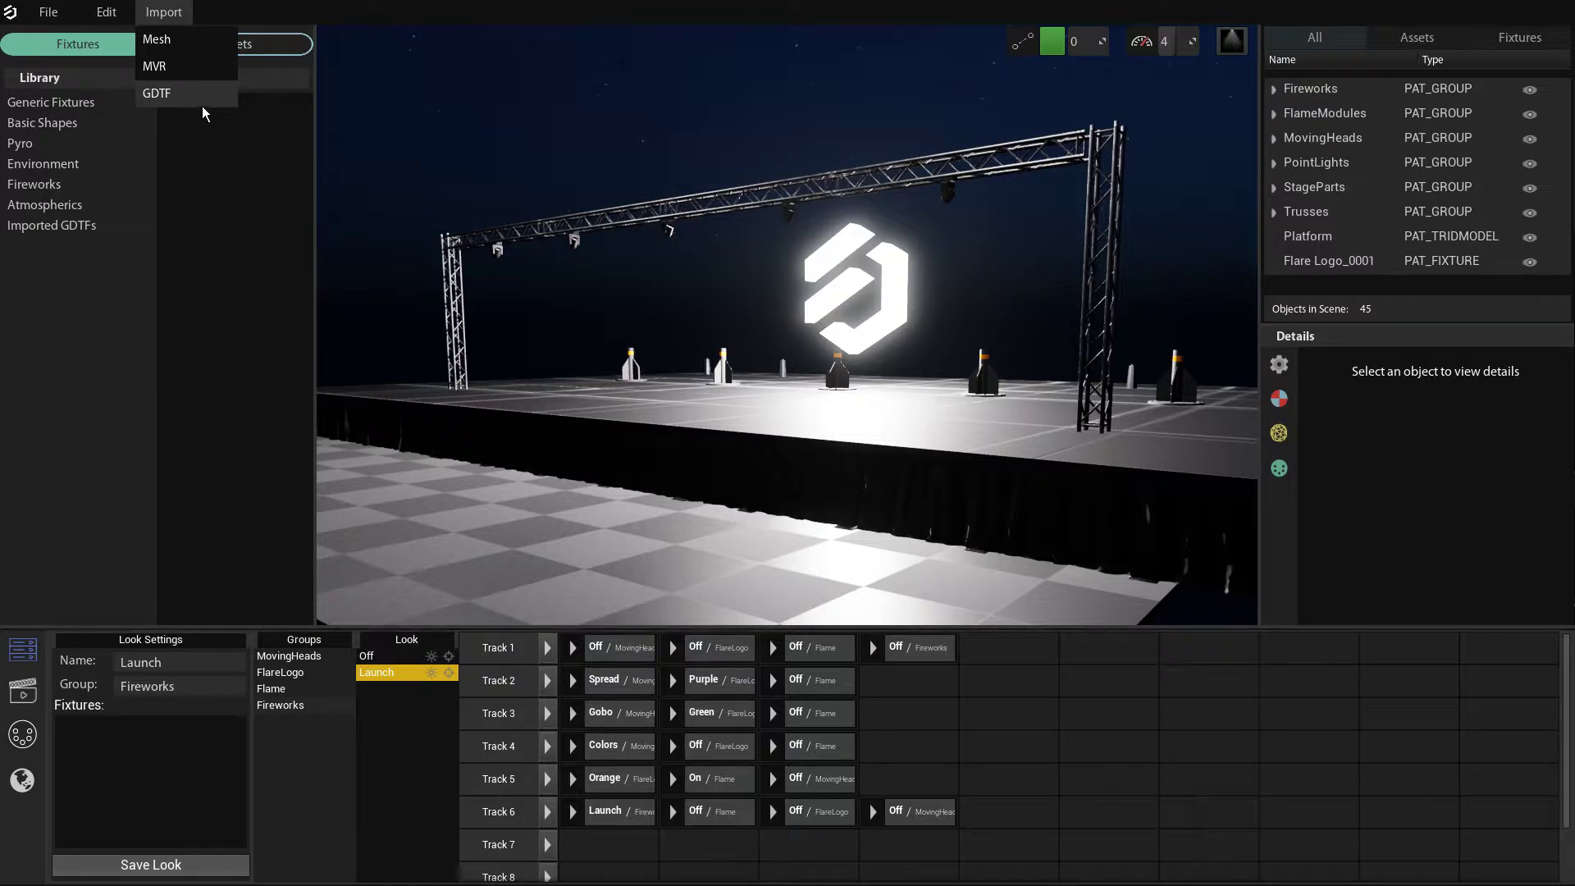
pyautogui.click(175, 24)
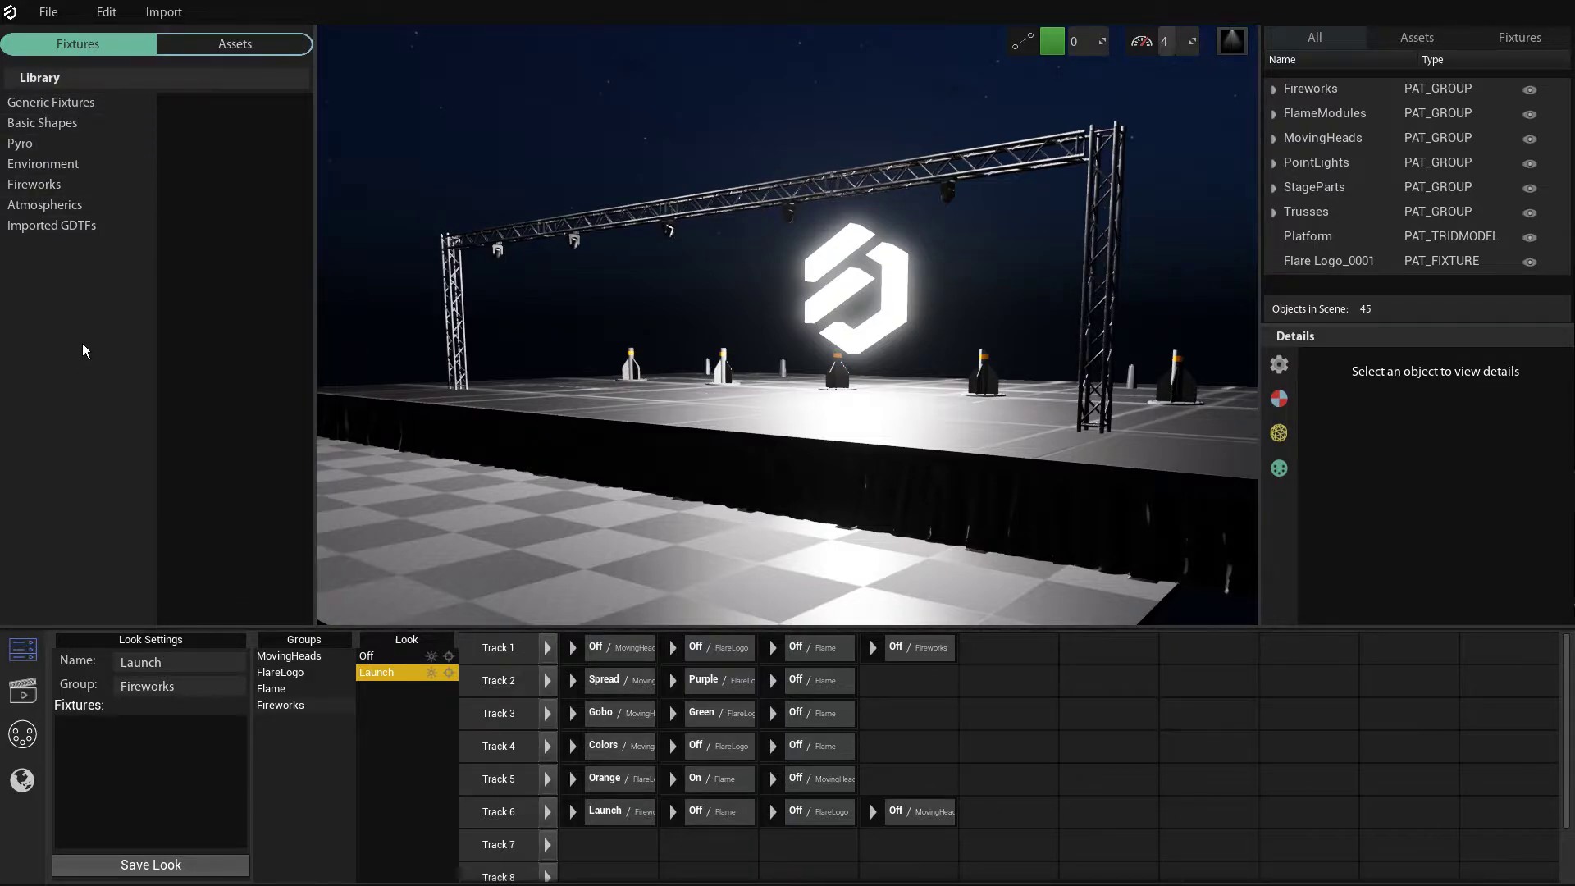
# - Browse the fixture library categories, including Generic Fixtures, Basic Shapes, Pyro, Environment and Fireworks, to examine the available fixtures
pyautogui.click(246, 46)
pyautogui.click(98, 51)
pyautogui.click(88, 112)
pyautogui.click(87, 132)
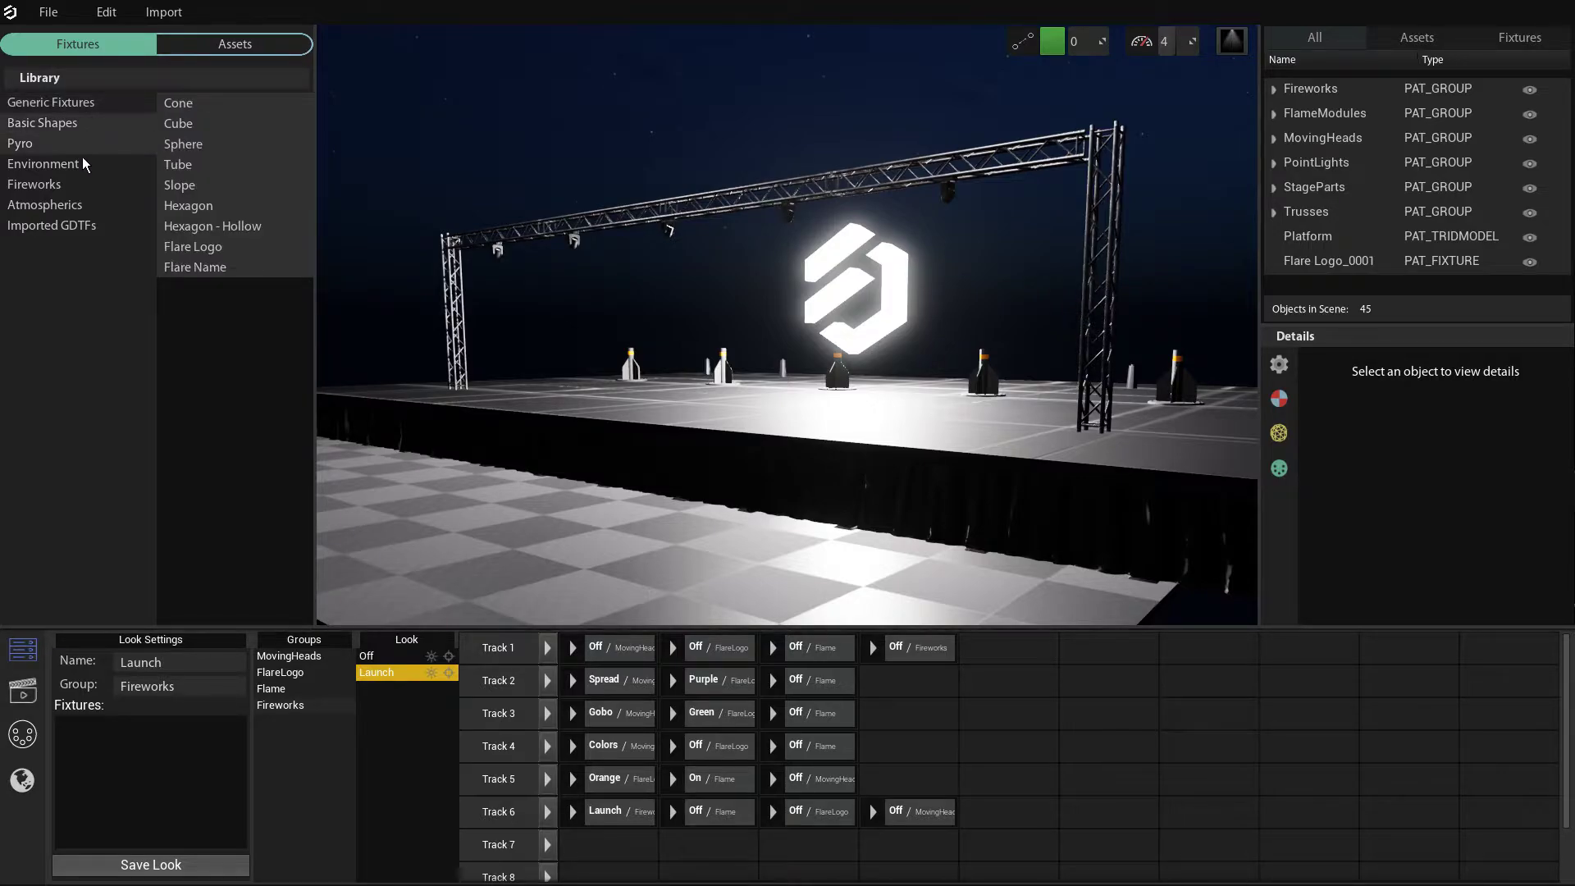
pyautogui.click(83, 153)
pyautogui.click(82, 164)
pyautogui.click(77, 186)
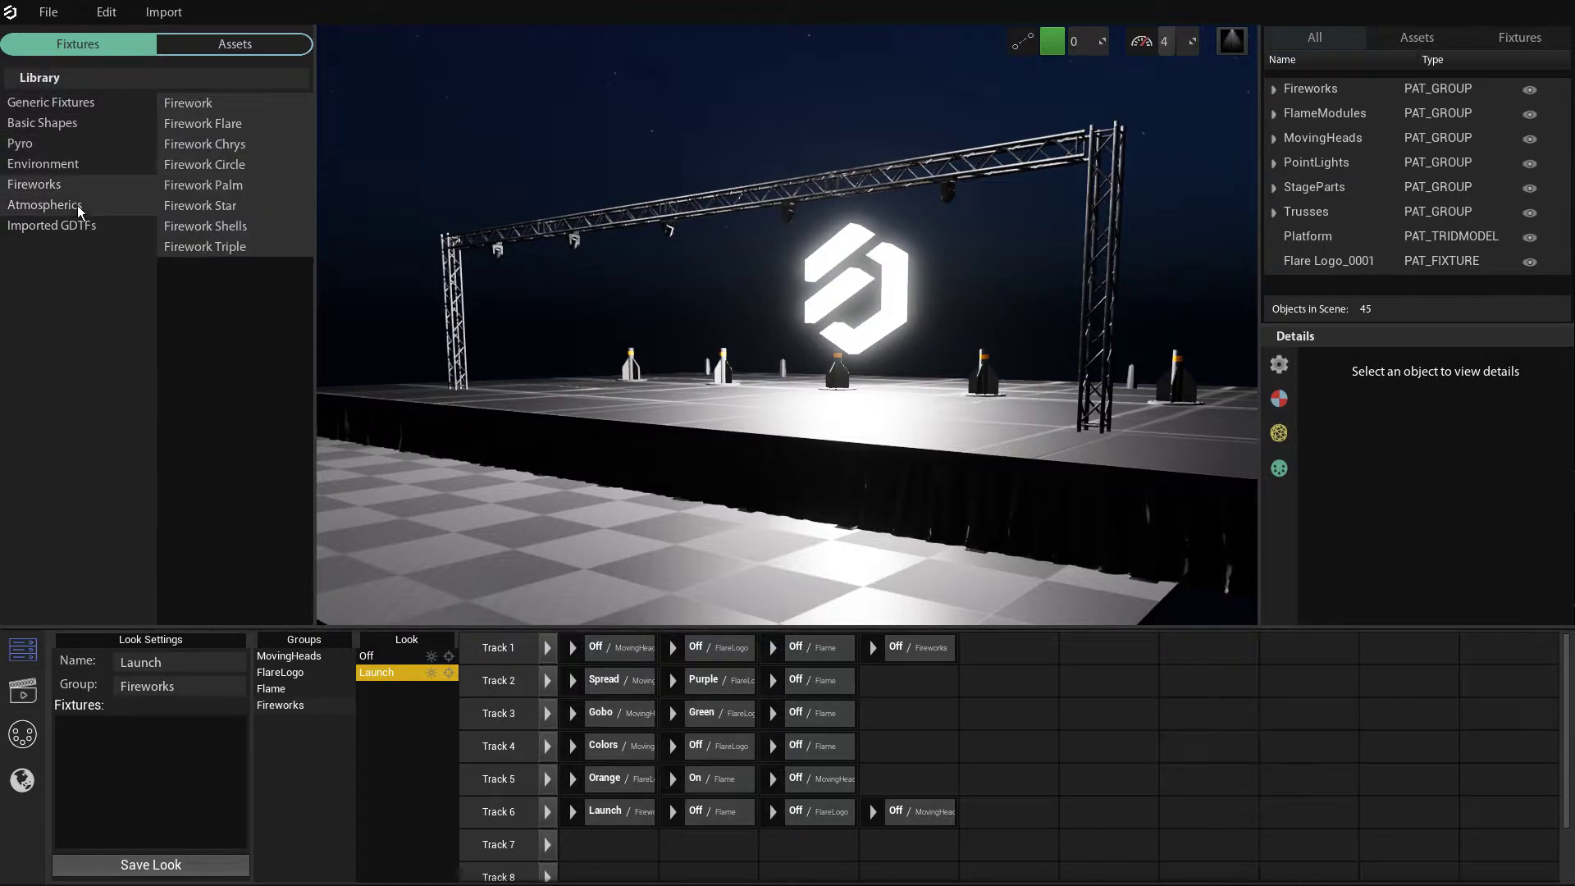
pyautogui.click(72, 110)
pyautogui.click(72, 132)
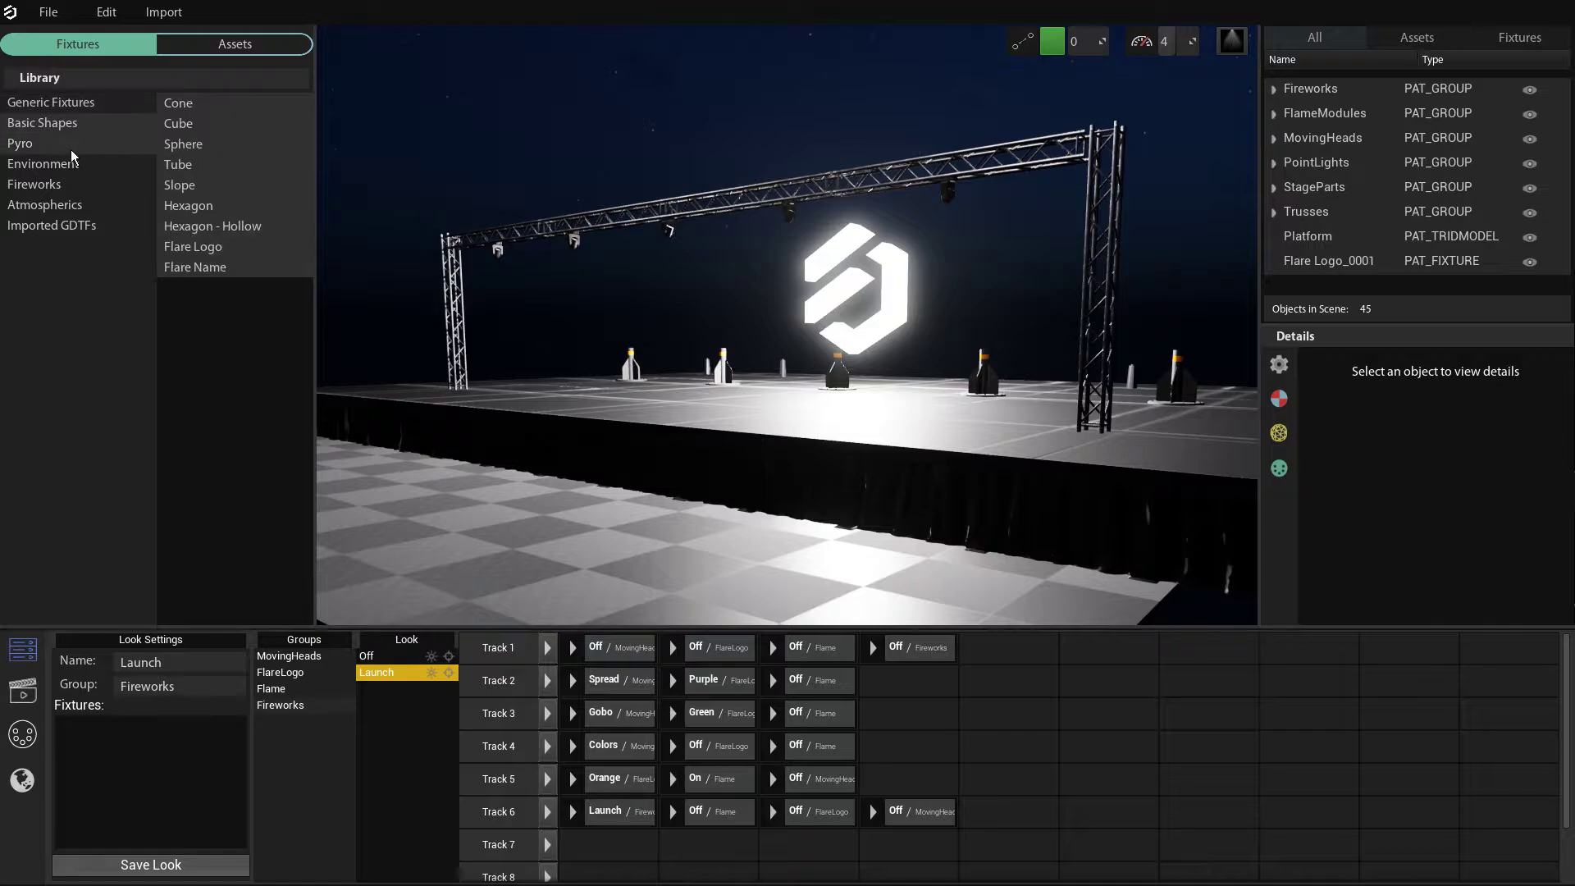
pyautogui.click(71, 150)
pyautogui.click(70, 157)
pyautogui.click(77, 110)
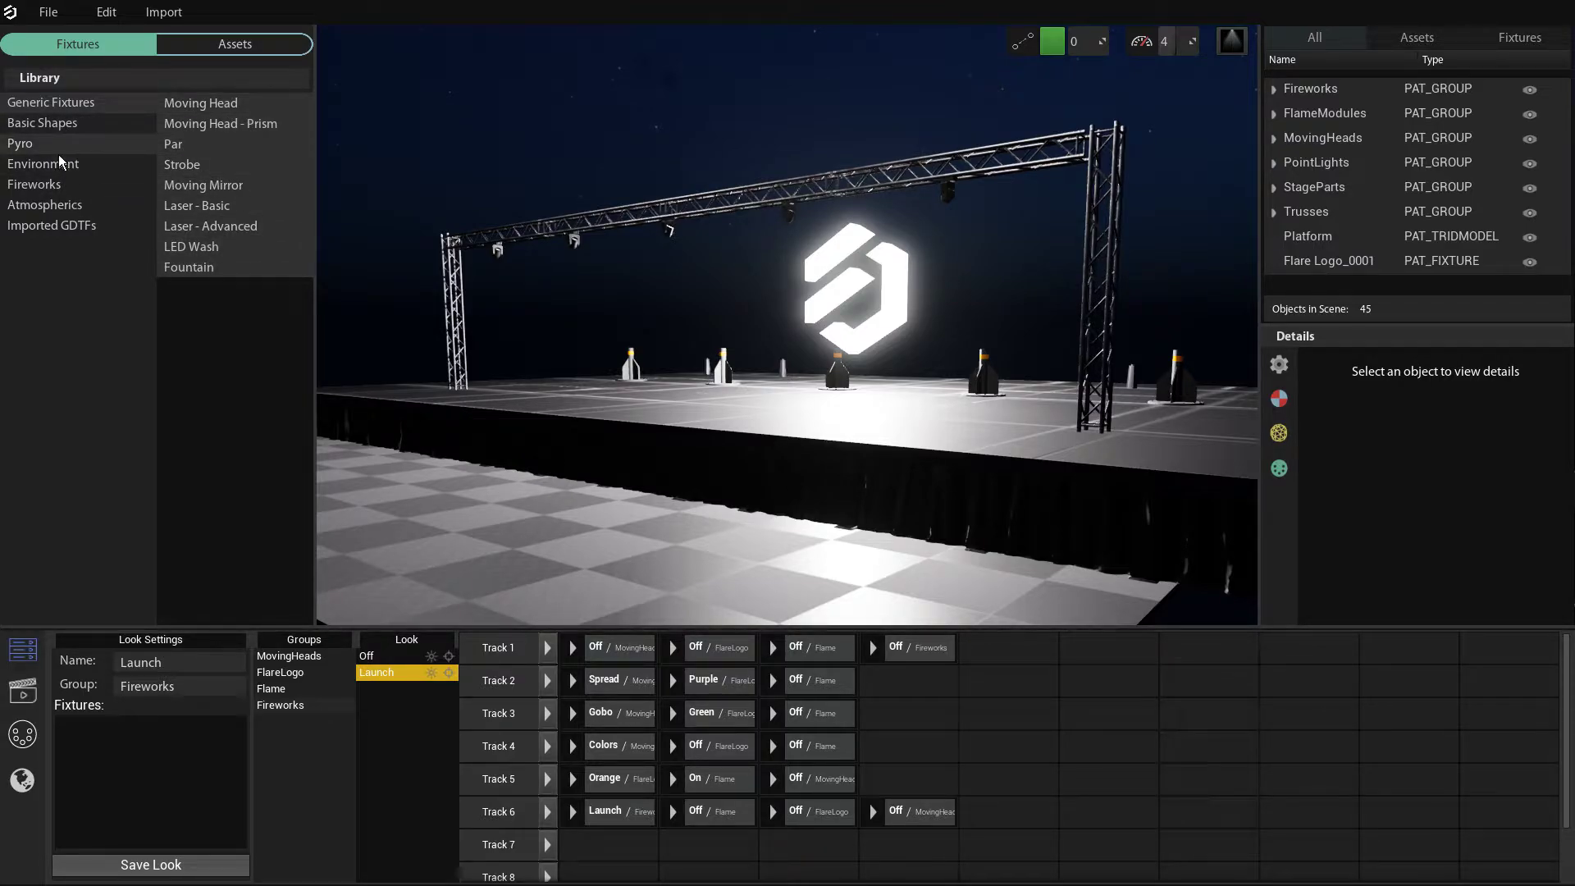
pyautogui.click(62, 128)
pyautogui.click(64, 106)
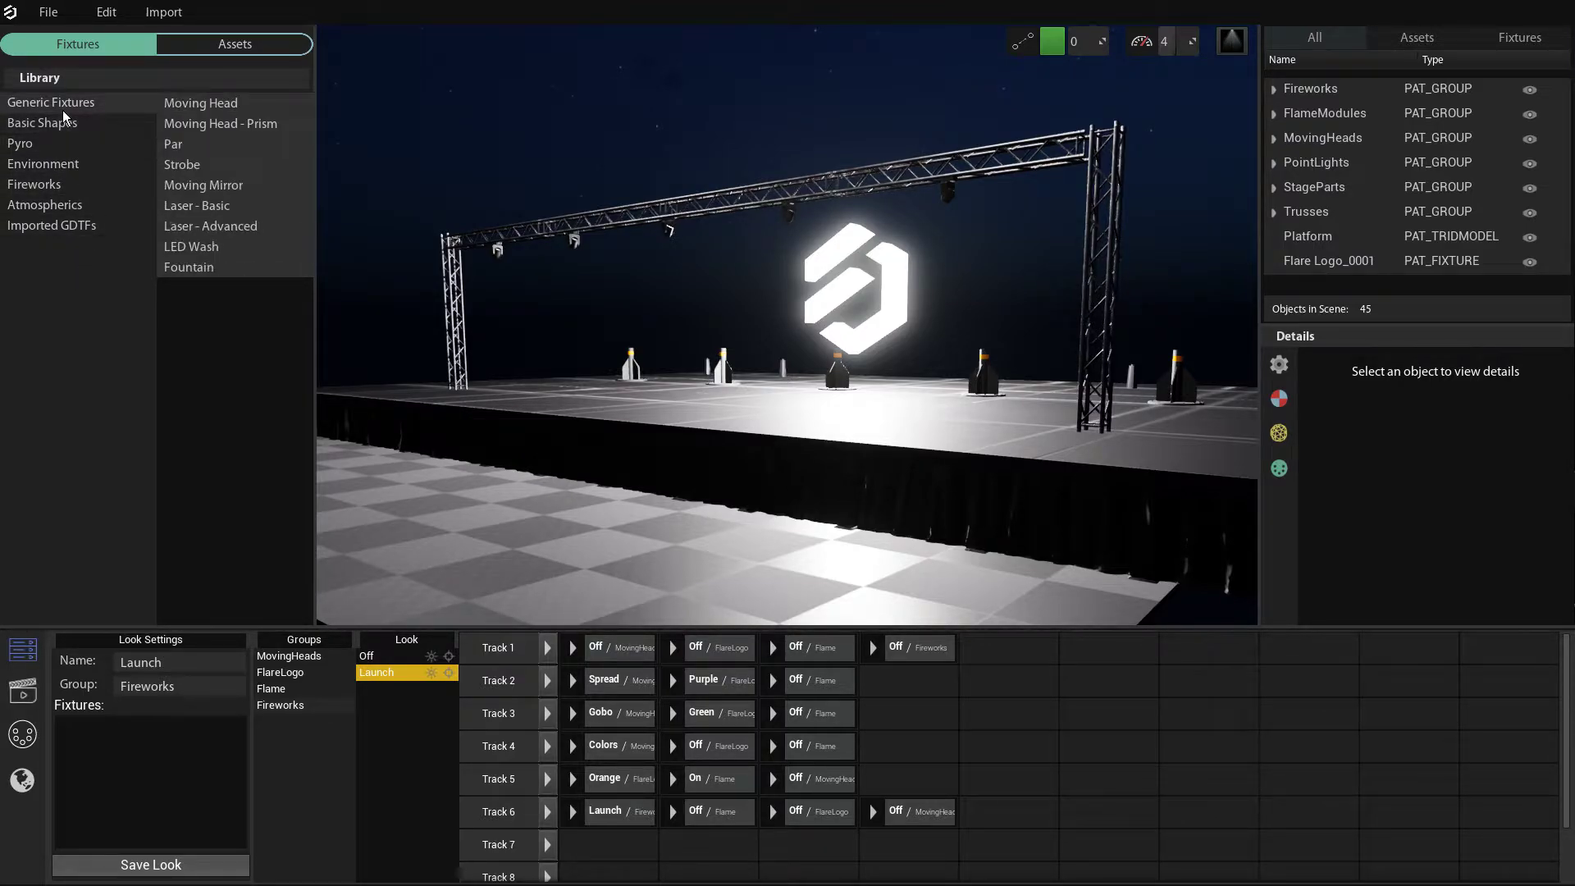
pyautogui.click(63, 128)
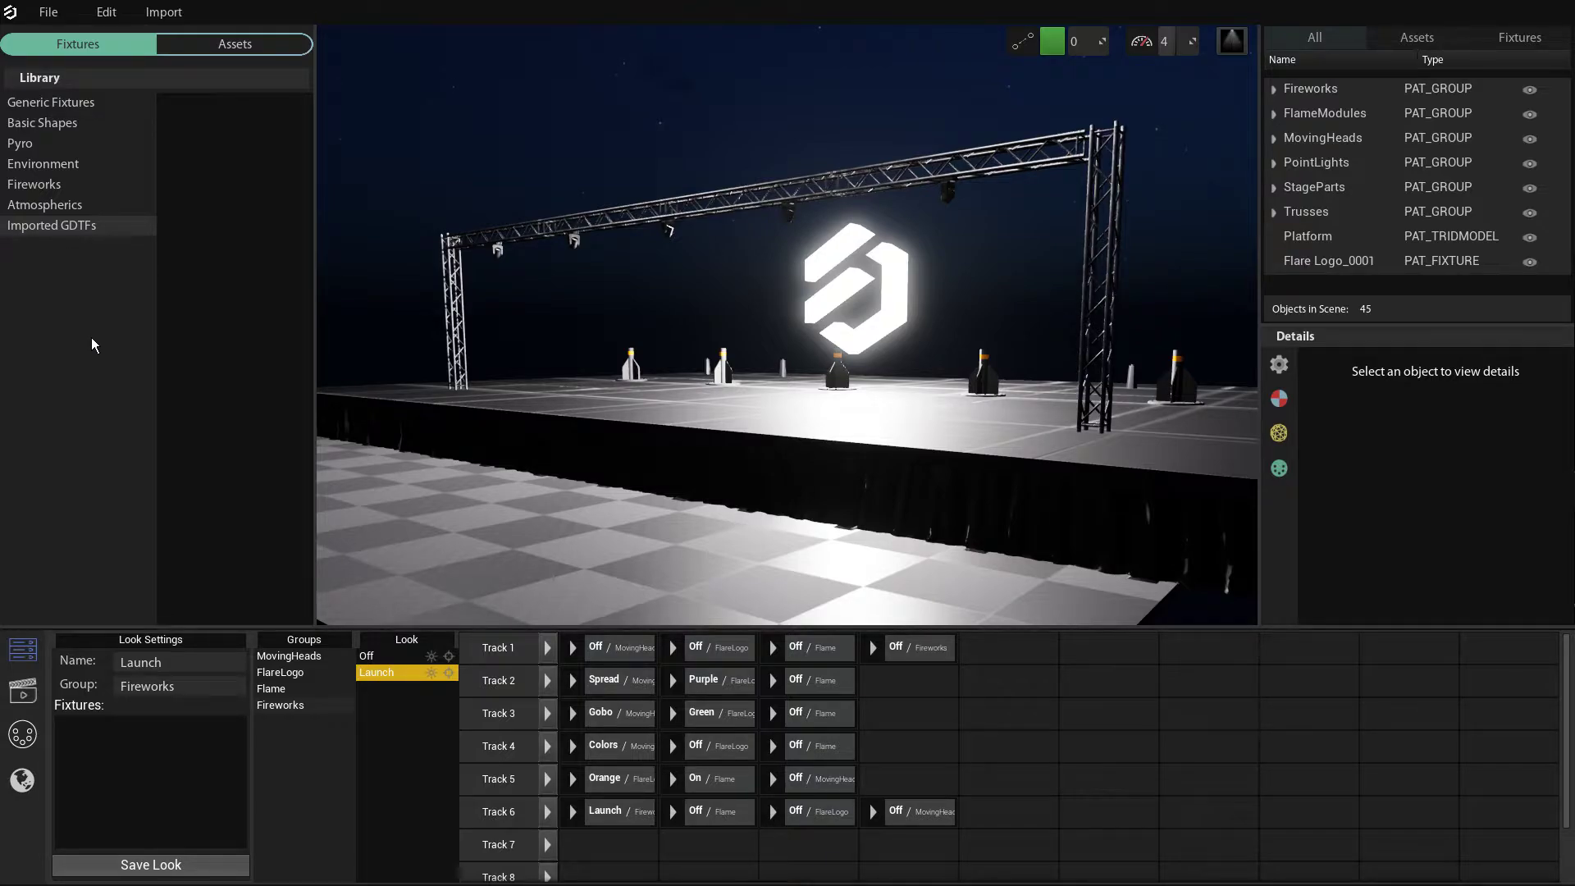
# - Try placing a generic Moving Head fixture on the floor in front of the stage, and cancel adding it
pyautogui.click(69, 108)
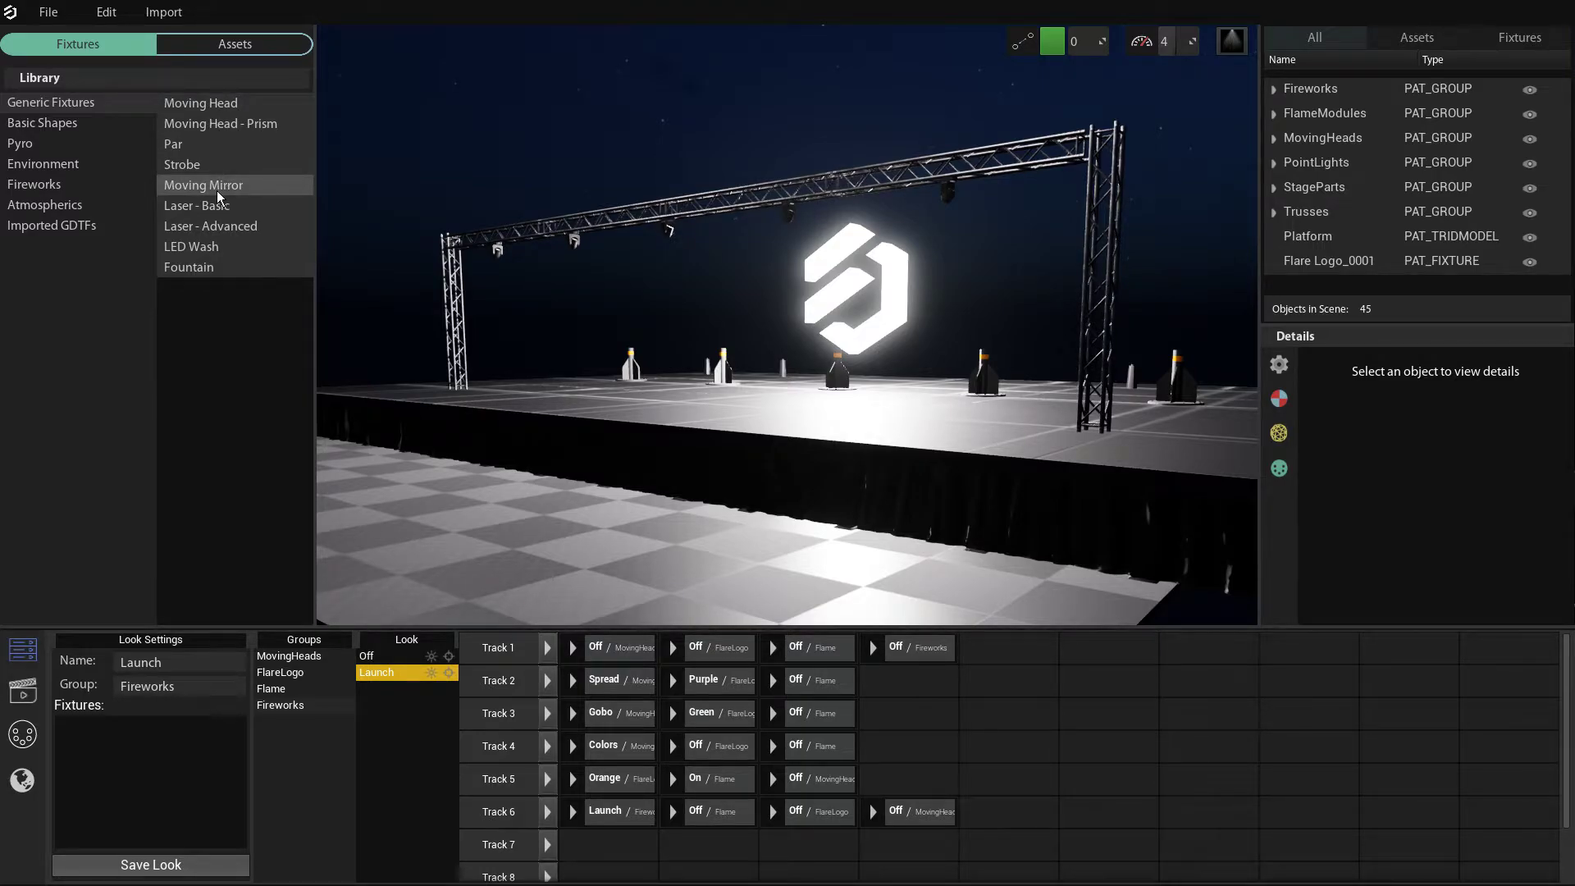
pyautogui.click(206, 105)
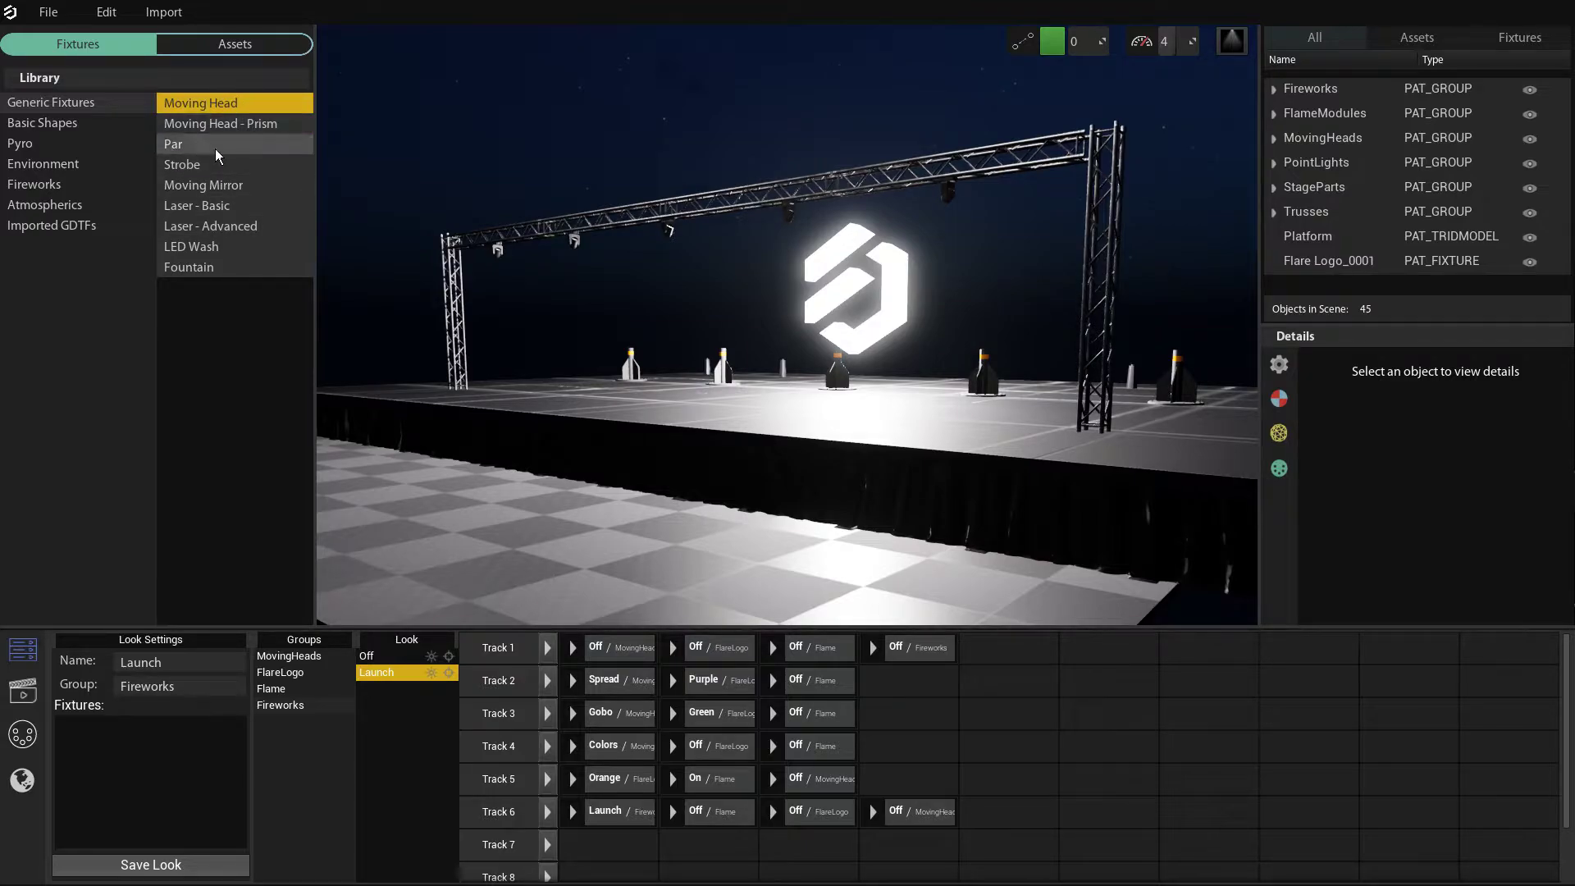
pyautogui.click(212, 123)
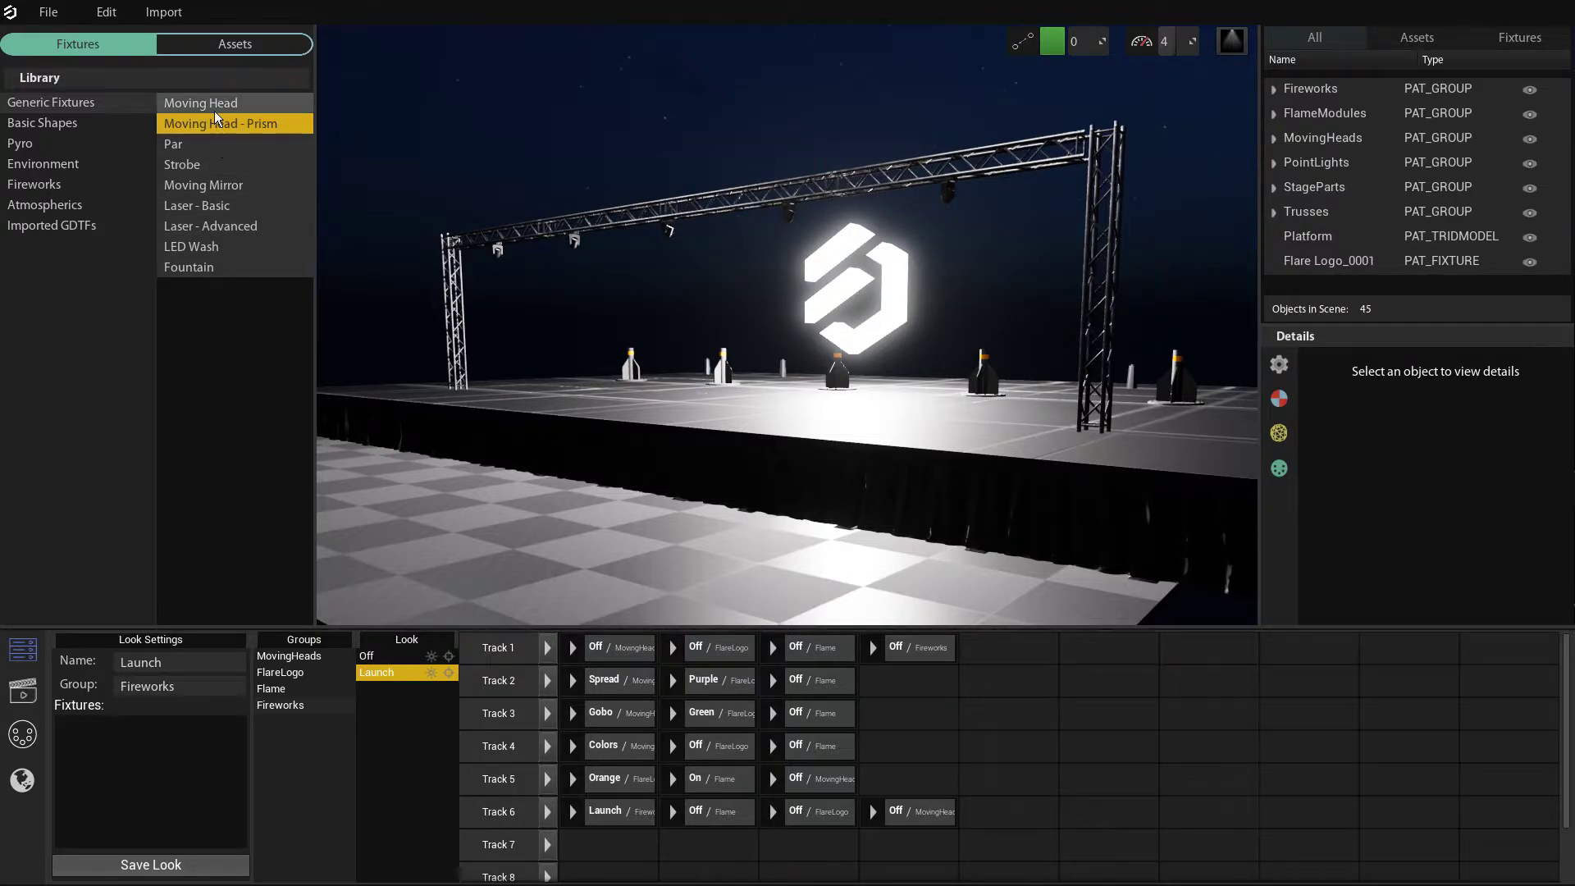
pyautogui.moveTo(207, 110); pyautogui.dragTo(547, 559)
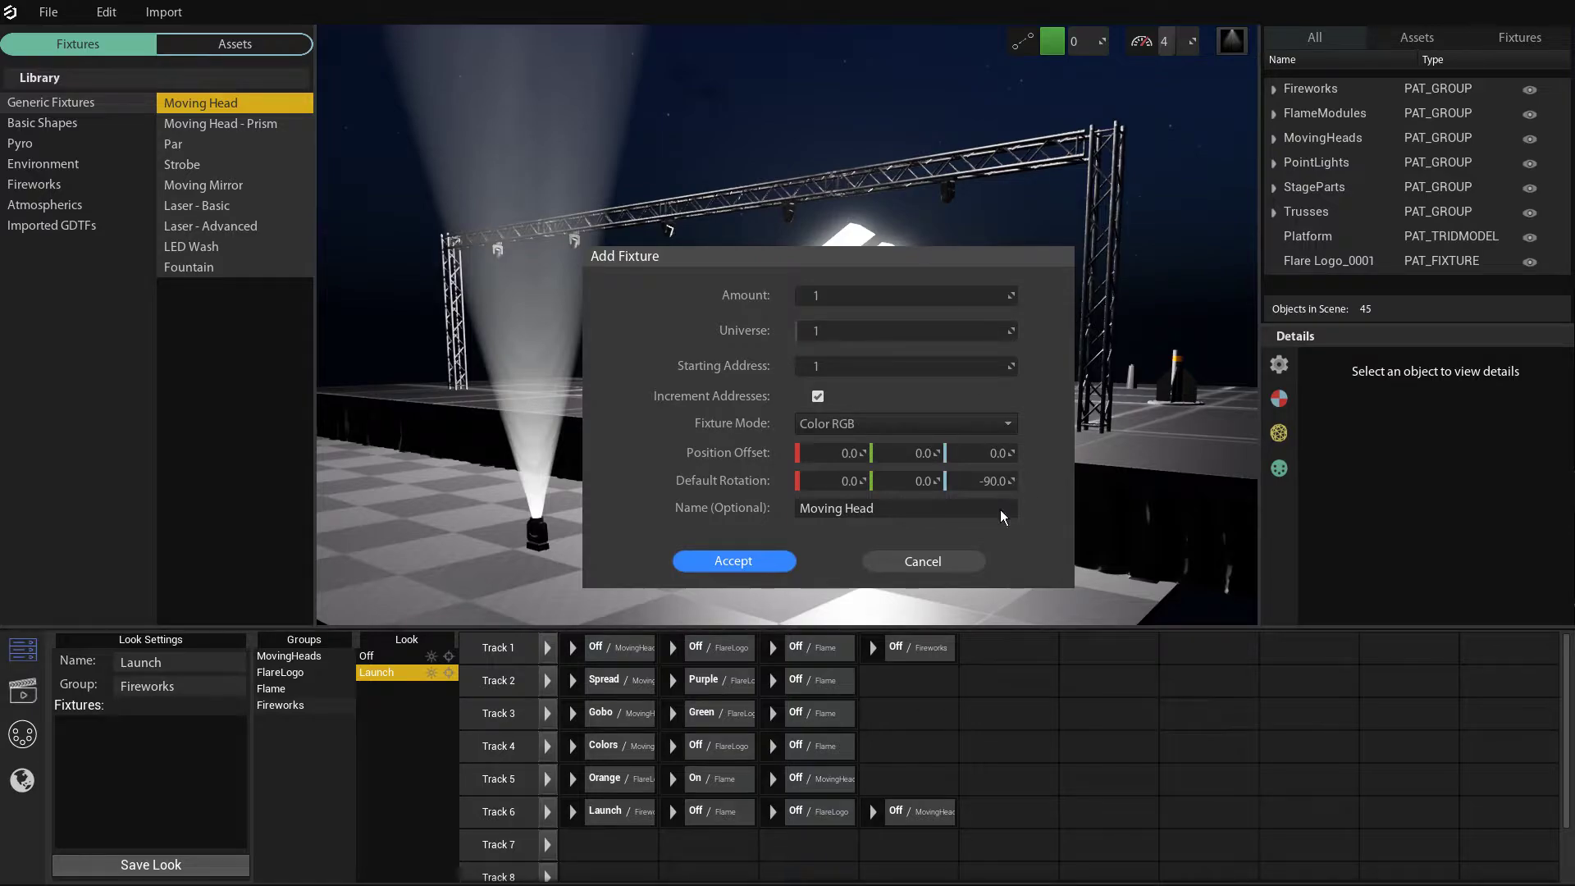
pyautogui.click(940, 568)
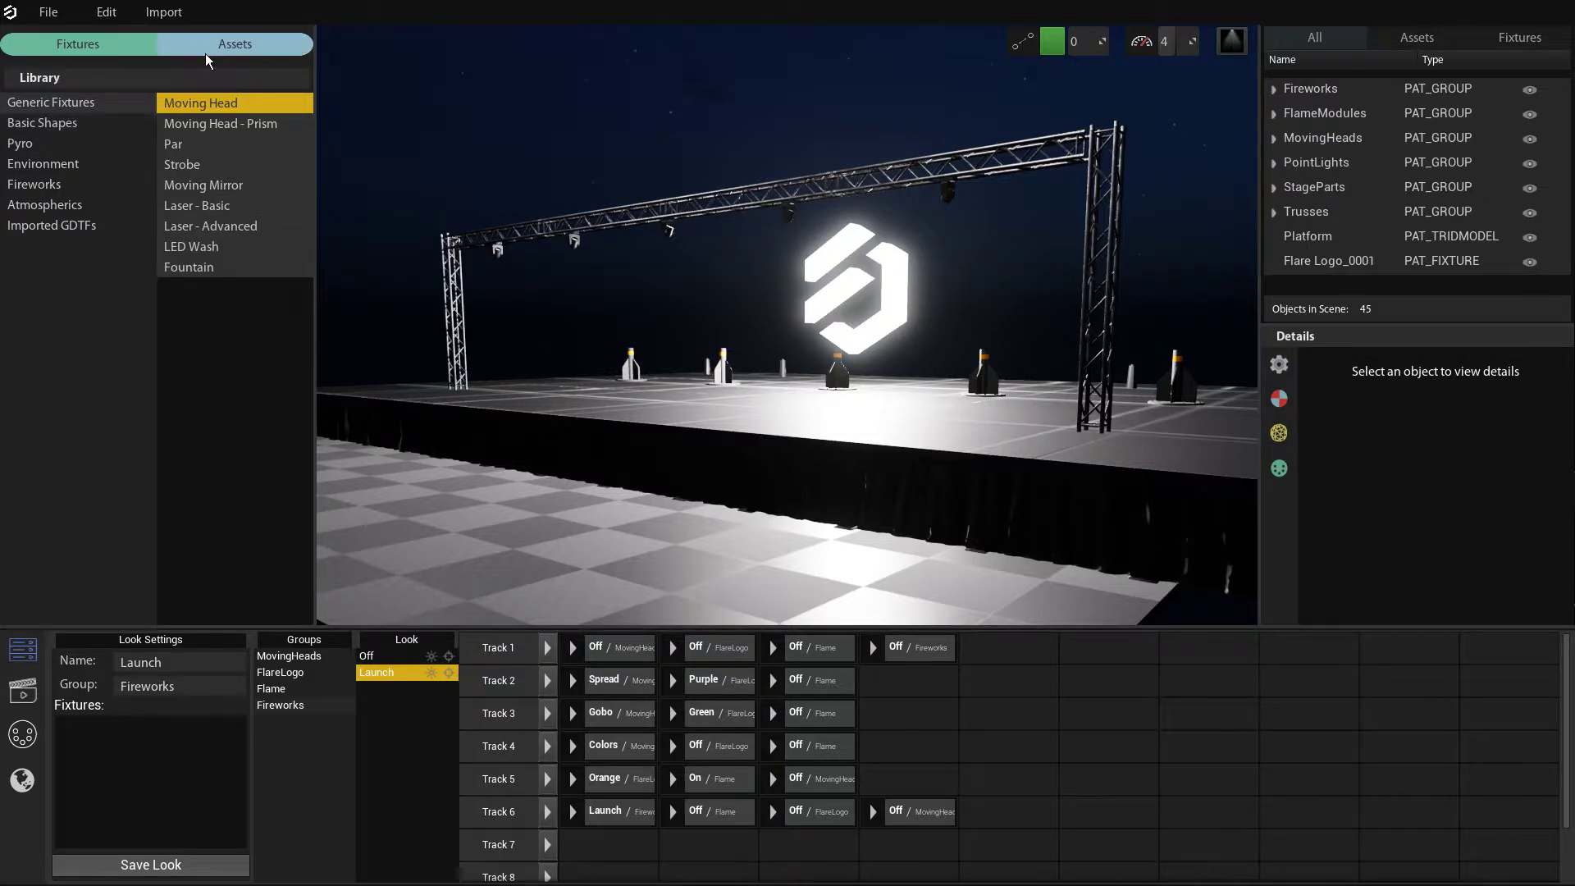
# - Browse the Models assets in the library, examining the Trusses, StageParts and Roofing folders
pyautogui.click(239, 50)
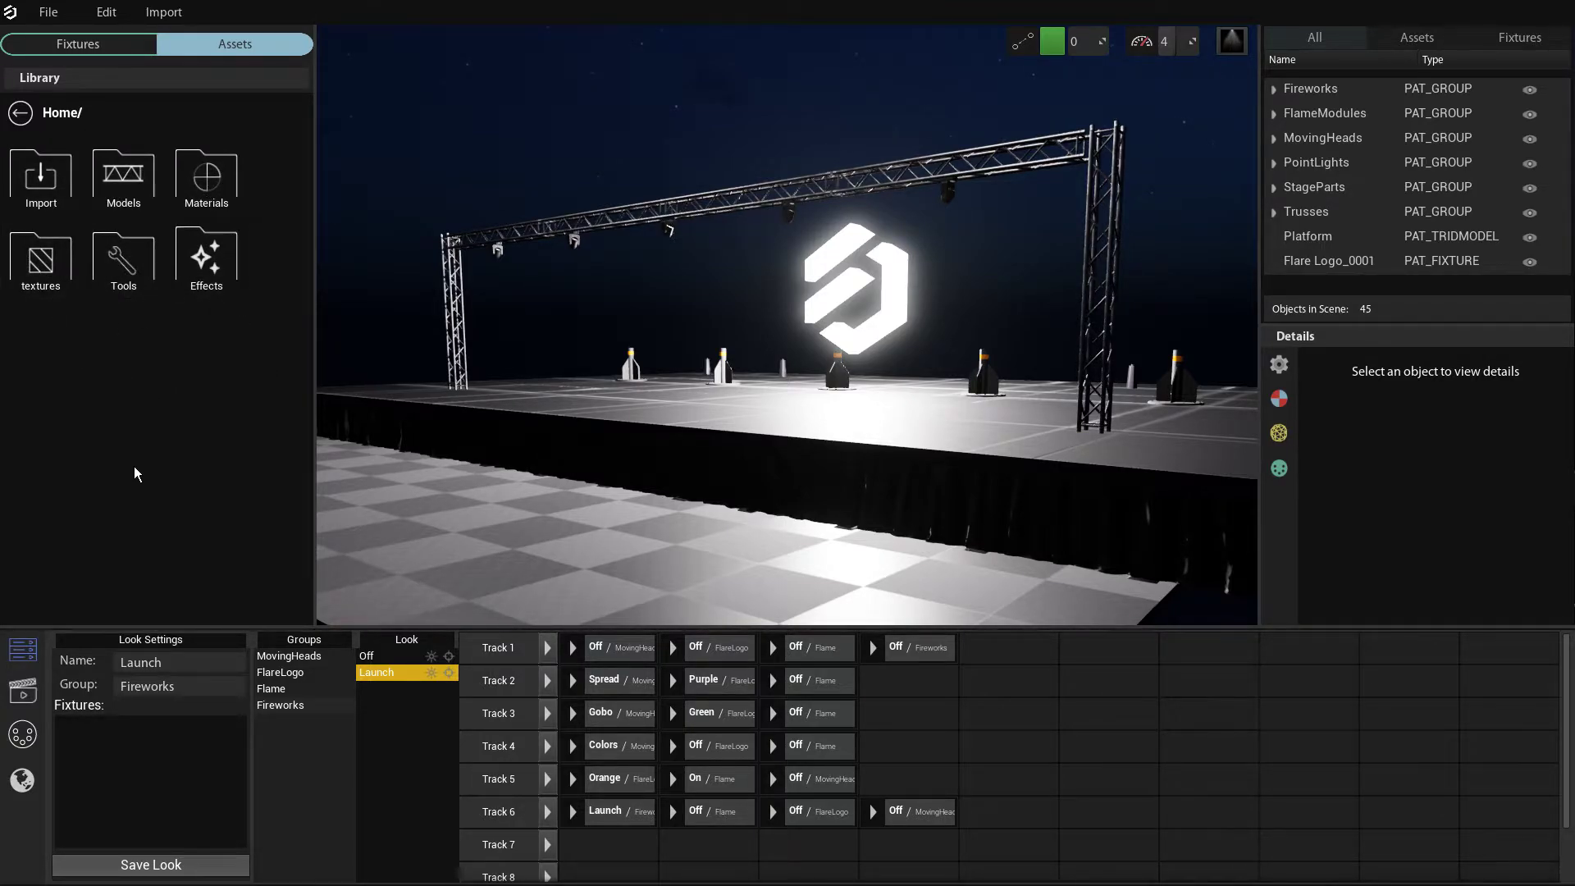
pyautogui.click(130, 203)
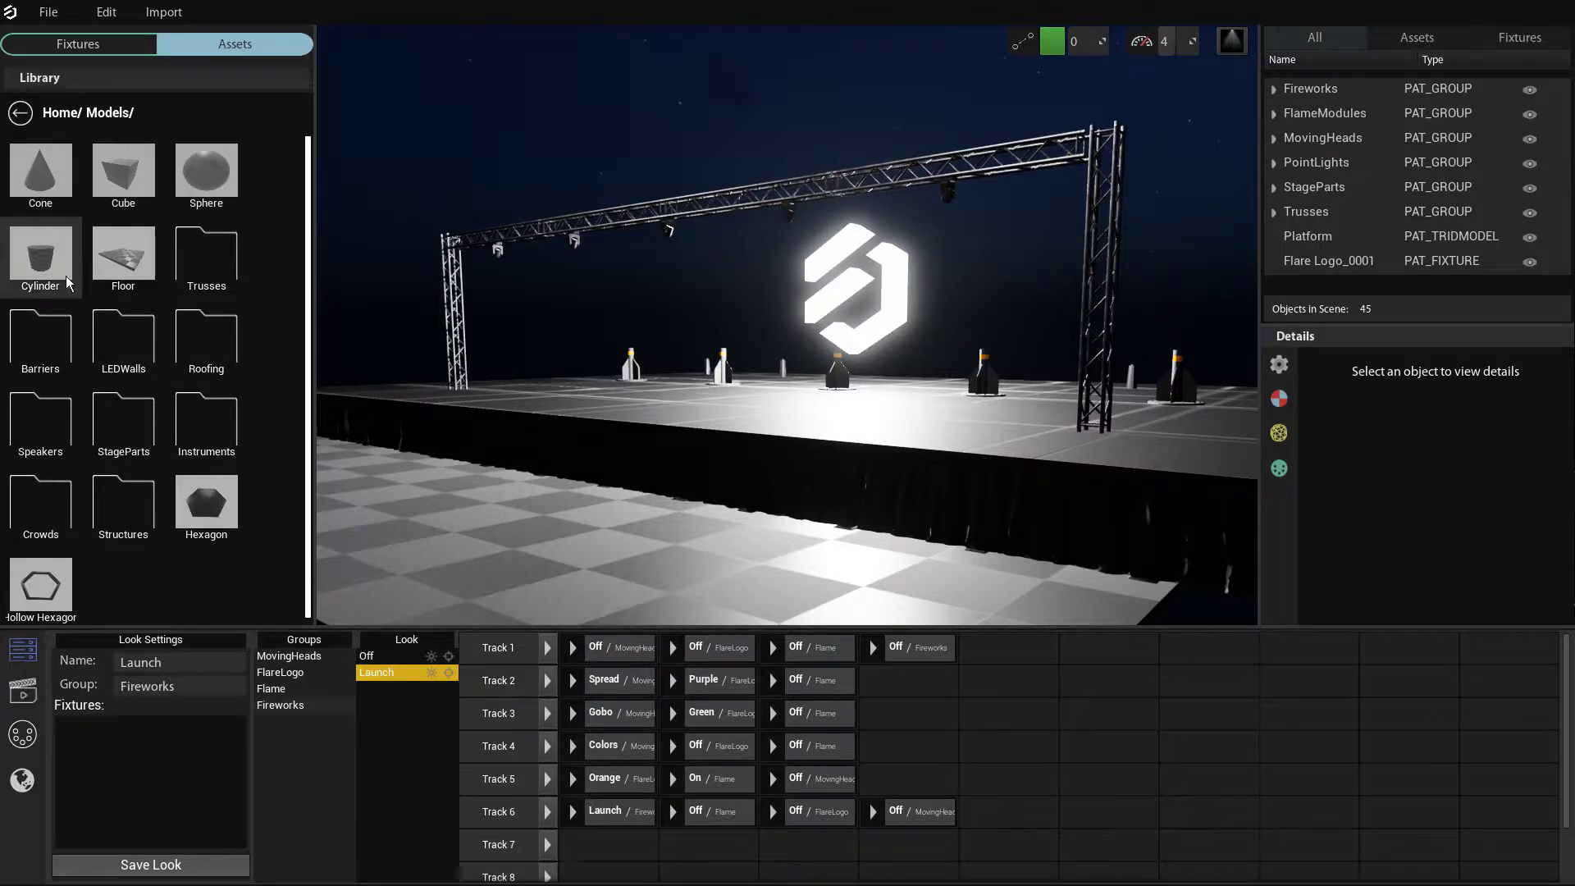
pyautogui.click(223, 293)
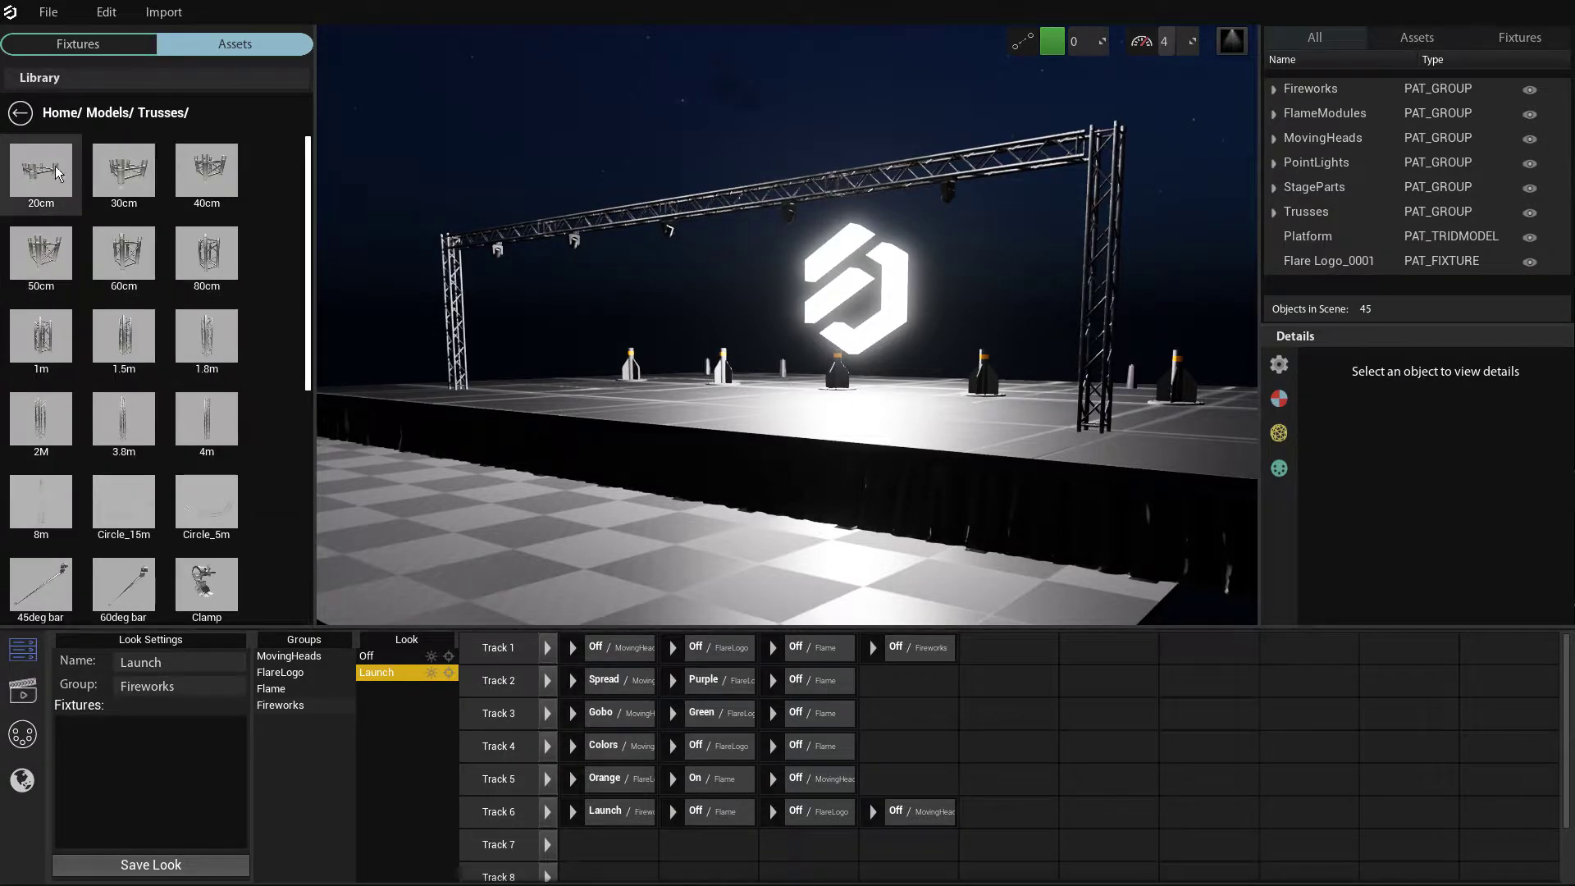
pyautogui.click(20, 112)
pyautogui.click(123, 419)
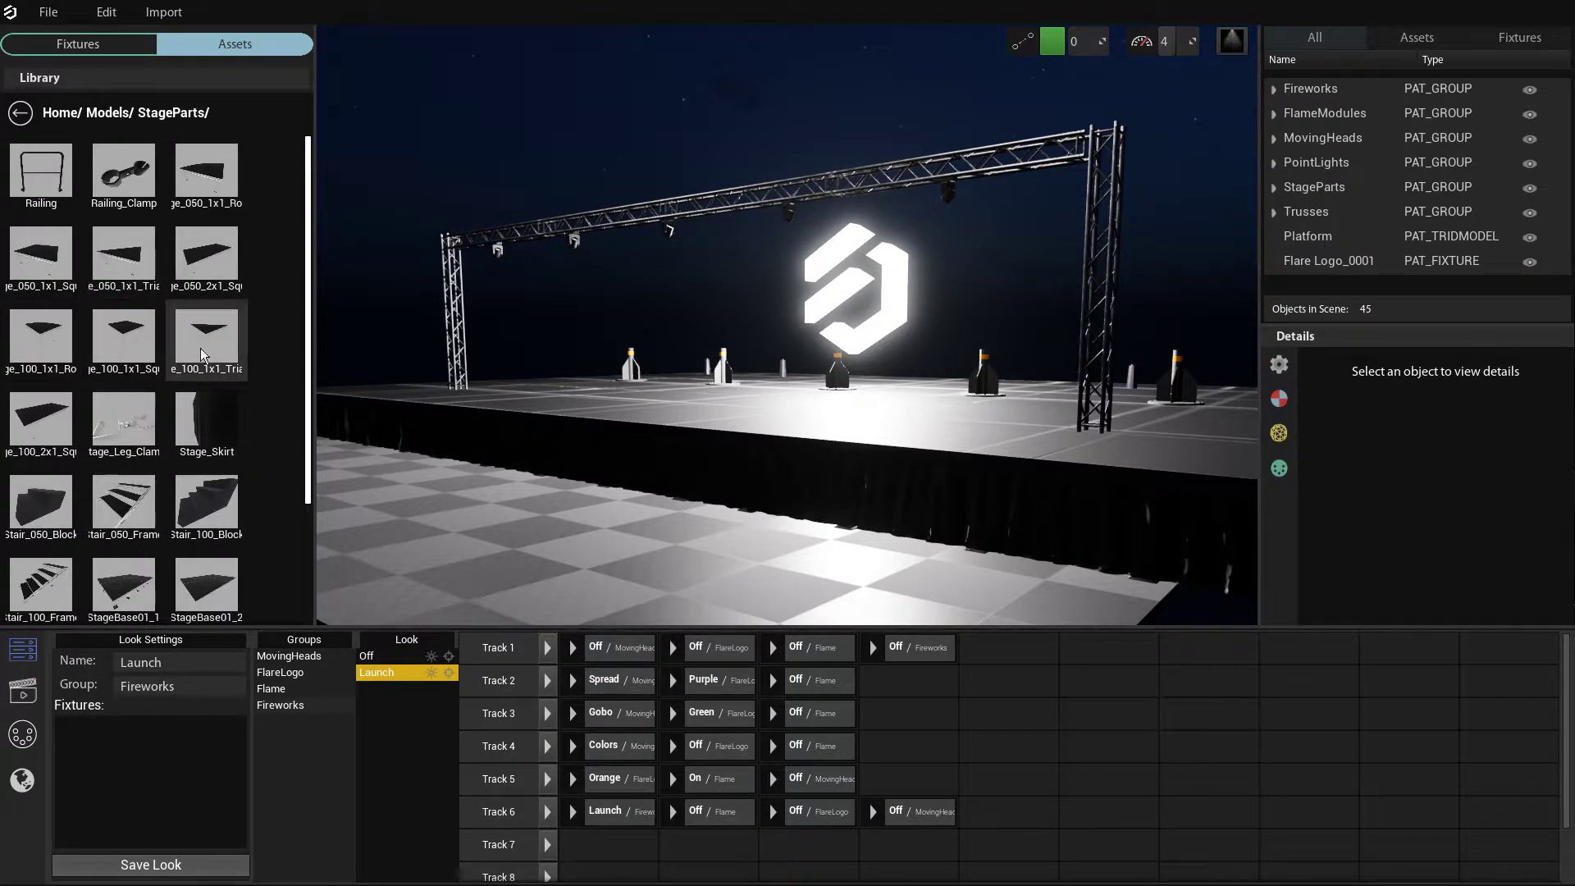
pyautogui.click(21, 113)
pyautogui.click(206, 338)
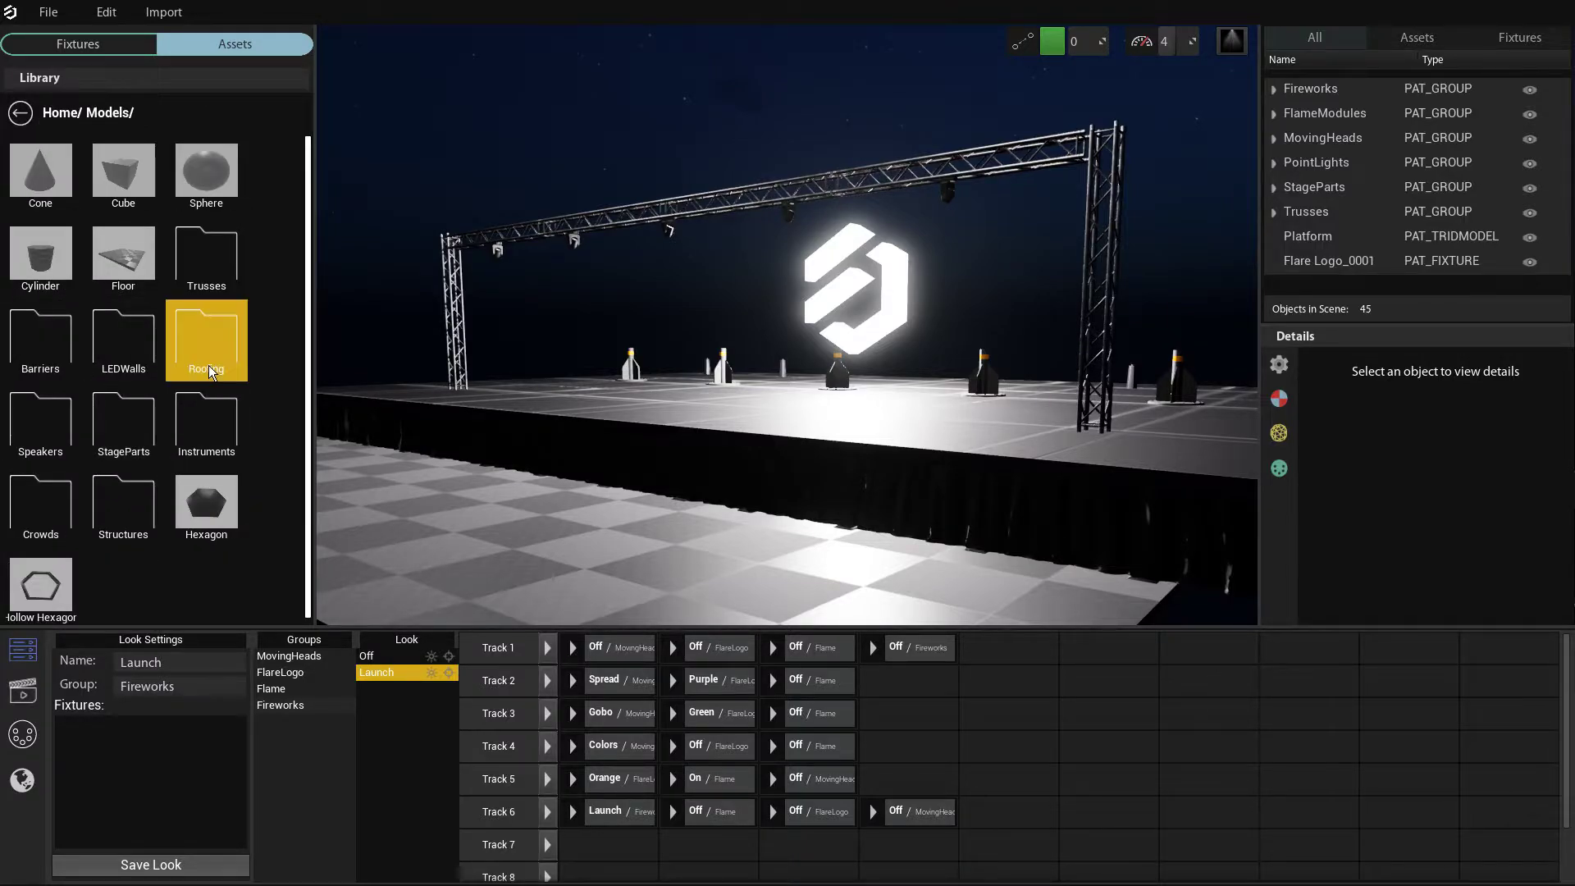
pyautogui.click(20, 113)
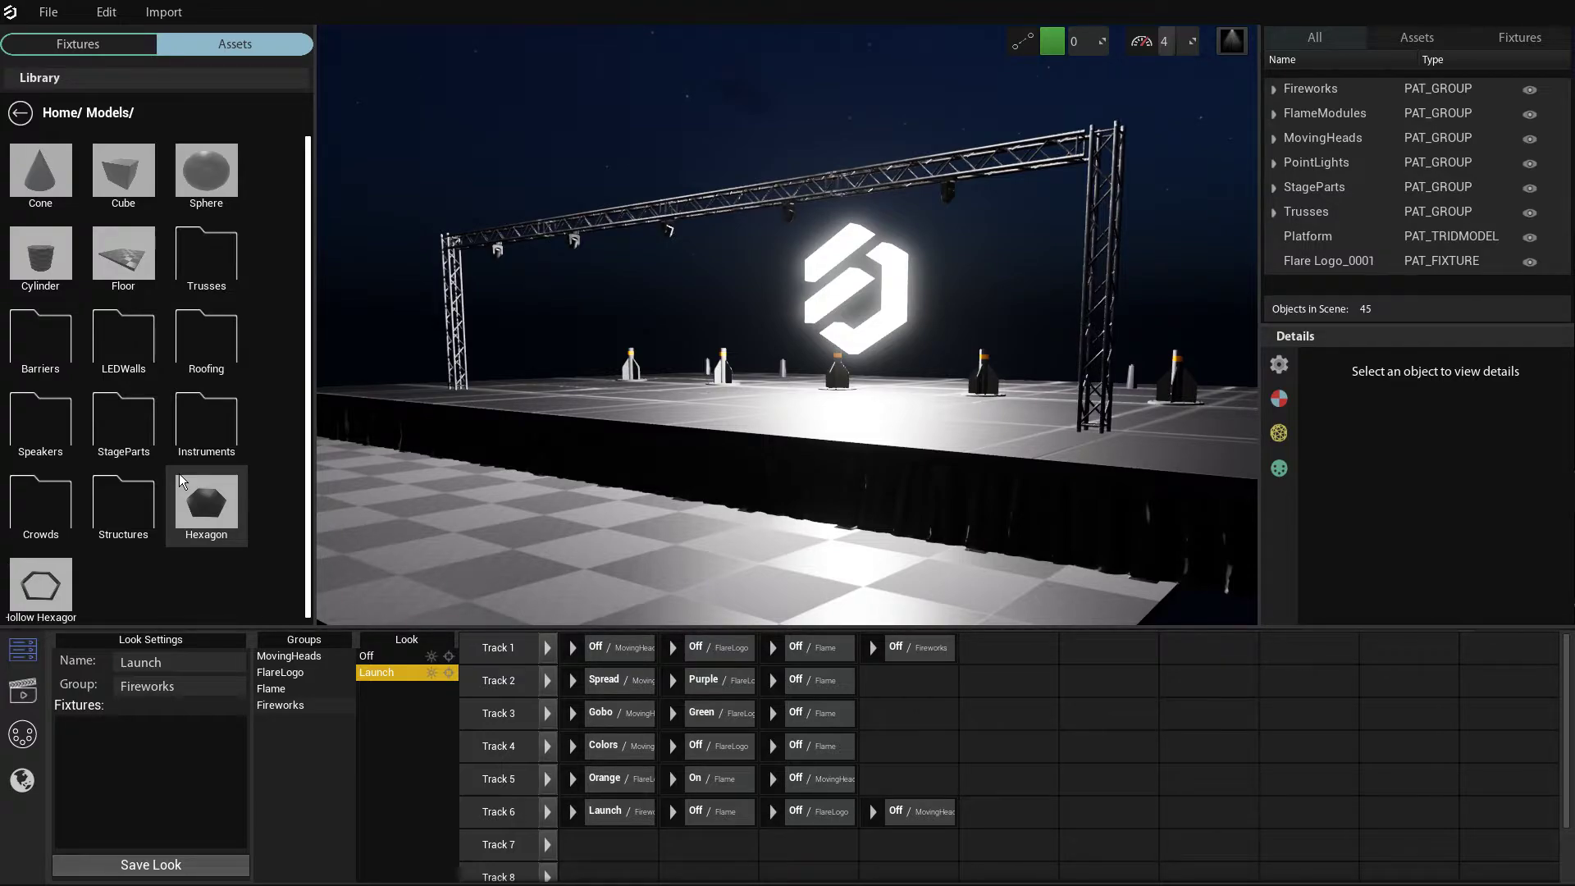
# - Try placing a Cube model on the floor in front of the stage and raising it, and delete it again
pyautogui.click(124, 190)
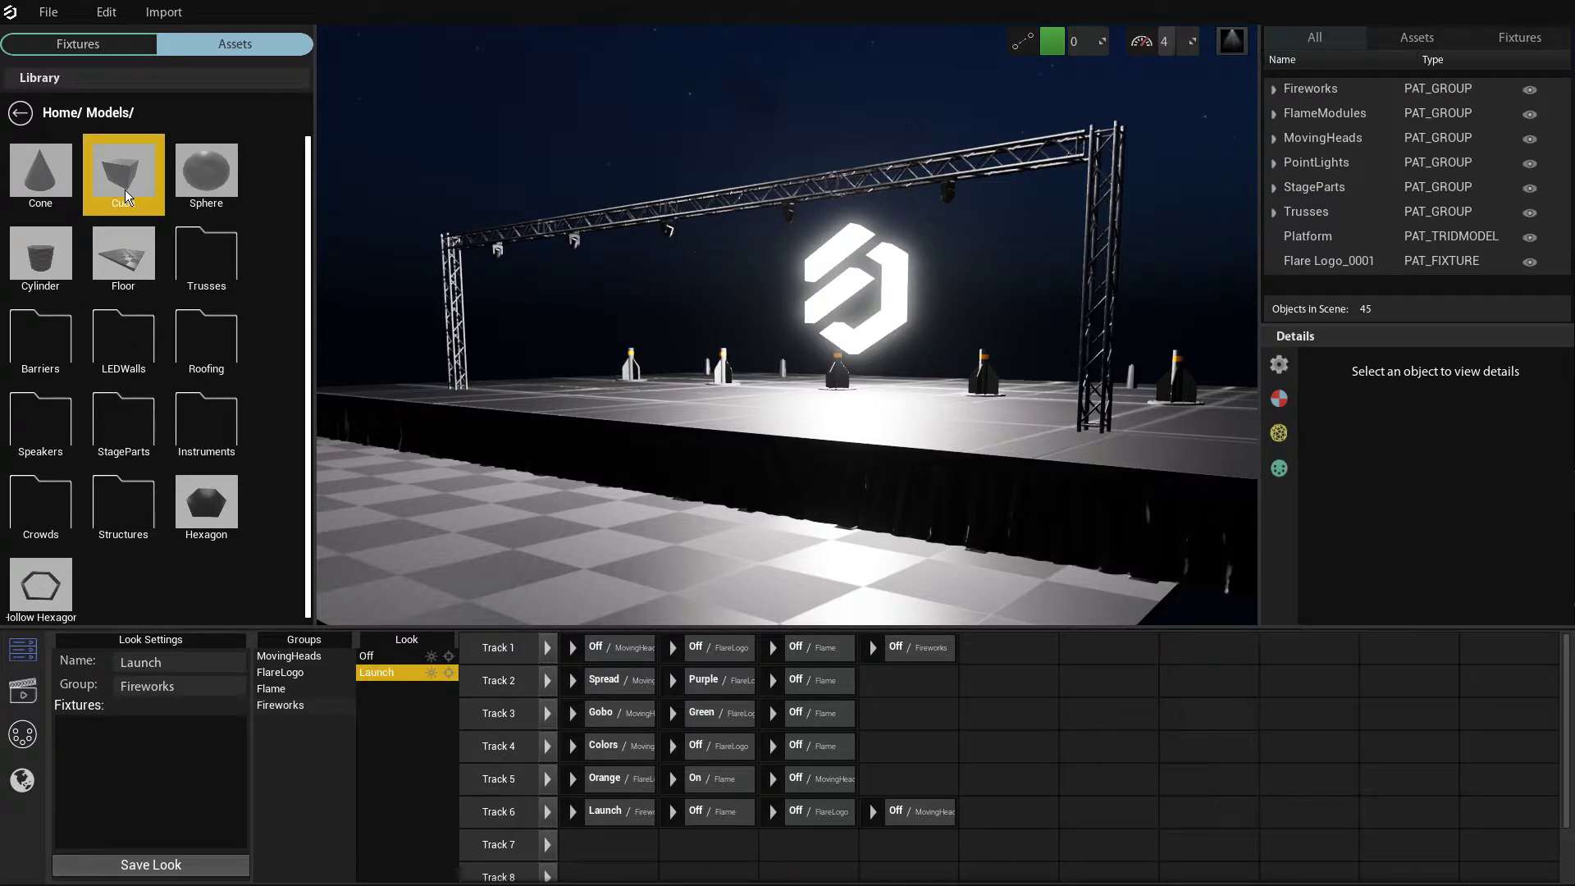
pyautogui.moveTo(125, 190); pyautogui.dragTo(538, 575)
pyautogui.moveTo(519, 479); pyautogui.dragTo(522, 385)
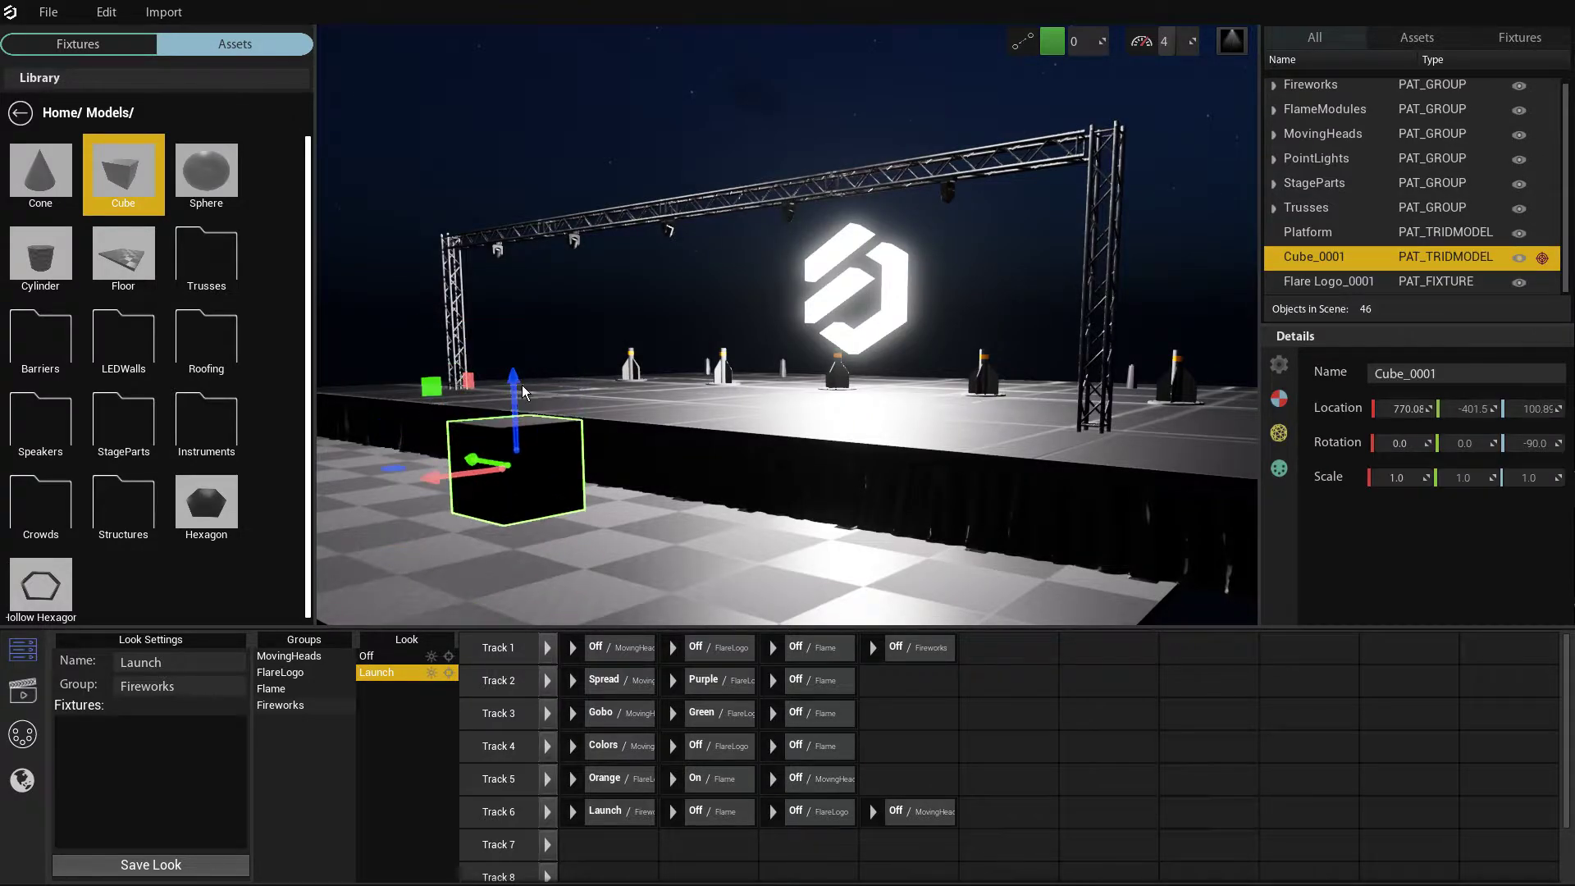
pyautogui.press('Delete')
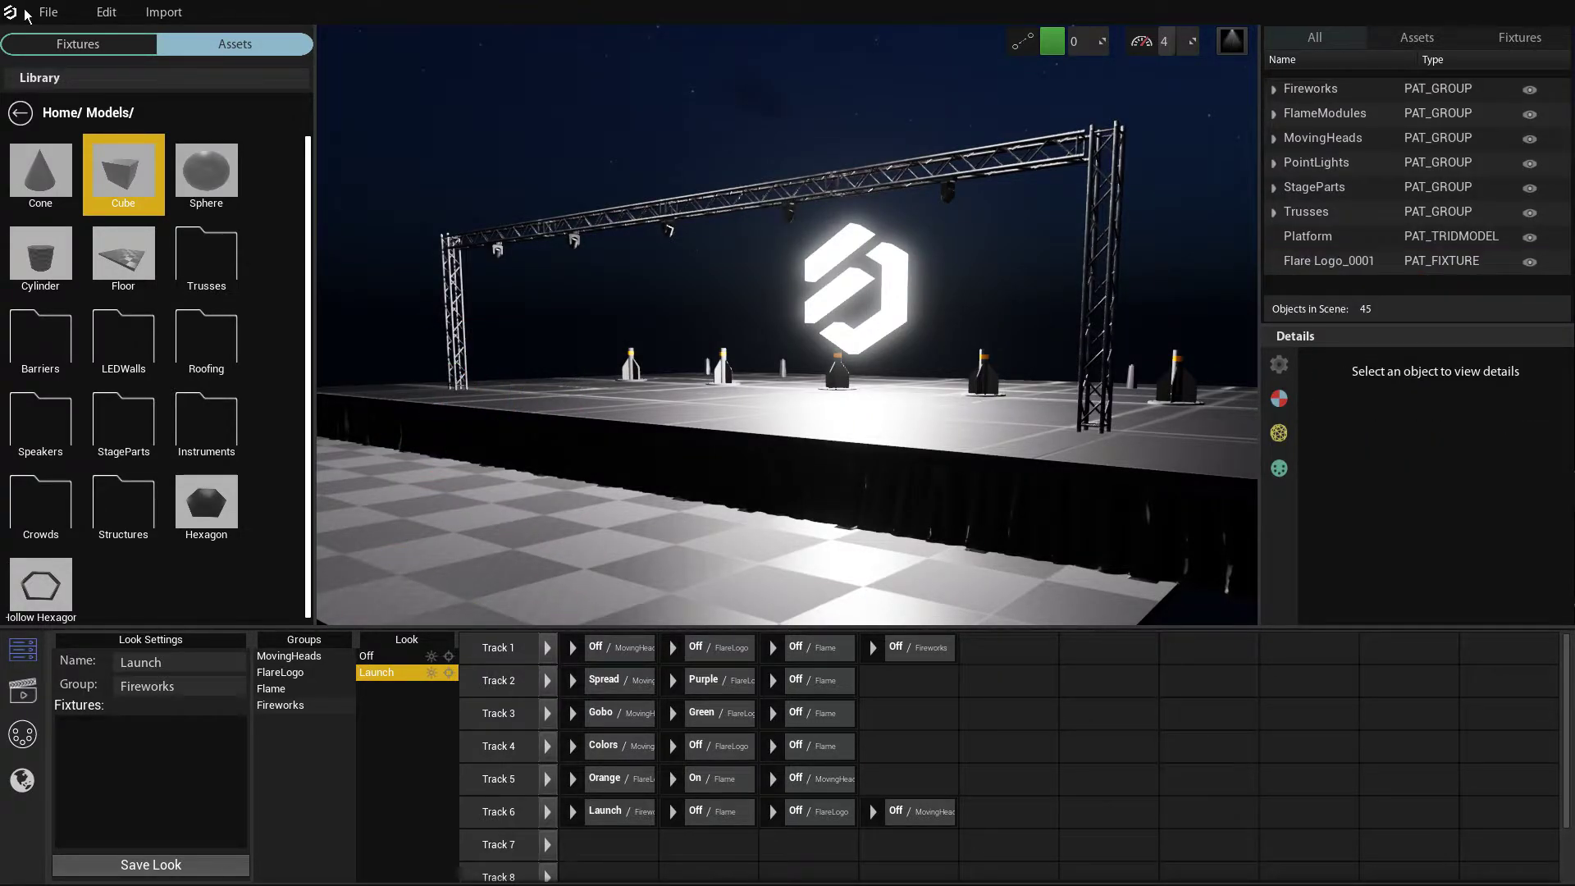
# - Browse the Materials assets in the library, examining the Default material categories and the Grass folder, and return to the library home
pyautogui.click(23, 115)
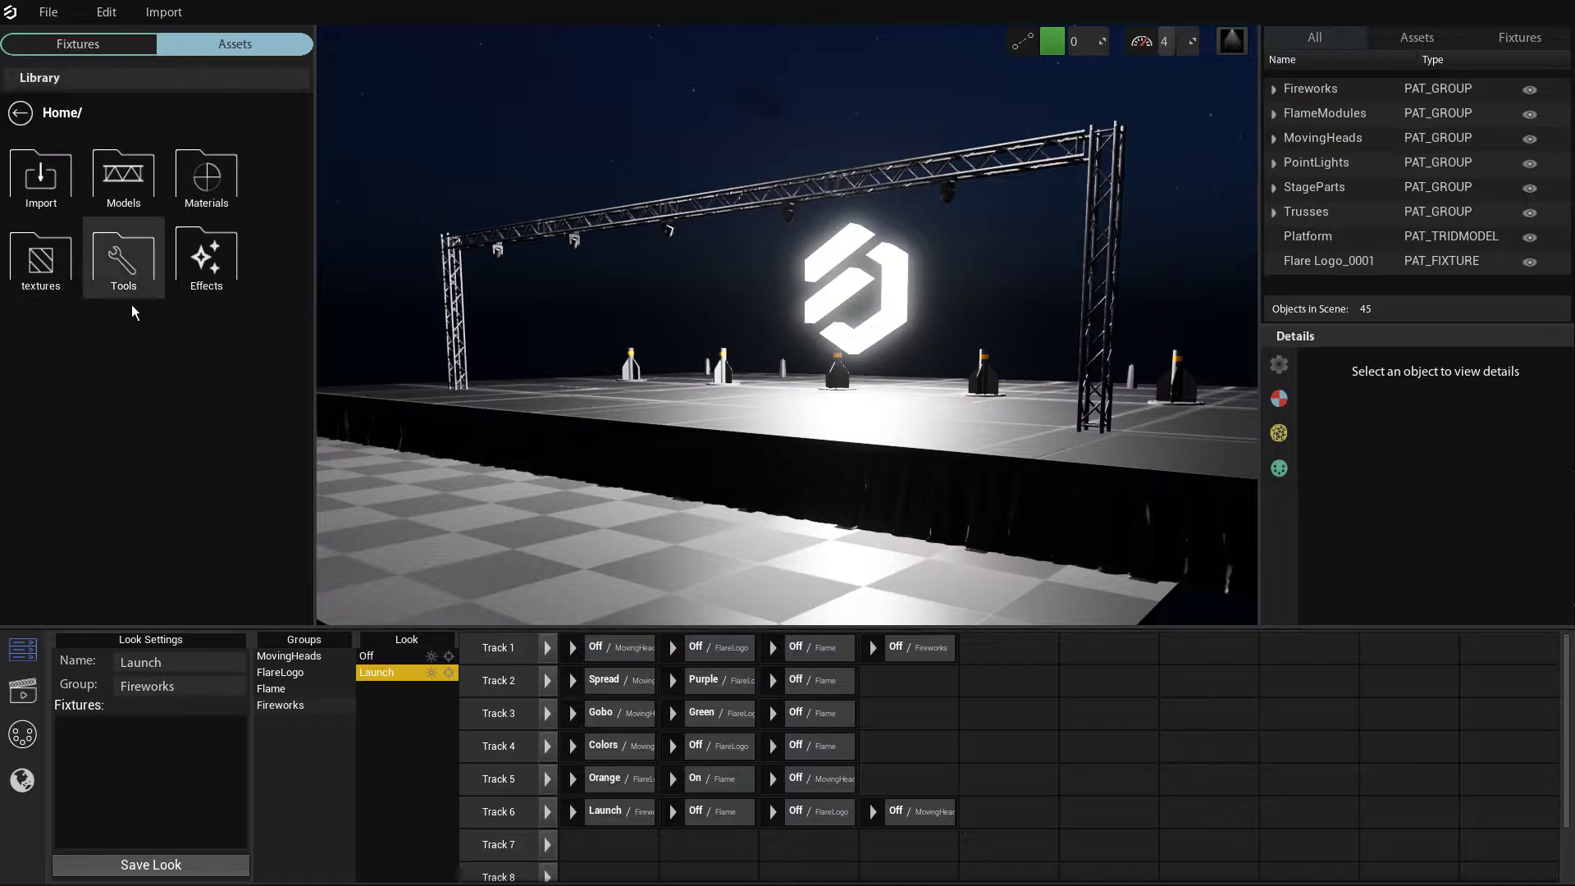
pyautogui.click(209, 180)
pyautogui.click(41, 178)
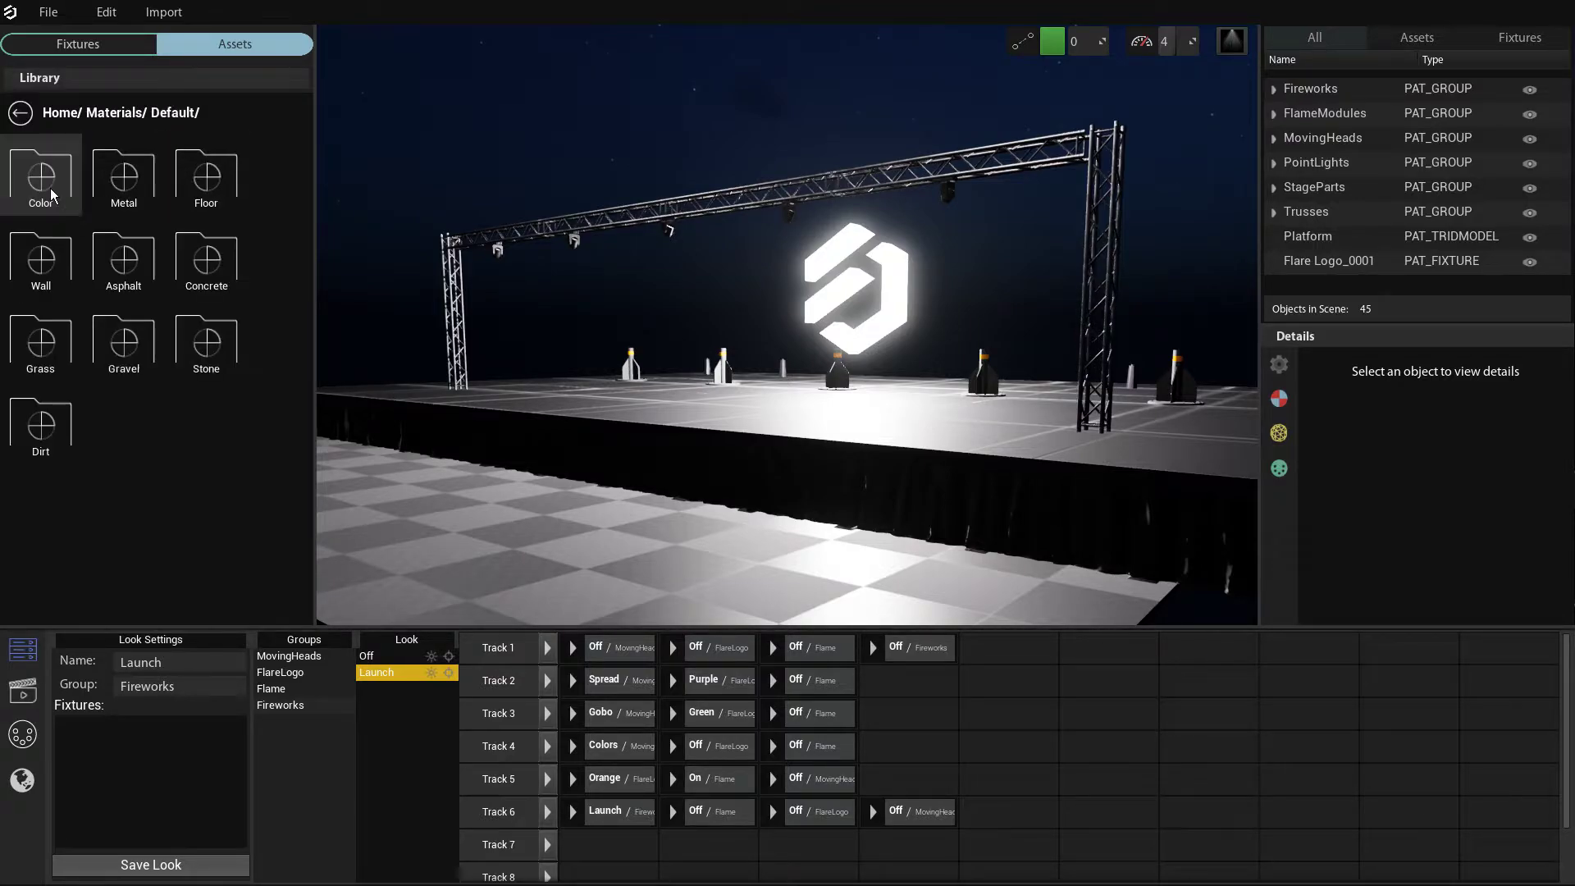
pyautogui.click(73, 365)
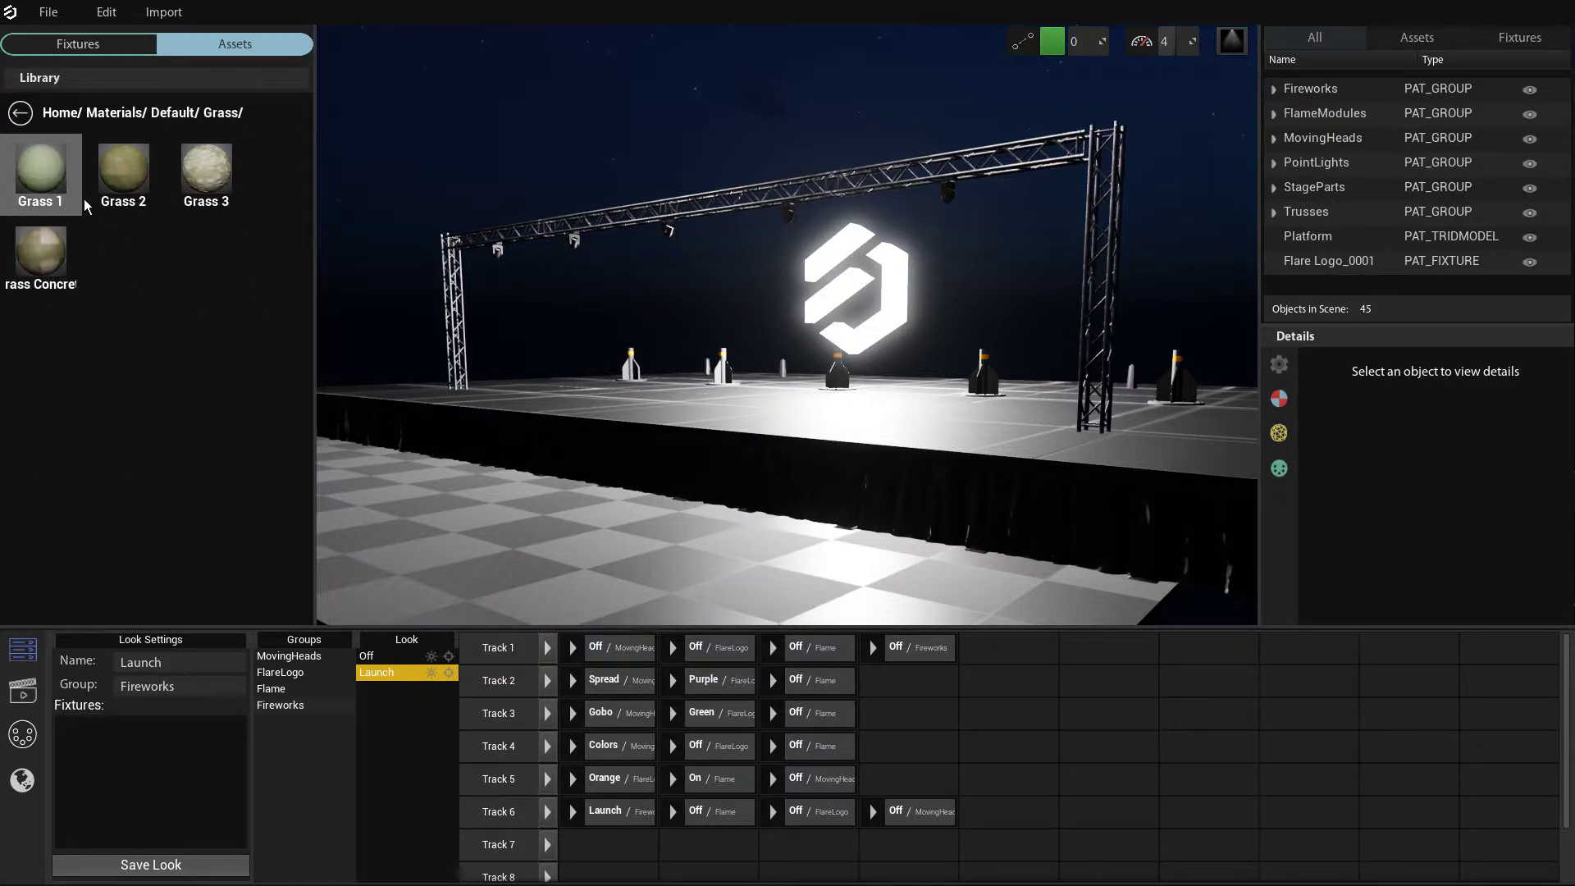
pyautogui.click(189, 119)
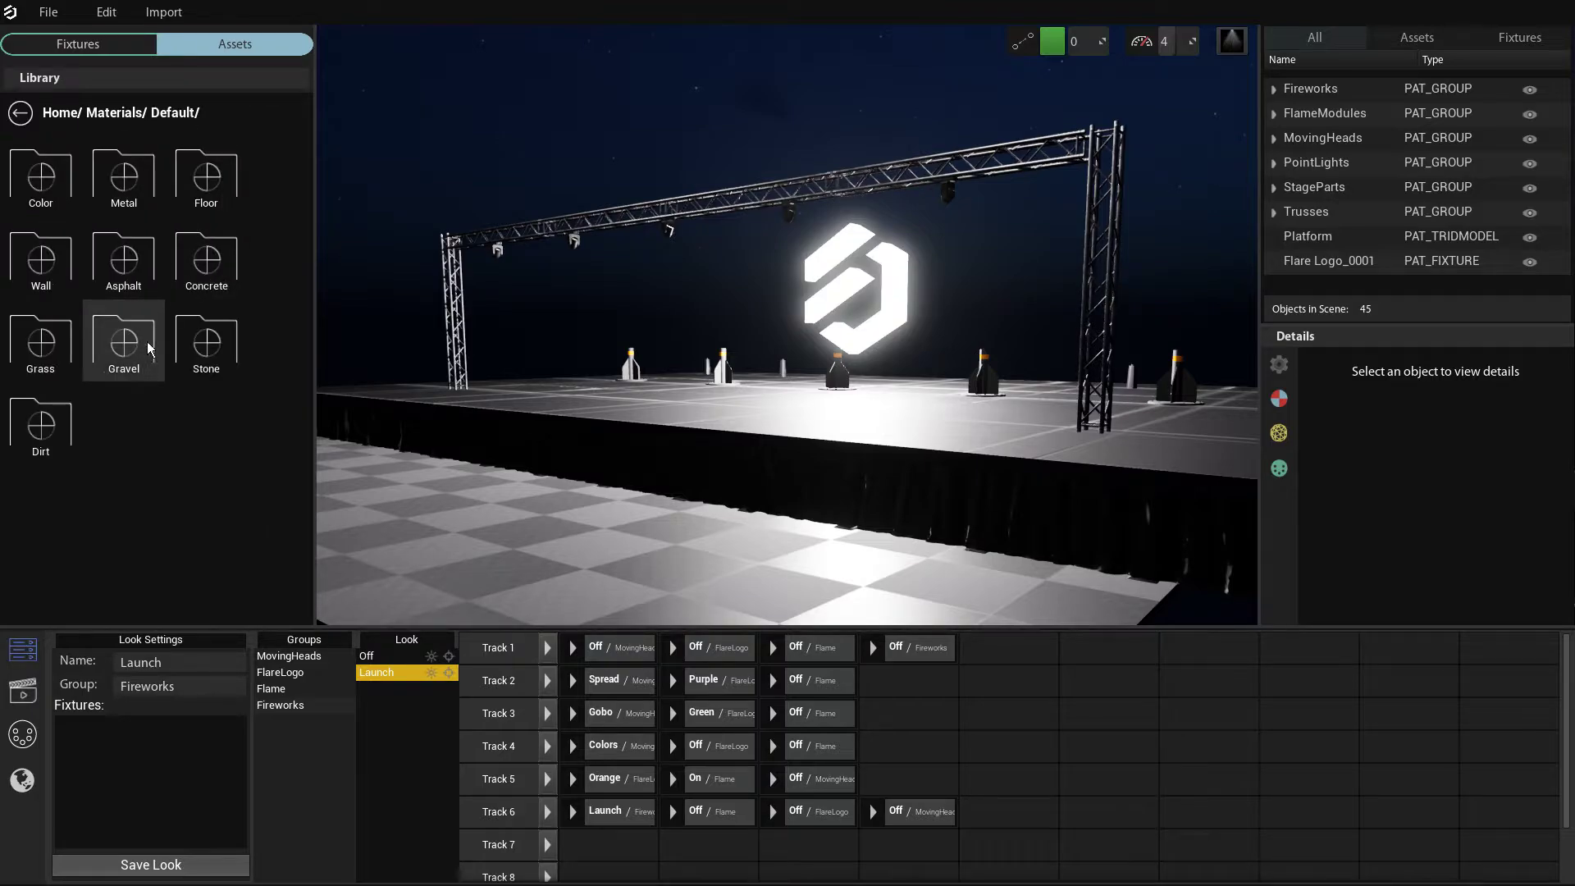
pyautogui.click(21, 113)
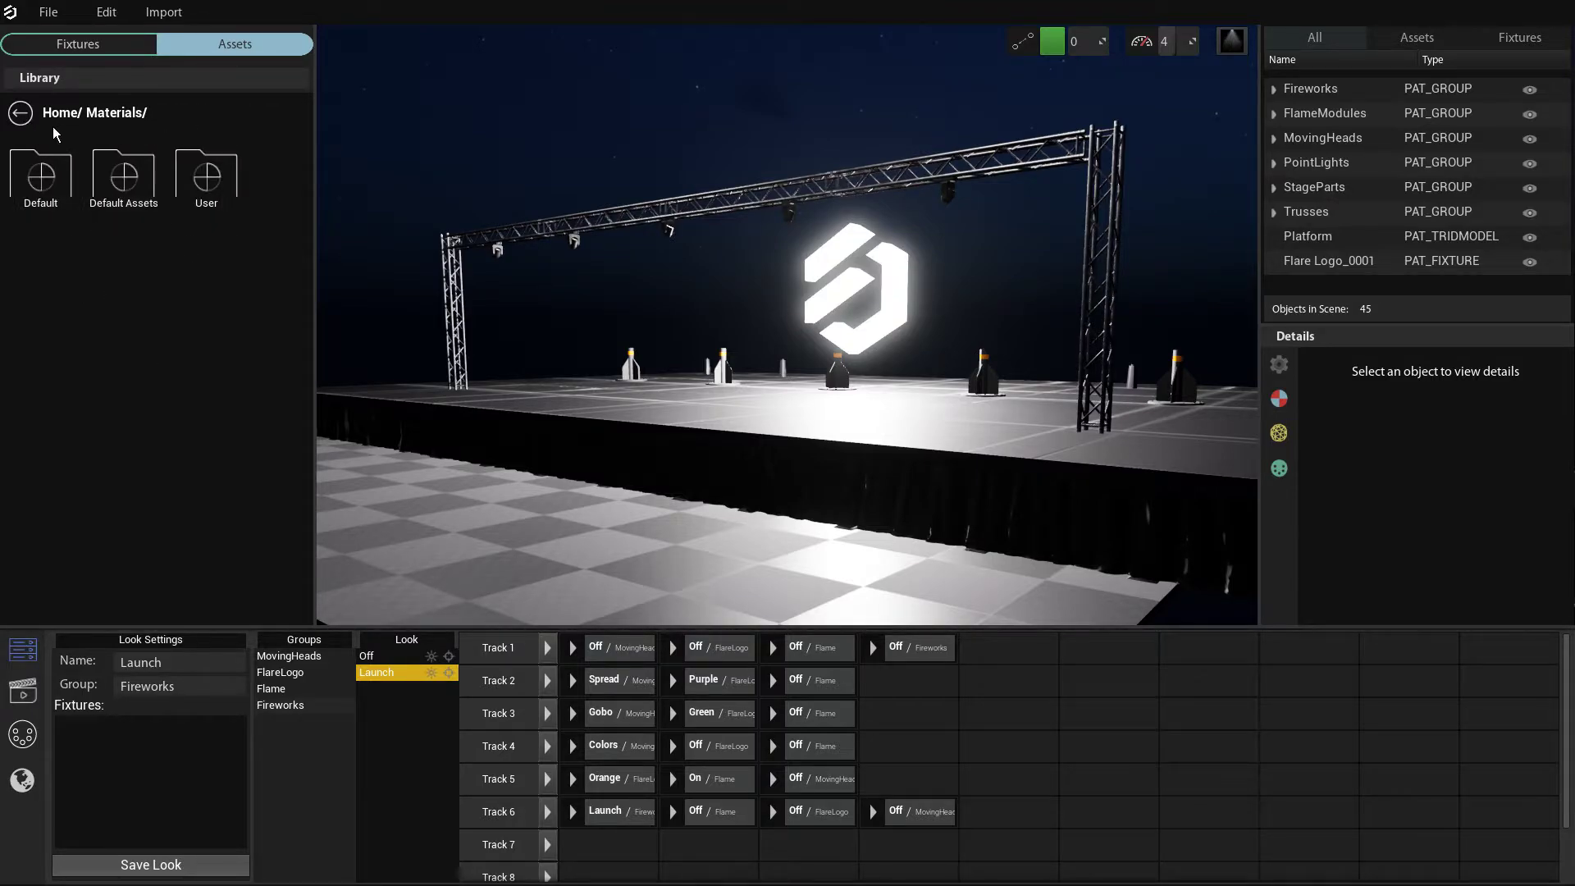
pyautogui.click(21, 113)
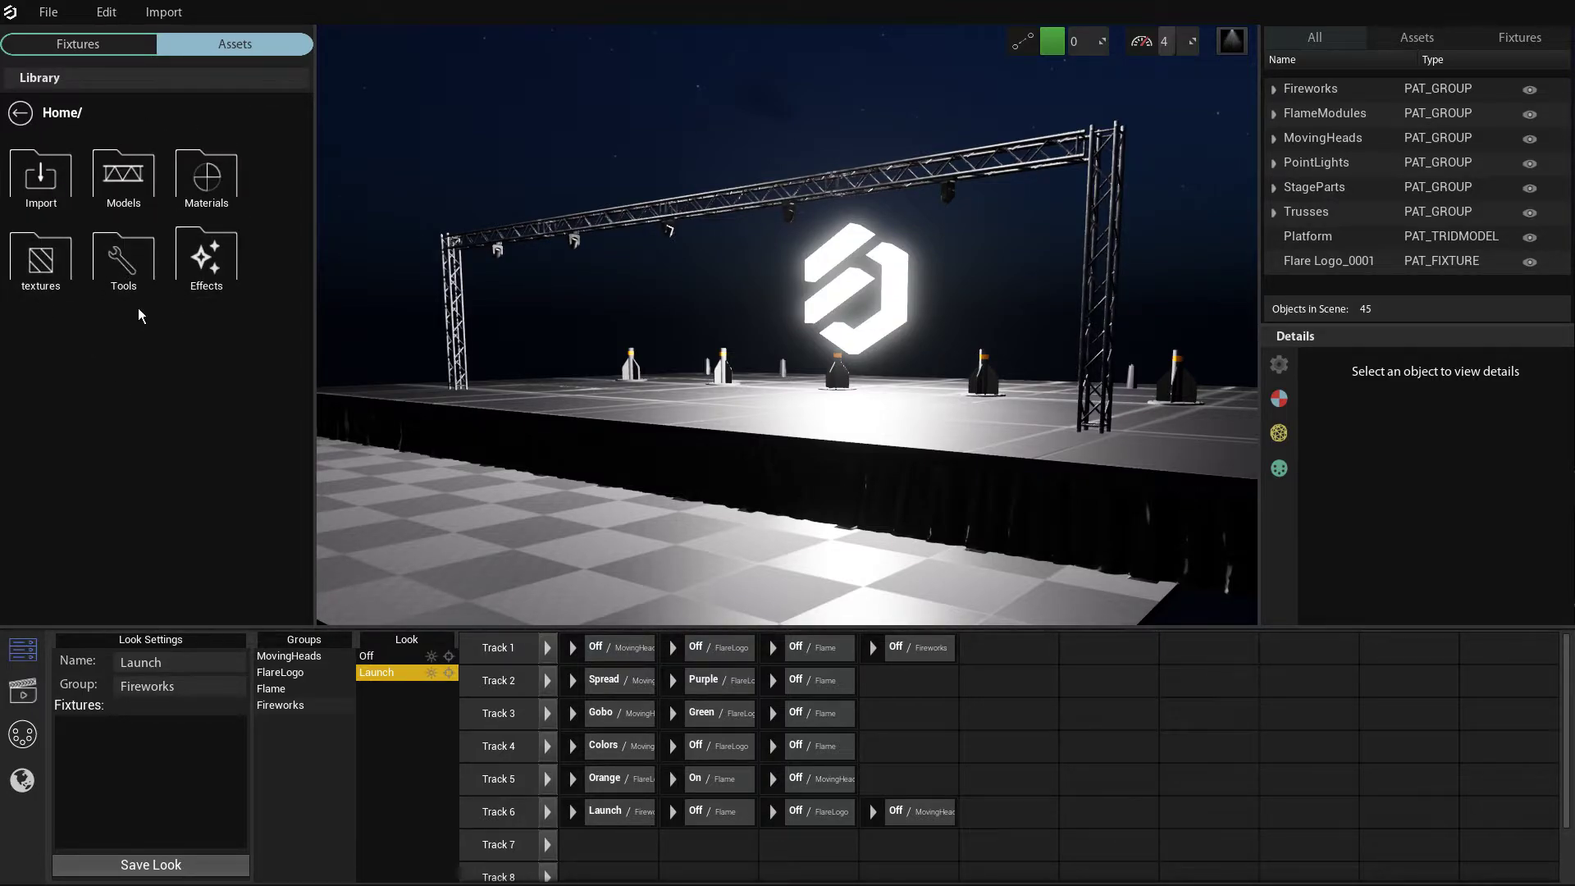
# - Browse the Textures, Tools and Effects asset folders, examining the NDI receiver and smoke cloud items, and return to the library home
pyautogui.click(41, 261)
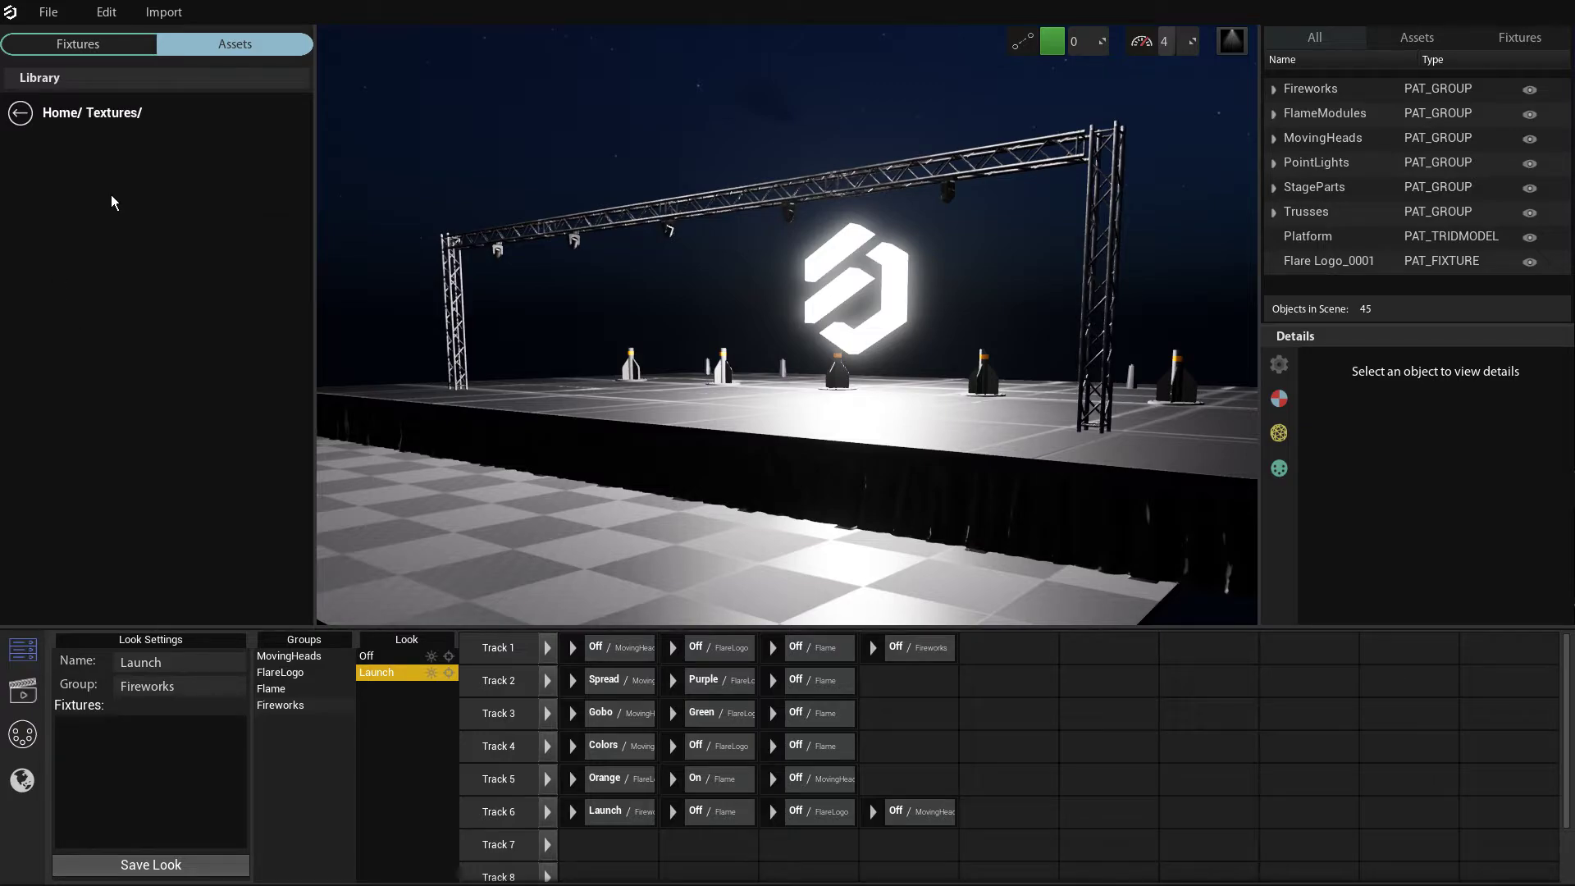
pyautogui.click(29, 120)
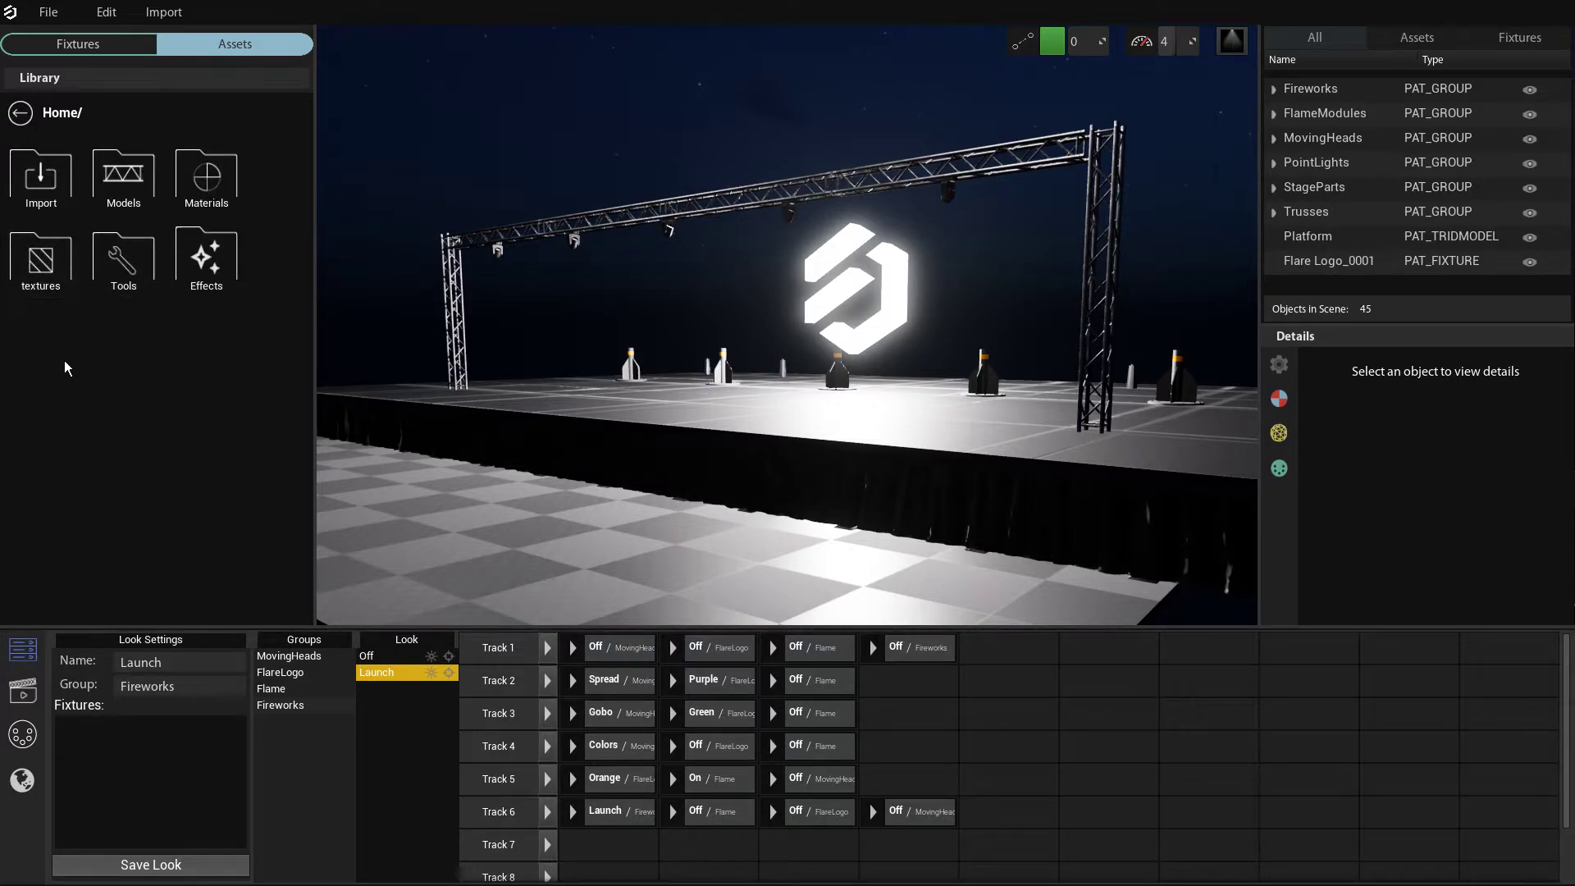
pyautogui.click(146, 263)
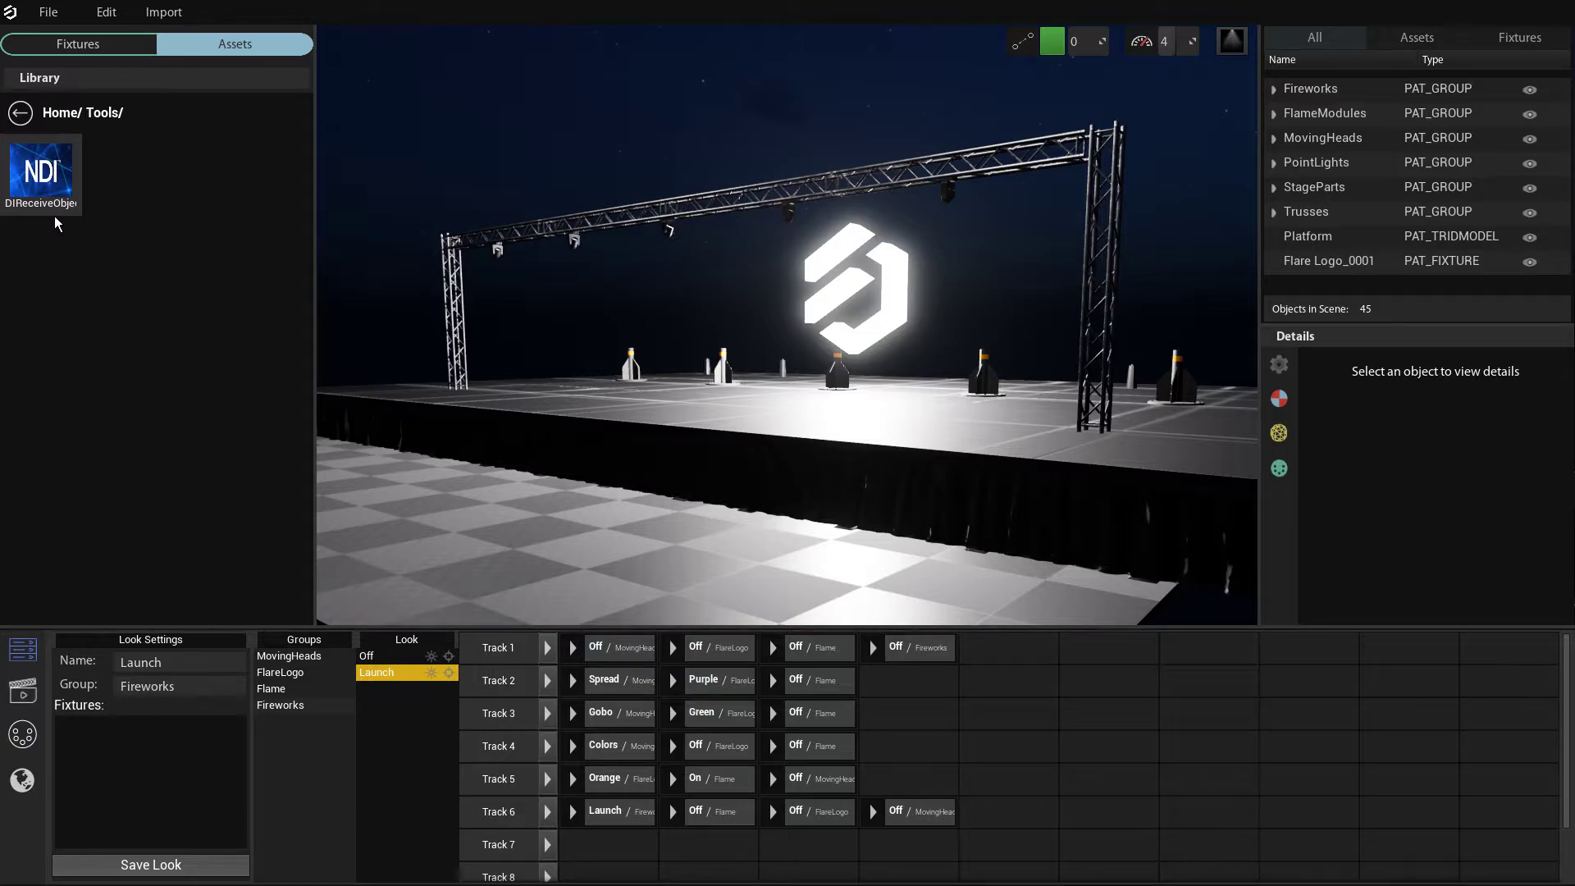
pyautogui.click(20, 112)
pyautogui.click(229, 269)
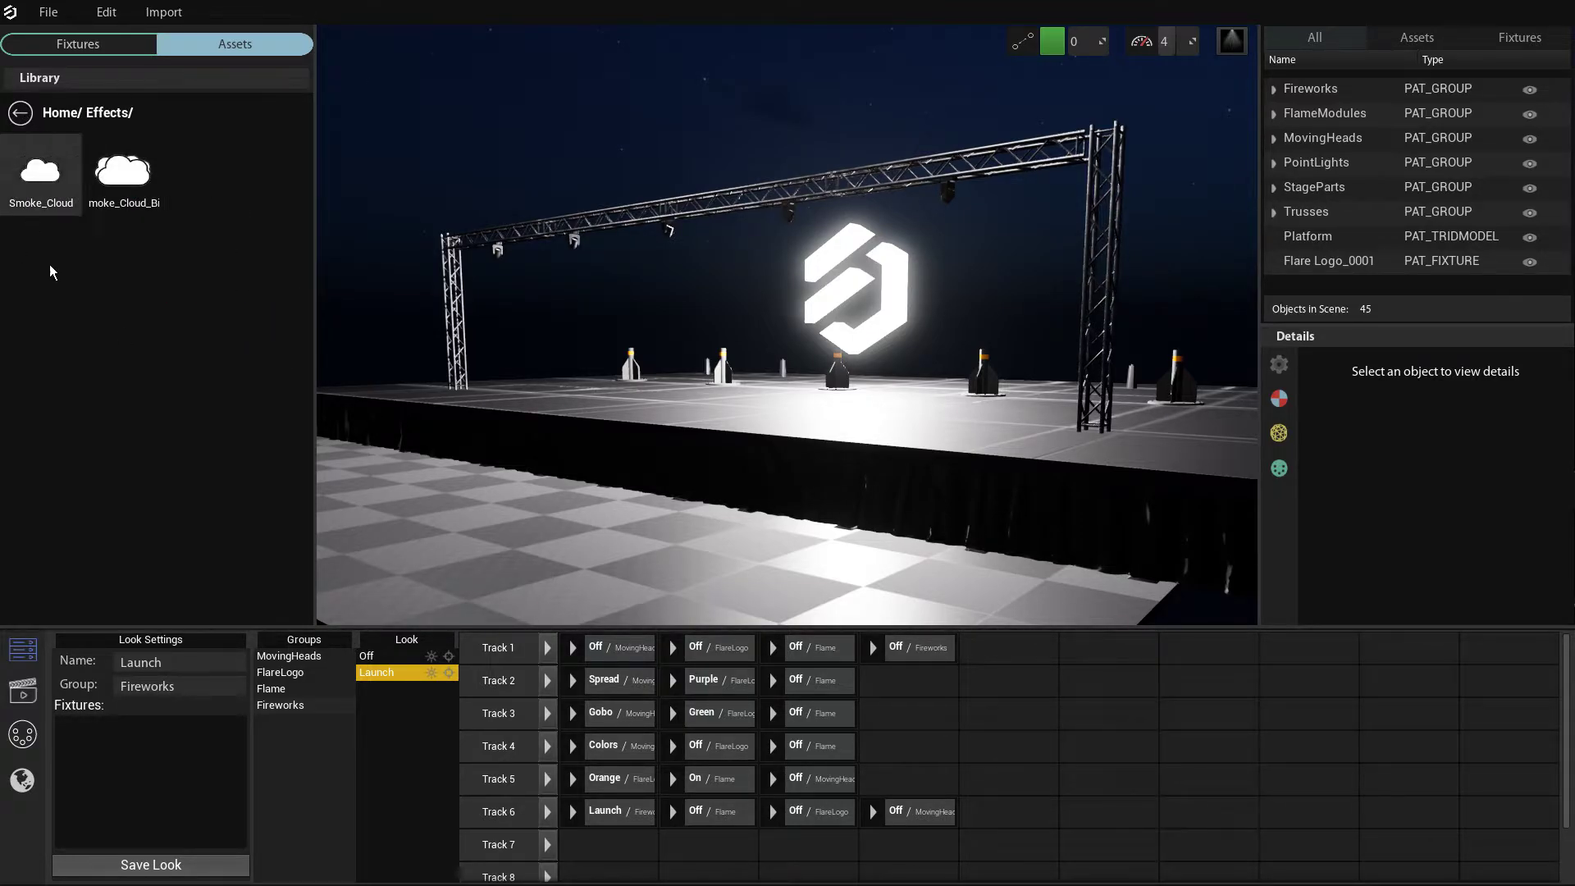
pyautogui.click(49, 209)
pyautogui.click(141, 197)
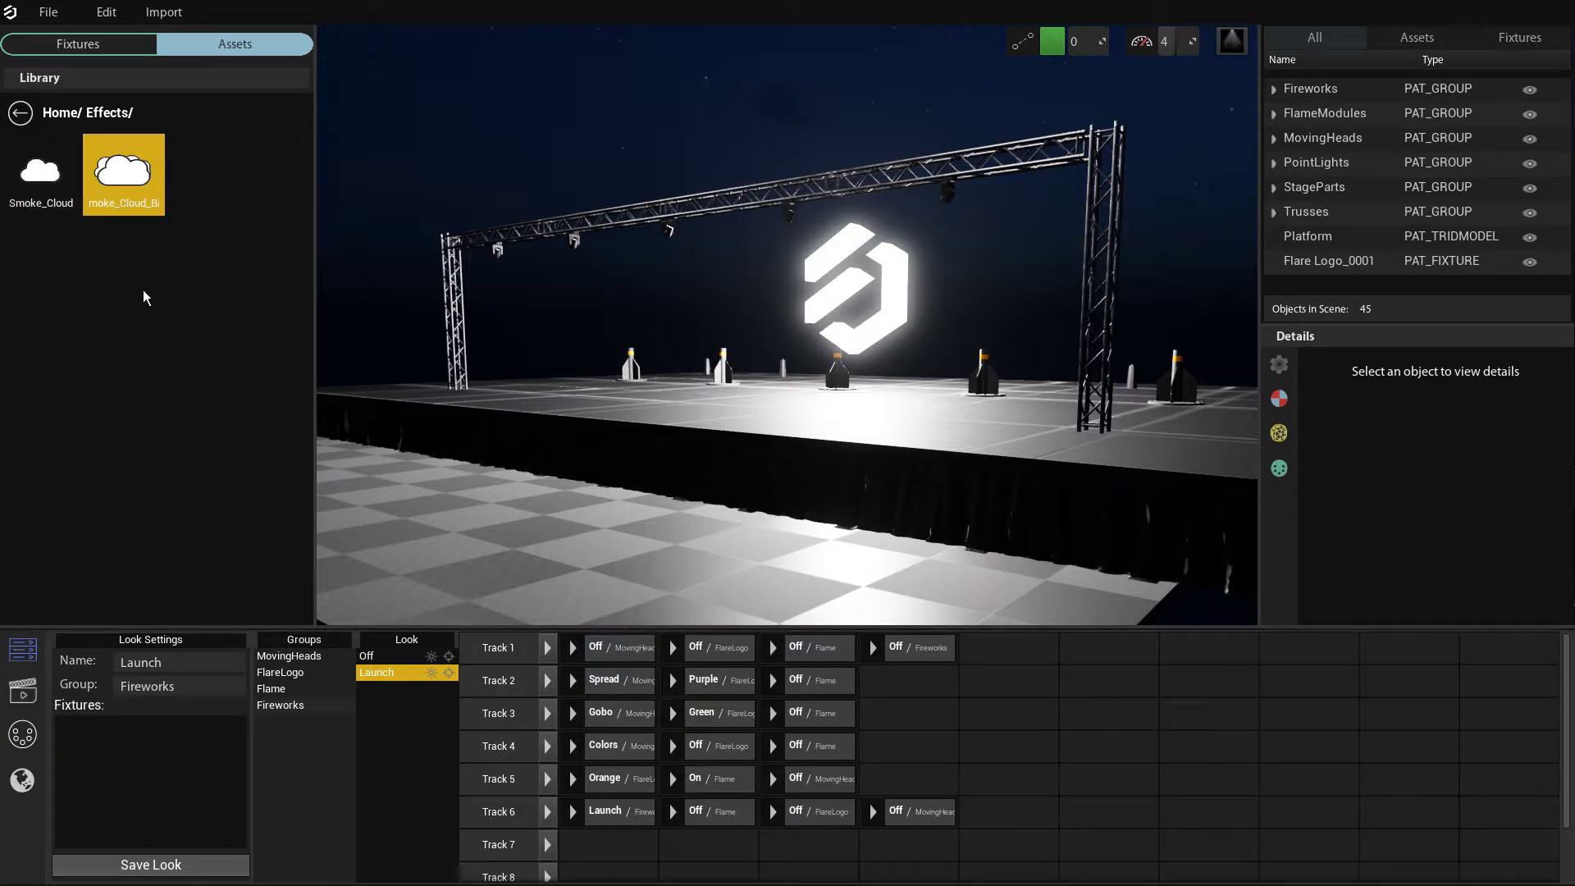
pyautogui.click(22, 113)
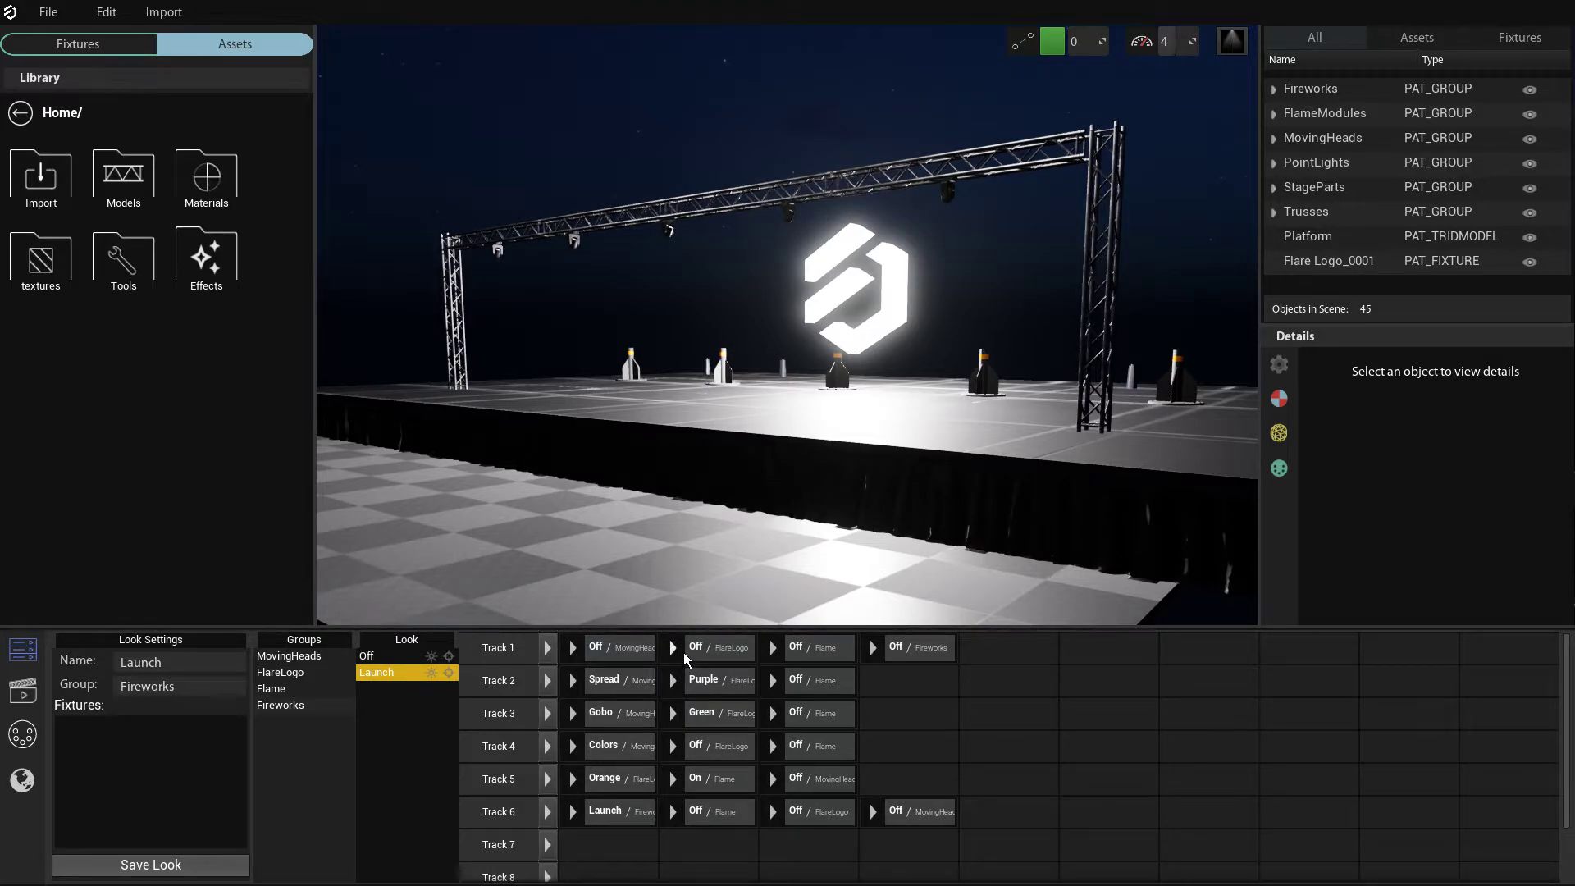
# - Trigger Tracks 1 to 6 in order to preview their looks on the stage, and run Tracks 2 to 6 a second time
pyautogui.click(554, 658)
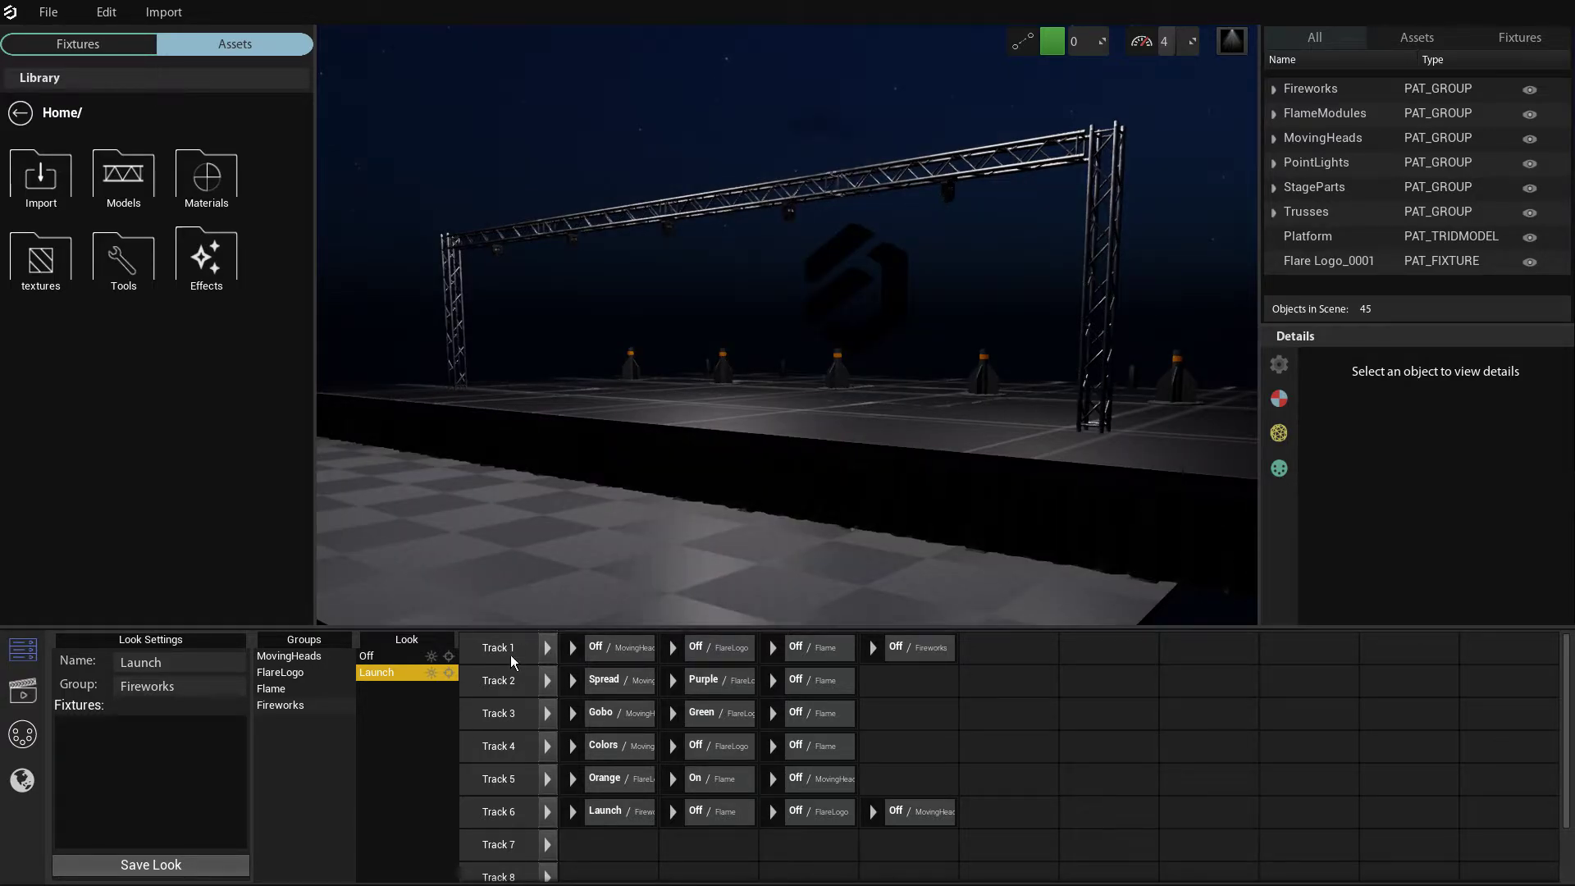
pyautogui.click(555, 689)
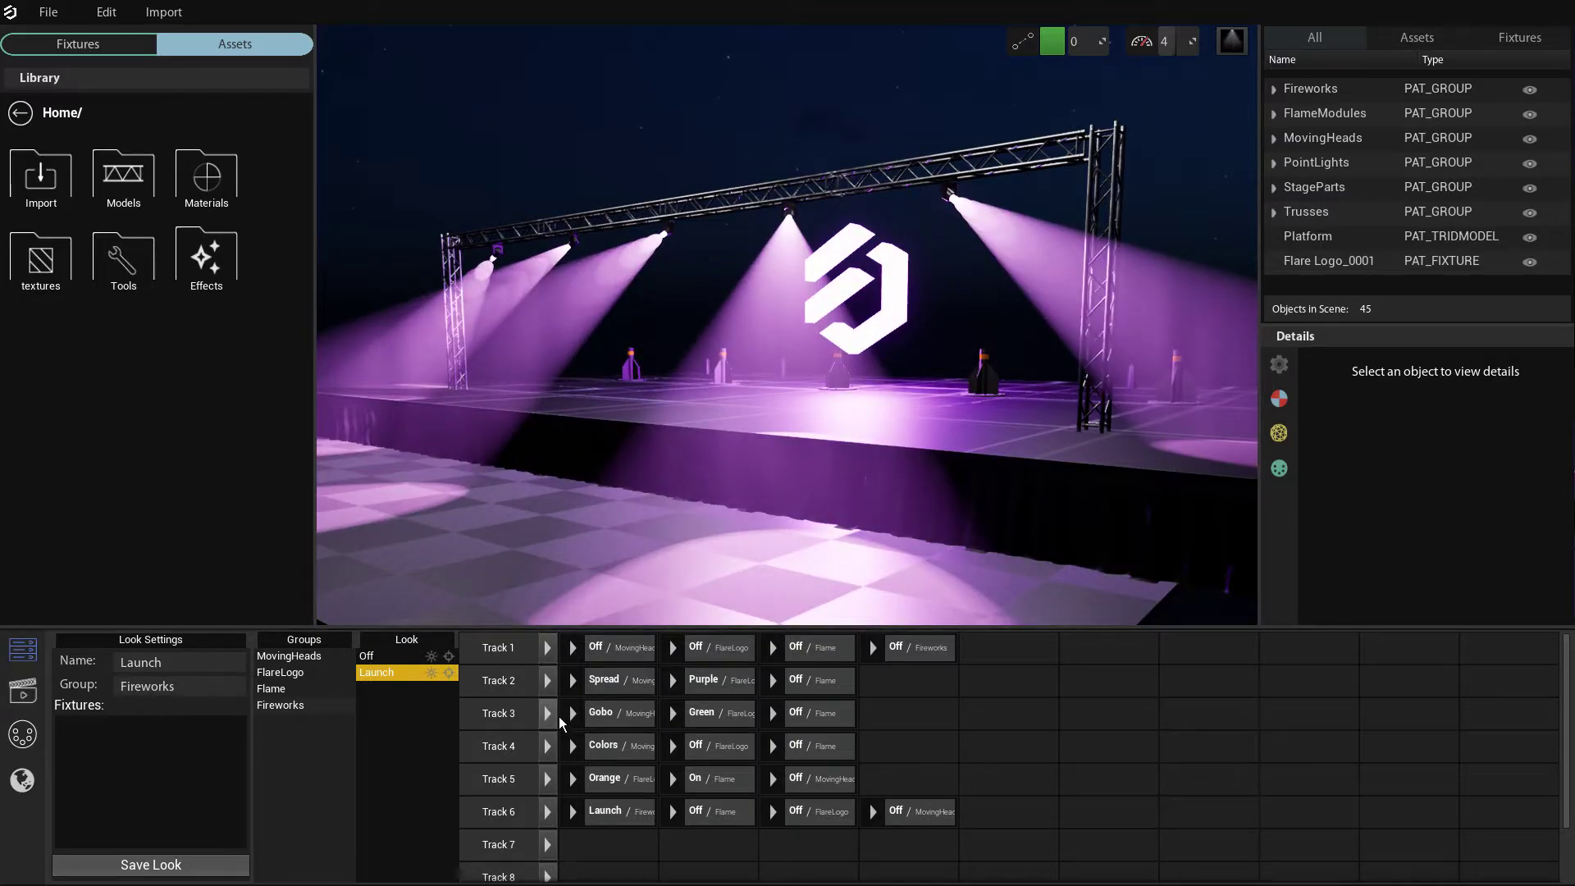
pyautogui.click(558, 719)
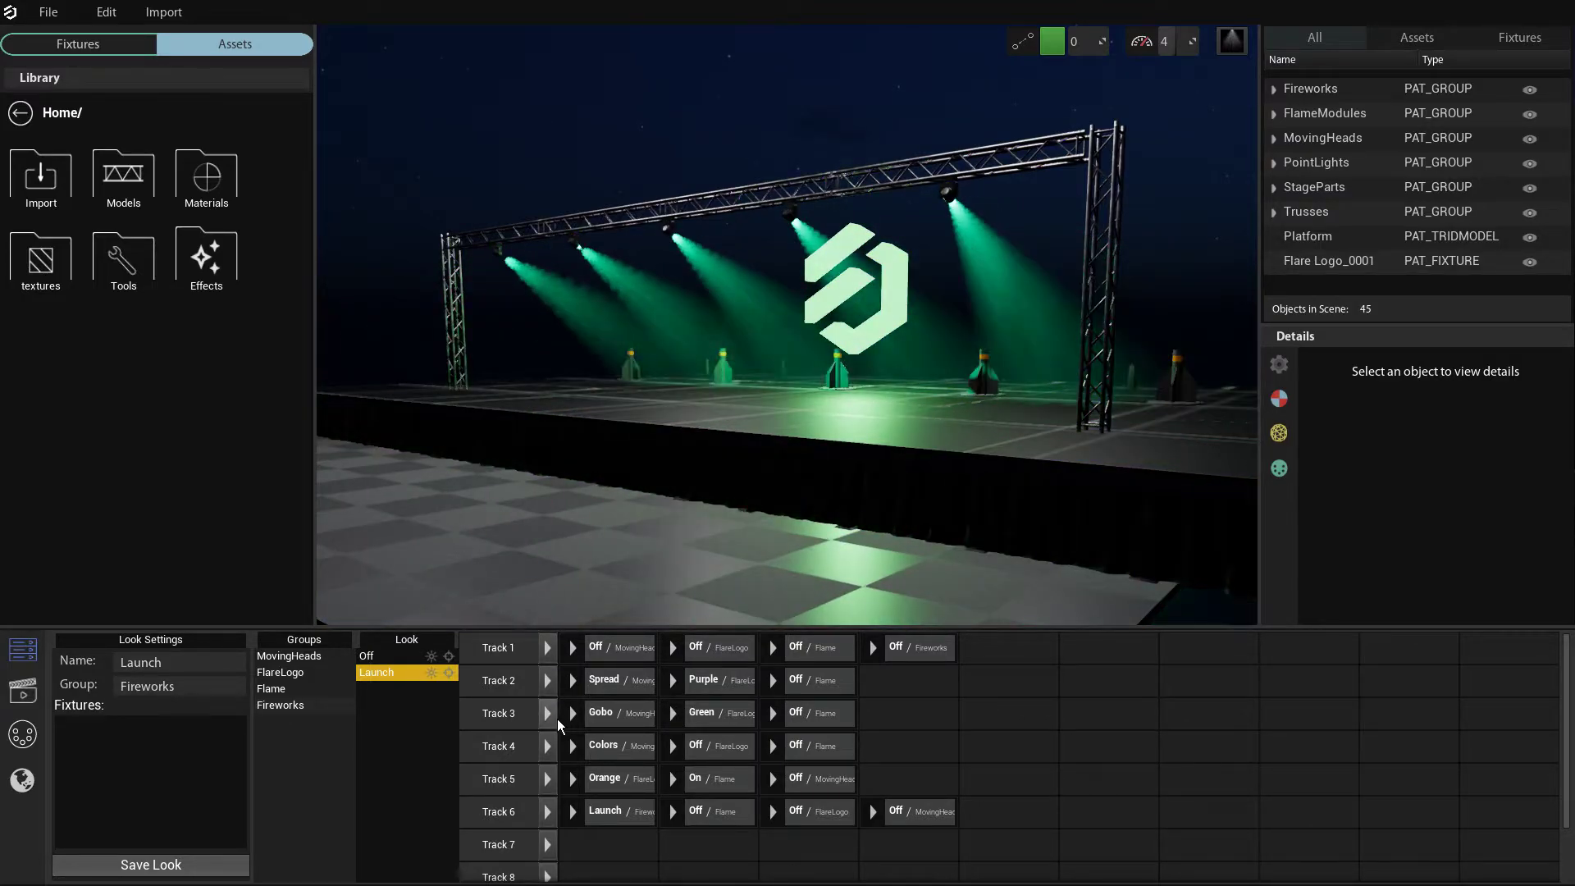
pyautogui.click(556, 745)
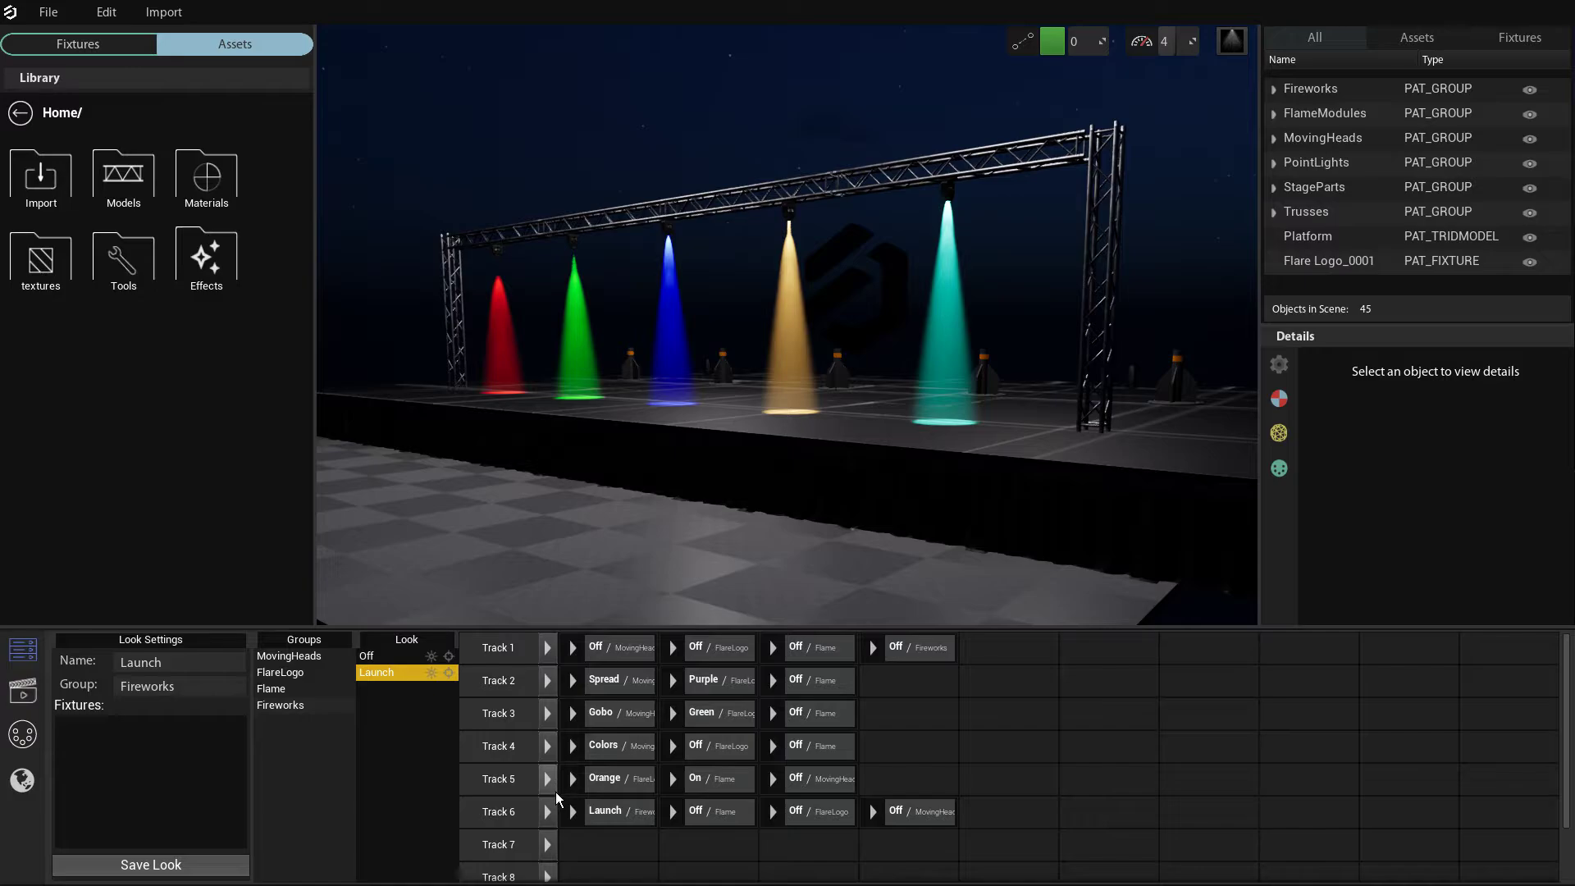
pyautogui.click(554, 791)
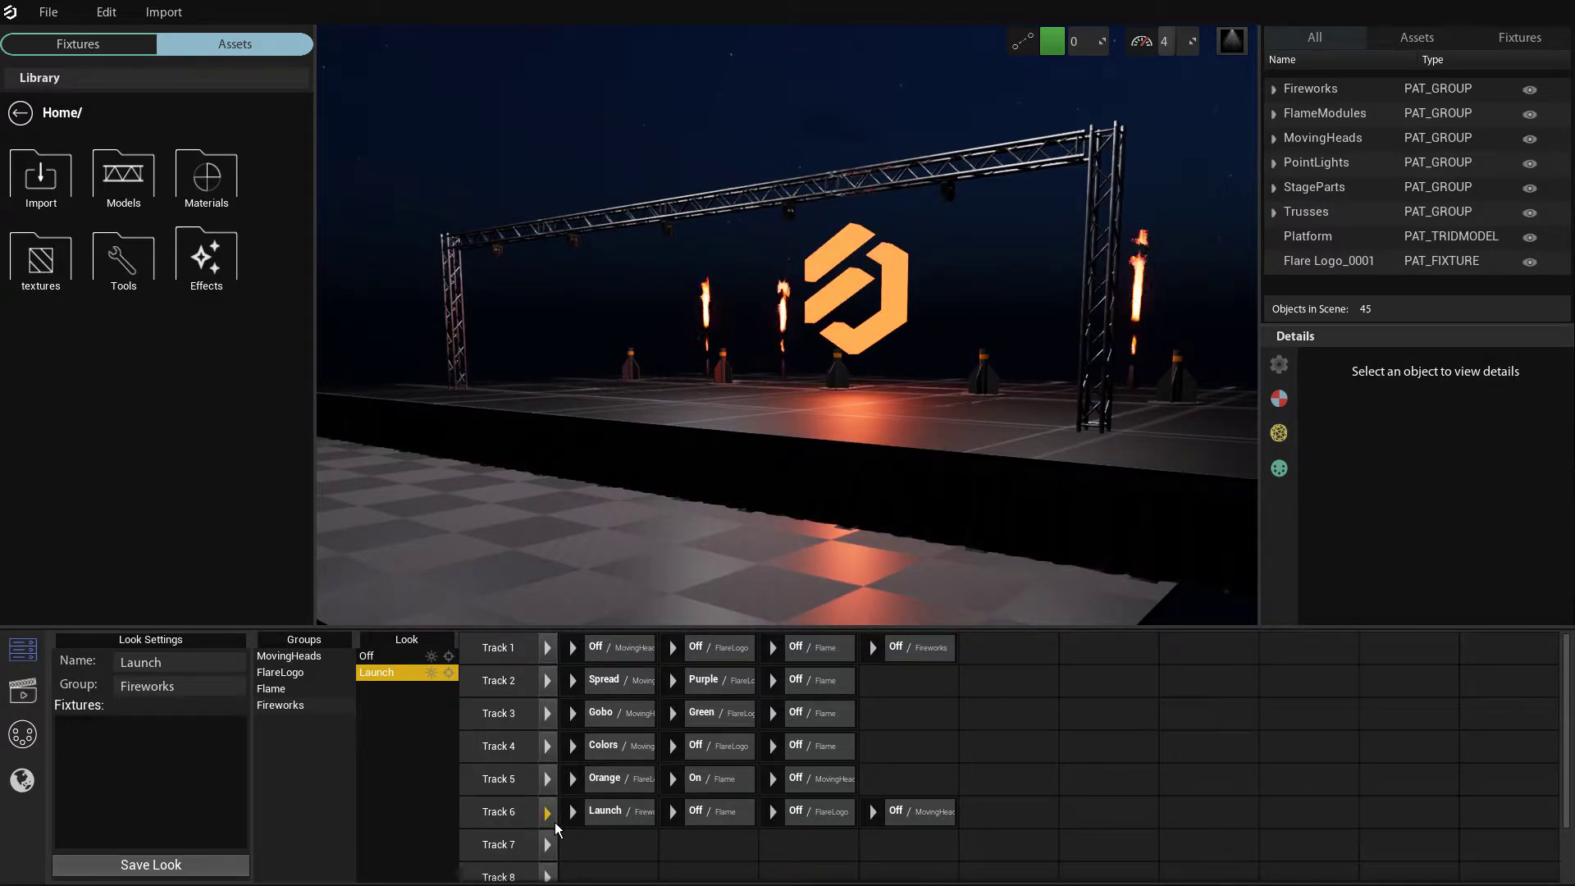
pyautogui.click(553, 817)
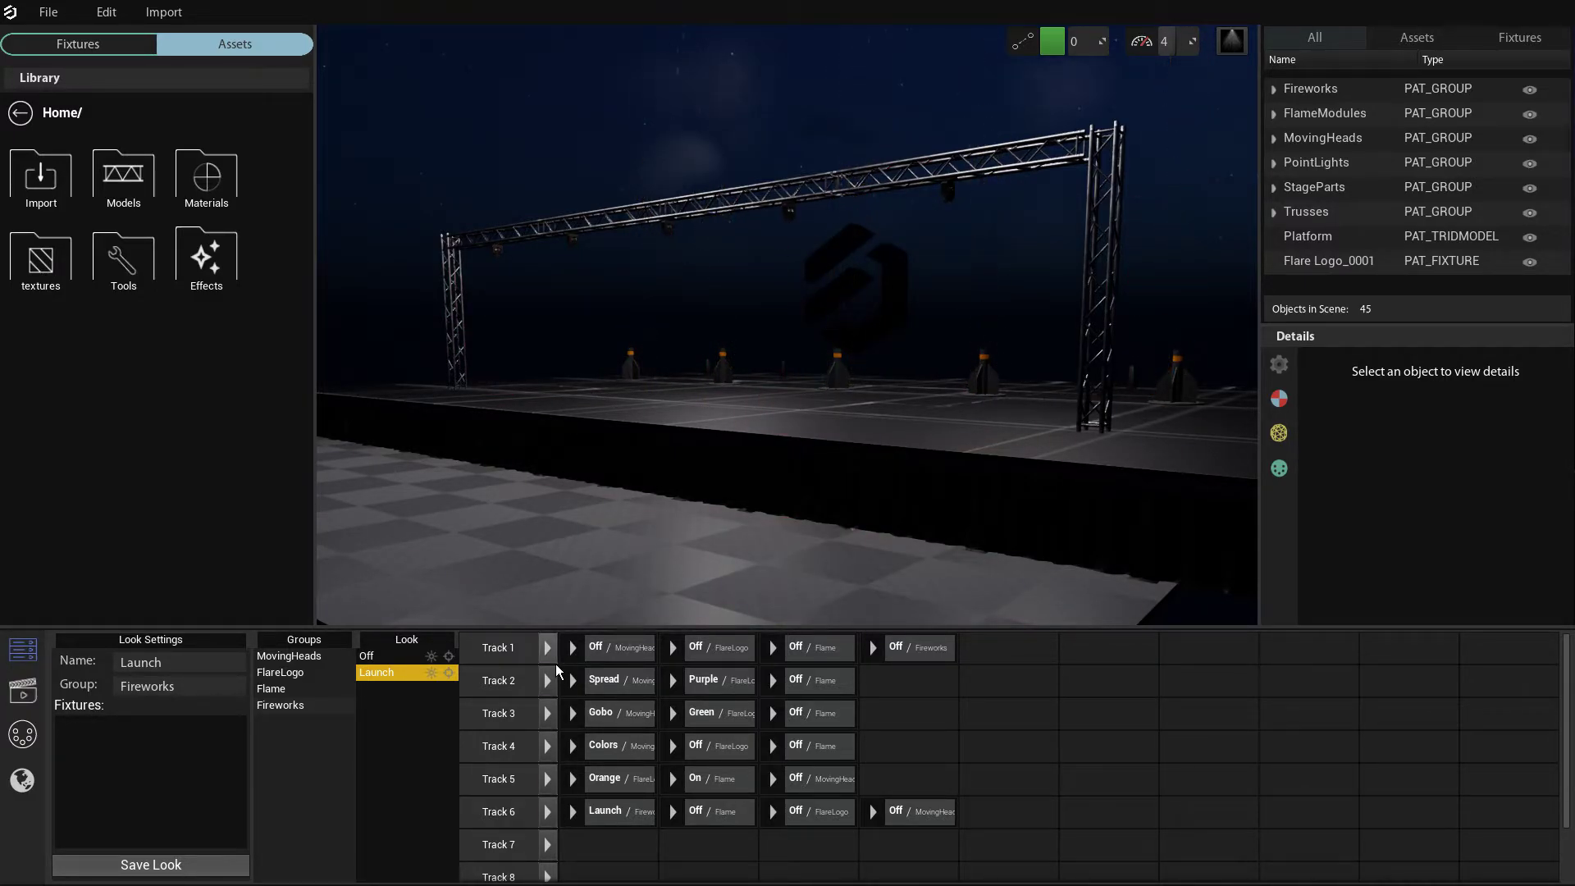
pyautogui.click(554, 693)
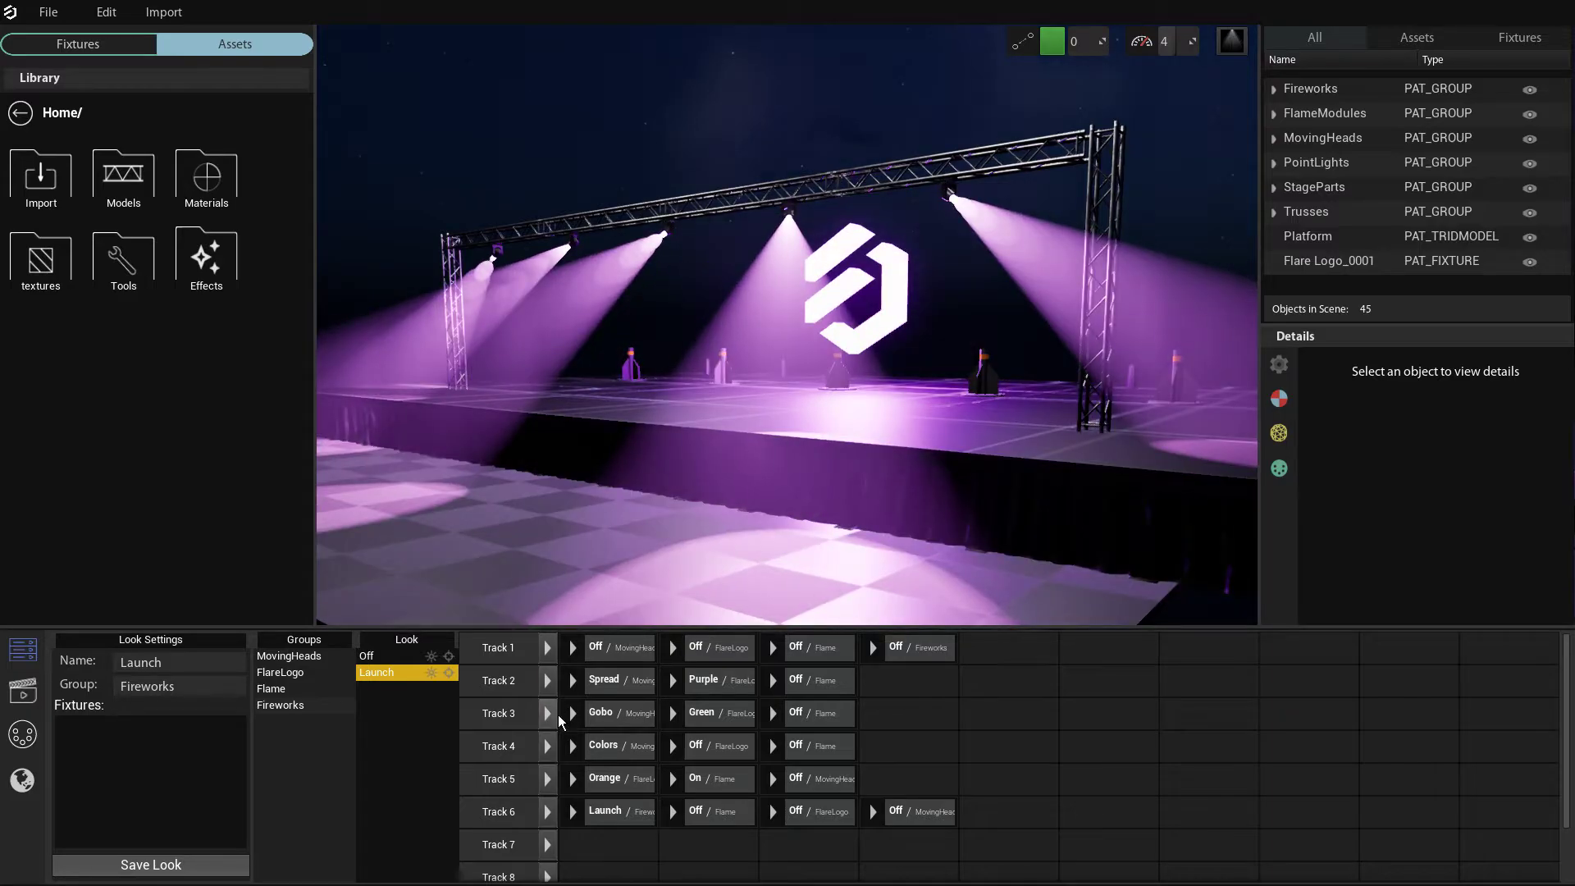
pyautogui.click(559, 729)
pyautogui.click(558, 755)
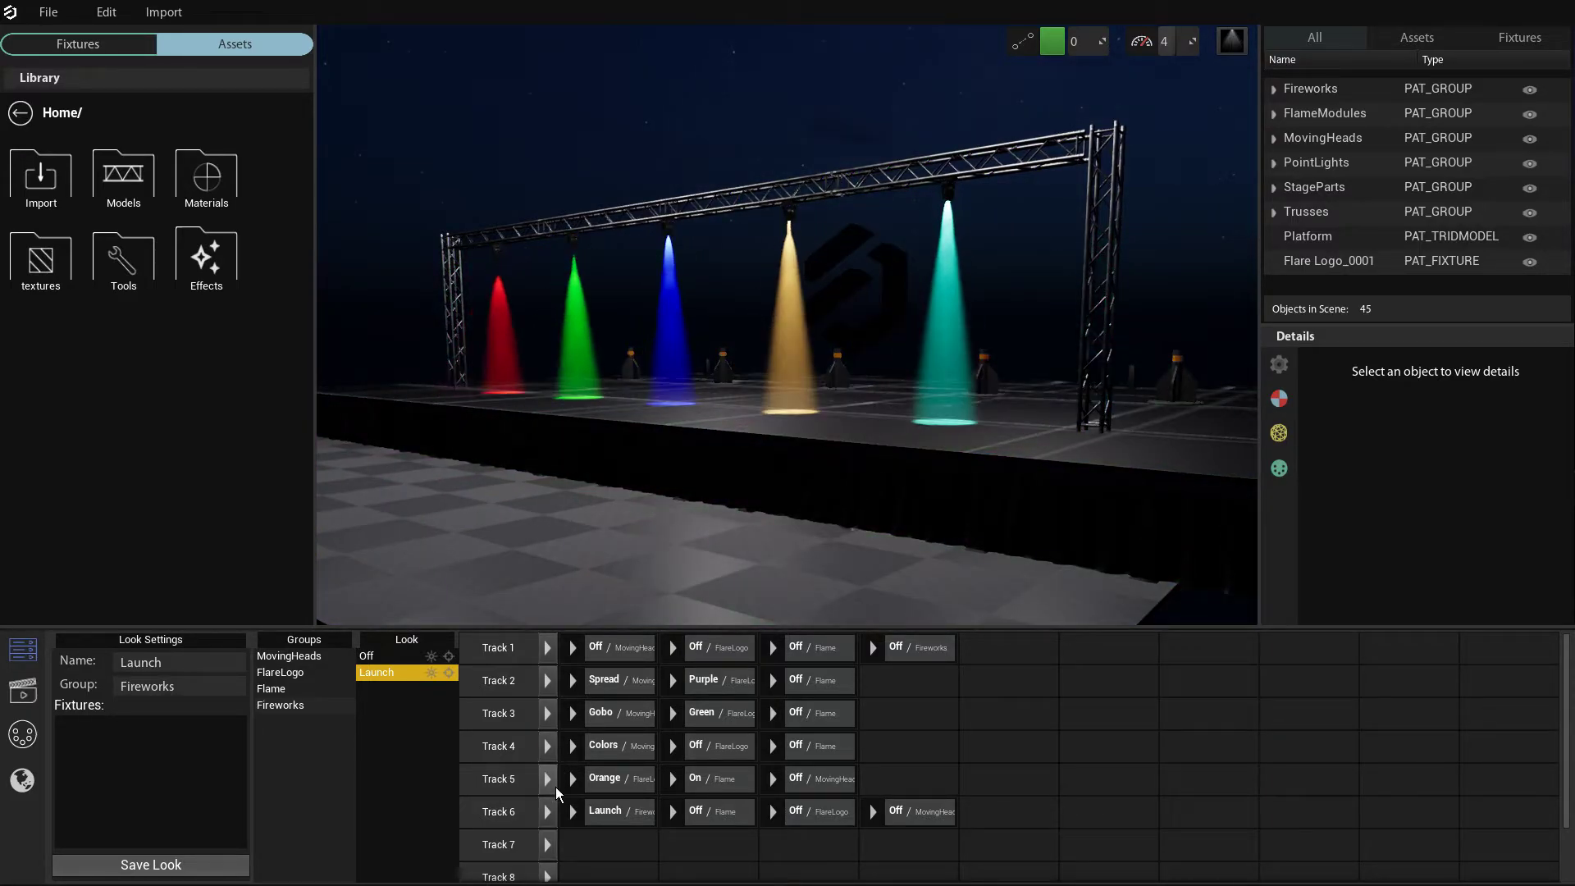
pyautogui.click(556, 787)
pyautogui.click(553, 812)
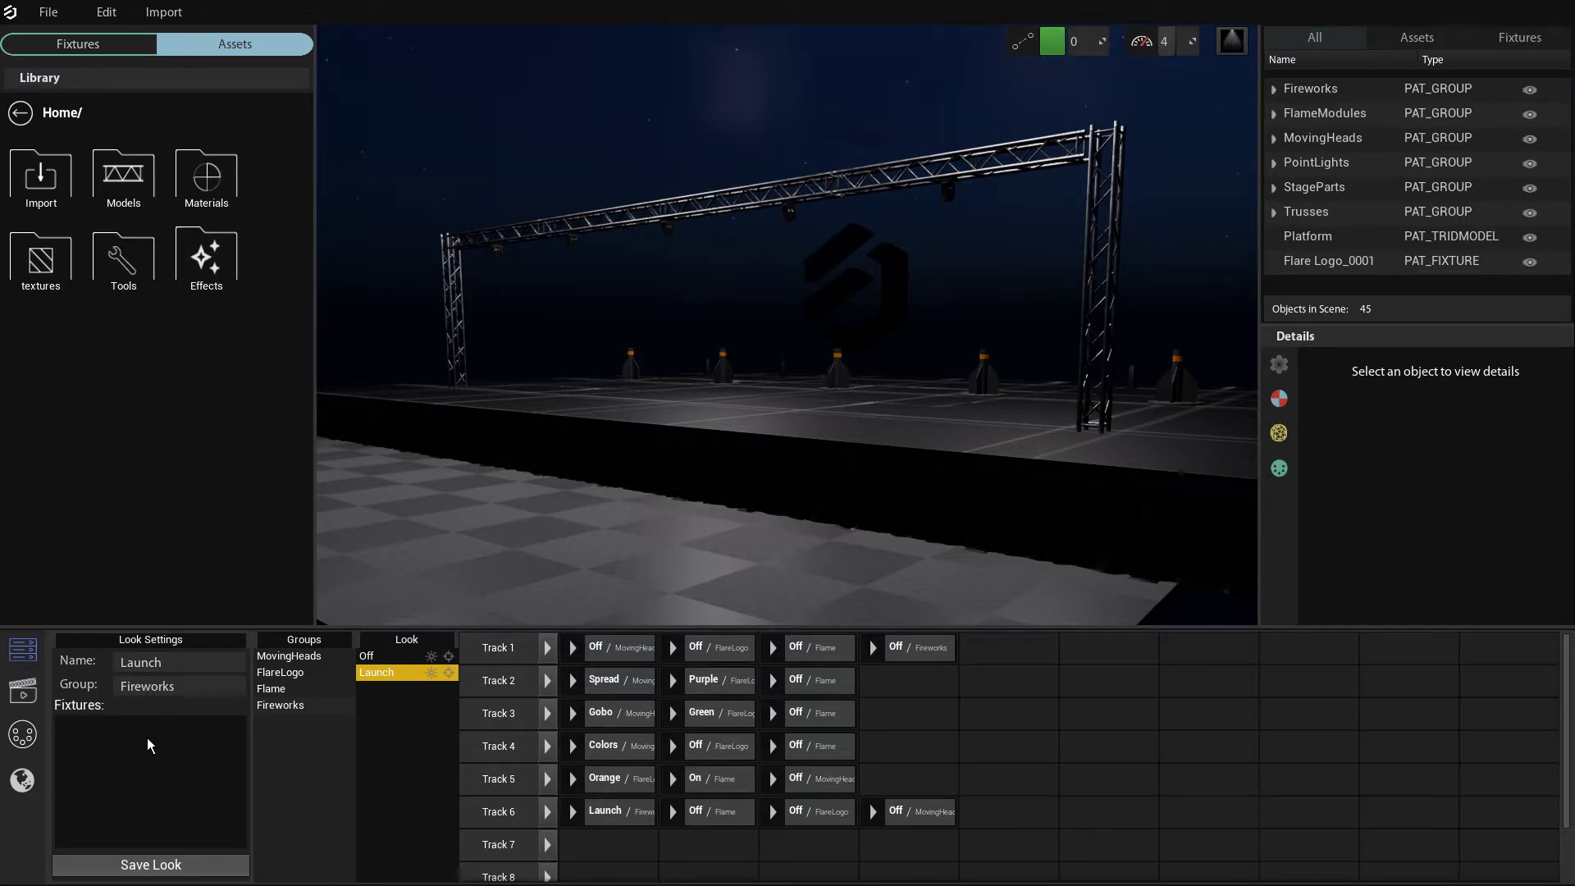
# - Open the camera clip editor, play the Pan clip and scrub through the ZoomIn clip
pyautogui.click(23, 693)
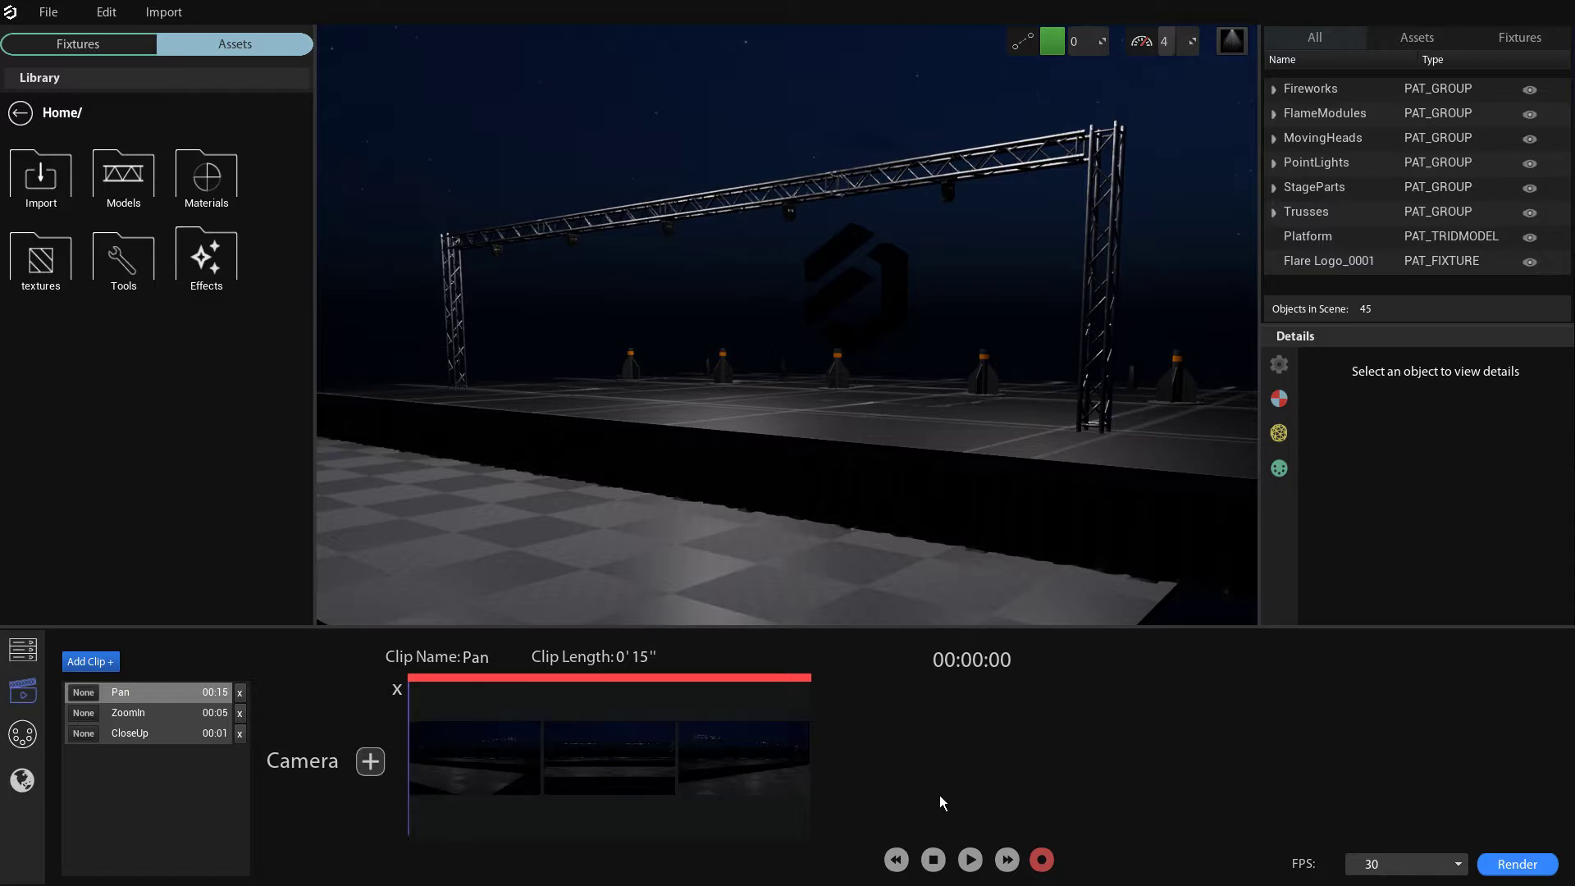
pyautogui.click(969, 859)
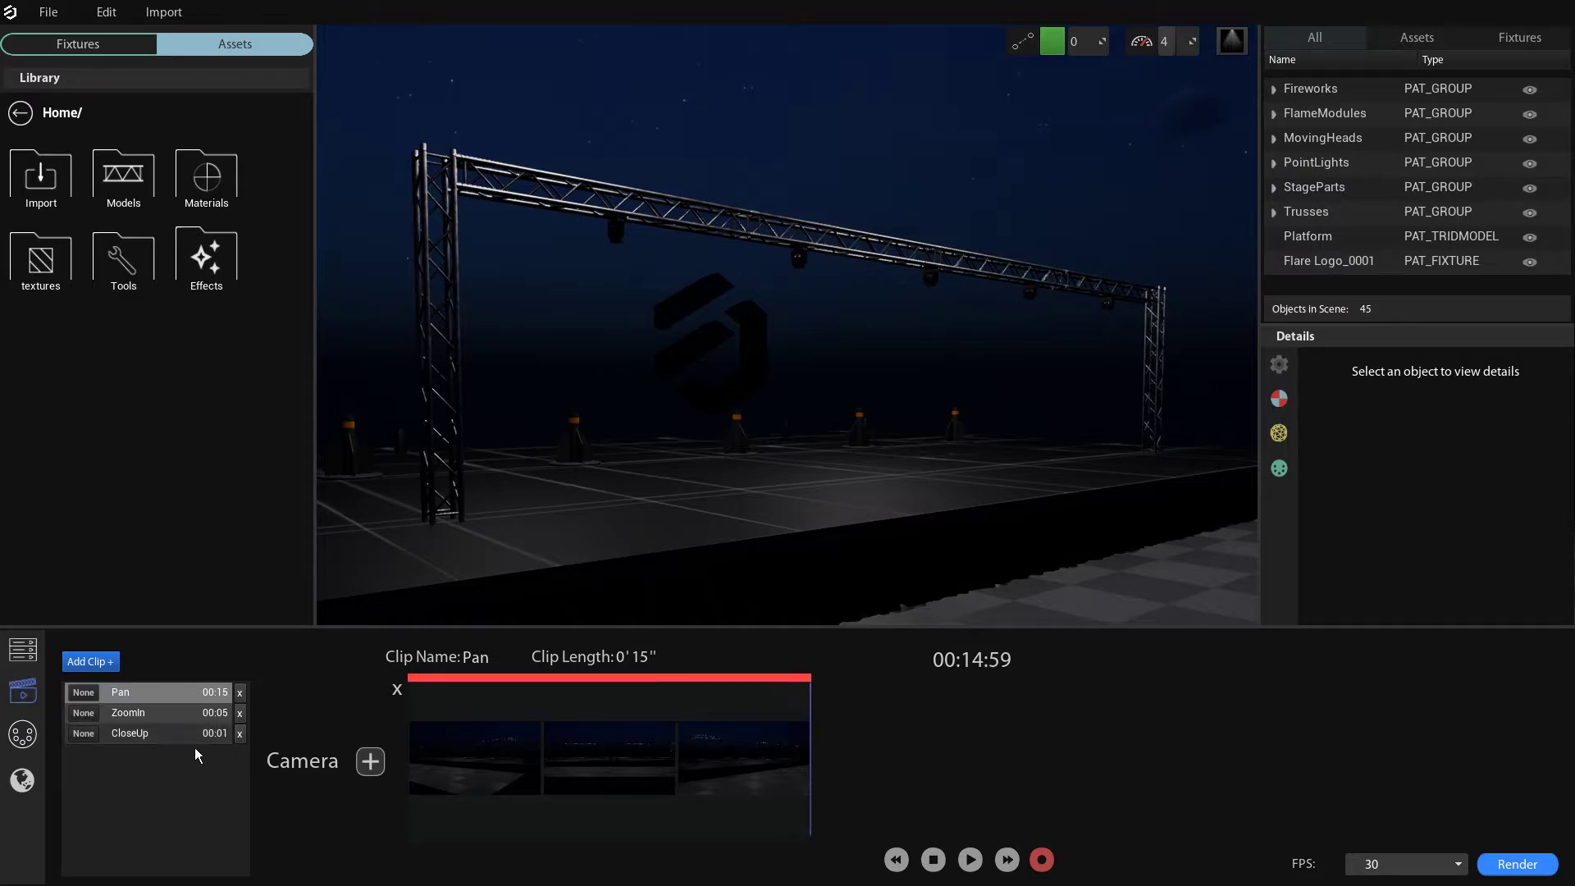
pyautogui.click(131, 712)
pyautogui.moveTo(449, 793)
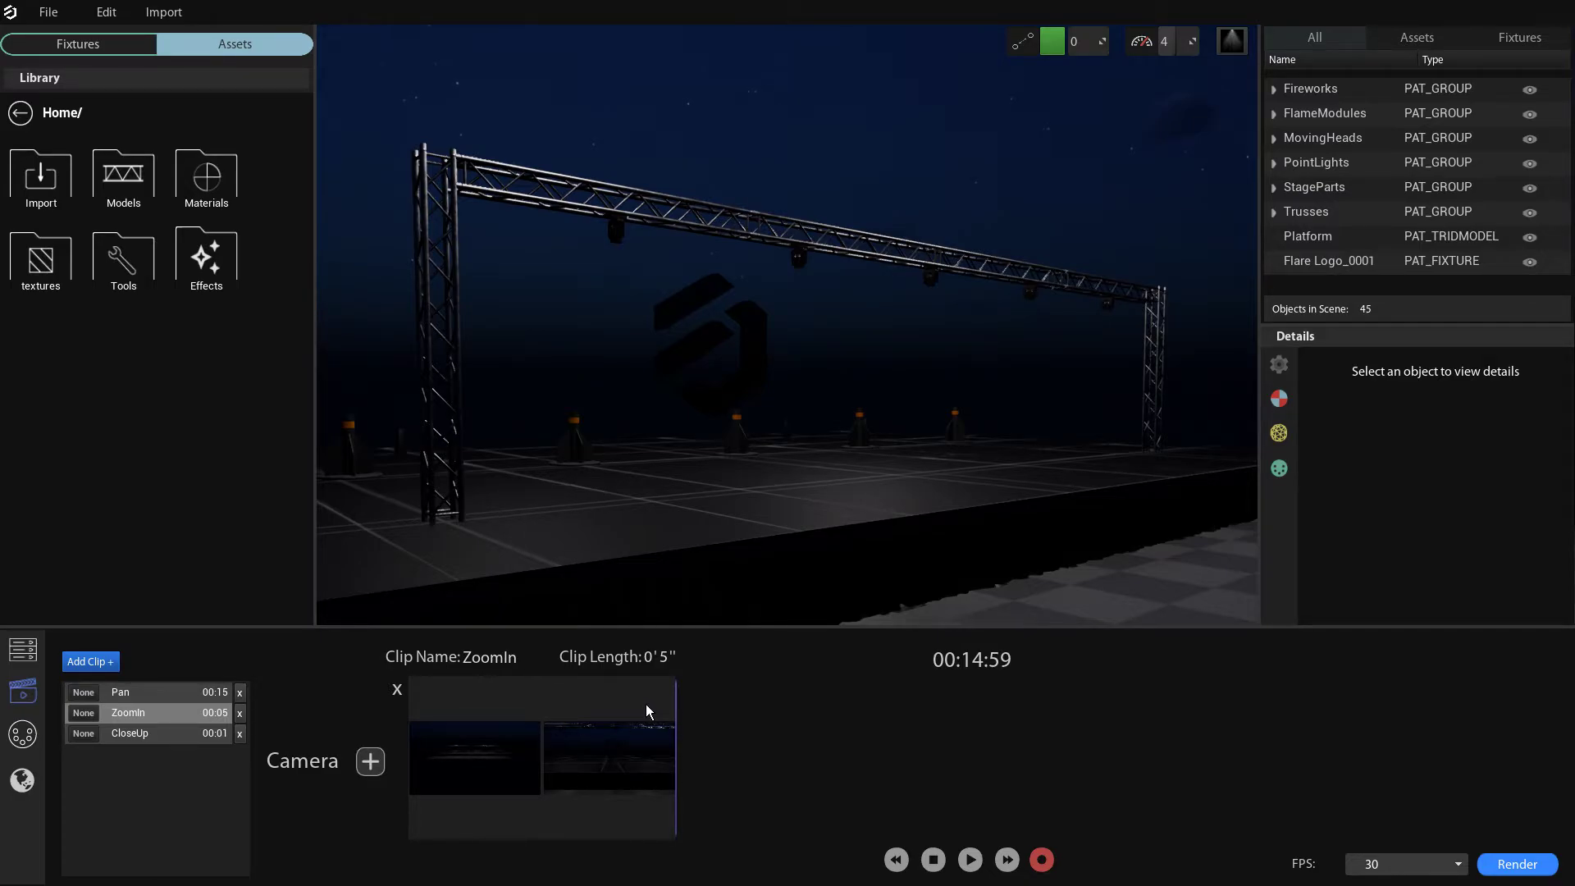
pyautogui.moveTo(646, 704); pyautogui.dragTo(589, 704)
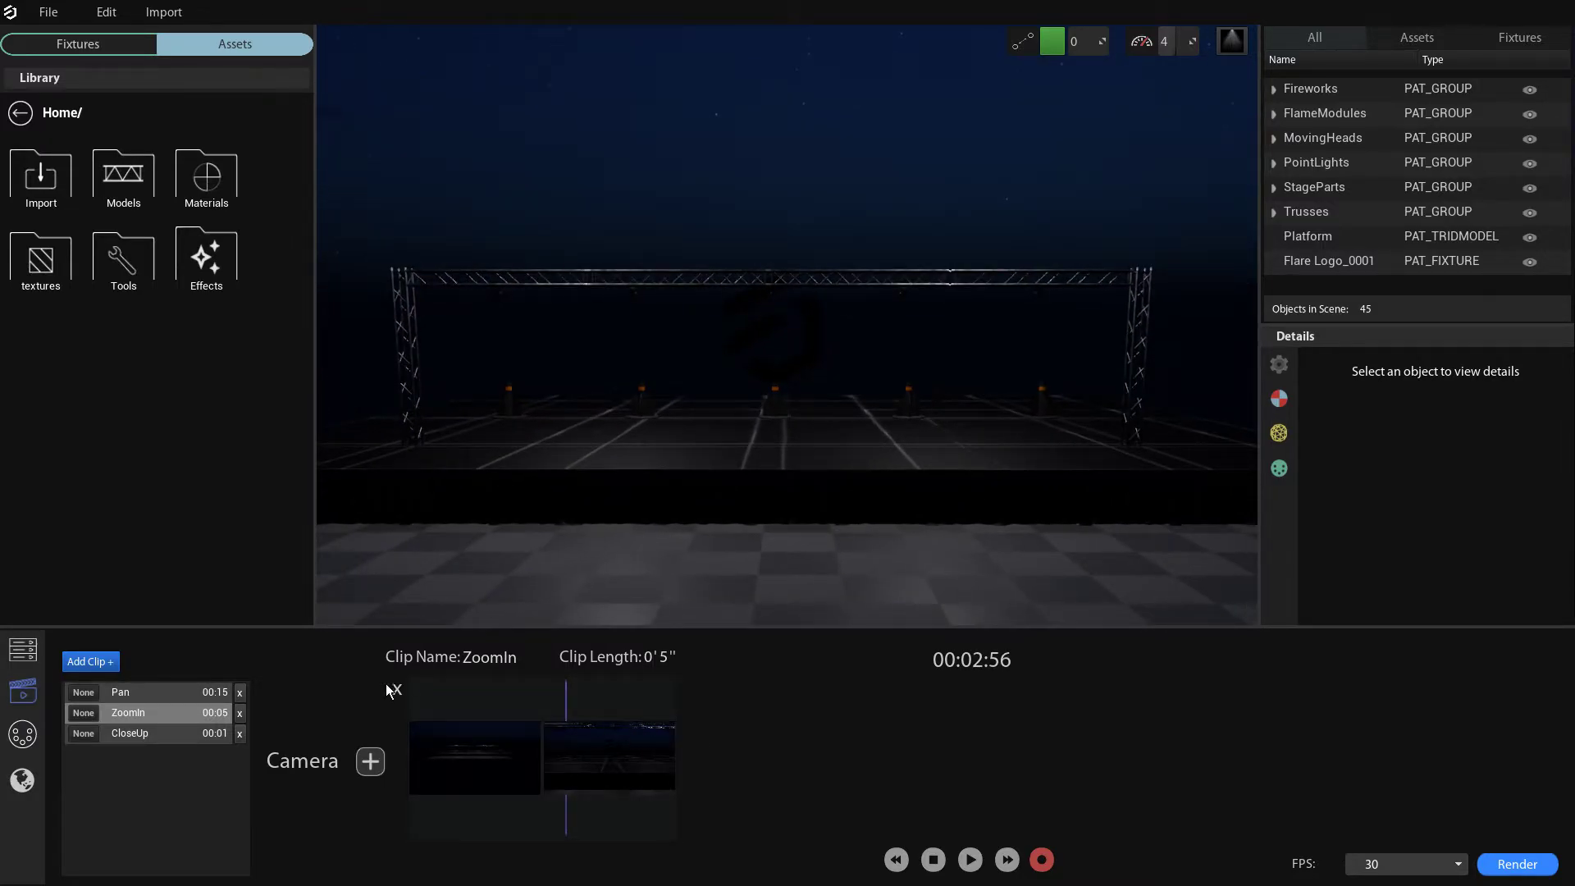
# - Switch through the clips to CloseUp and scrub back and forth along its timeline to preview the camera move
pyautogui.click(155, 694)
pyautogui.click(154, 713)
pyautogui.click(154, 733)
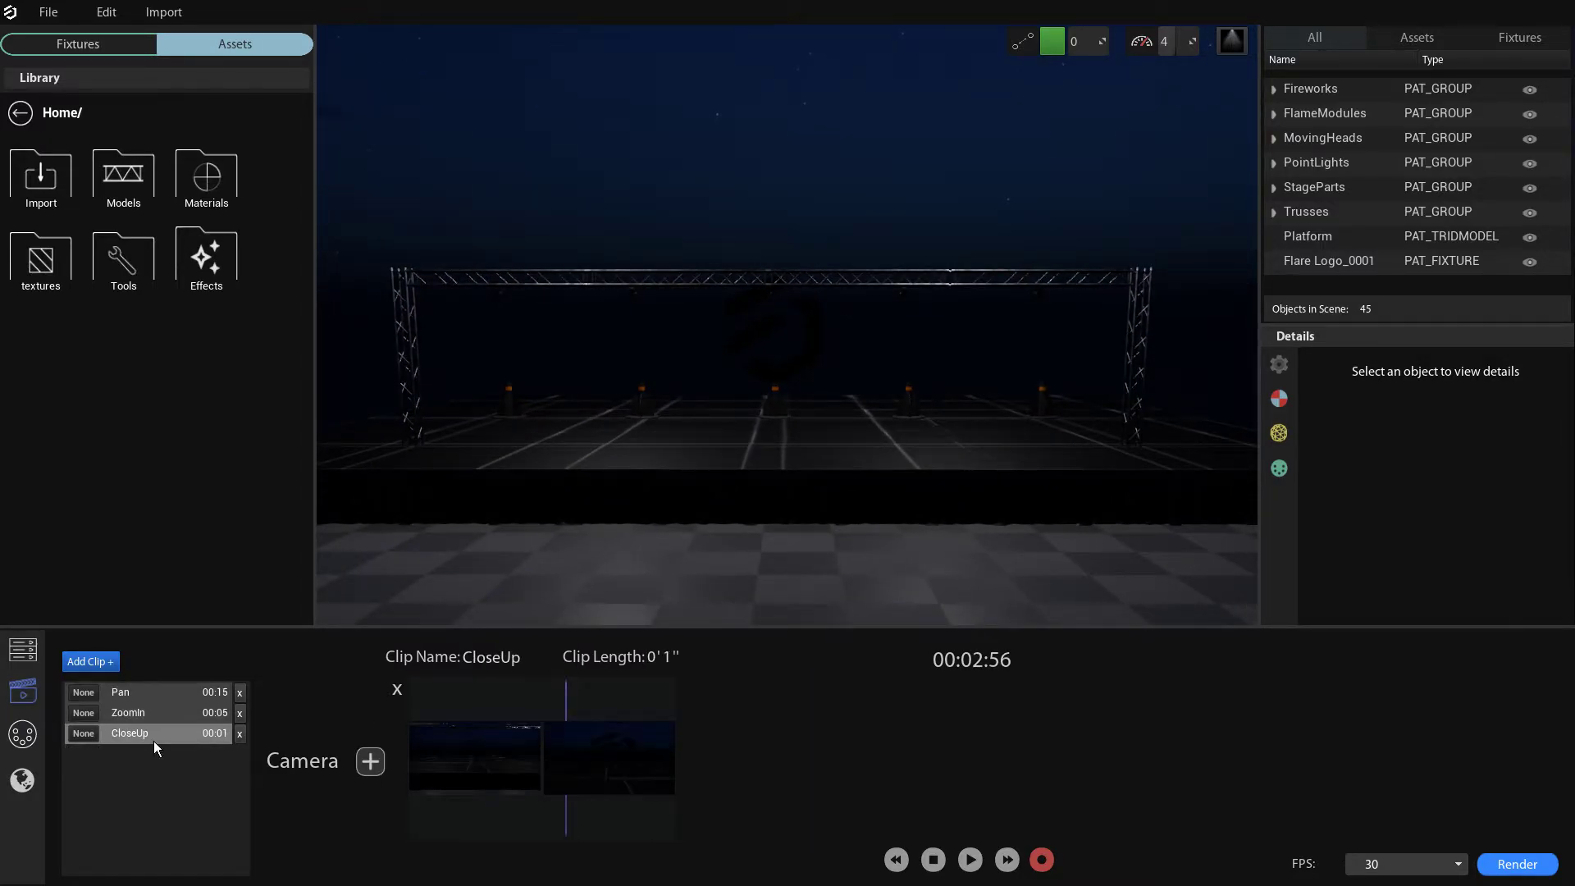
pyautogui.moveTo(610, 702); pyautogui.dragTo(514, 697)
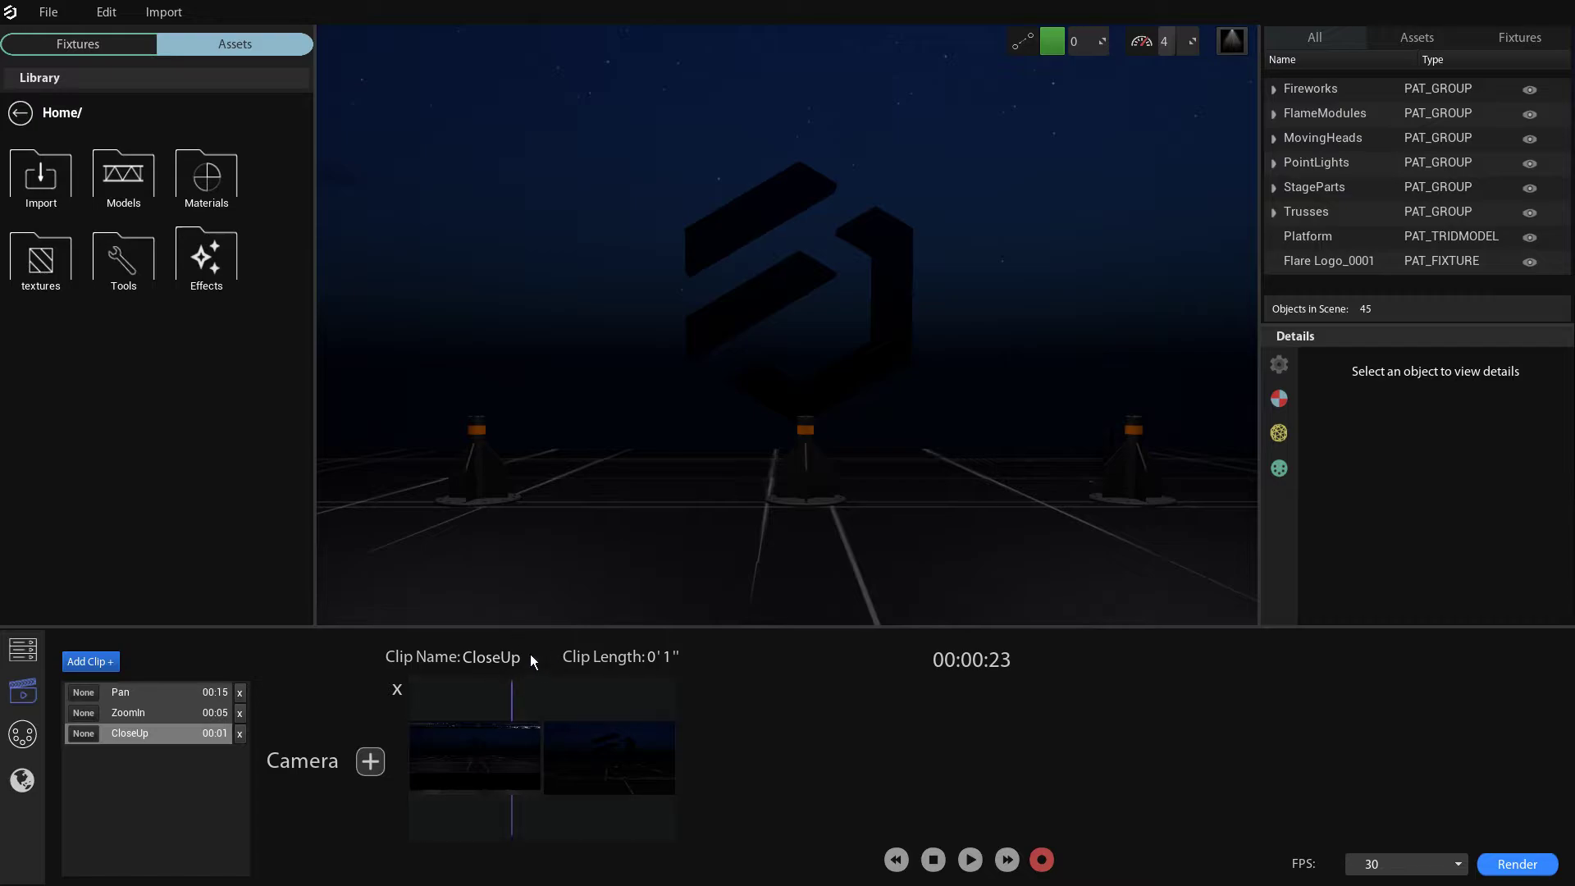
pyautogui.moveTo(477, 694); pyautogui.dragTo(676, 699)
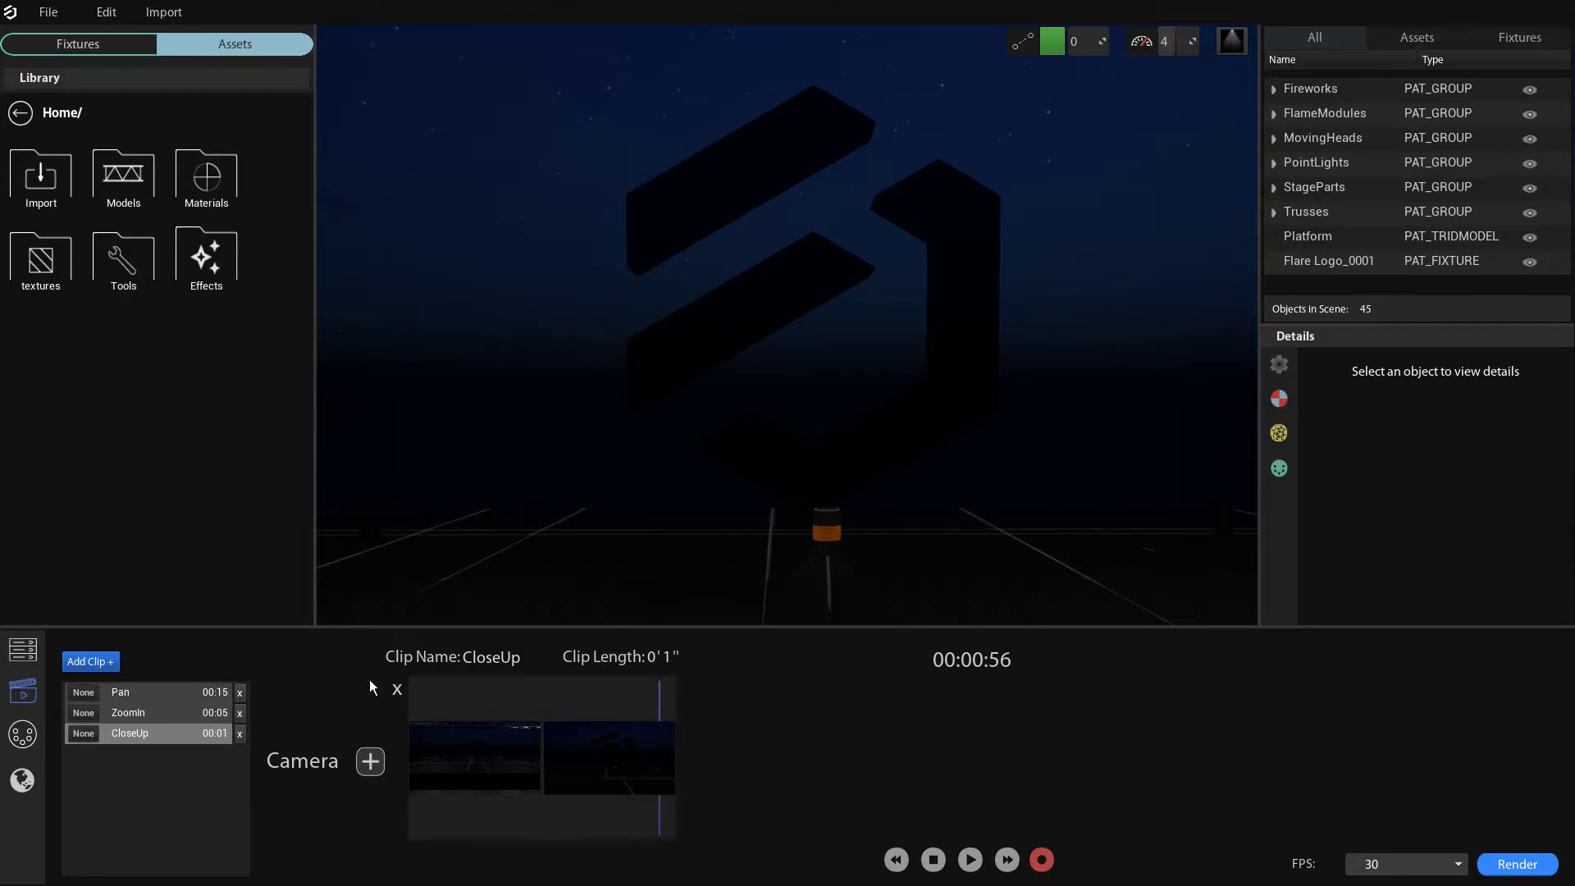
# - Play the Pan clip again and rewind it to the beginning
pyautogui.click(144, 696)
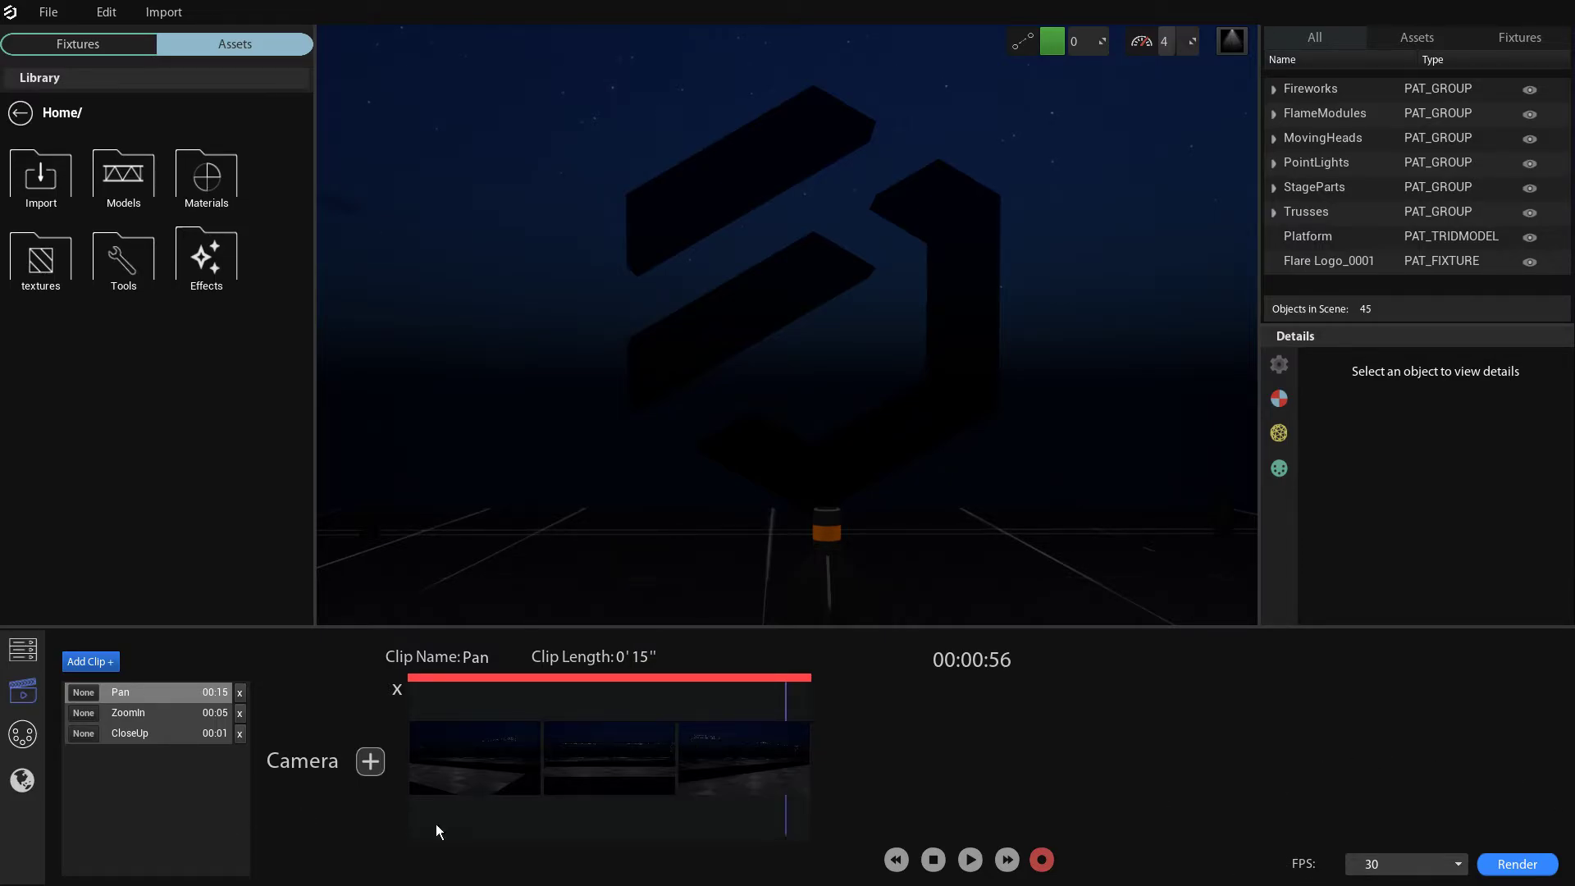
pyautogui.click(979, 871)
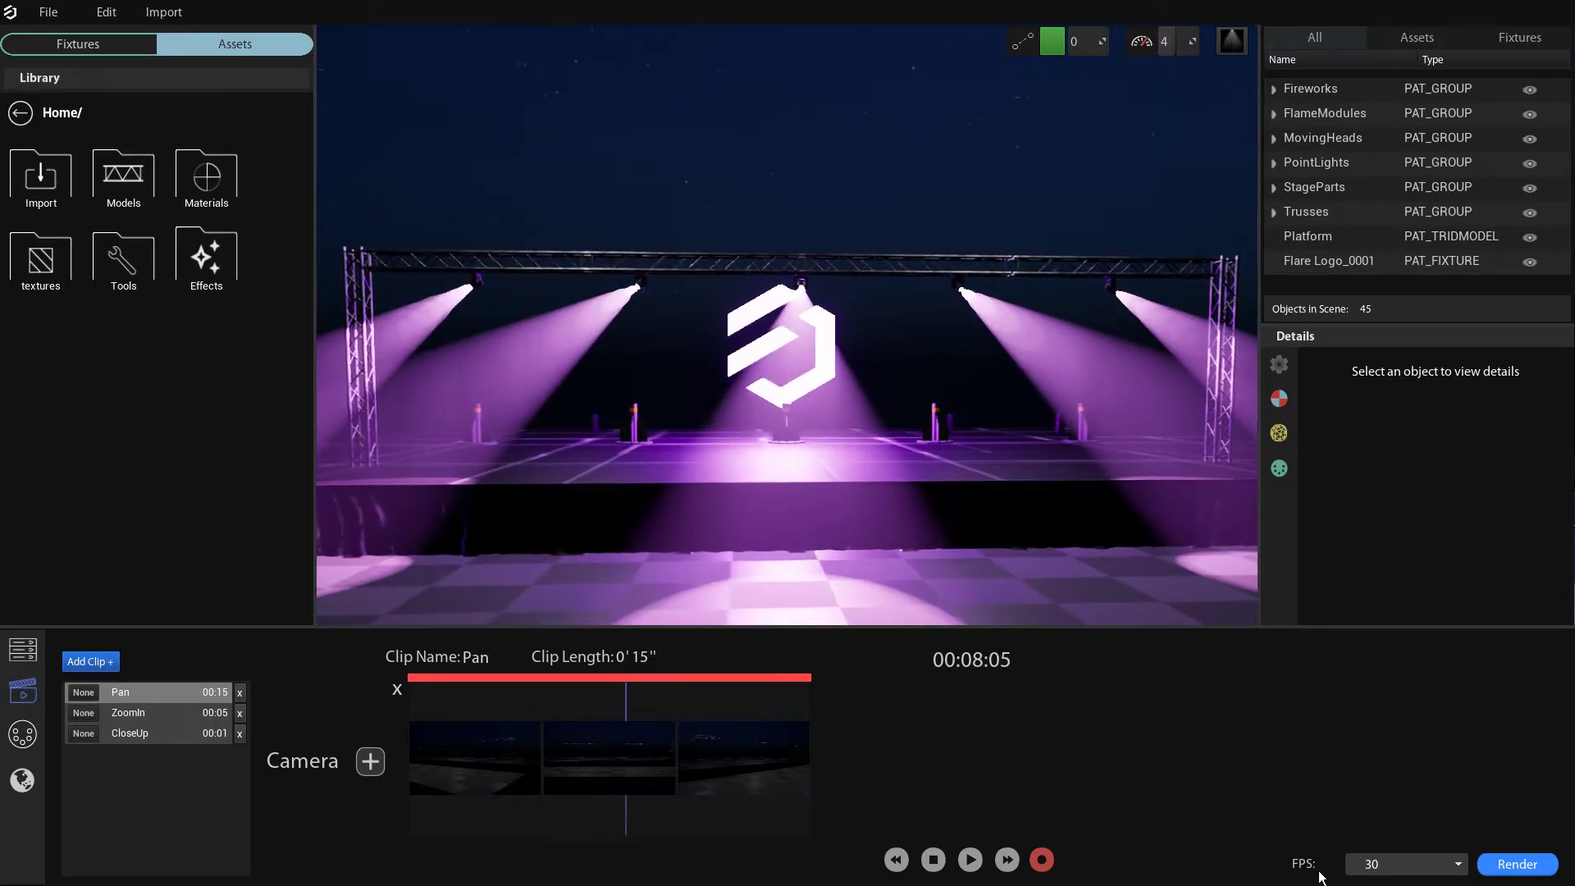
pyautogui.click(896, 860)
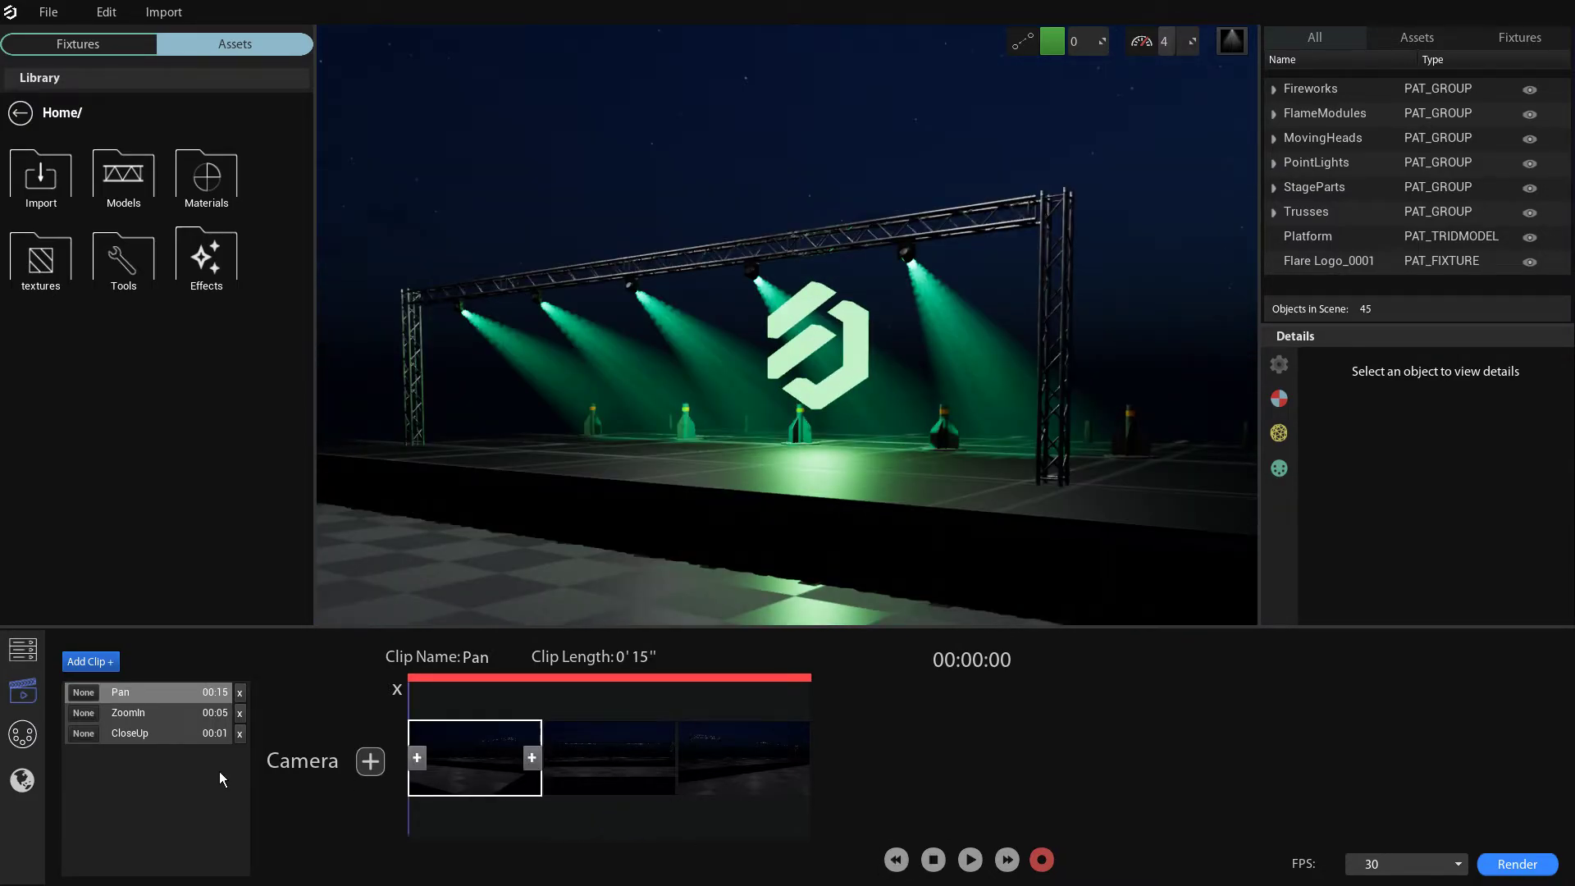
# - Open the DMX universe view and examine which fixtures are patched to which channels in universes 1, 2 and 3
pyautogui.click(33, 741)
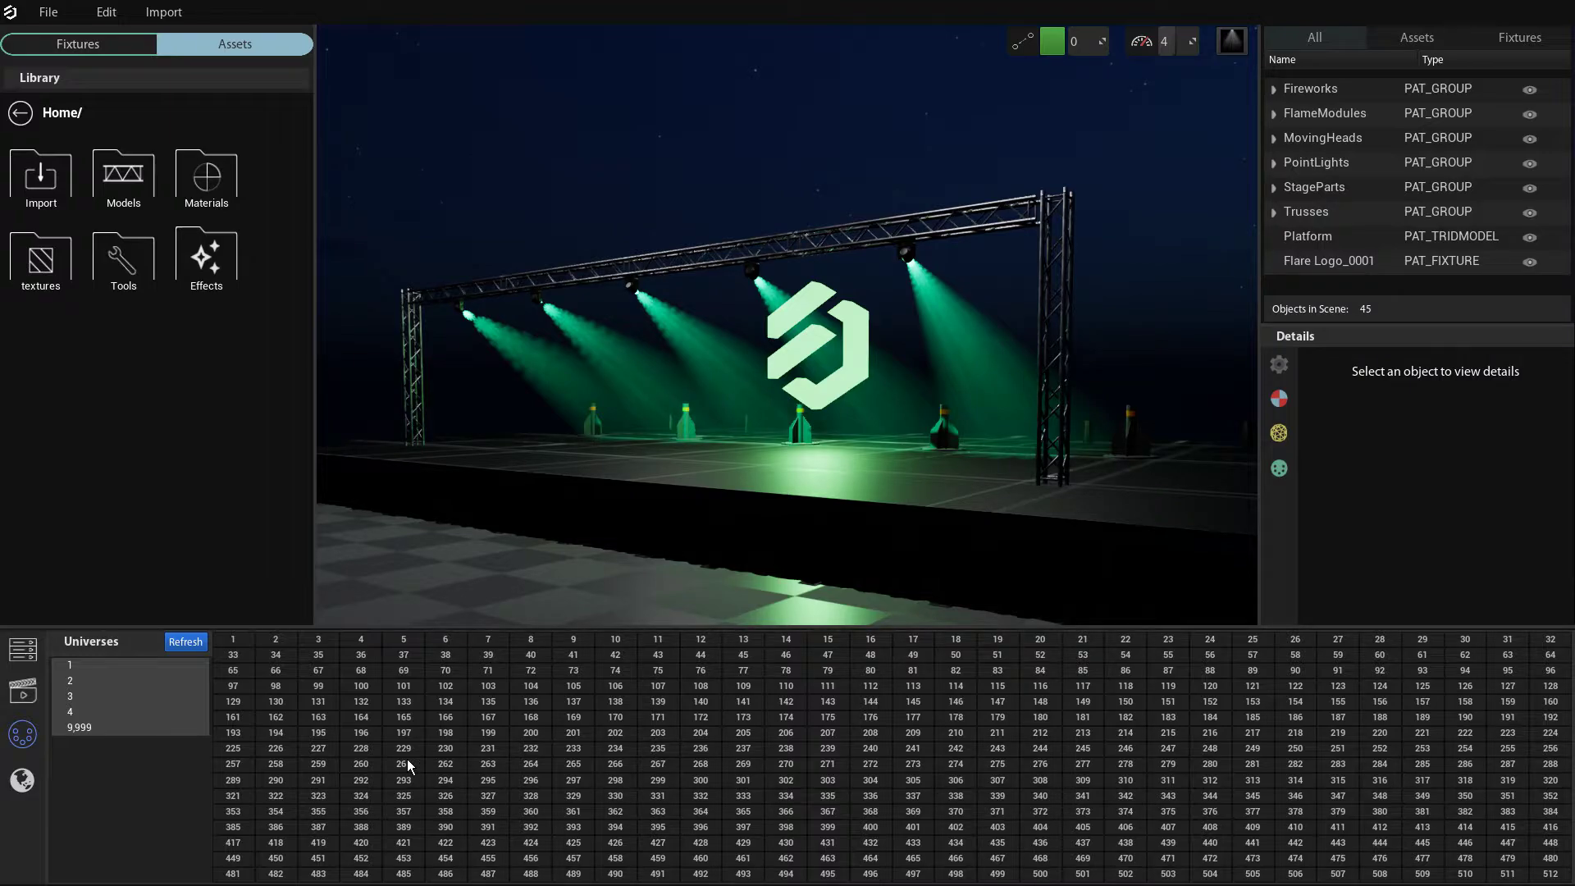
pyautogui.click(97, 670)
pyautogui.click(112, 695)
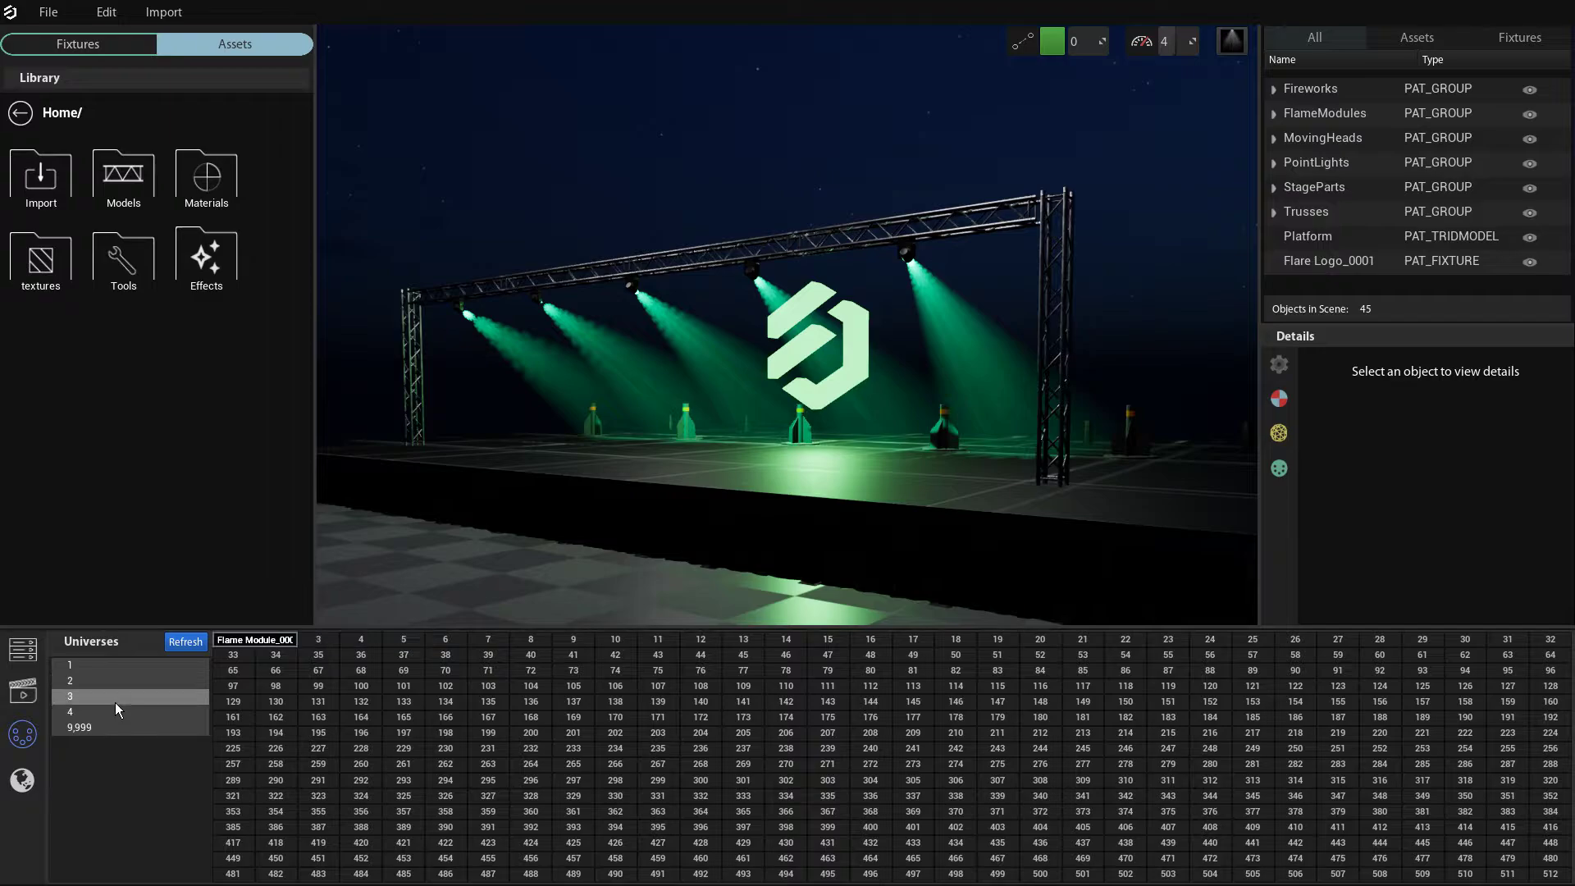
pyautogui.click(117, 667)
pyautogui.click(119, 682)
pyautogui.click(121, 697)
pyautogui.click(121, 667)
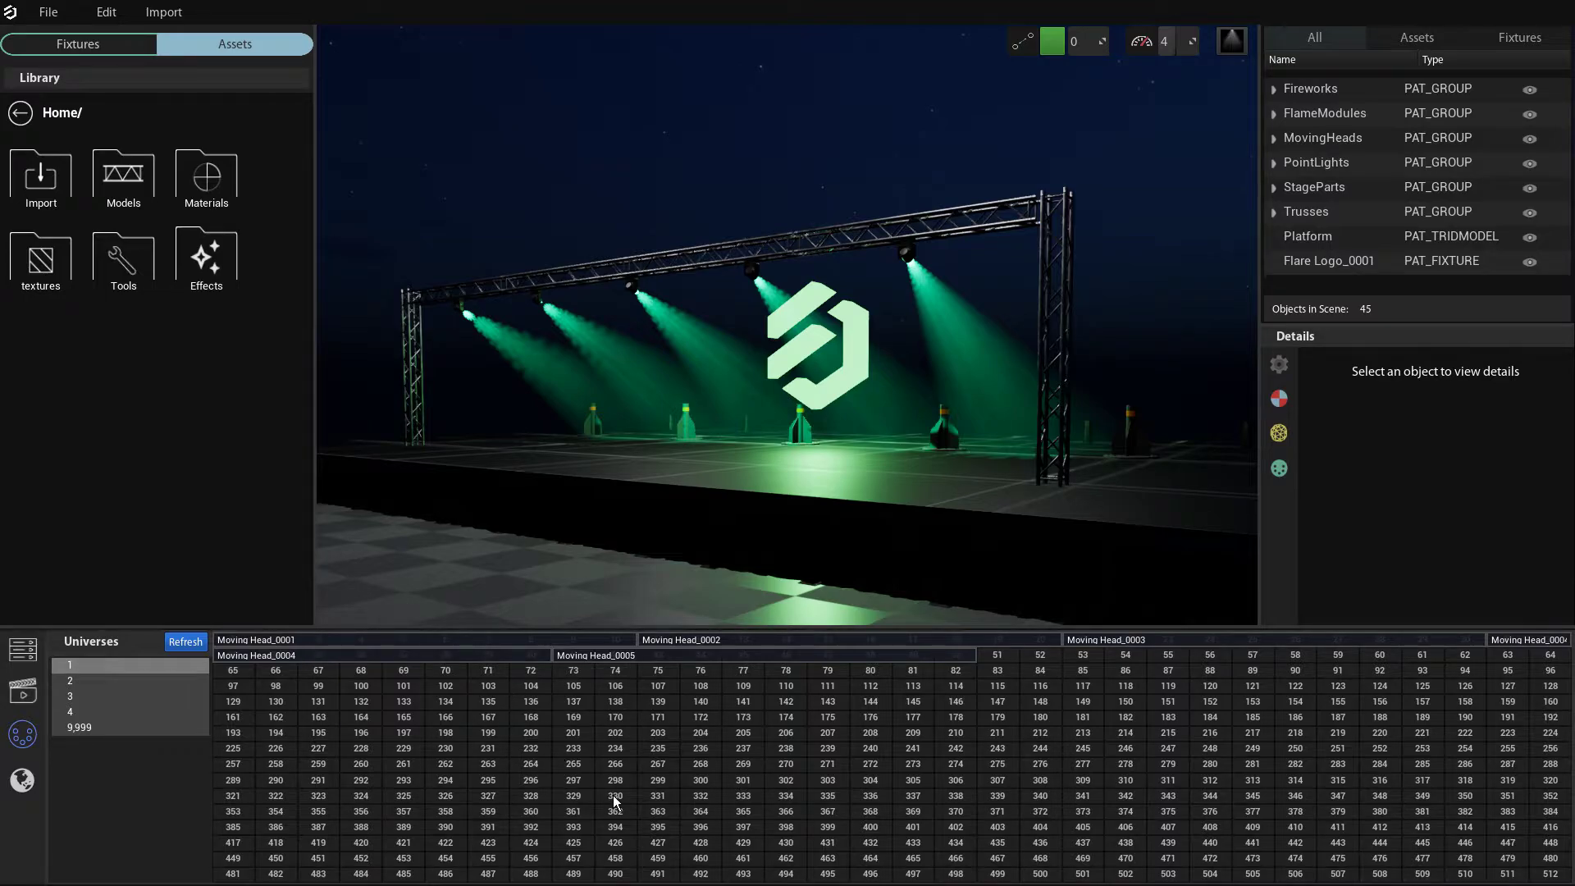
pyautogui.click(130, 696)
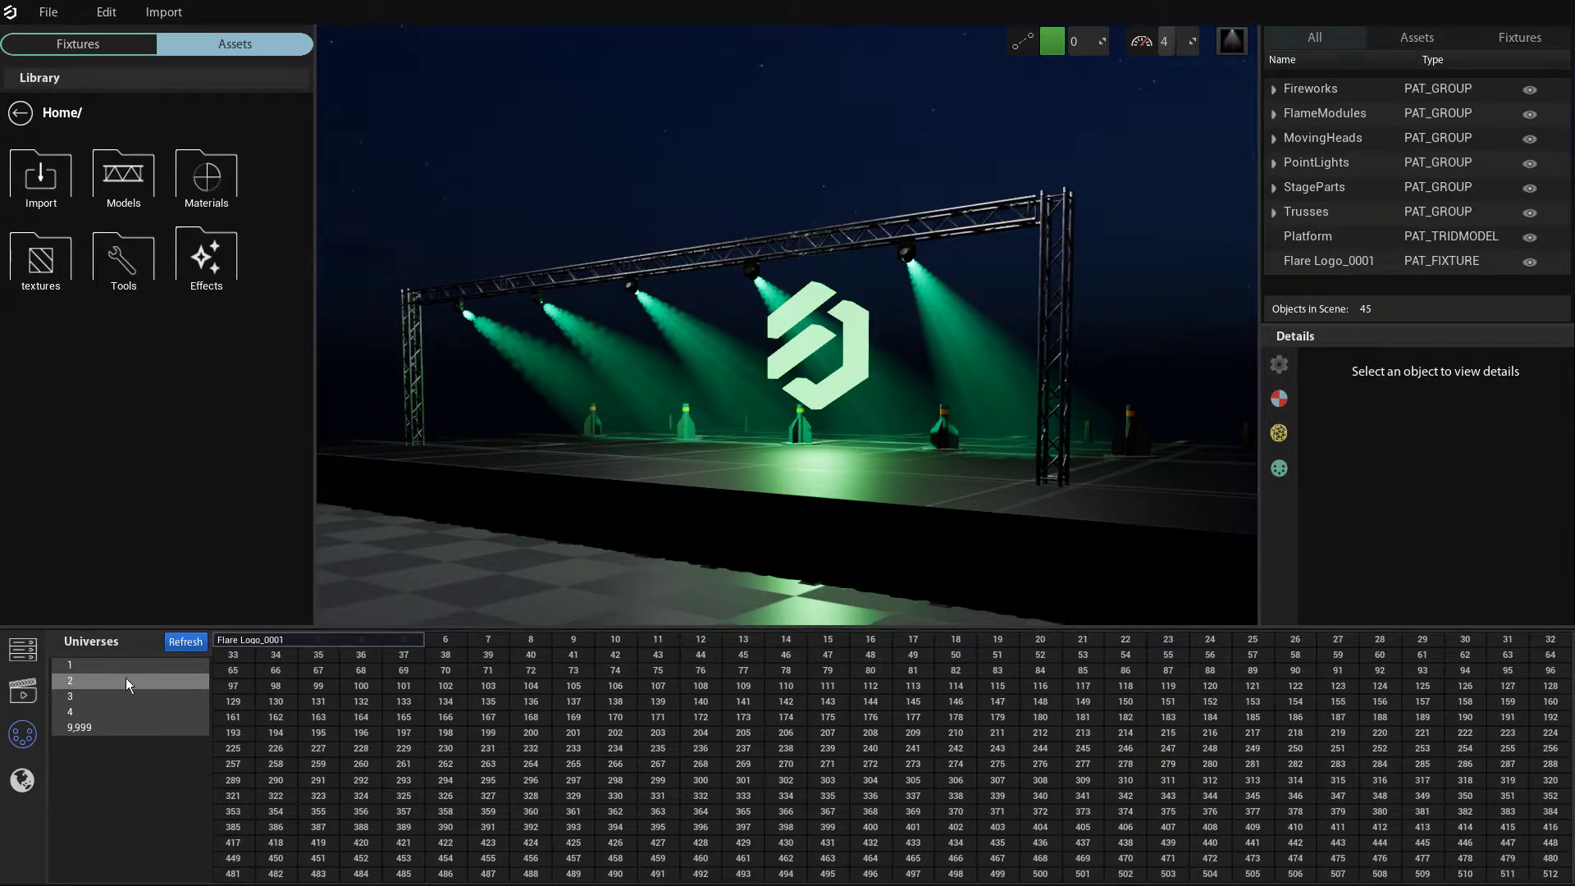
# - In DMX universe 1, repatch Moving Head_0001 to starting address 2, and move it back to address 1
pyautogui.click(124, 667)
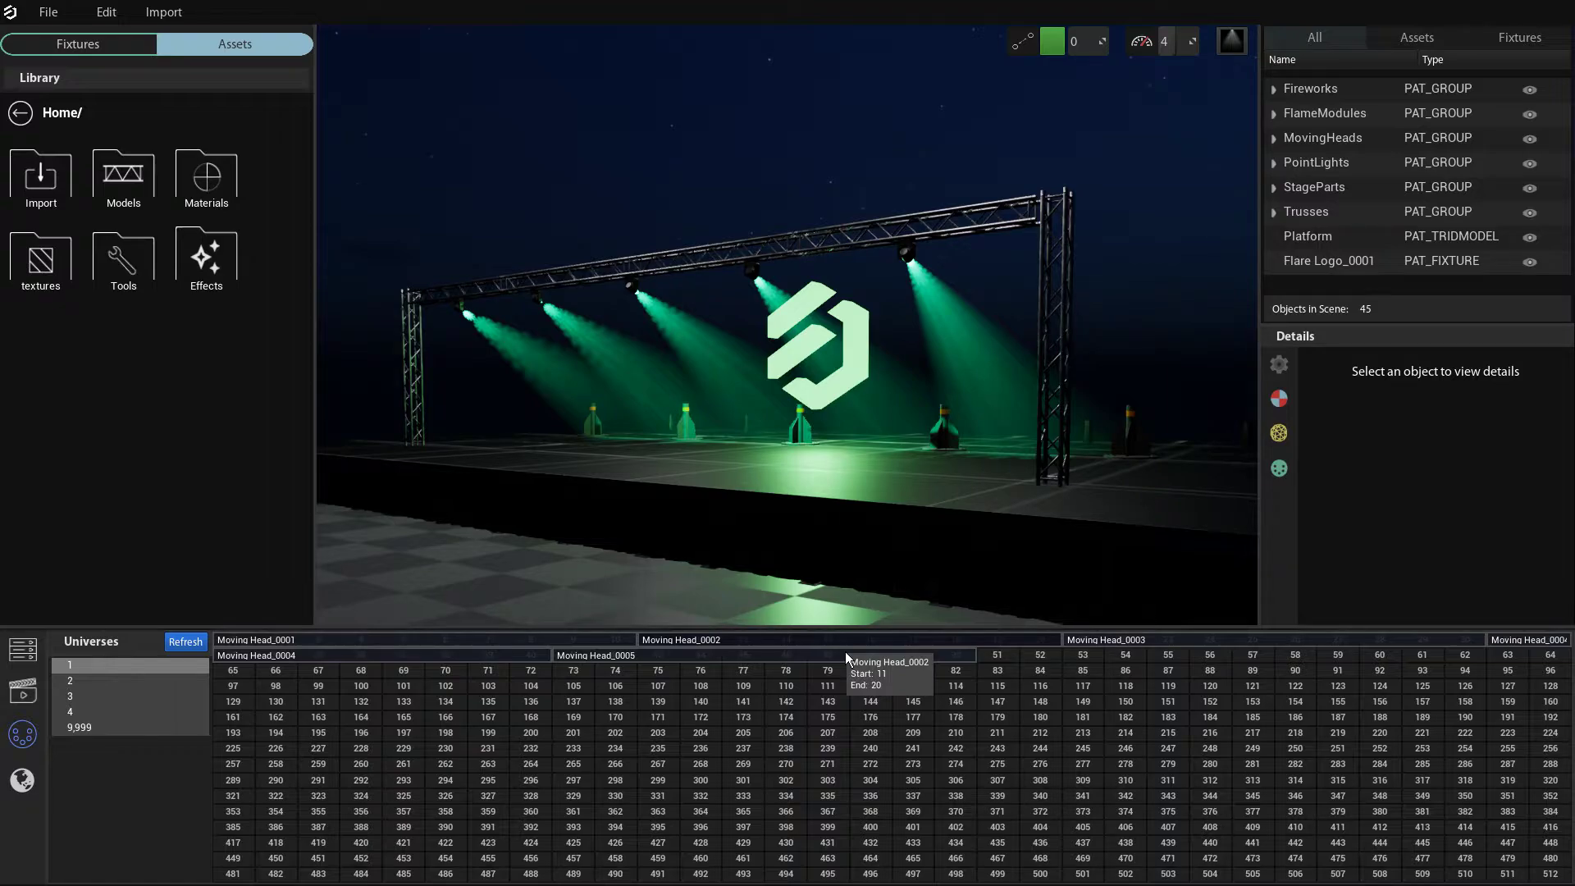
pyautogui.click(381, 647)
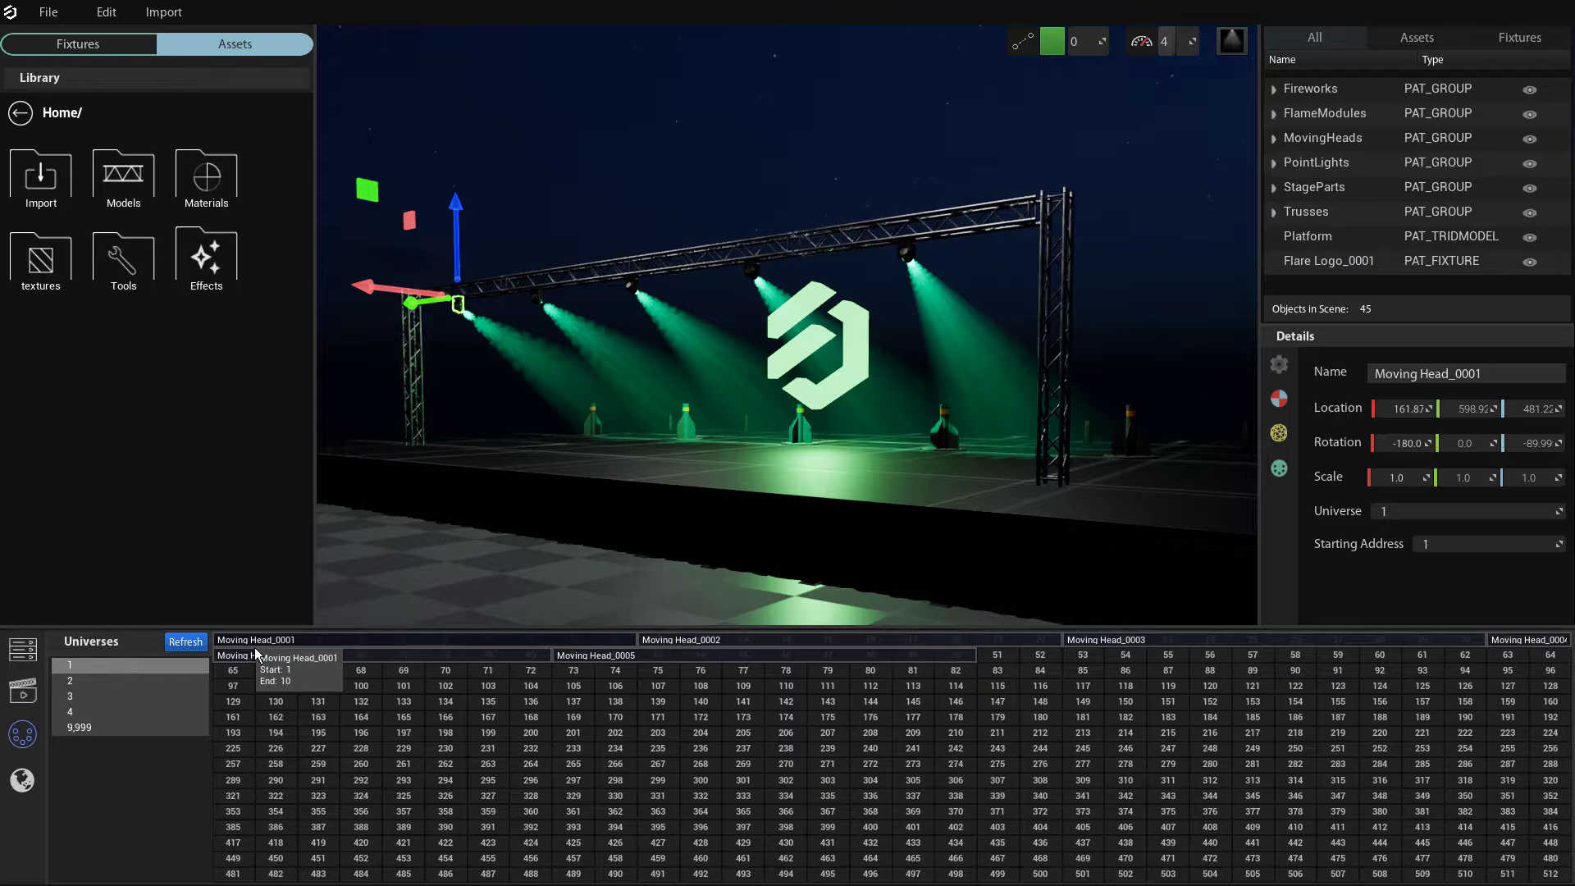
pyautogui.moveTo(254, 647)
pyautogui.mouseDown()
pyautogui.moveTo(349, 721)
pyautogui.moveTo(946, 794)
pyautogui.moveTo(730, 760)
pyautogui.moveTo(727, 735)
pyautogui.moveTo(269, 637)
pyautogui.moveTo(396, 696)
pyautogui.moveTo(312, 651)
pyautogui.moveTo(287, 654)
pyautogui.moveTo(341, 668)
pyautogui.moveTo(243, 647)
pyautogui.moveTo(279, 648)
pyautogui.mouseUp()
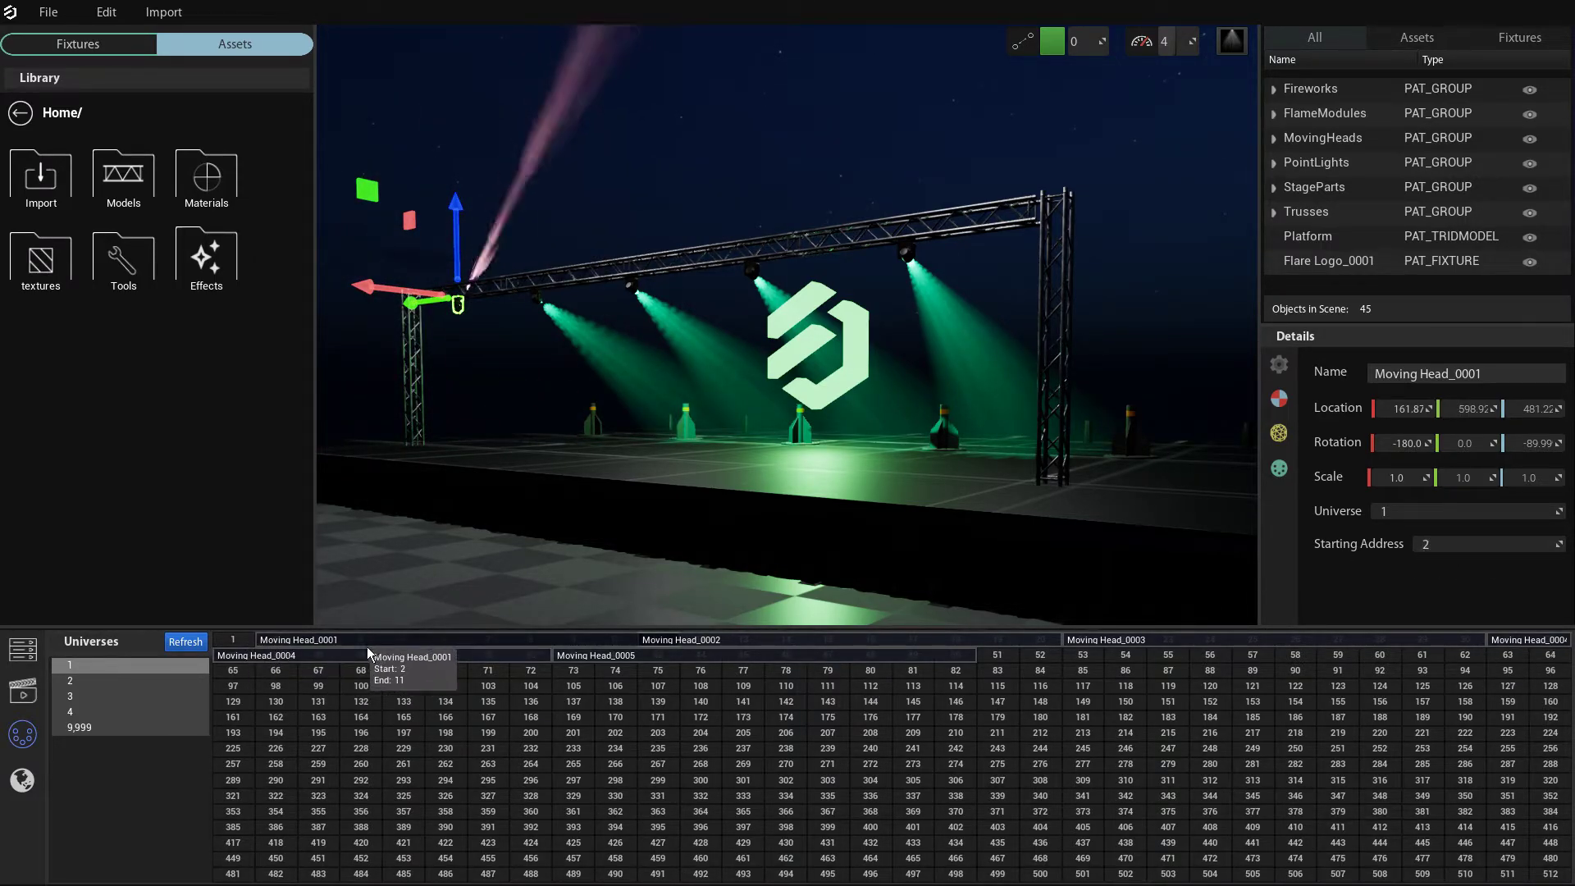
pyautogui.moveTo(367, 646); pyautogui.dragTo(254, 650)
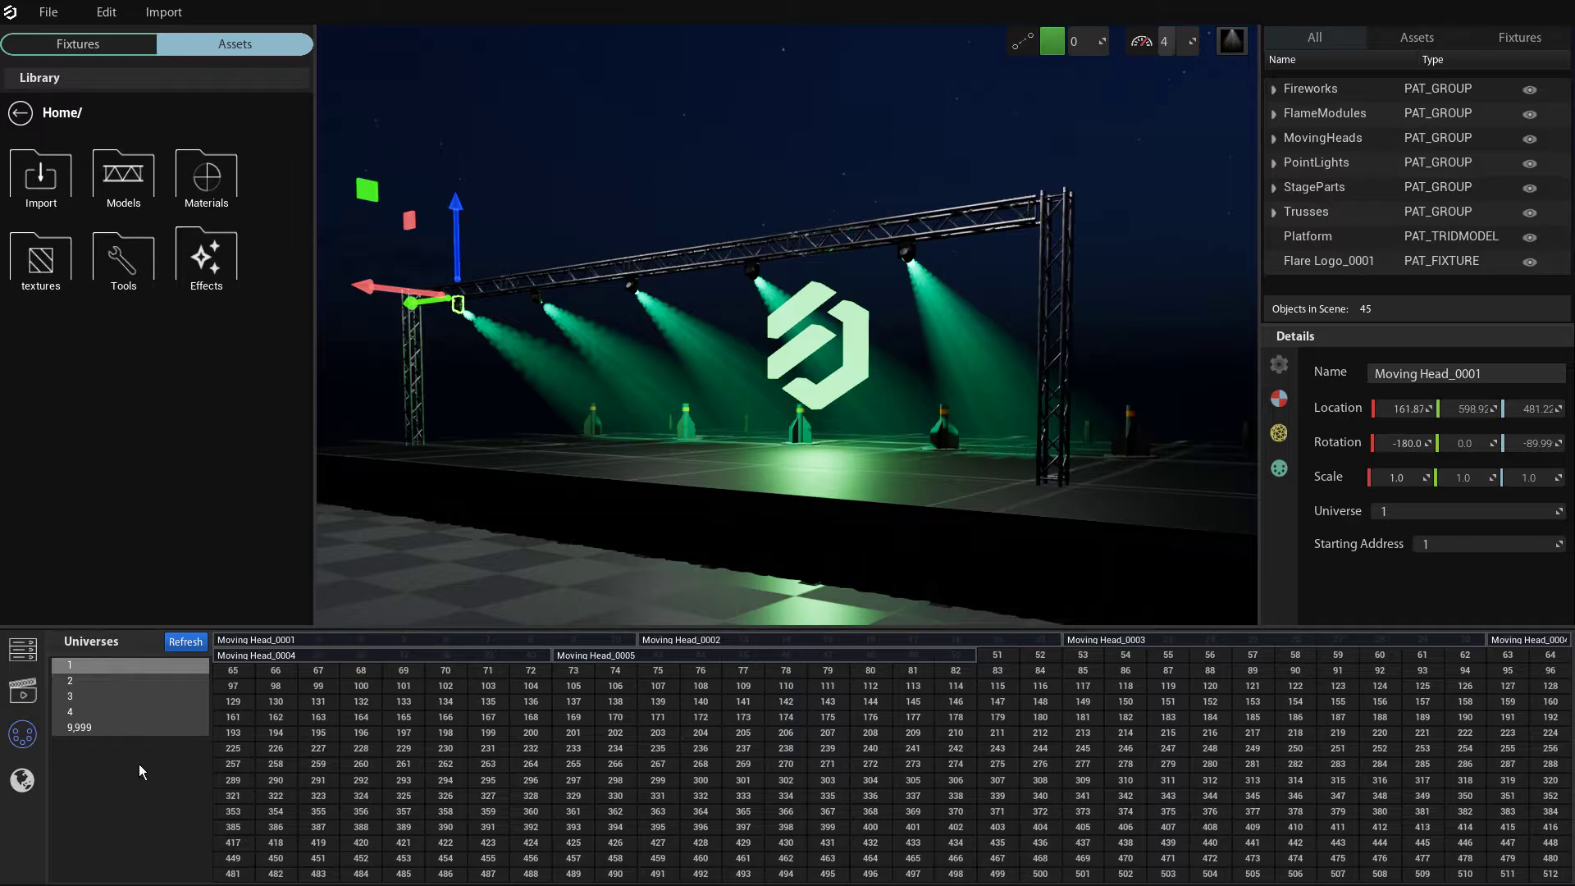
# - Open the environment settings and switch the scene through the sunrise, day, dusk and night time-of-day presets, ending on night
pyautogui.click(27, 788)
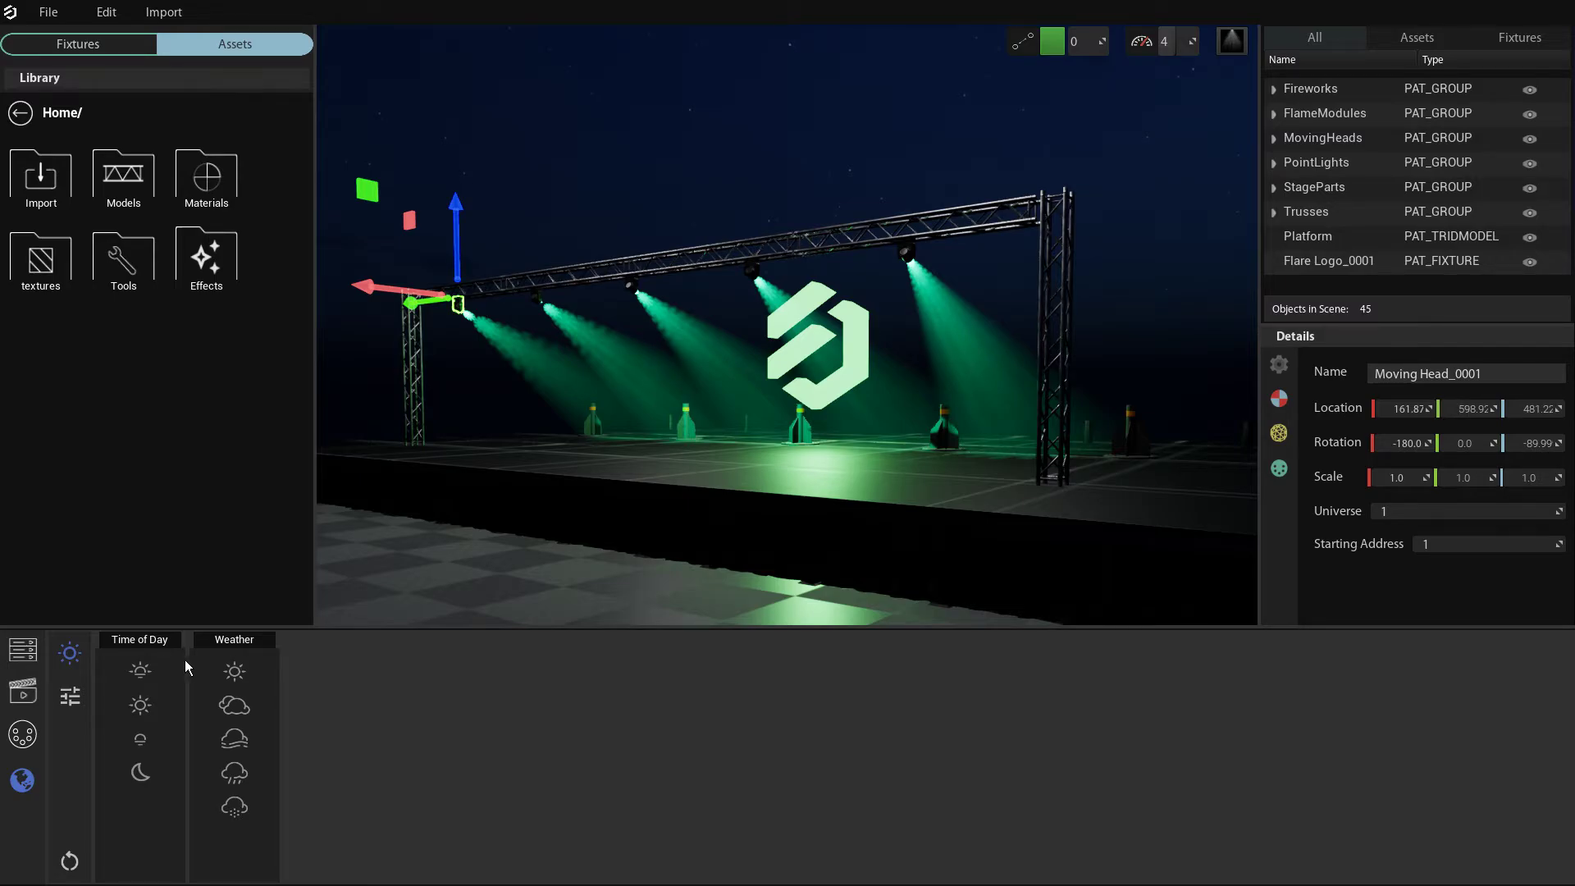
pyautogui.click(150, 677)
pyautogui.click(148, 712)
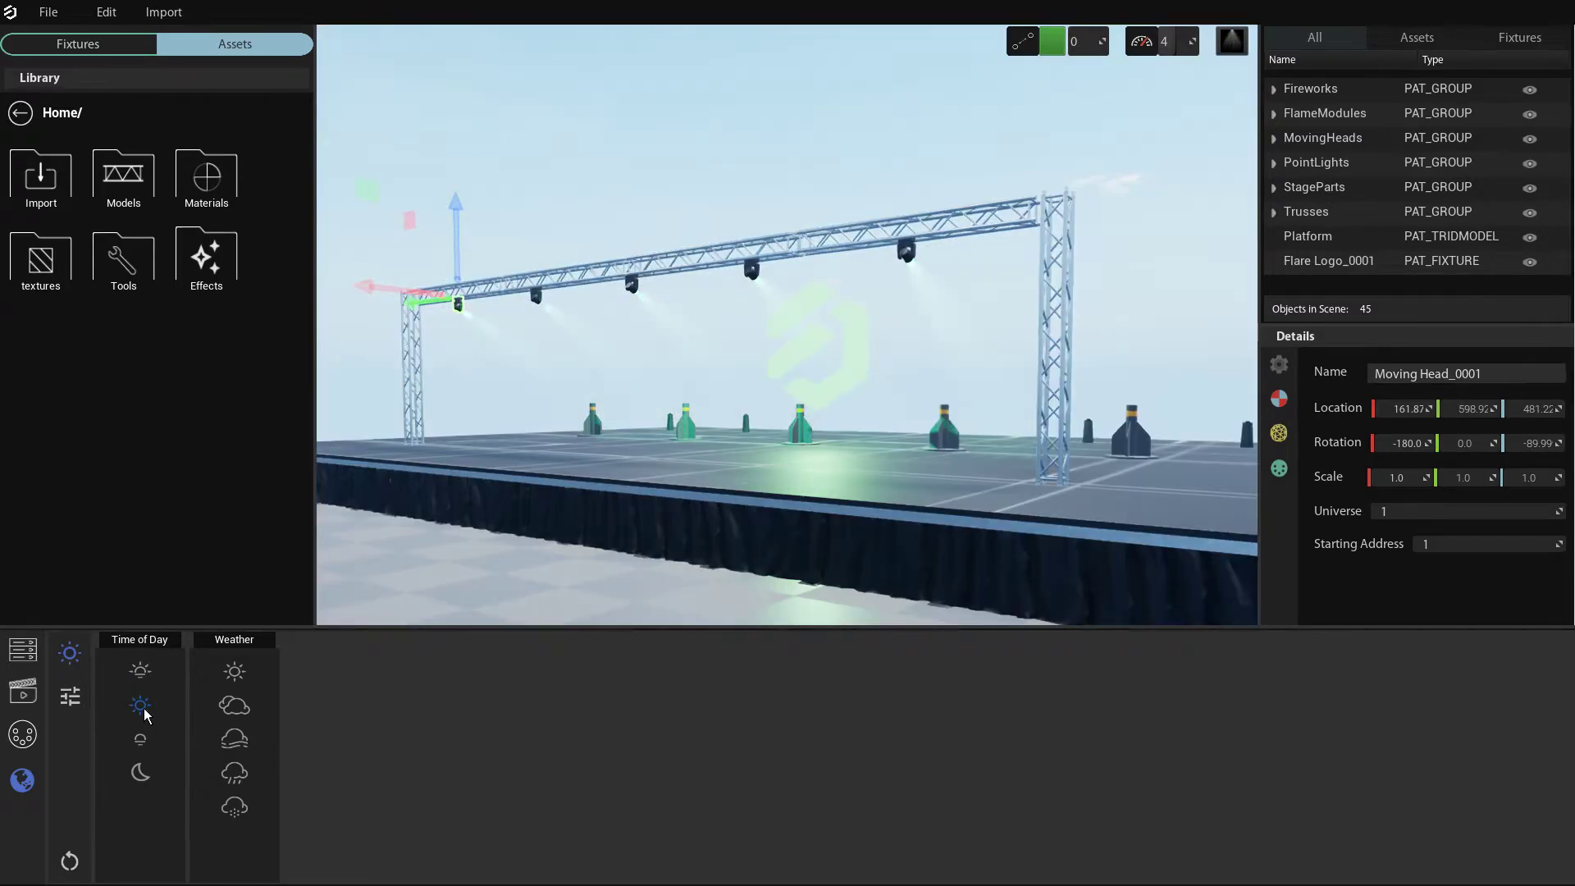
pyautogui.click(151, 778)
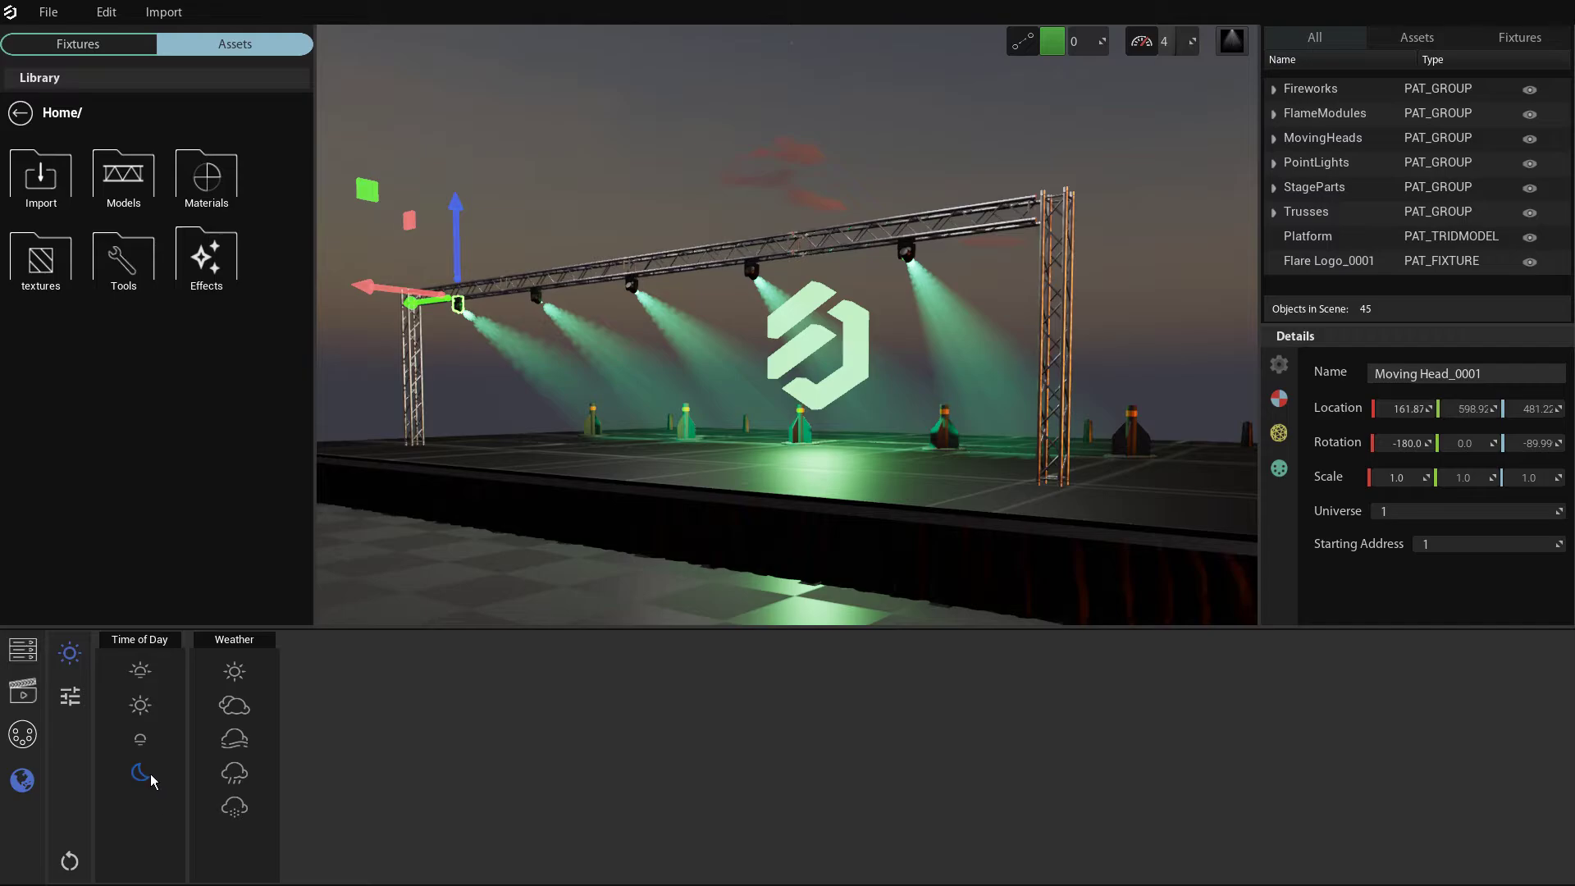
pyautogui.click(146, 745)
pyautogui.click(148, 714)
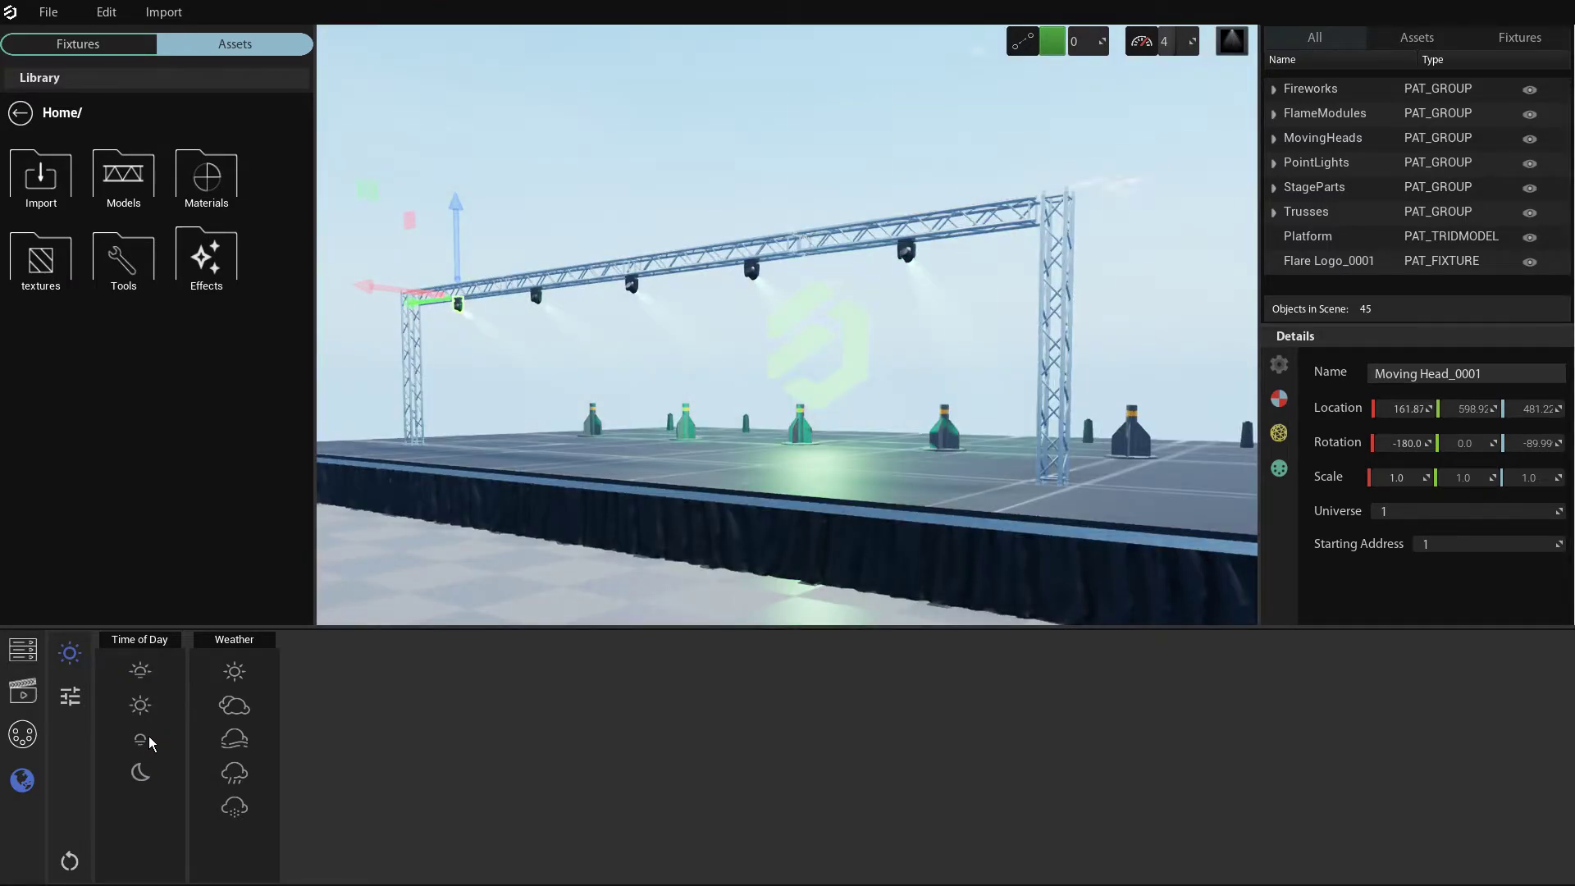
pyautogui.click(148, 743)
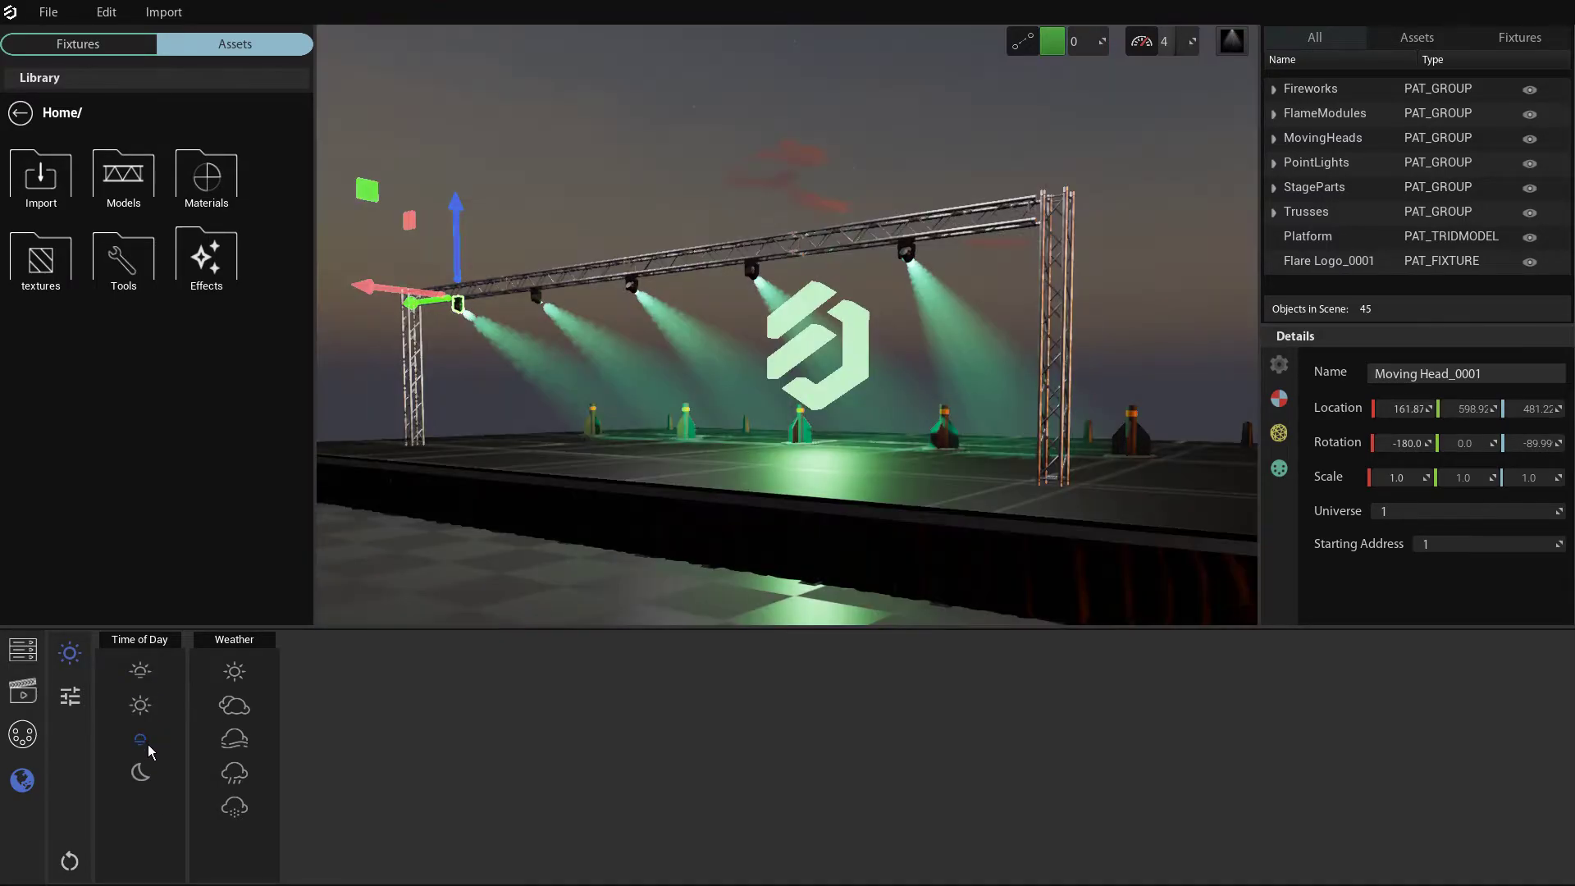
pyautogui.click(151, 780)
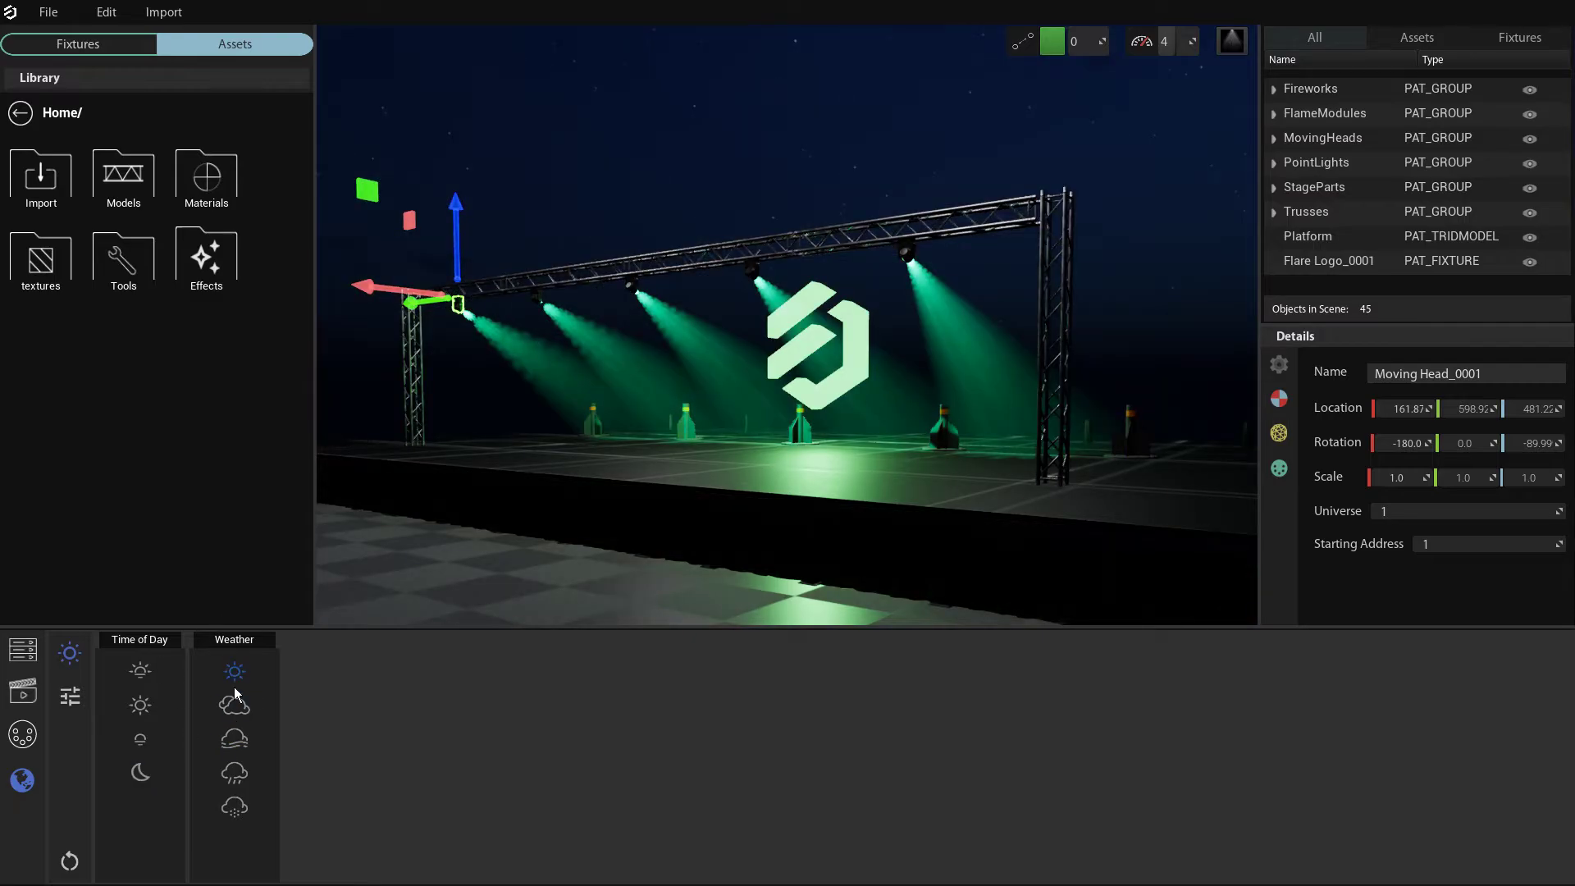
# - Try the foggy, rainy and cloudy weather presets on the night scene
pyautogui.click(243, 744)
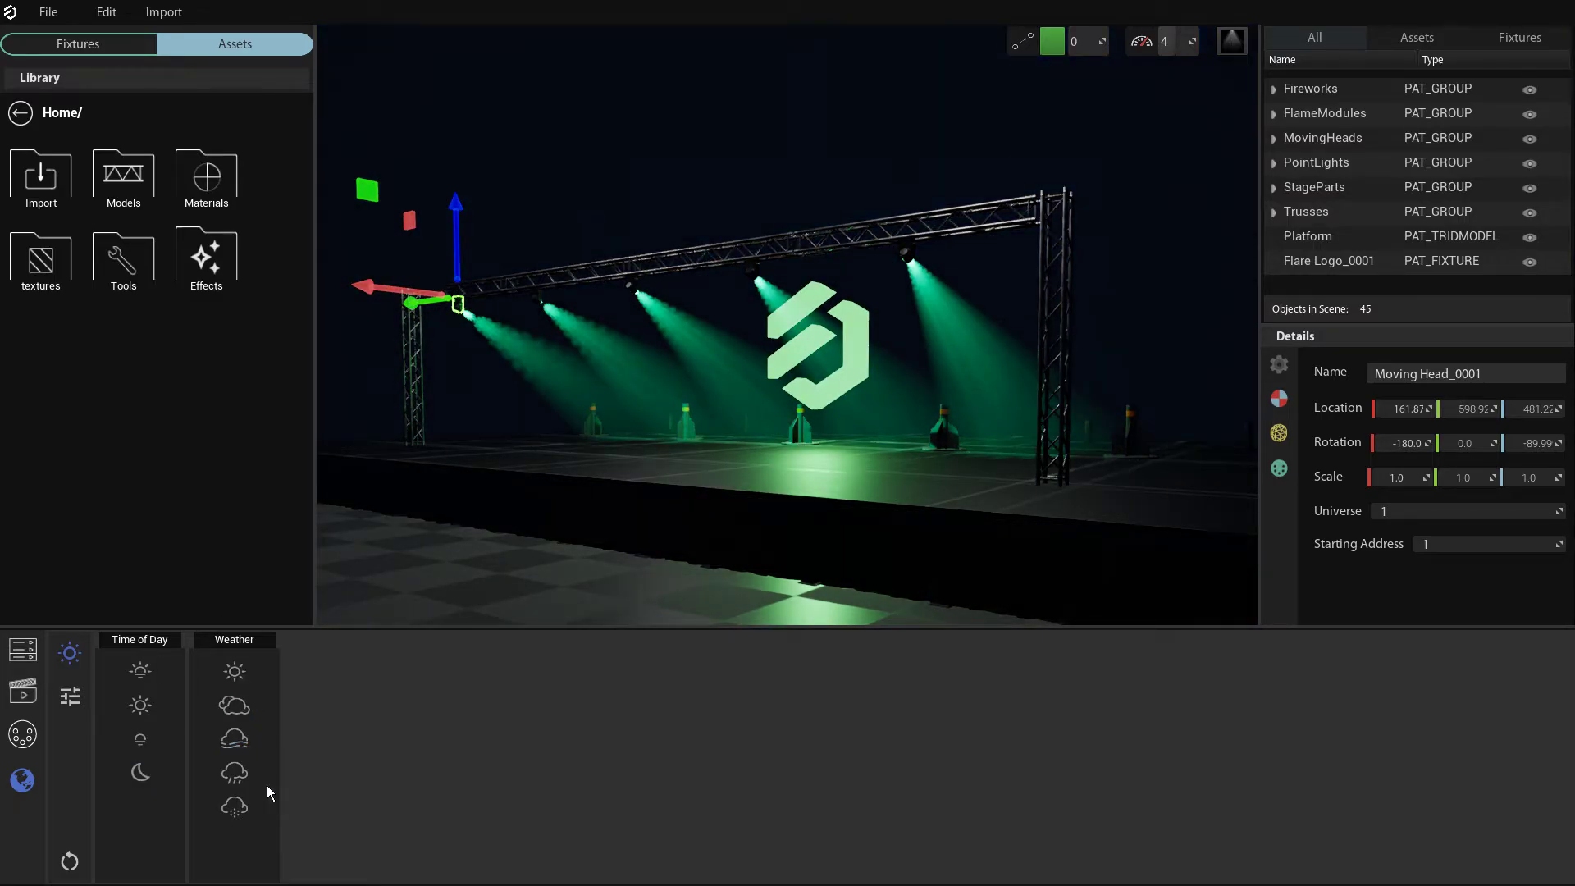
pyautogui.click(246, 778)
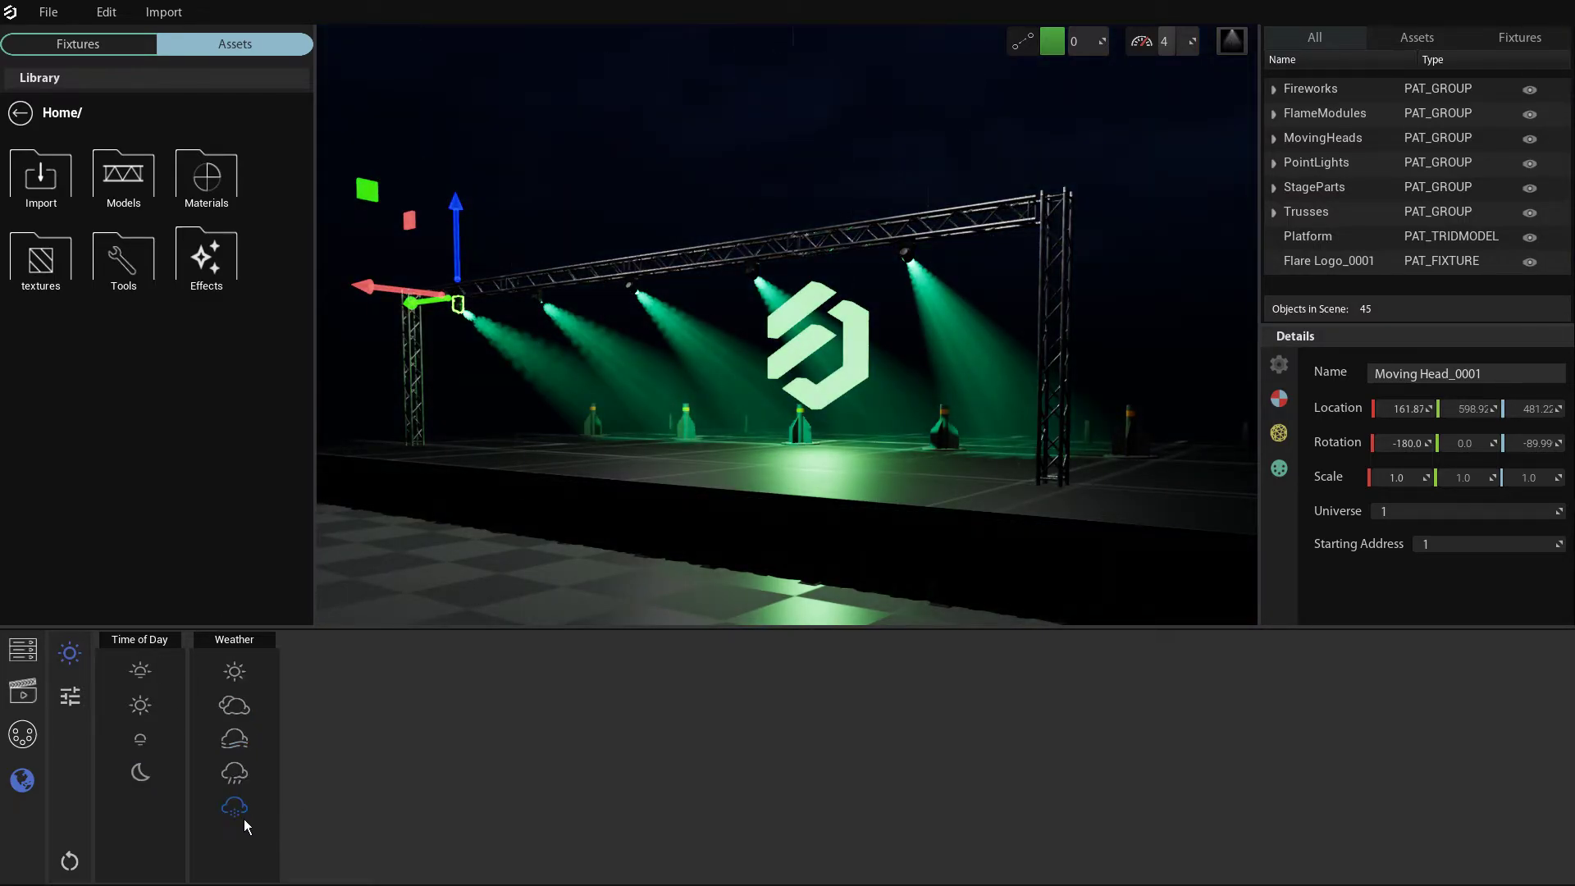
pyautogui.click(239, 710)
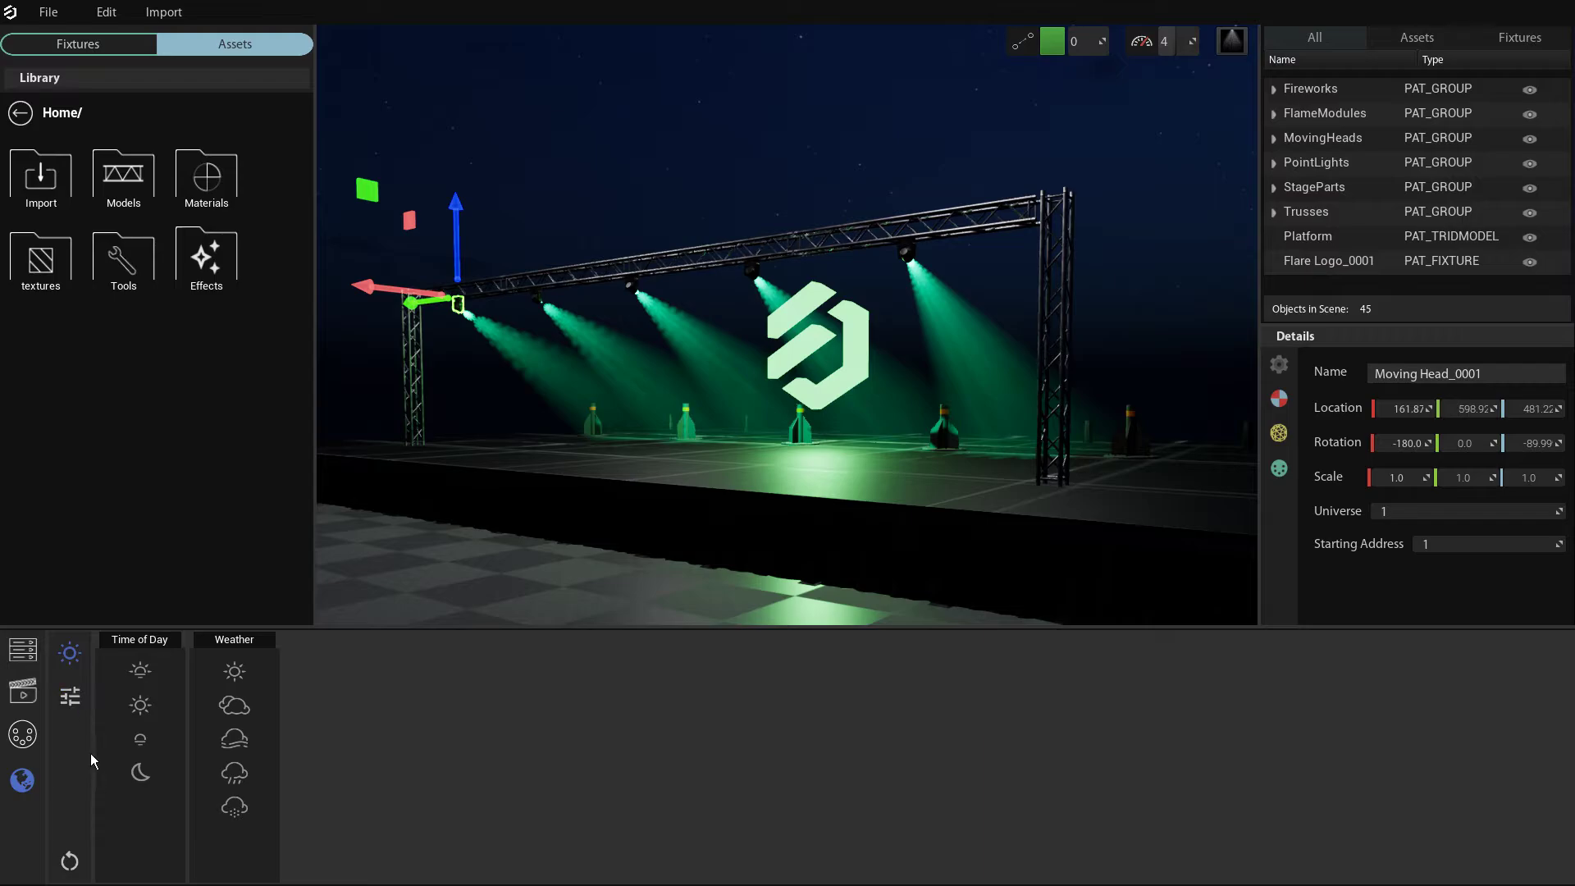
# - Try color 0.968, clouds 0.704, wind 0.996, sun 0.912, moon 0.72, ambient 0.816 and fog scale 0.86, and reset the environment to its defaults
pyautogui.click(80, 704)
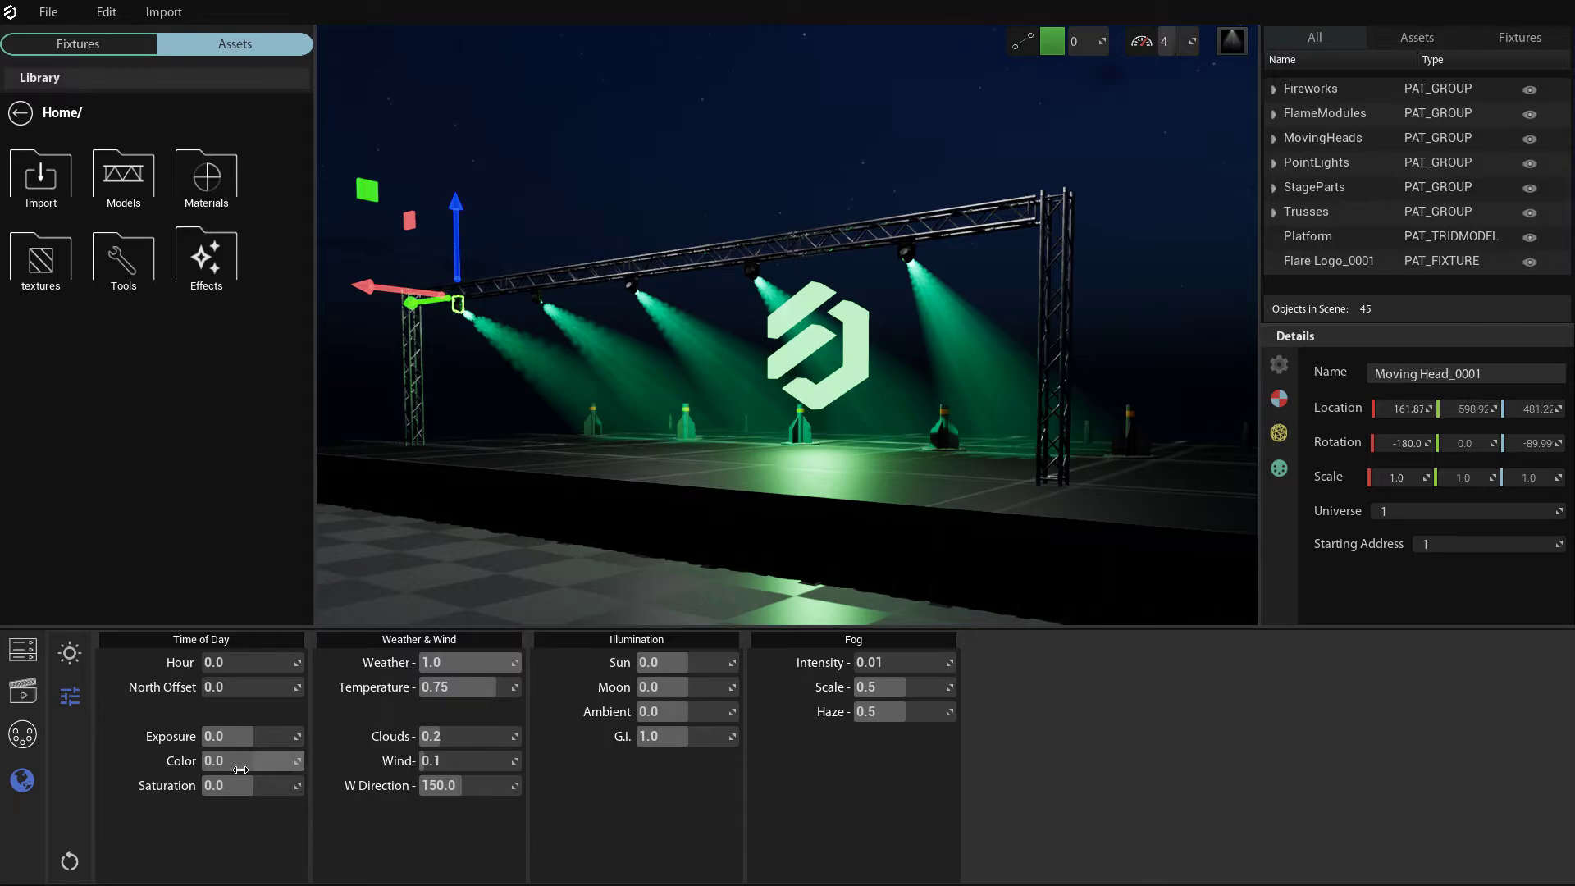
pyautogui.moveTo(264, 762); pyautogui.dragTo(301, 762)
pyautogui.moveTo(440, 737); pyautogui.dragTo(508, 762)
pyautogui.moveTo(666, 713)
pyautogui.mouseDown()
pyautogui.moveTo(708, 713)
pyautogui.moveTo(719, 689)
pyautogui.moveTo(685, 689)
pyautogui.mouseUp()
pyautogui.moveTo(685, 664); pyautogui.dragTo(732, 663)
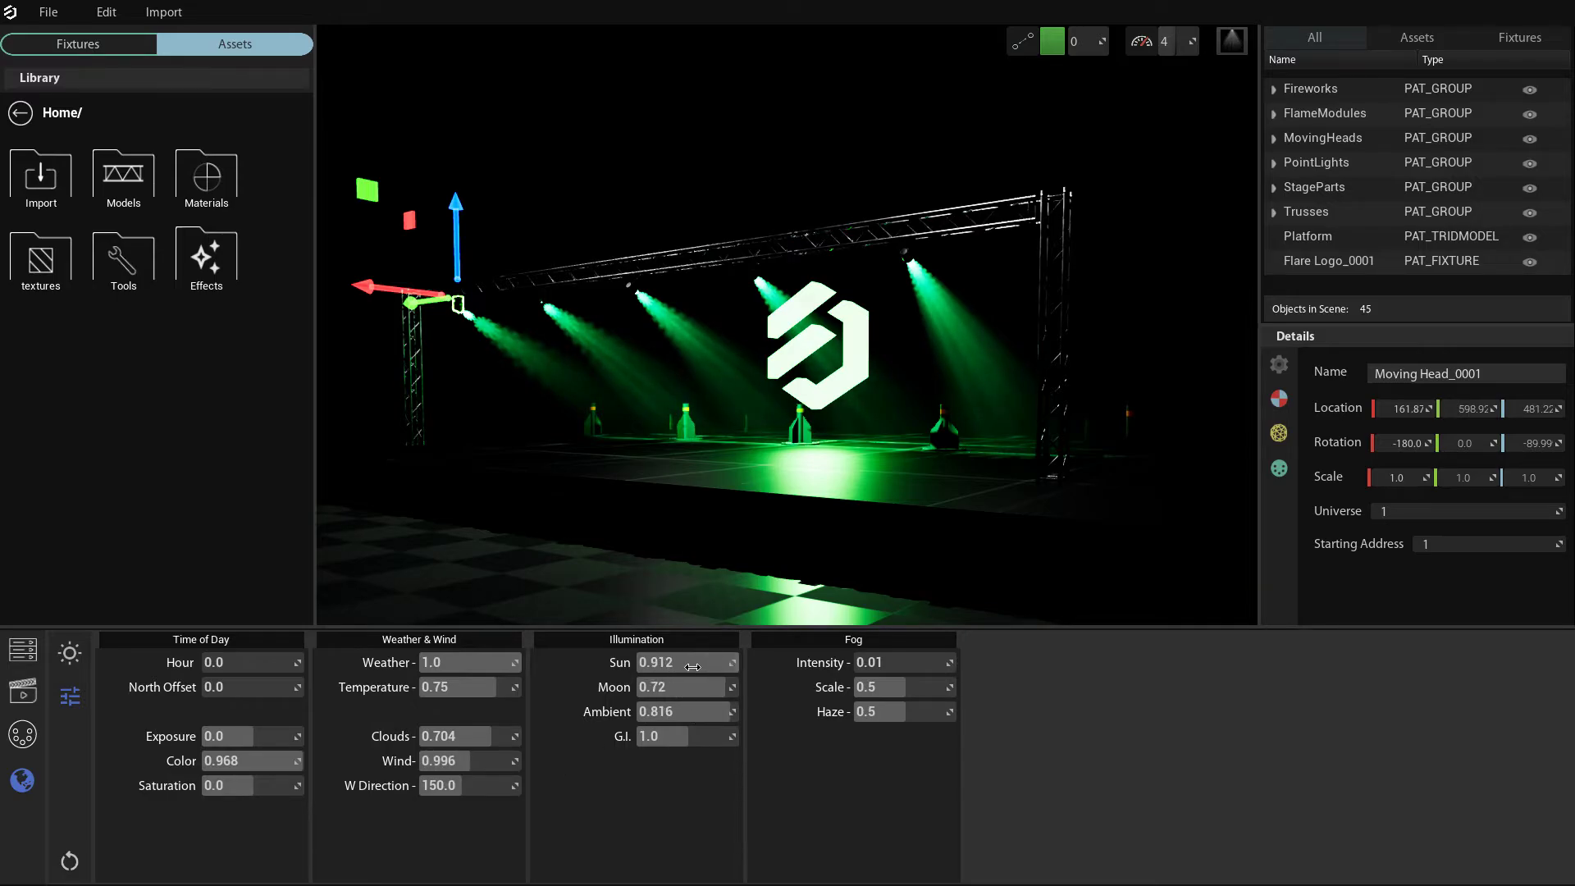
pyautogui.moveTo(861, 688); pyautogui.dragTo(880, 689)
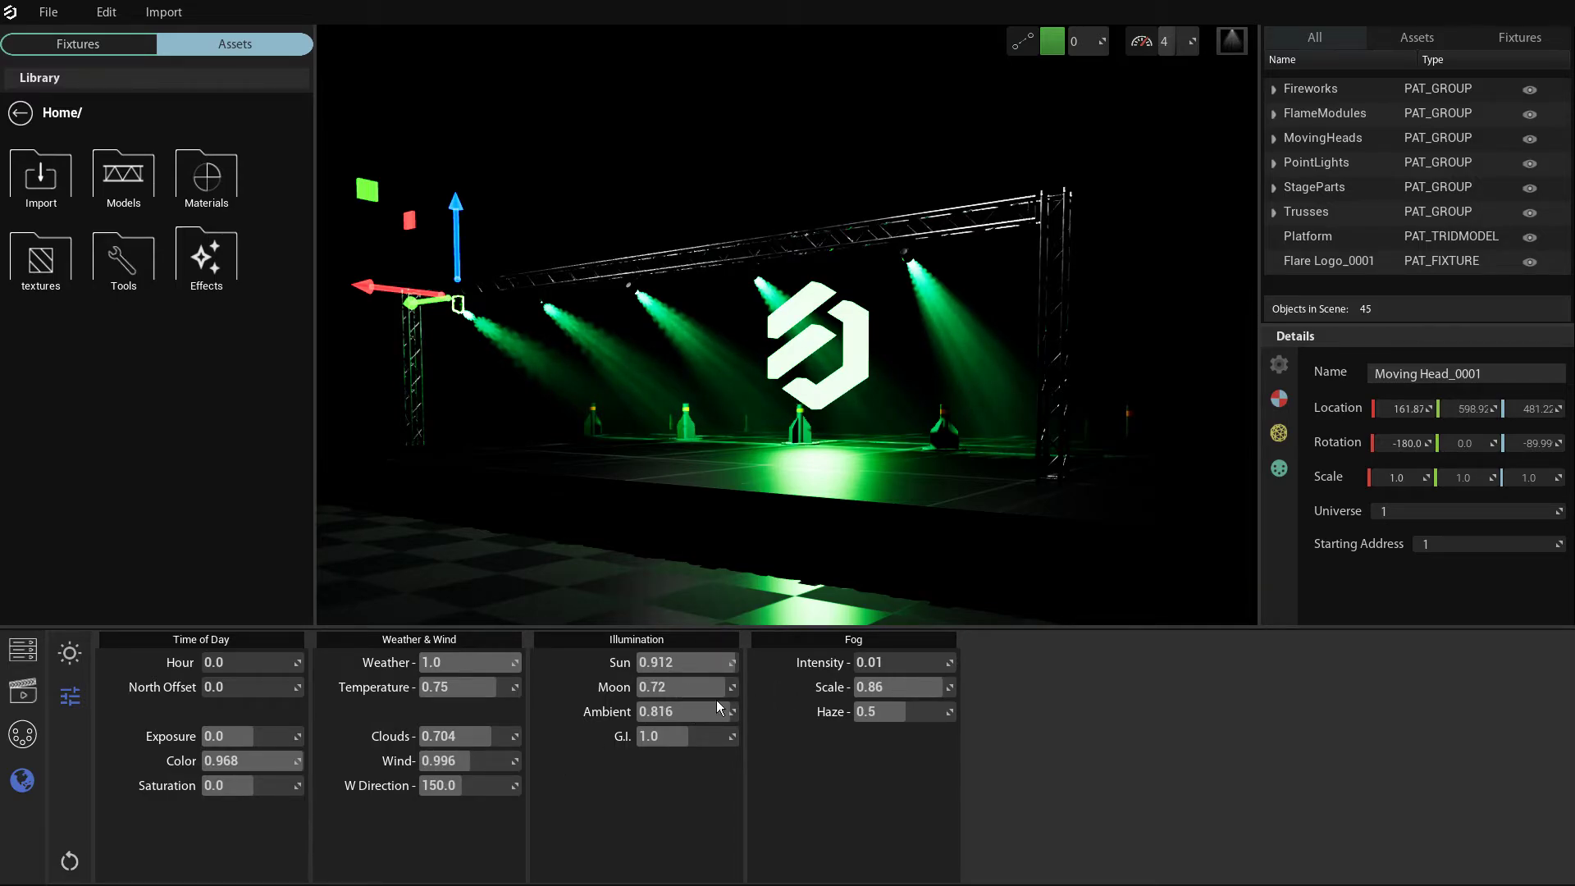
pyautogui.click(73, 869)
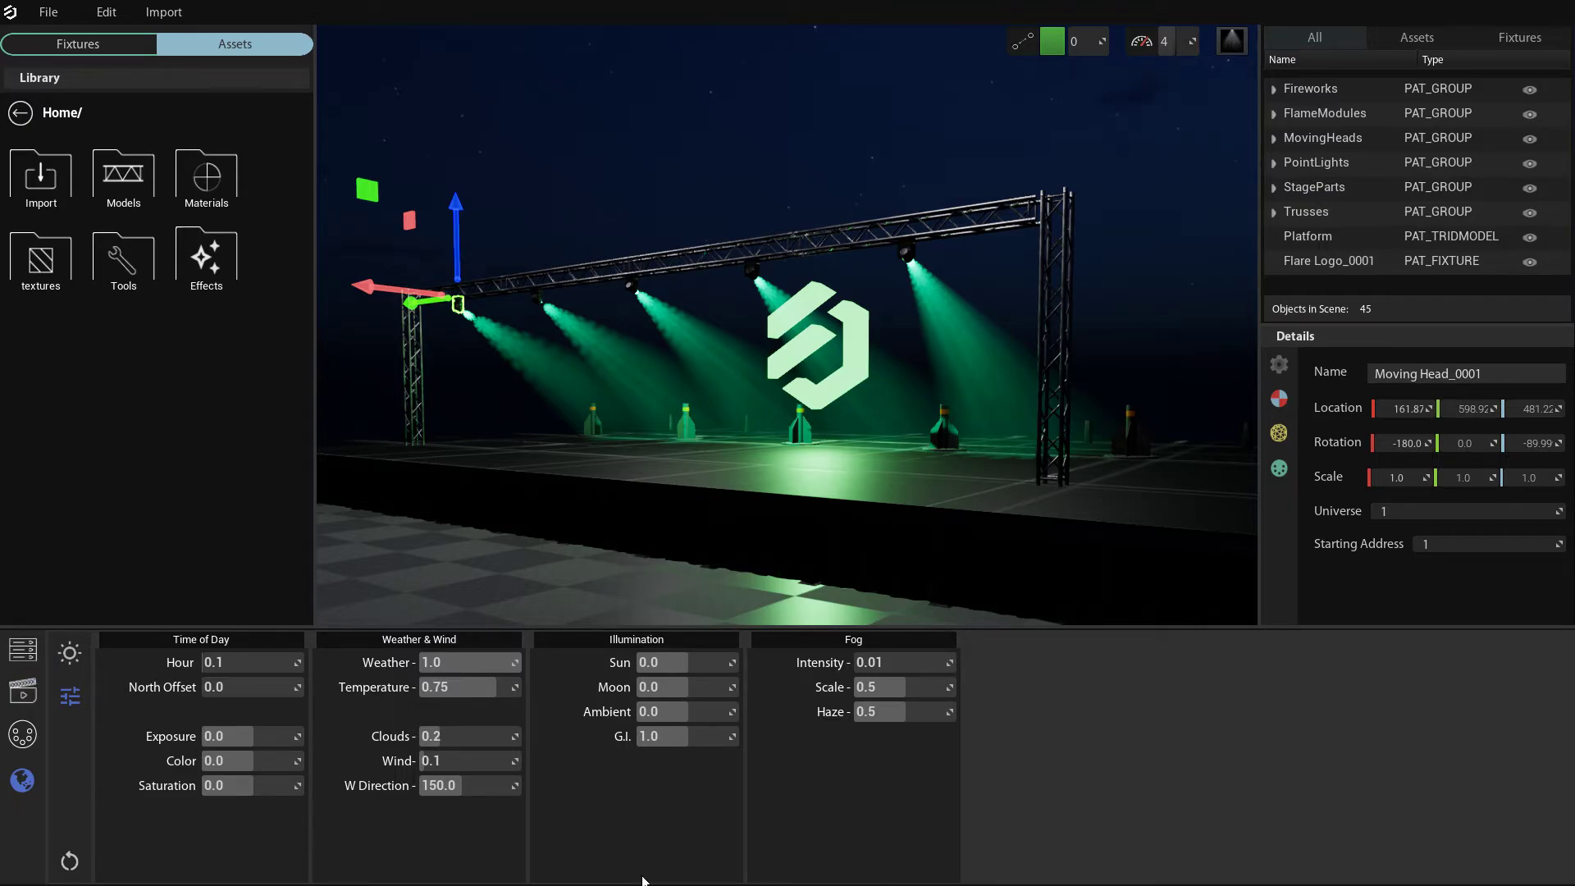
# - Return to the look tracks and select each scene group, the Platform and Flare Logo_0001 in turn to examine what they contain
pyautogui.click(27, 663)
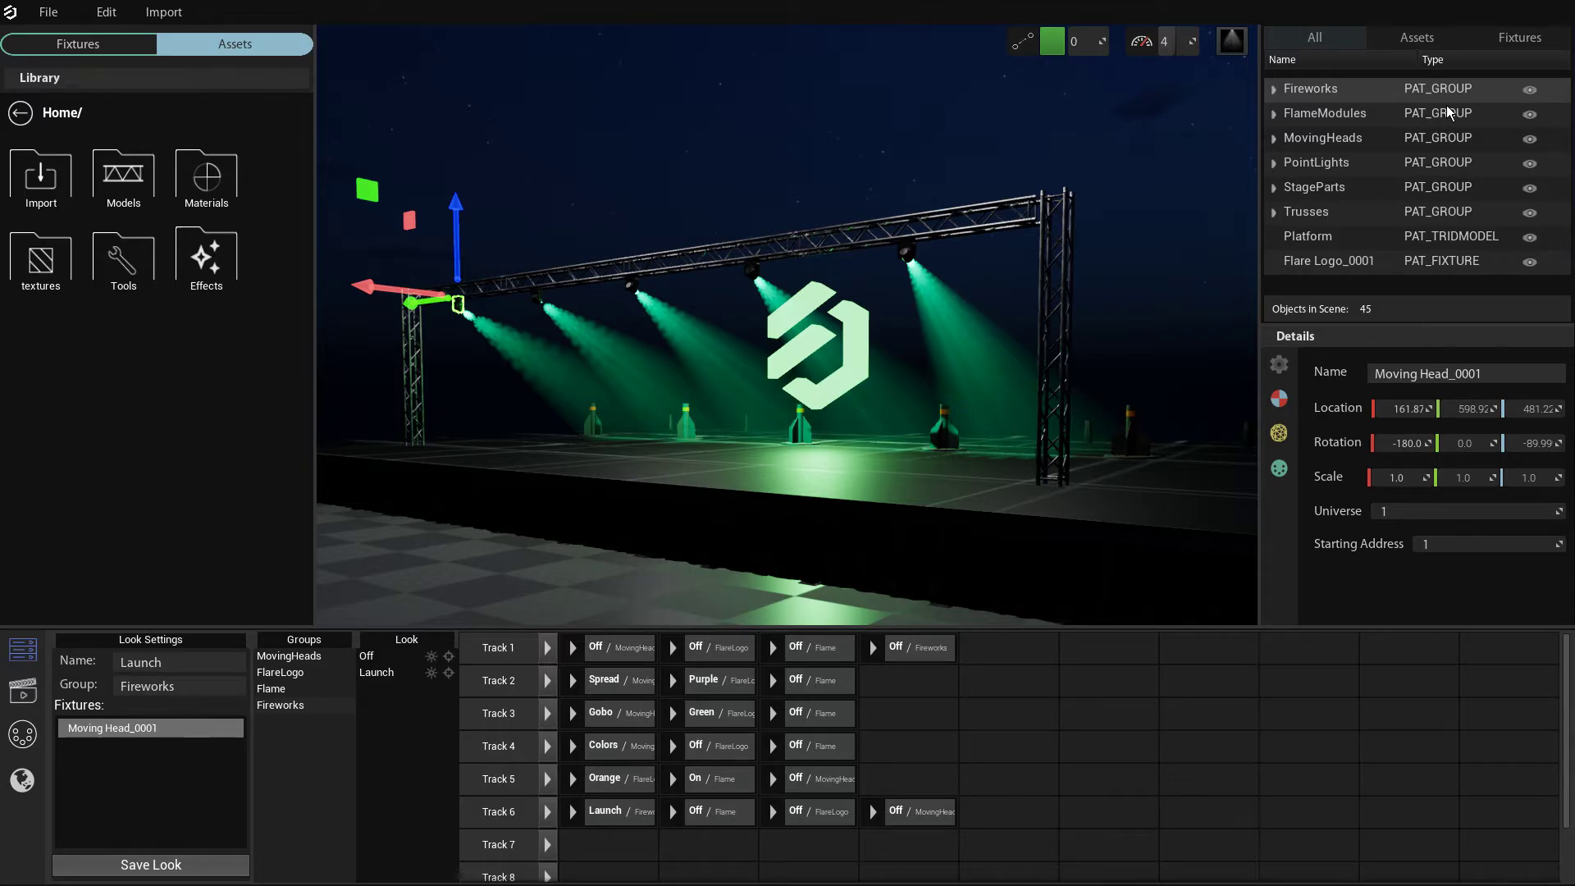
pyautogui.click(1333, 89)
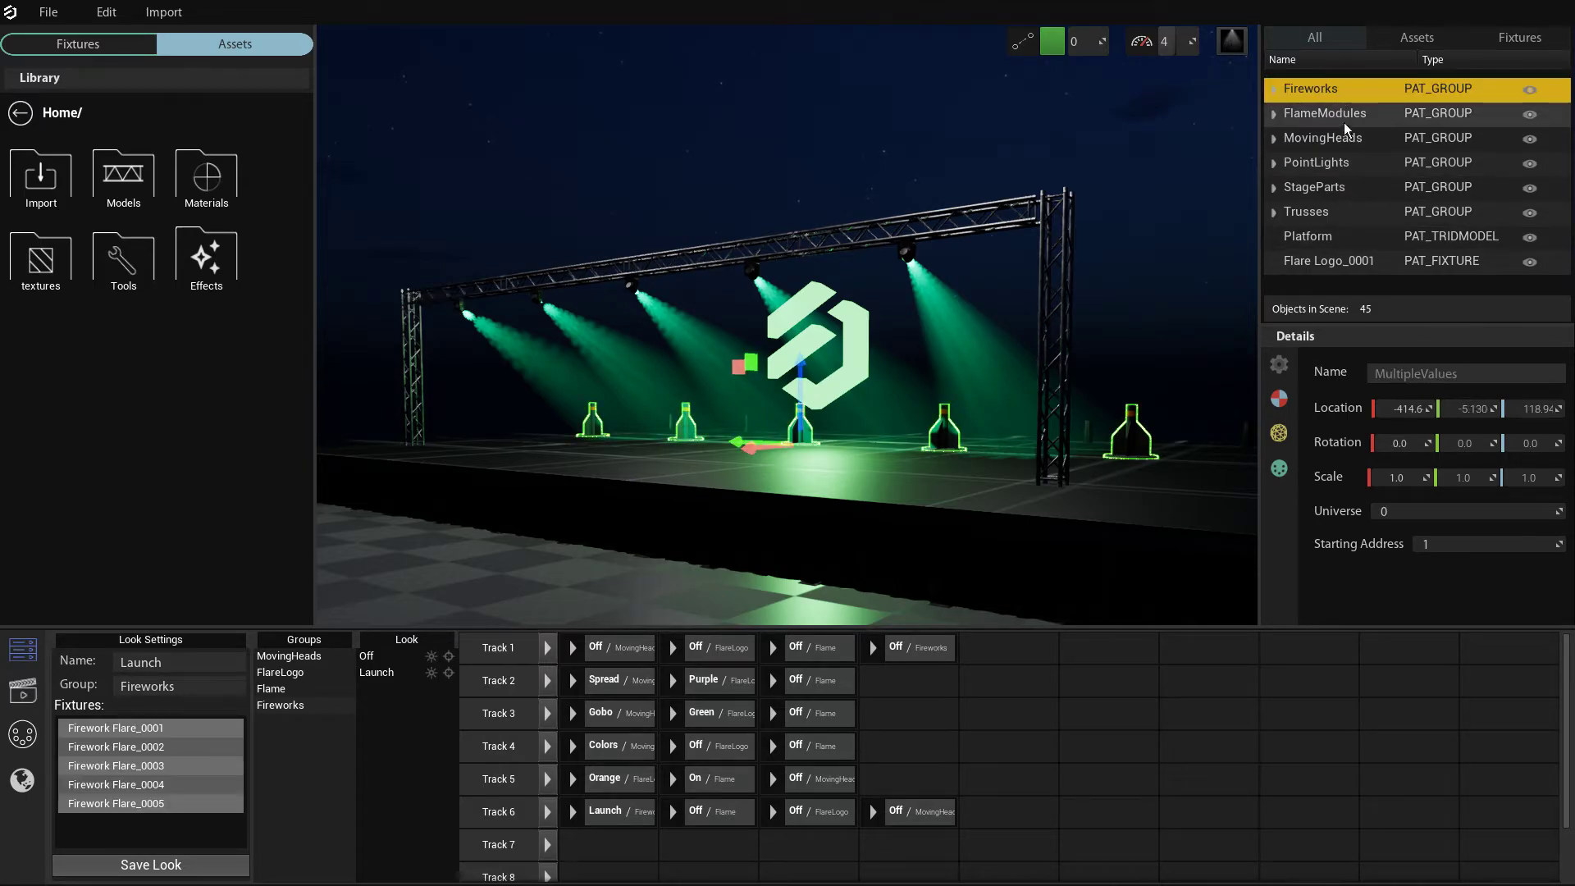
pyautogui.click(1345, 119)
pyautogui.click(1341, 91)
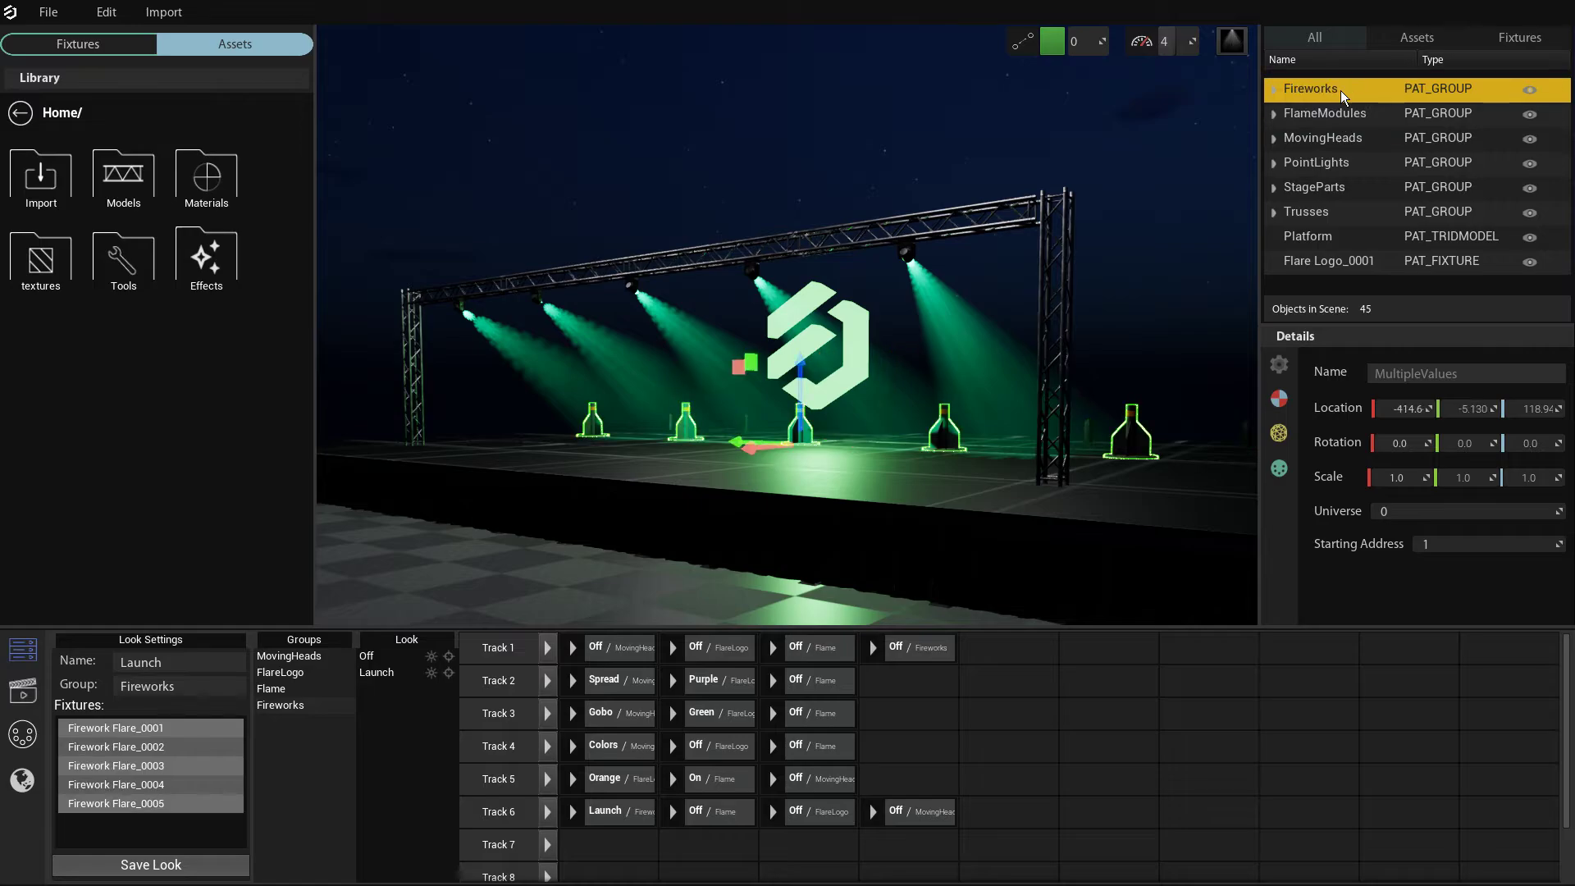
pyautogui.click(1350, 120)
pyautogui.click(1341, 148)
pyautogui.click(1340, 165)
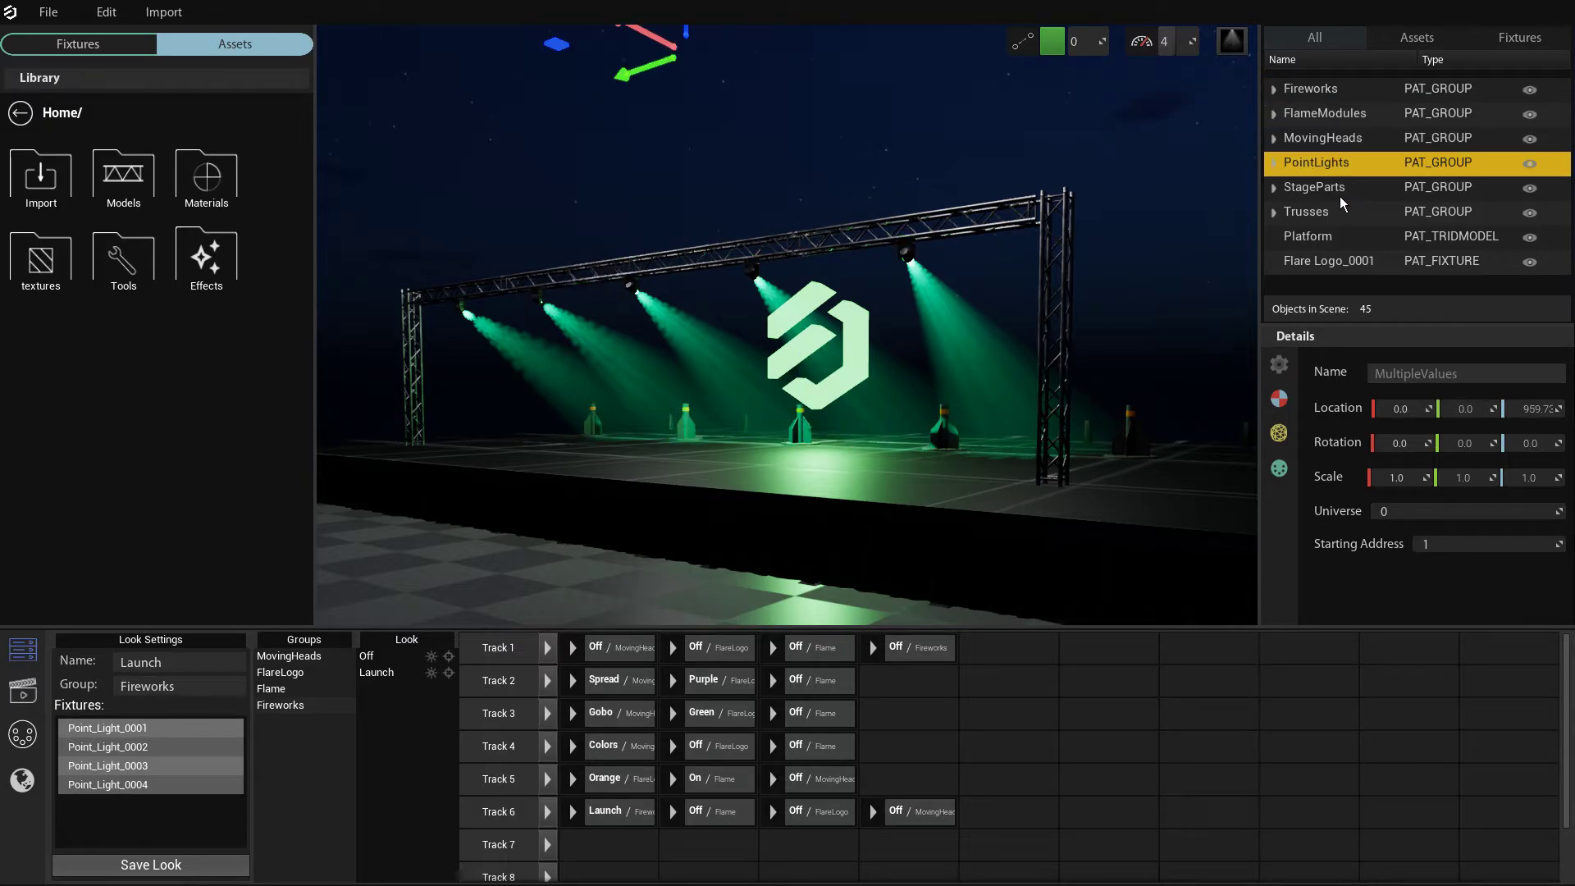
pyautogui.click(1337, 190)
pyautogui.click(1335, 214)
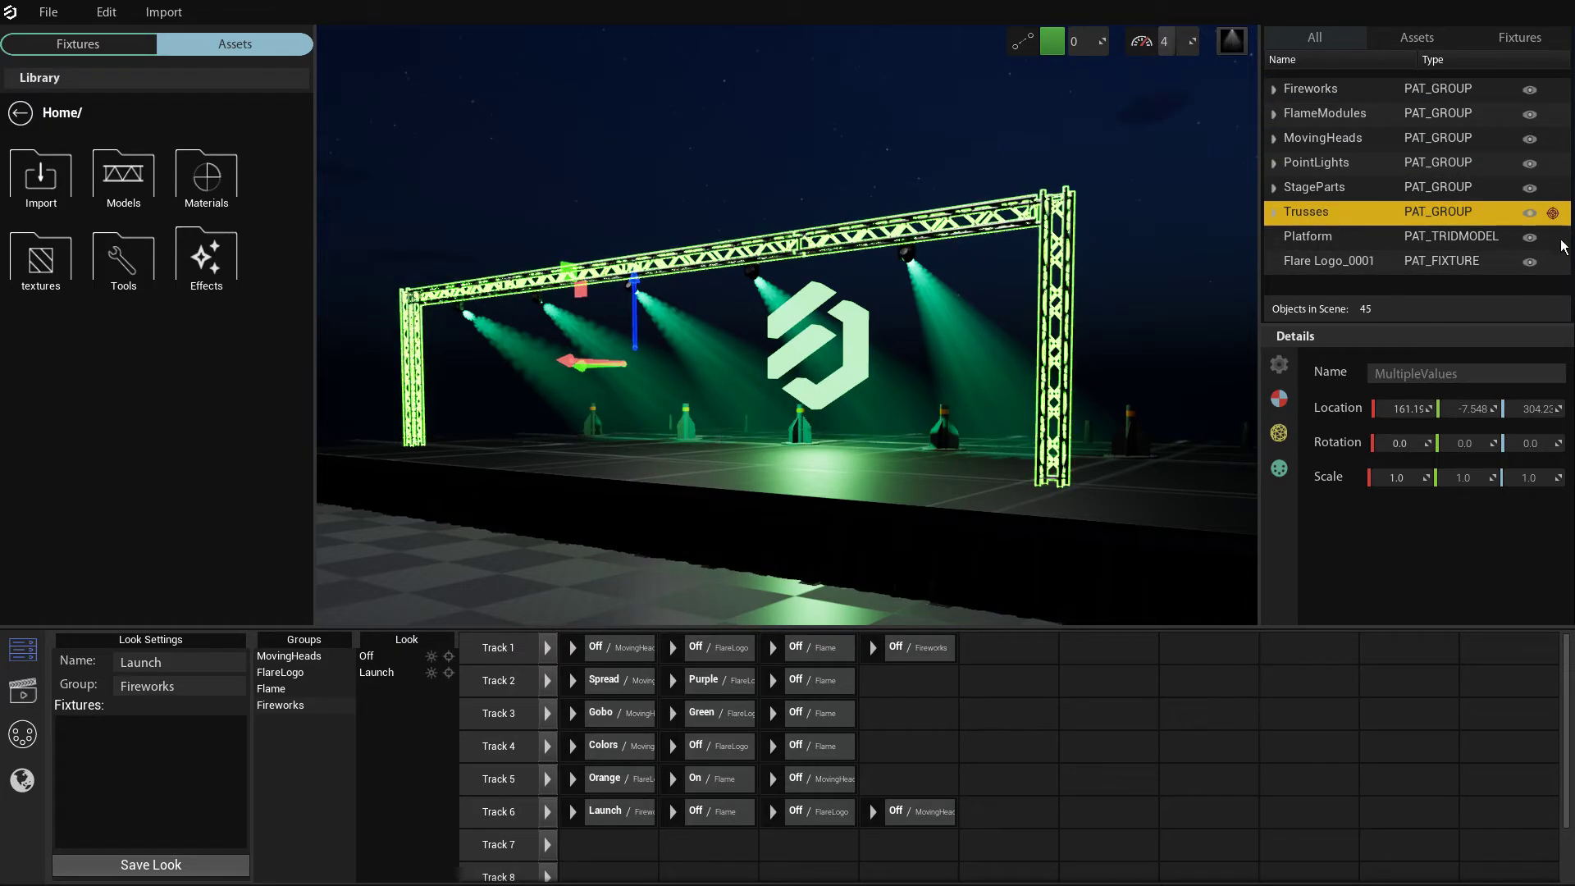
pyautogui.click(1342, 242)
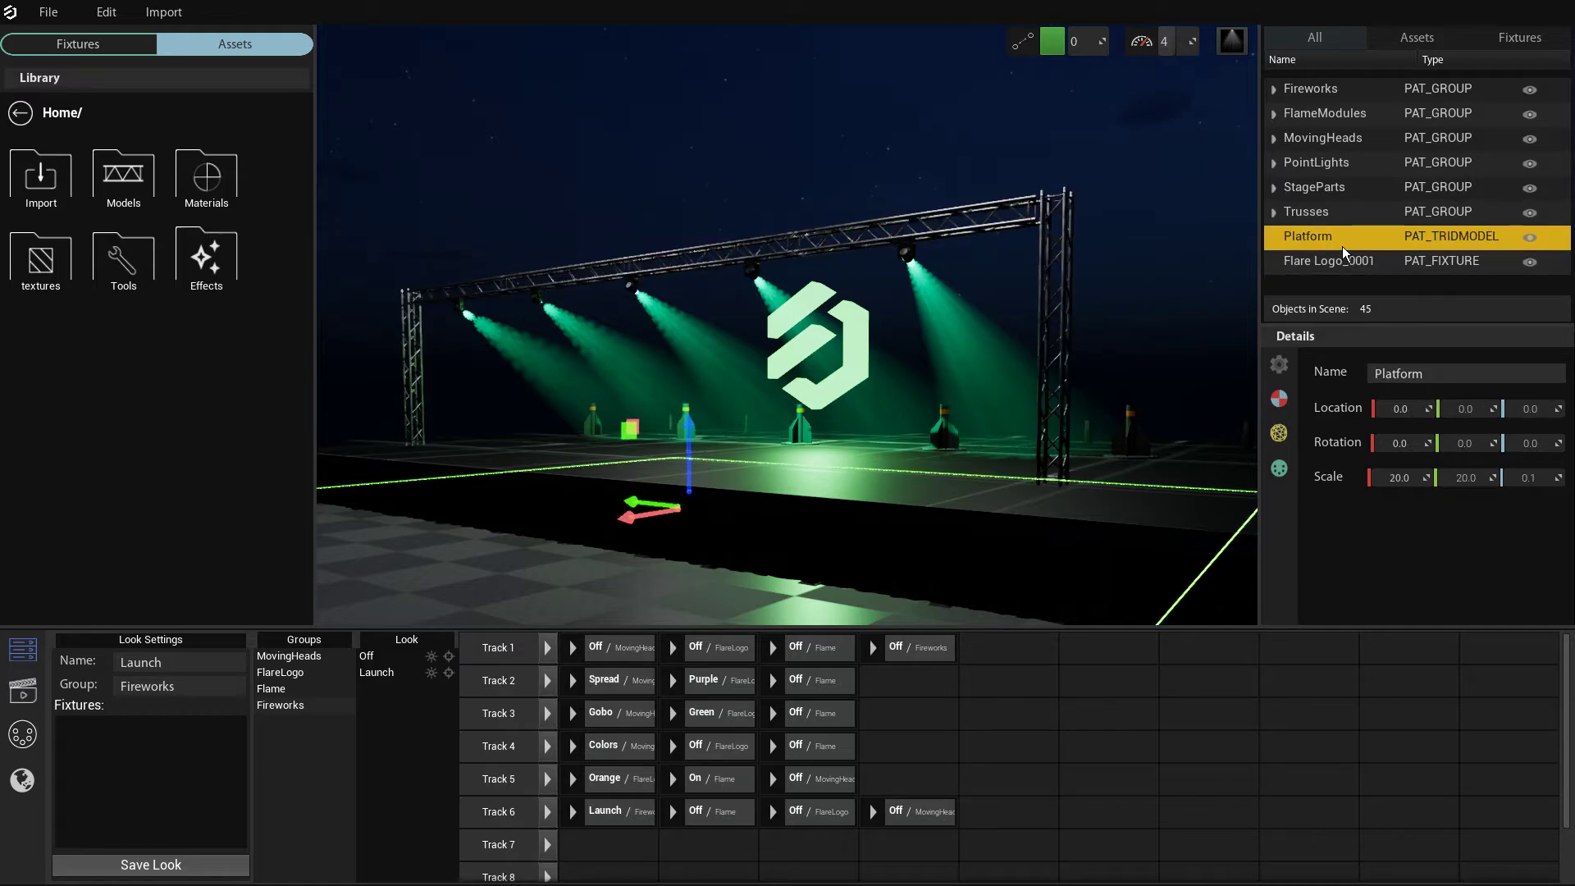
pyautogui.click(1330, 264)
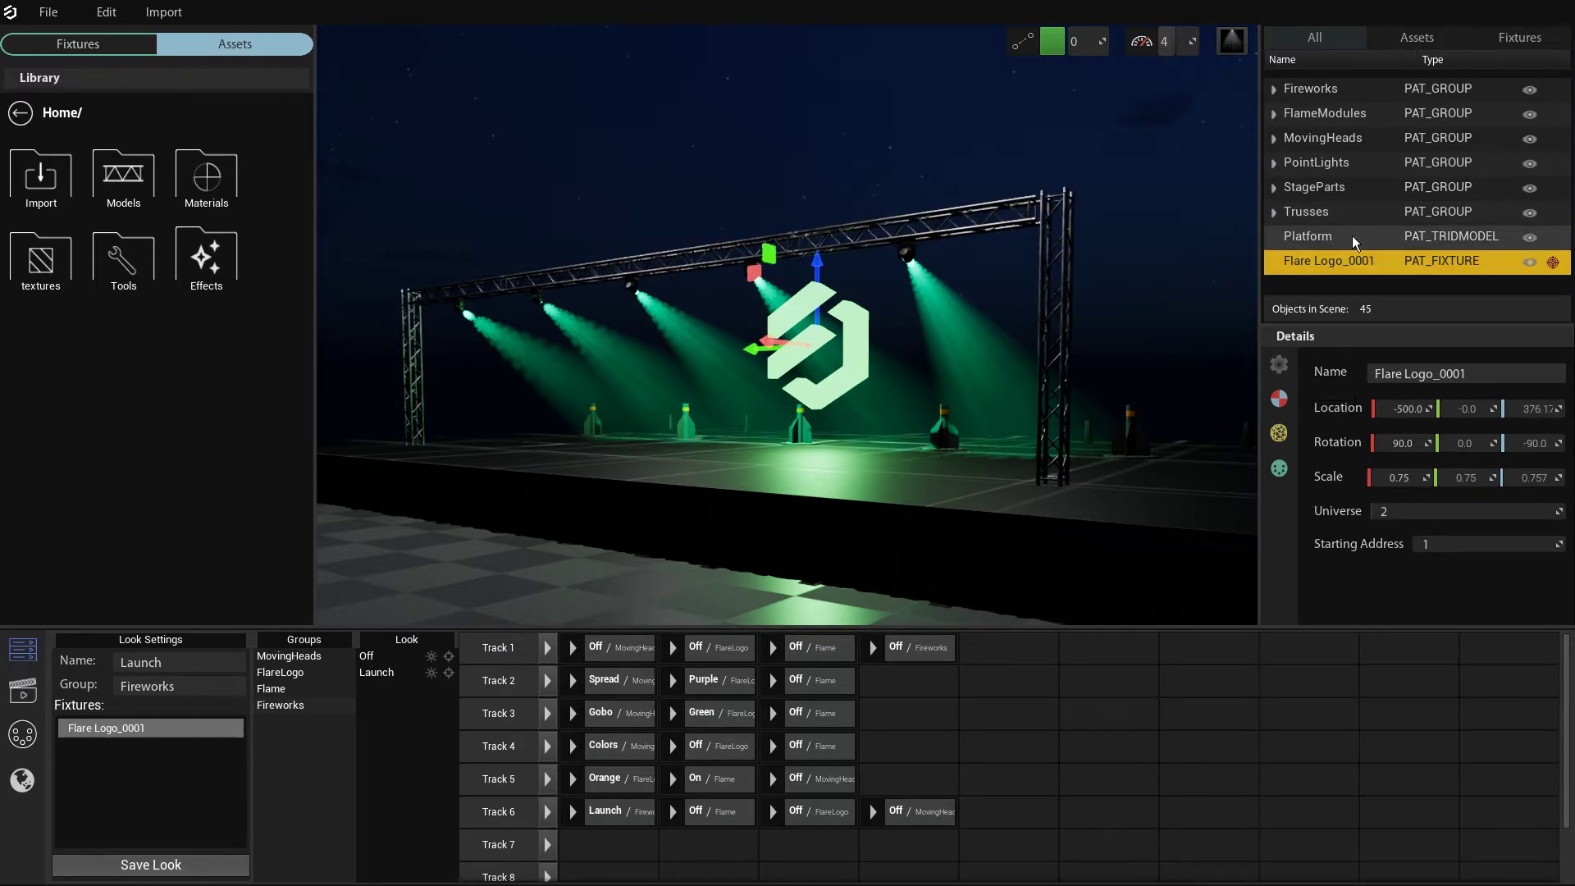
# - Expand and ungroup the Fireworks group, and select Firework Flare_0001 on its own
pyautogui.click(1344, 101)
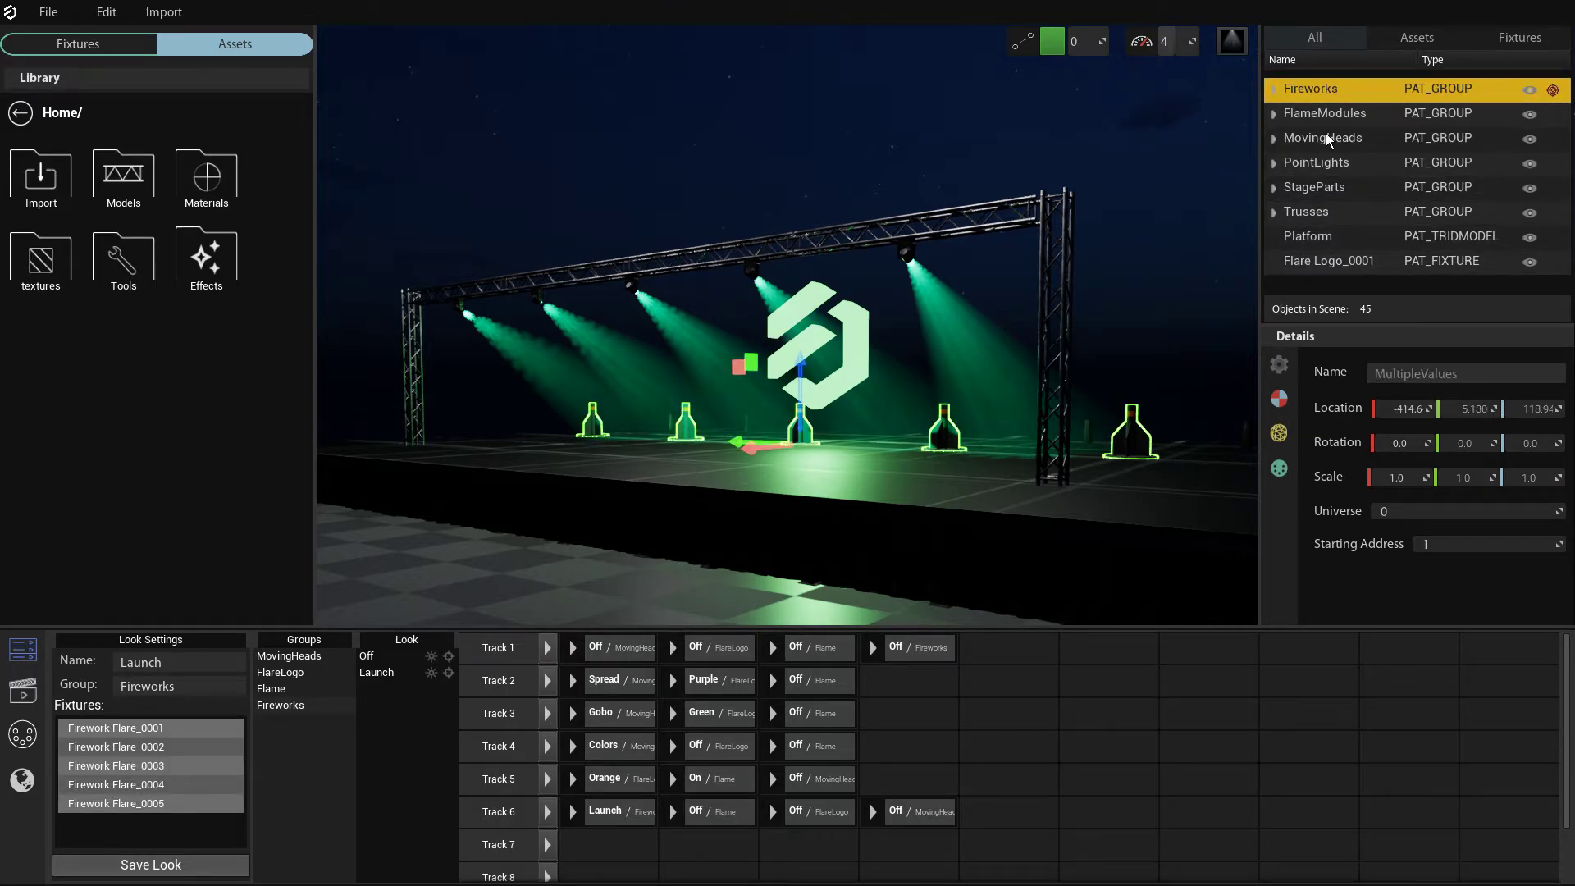
pyautogui.click(1277, 90)
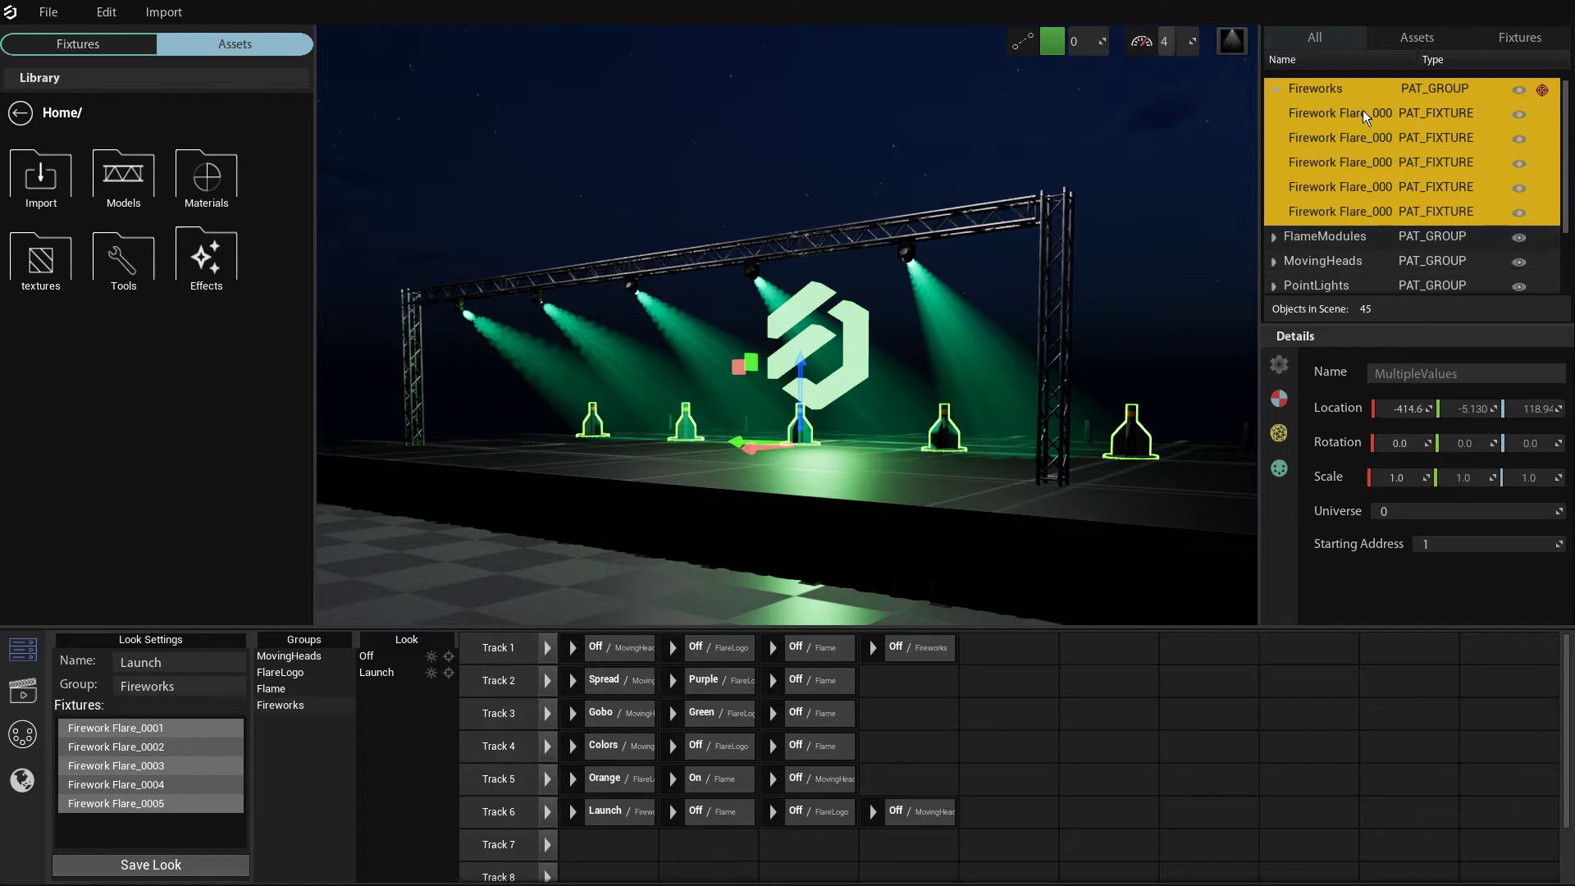
pyautogui.rightClick(1329, 93)
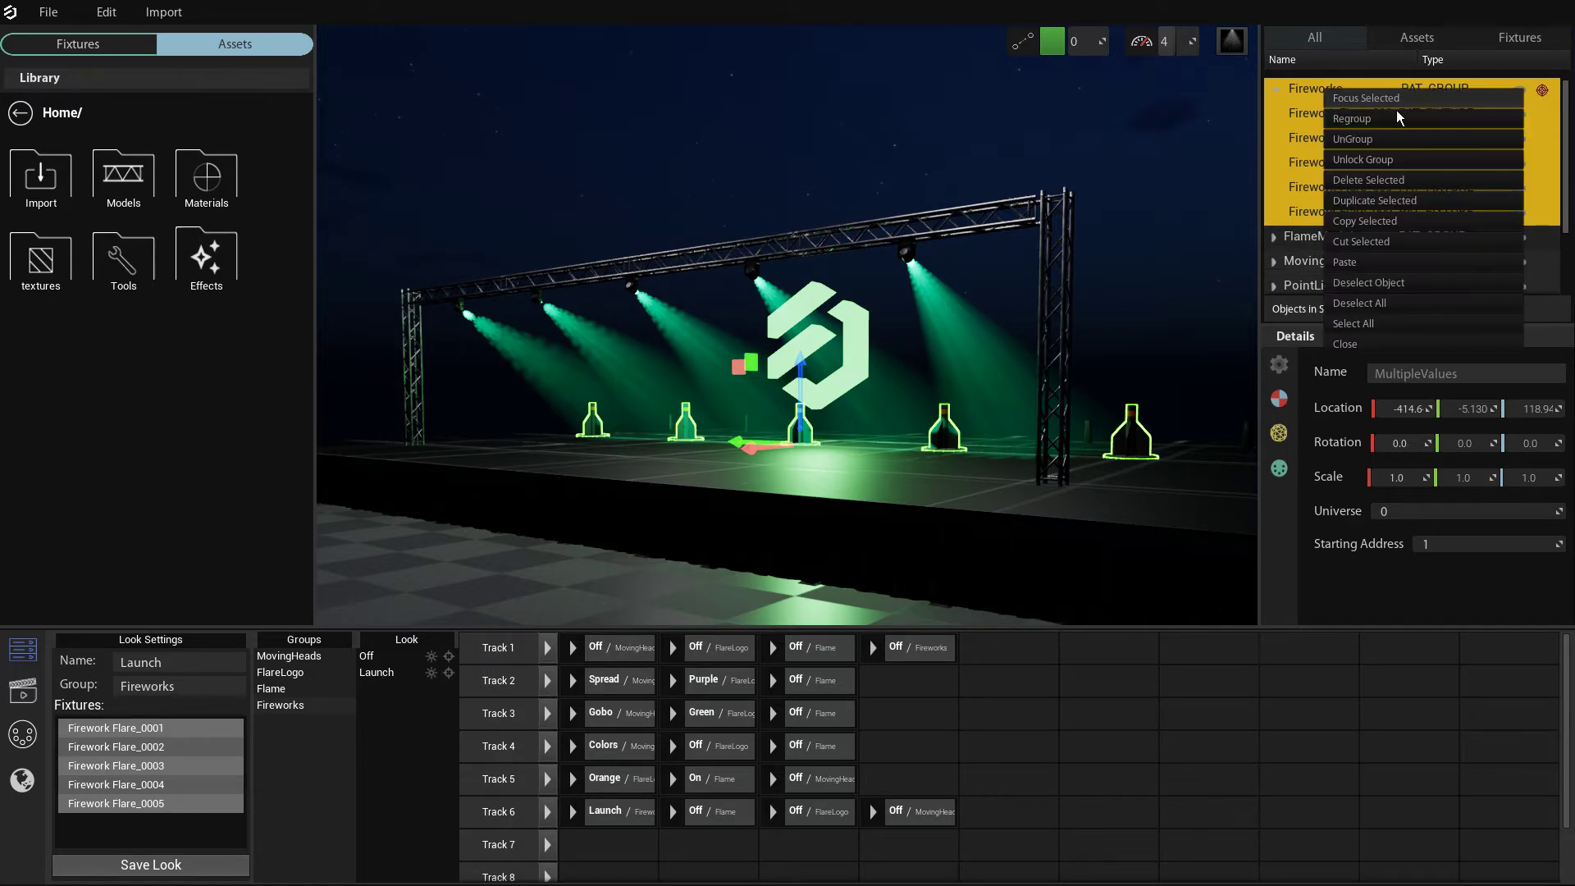
pyautogui.click(1414, 145)
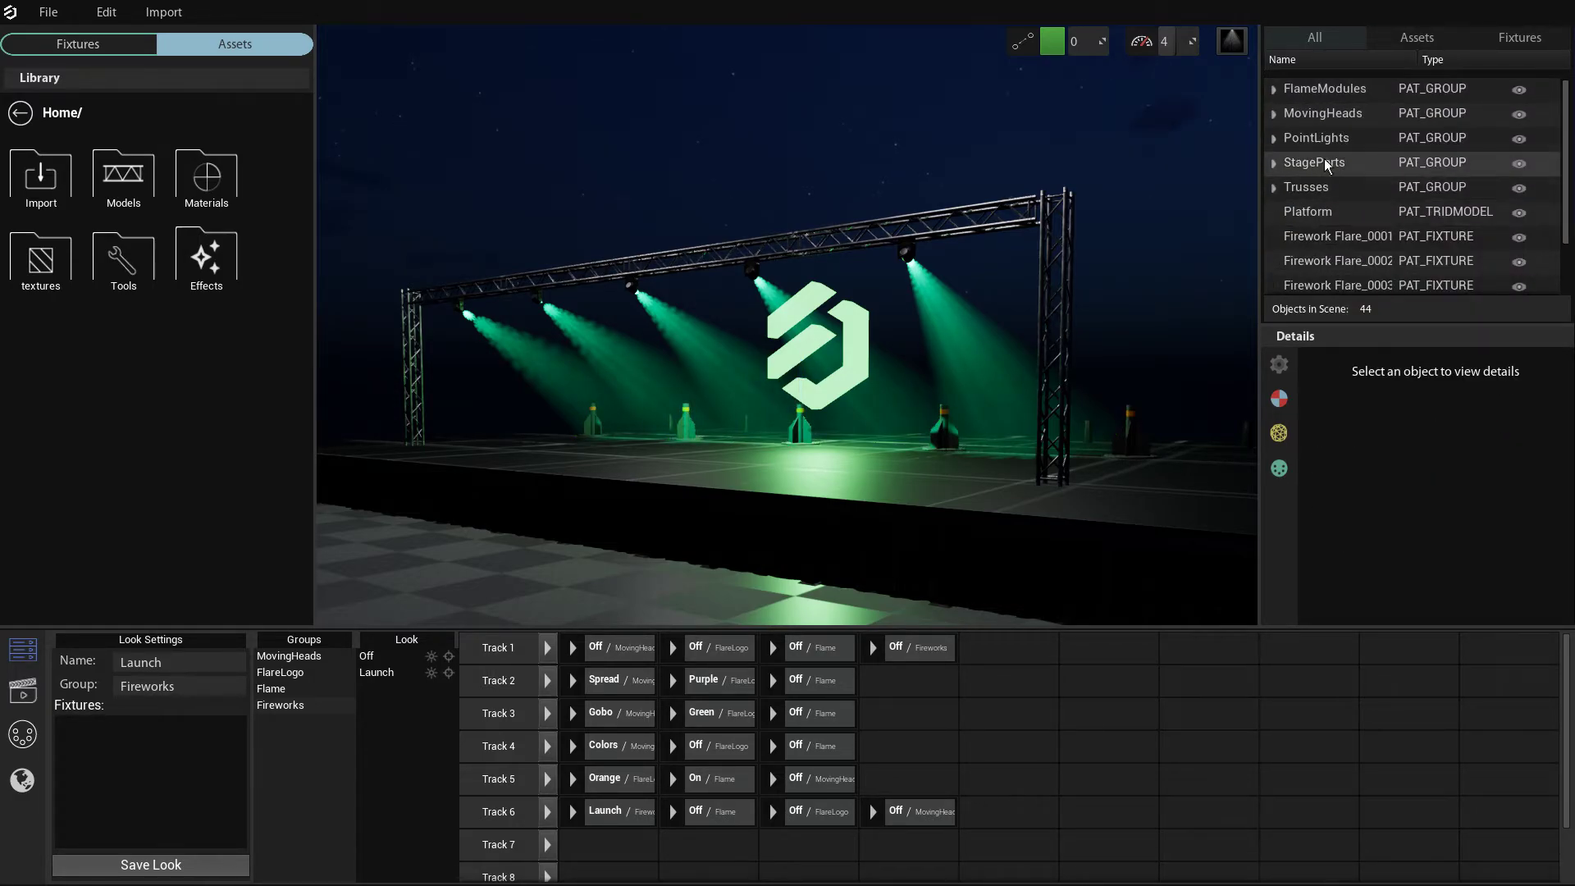
pyautogui.click(1354, 238)
pyautogui.scroll(-1, 1358, 258)
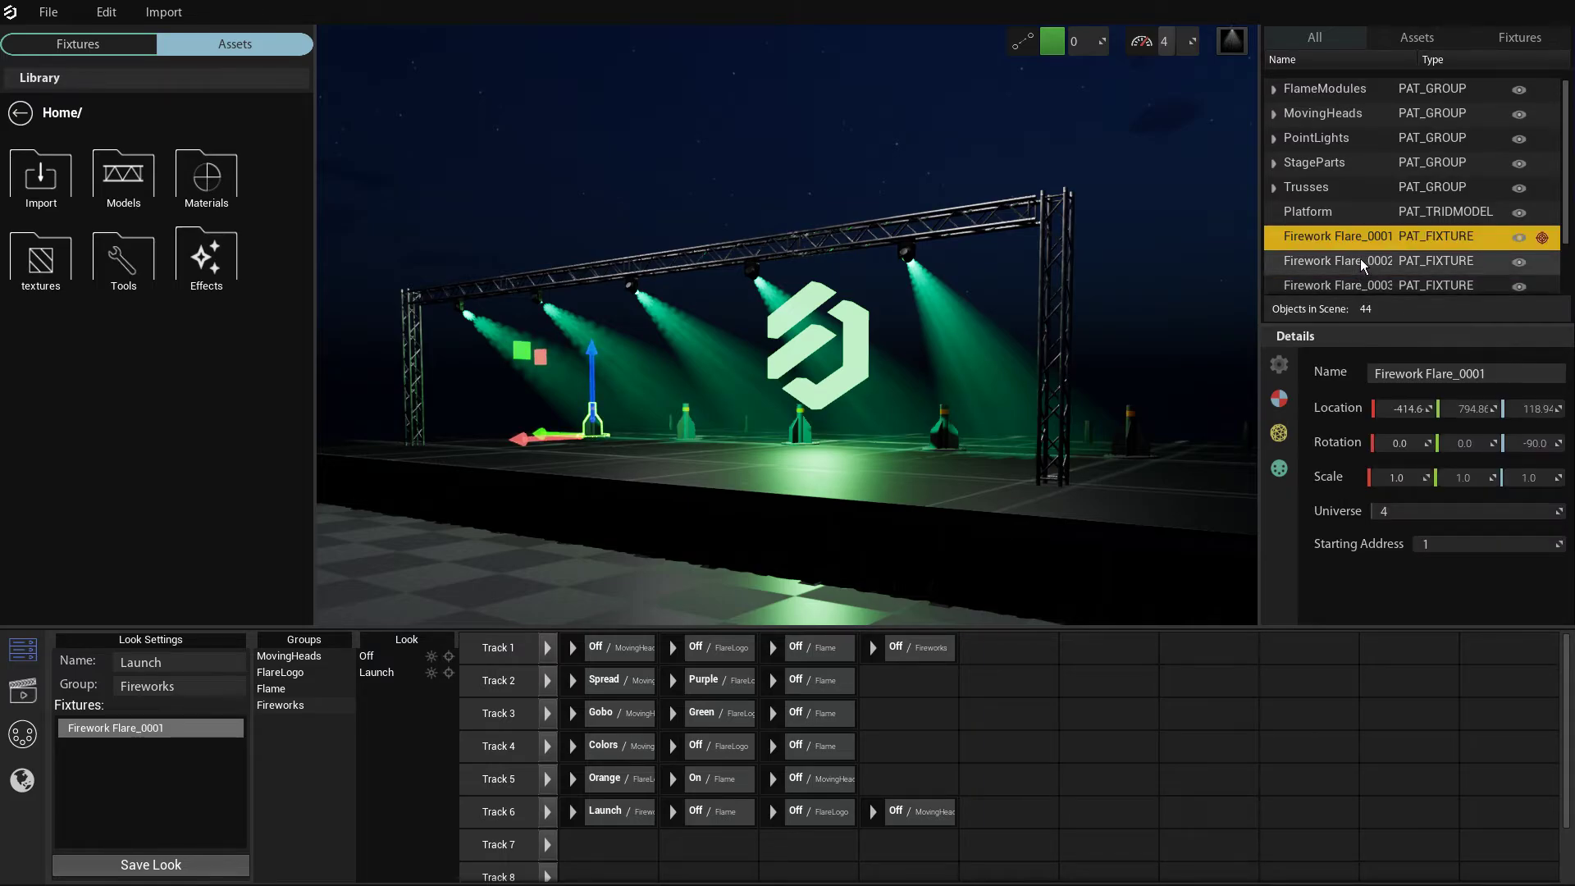
pyautogui.scroll(1, 1321, 123)
# - Expand the MovingHeads group and unlock it so its fixtures can be selected individually
pyautogui.click(1274, 114)
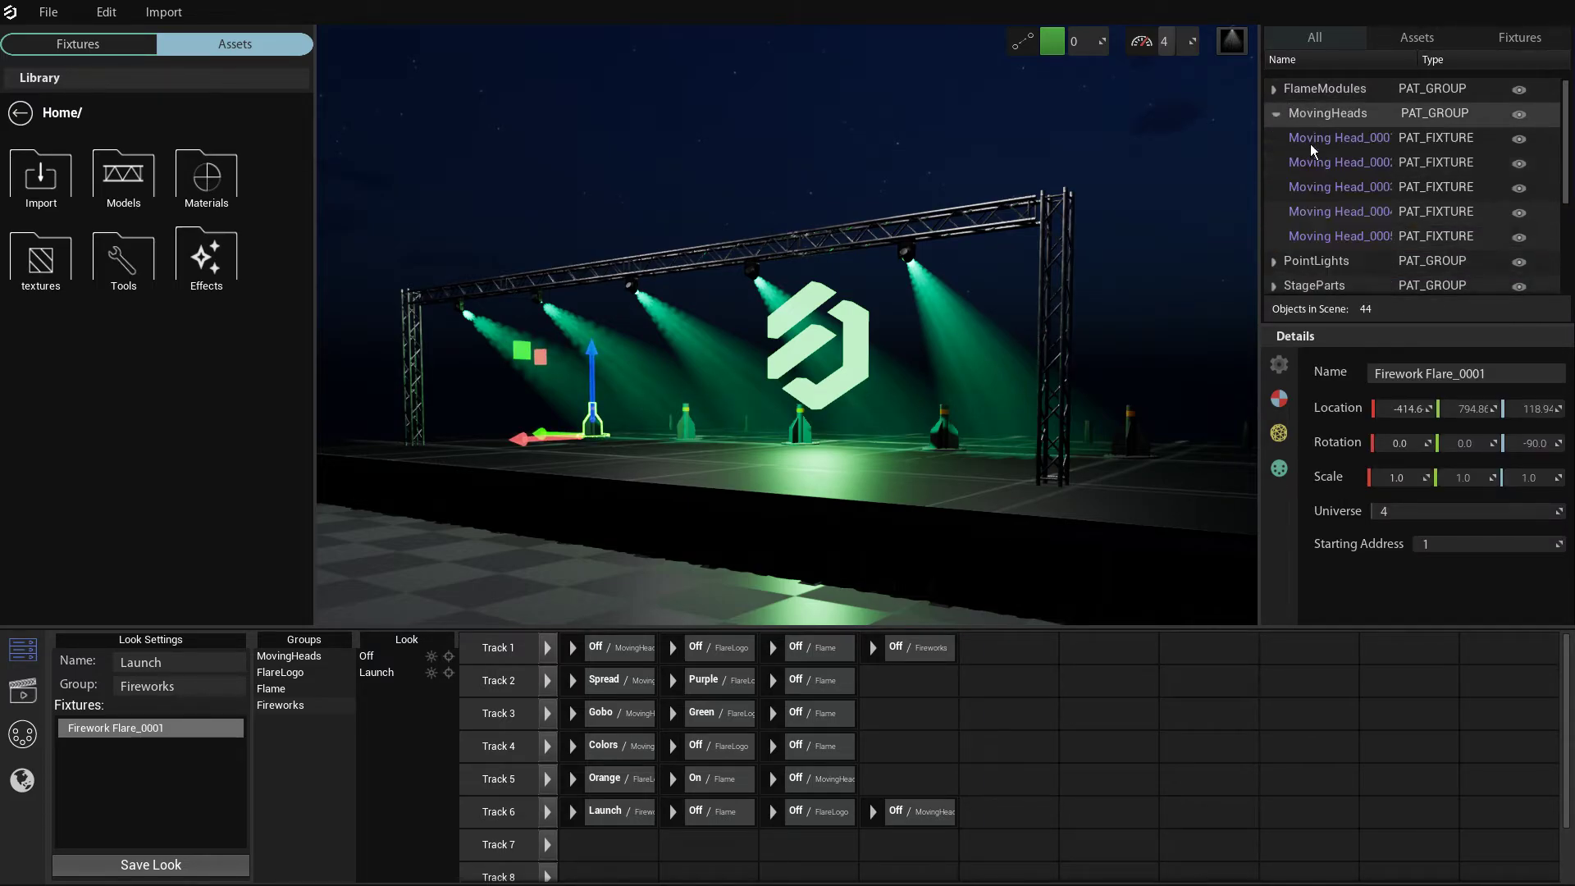
pyautogui.click(1350, 164)
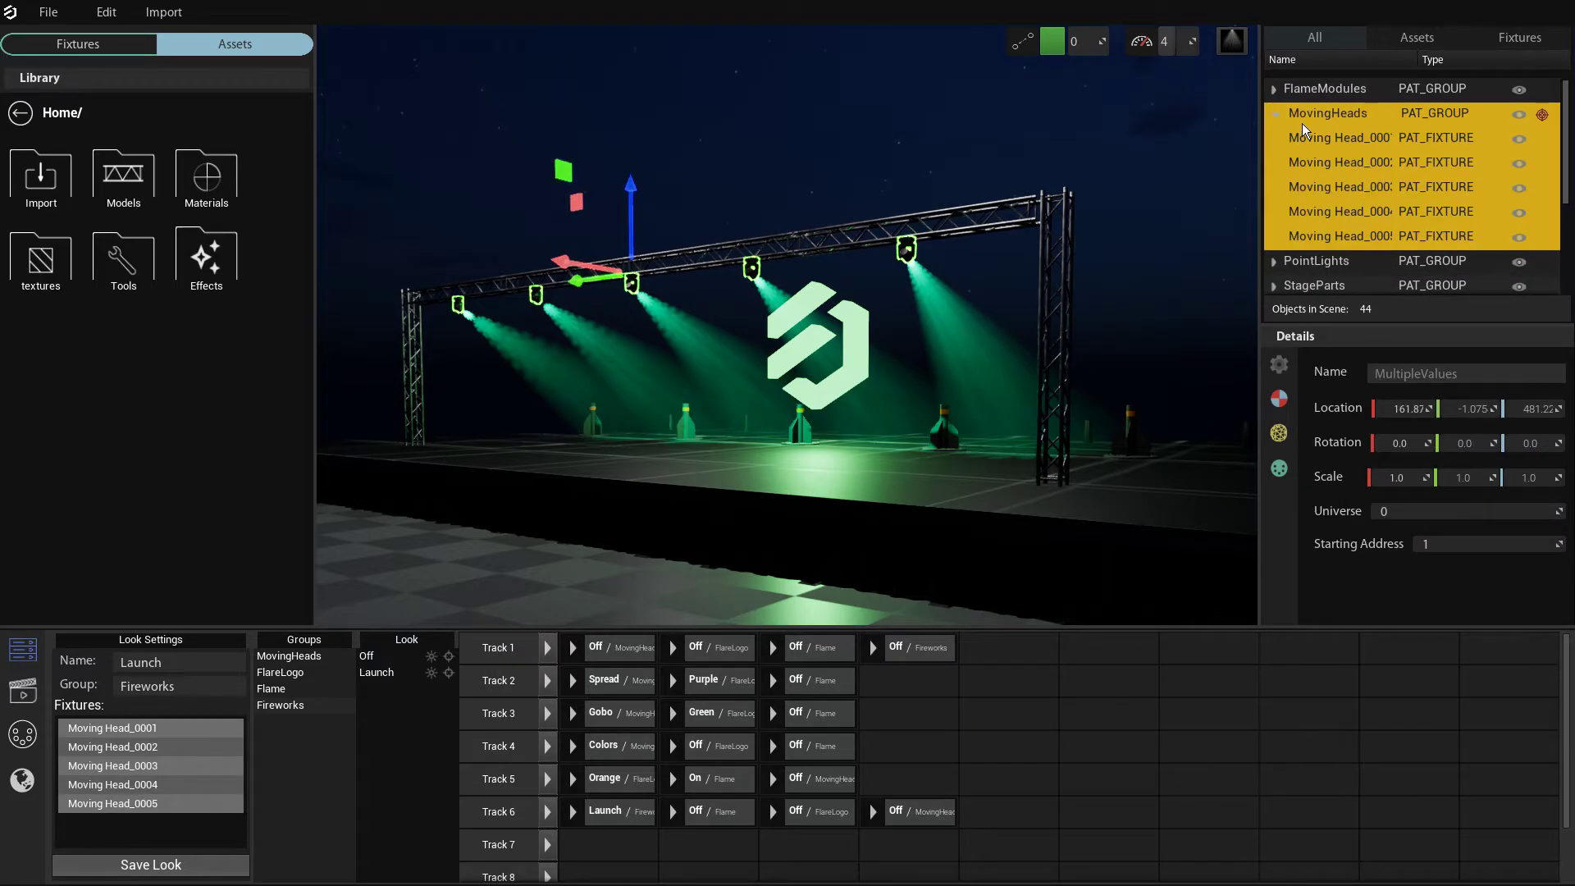
pyautogui.rightClick(1304, 115)
pyautogui.click(1376, 183)
# - Select Moving Head_0001, 0003 and 0002 individually, finish with Moving Head_0001 selected, and collapse the MovingHeads group
pyautogui.click(1345, 144)
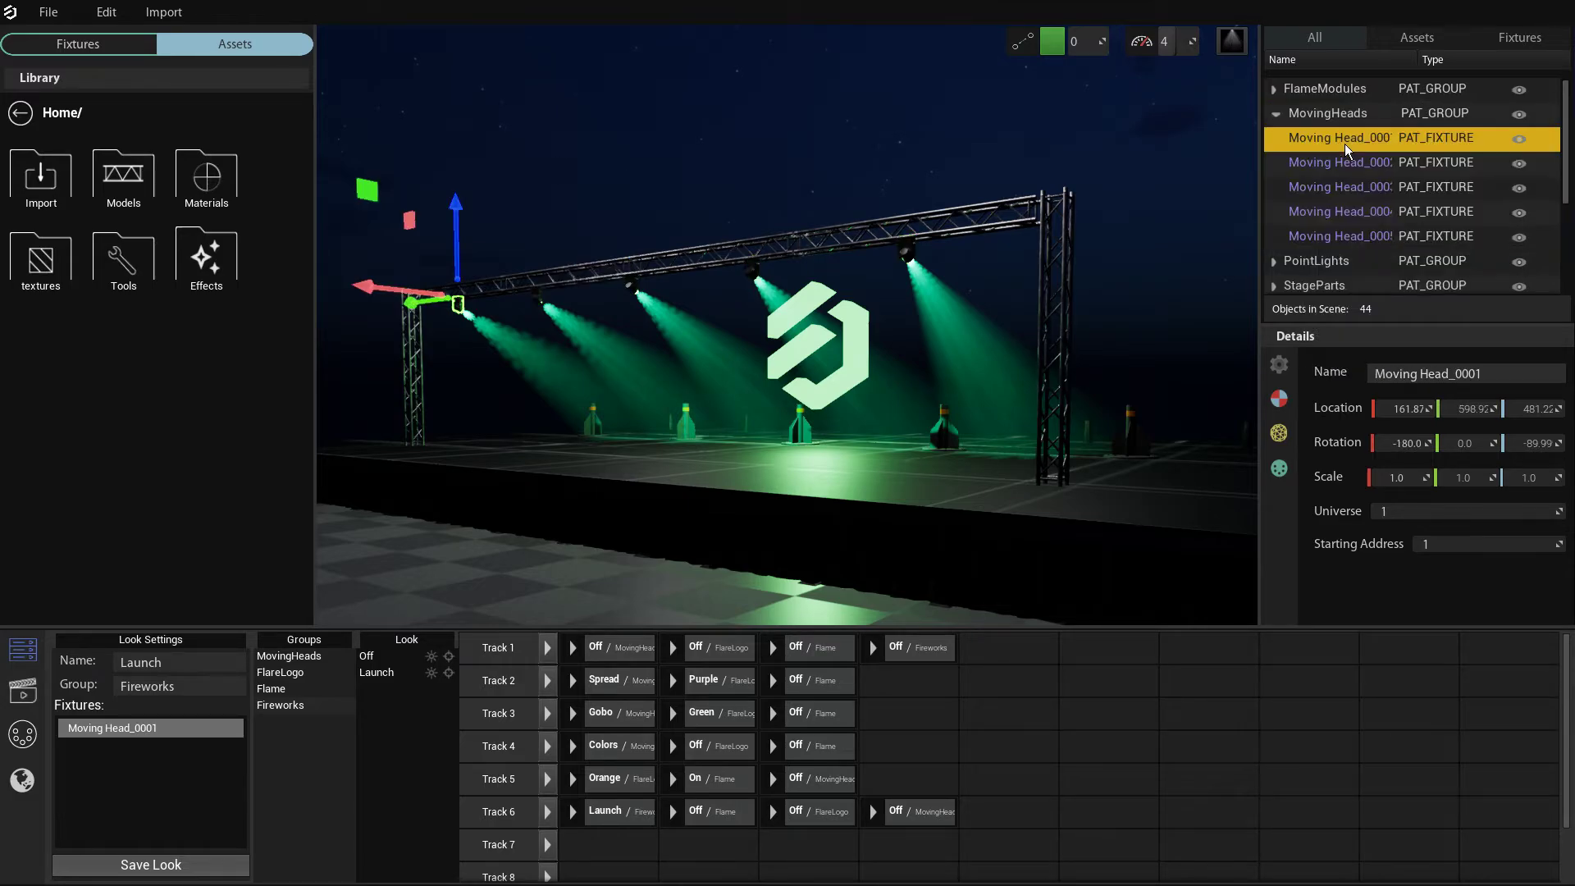
pyautogui.click(1350, 187)
pyautogui.click(1354, 162)
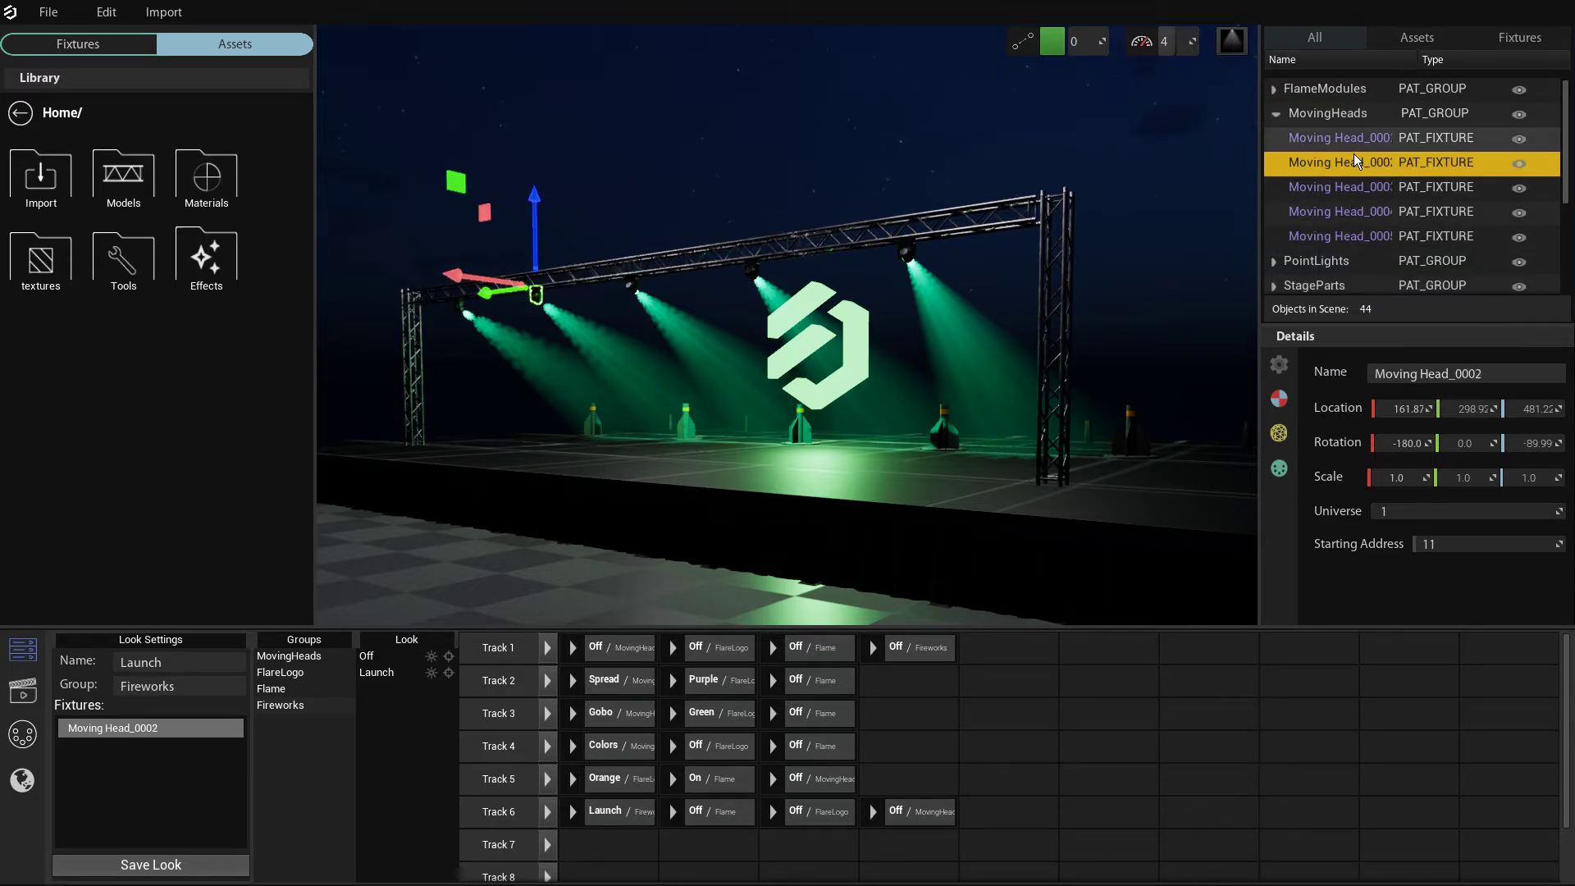
pyautogui.click(1331, 137)
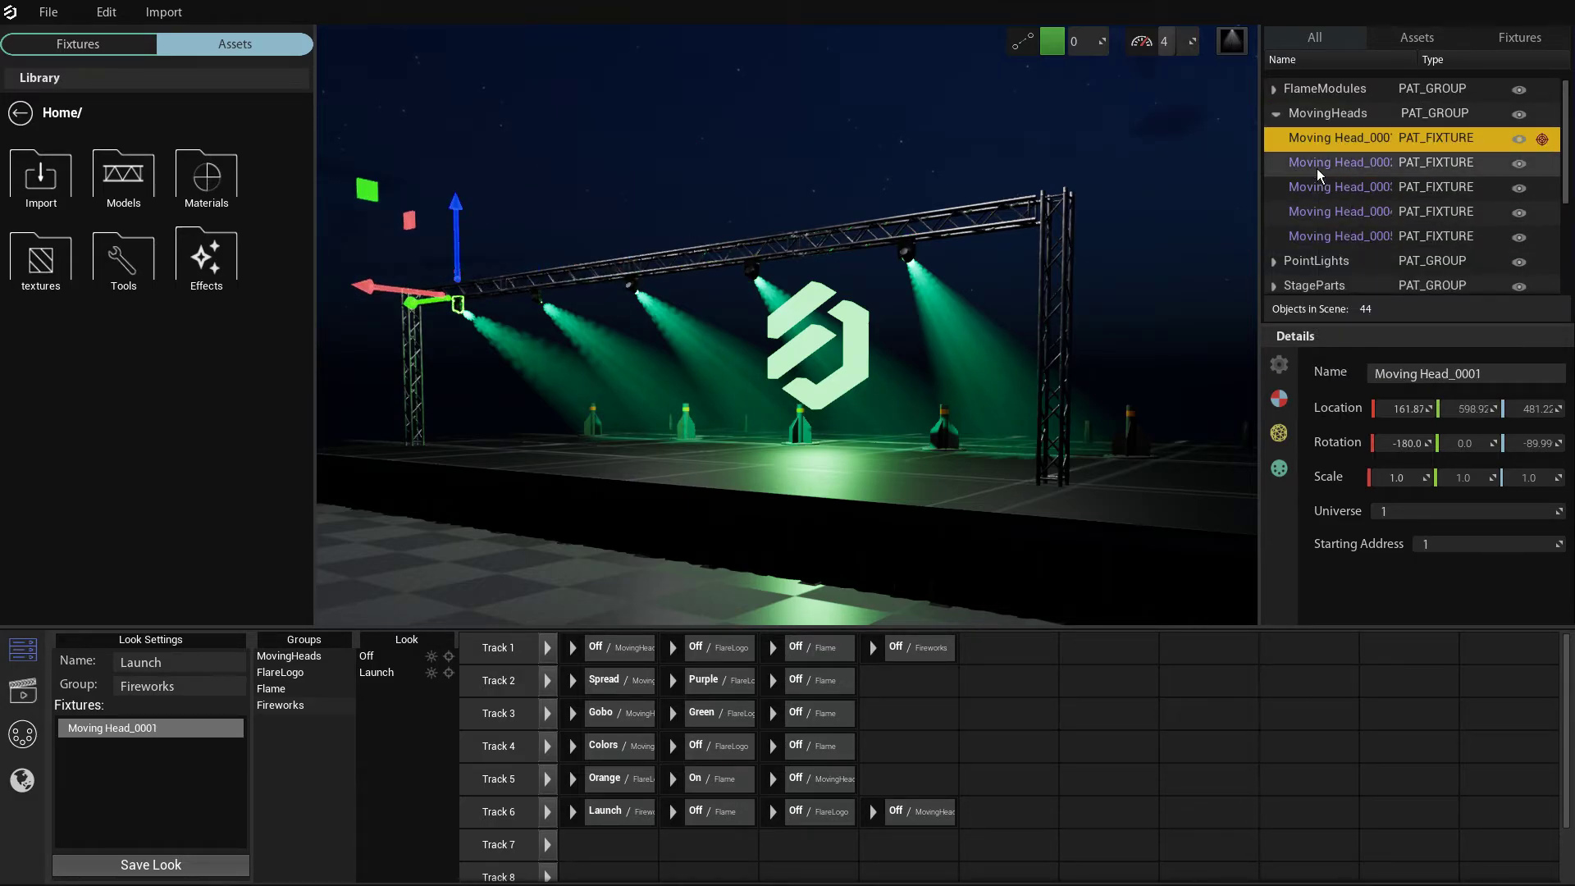
pyautogui.click(1277, 116)
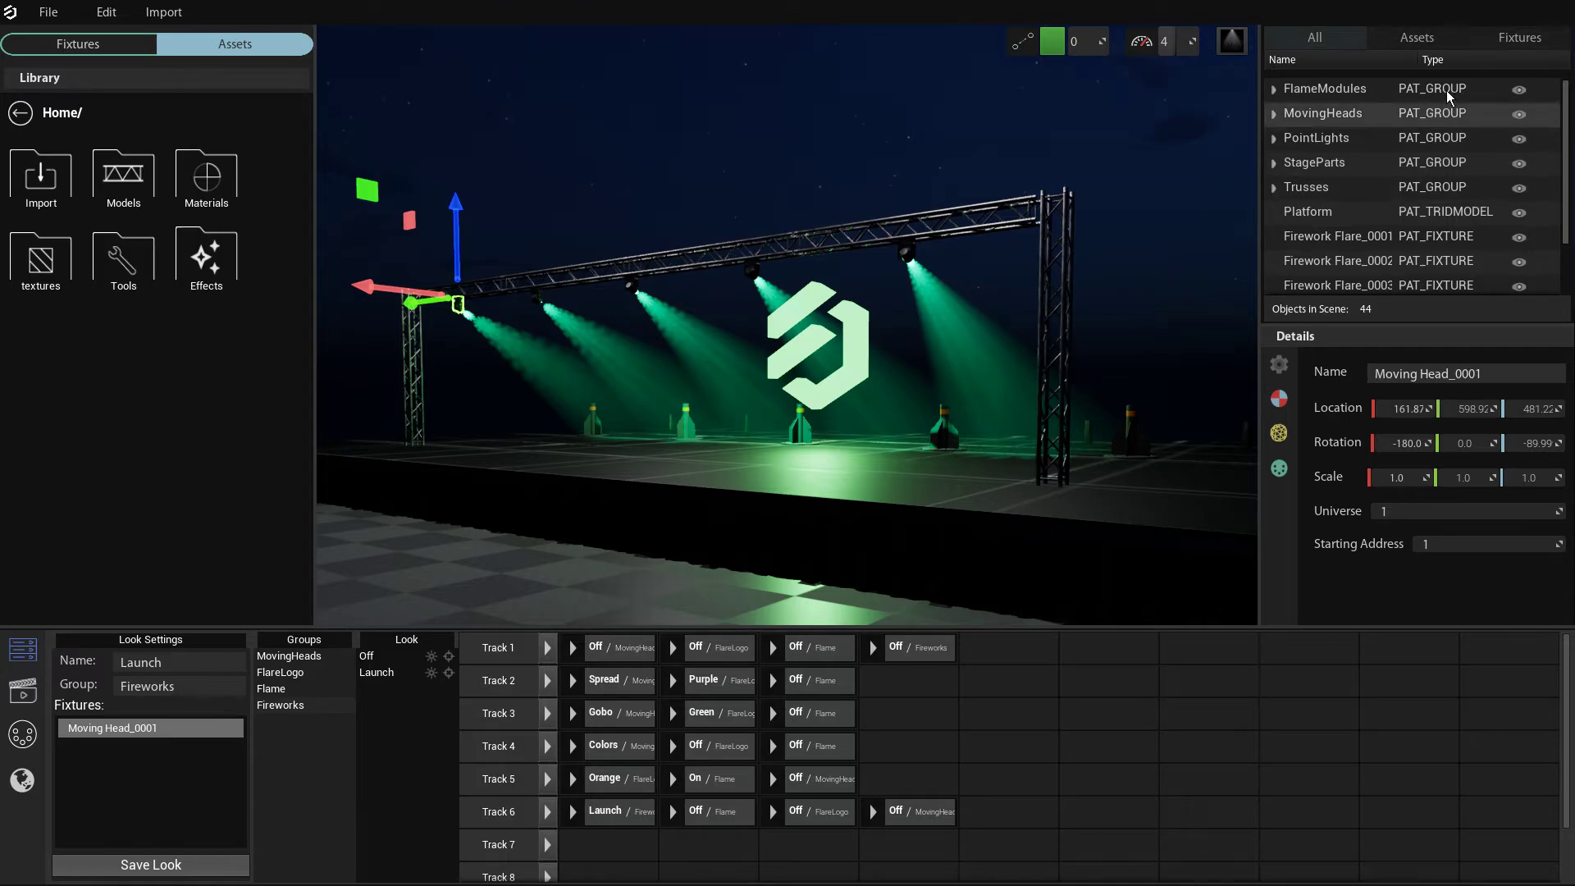
# - Filter the scene list to assets only, and expand and collapse the StageParts group to examine its models
pyautogui.click(1424, 44)
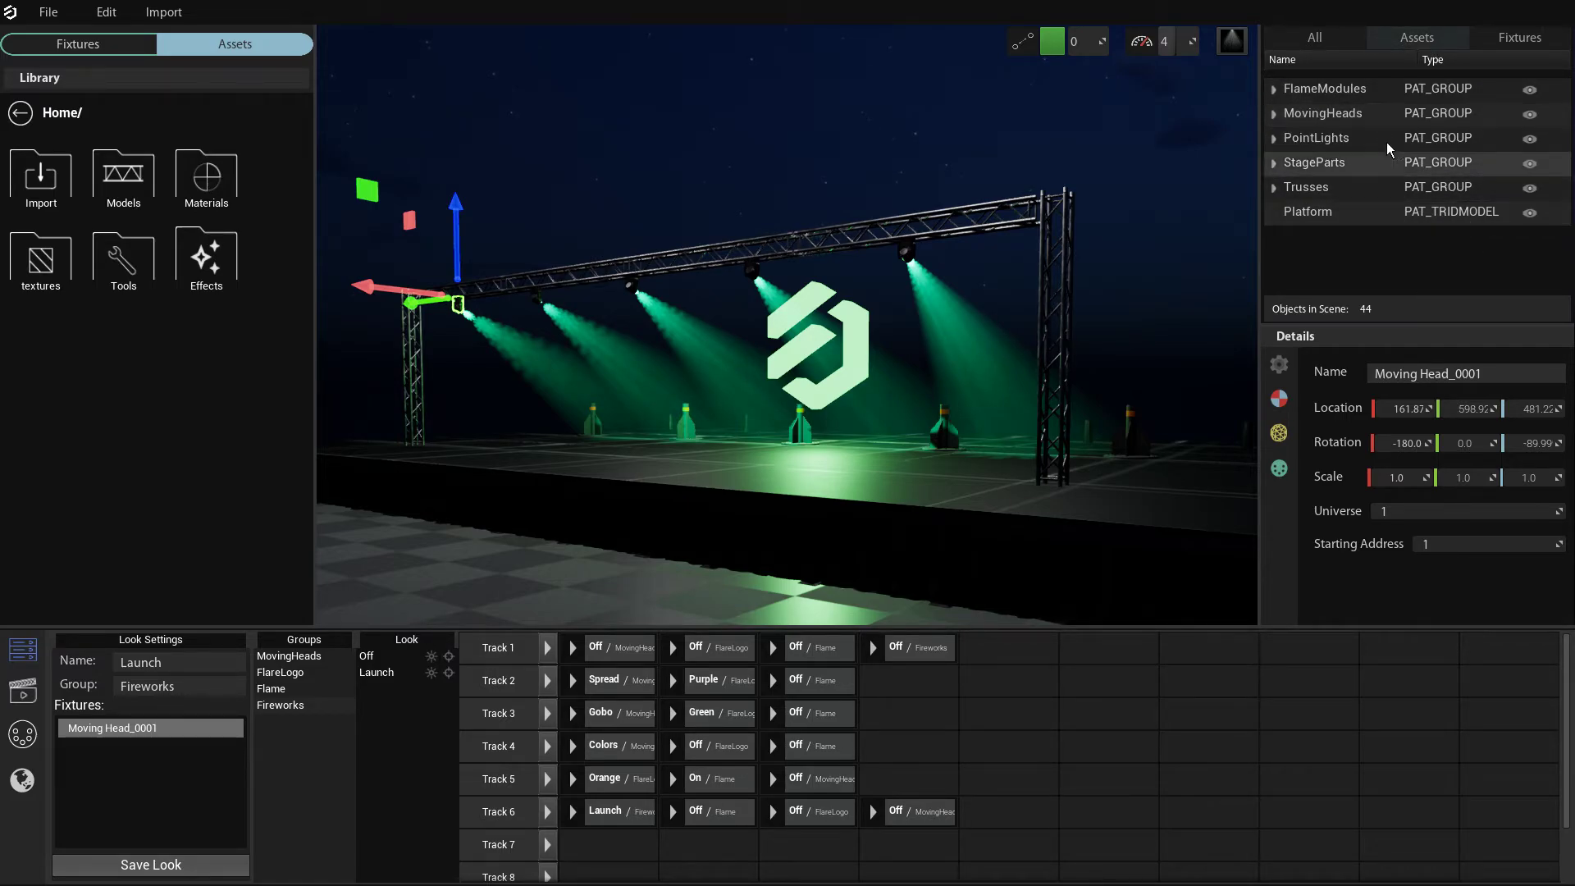
pyautogui.click(1282, 113)
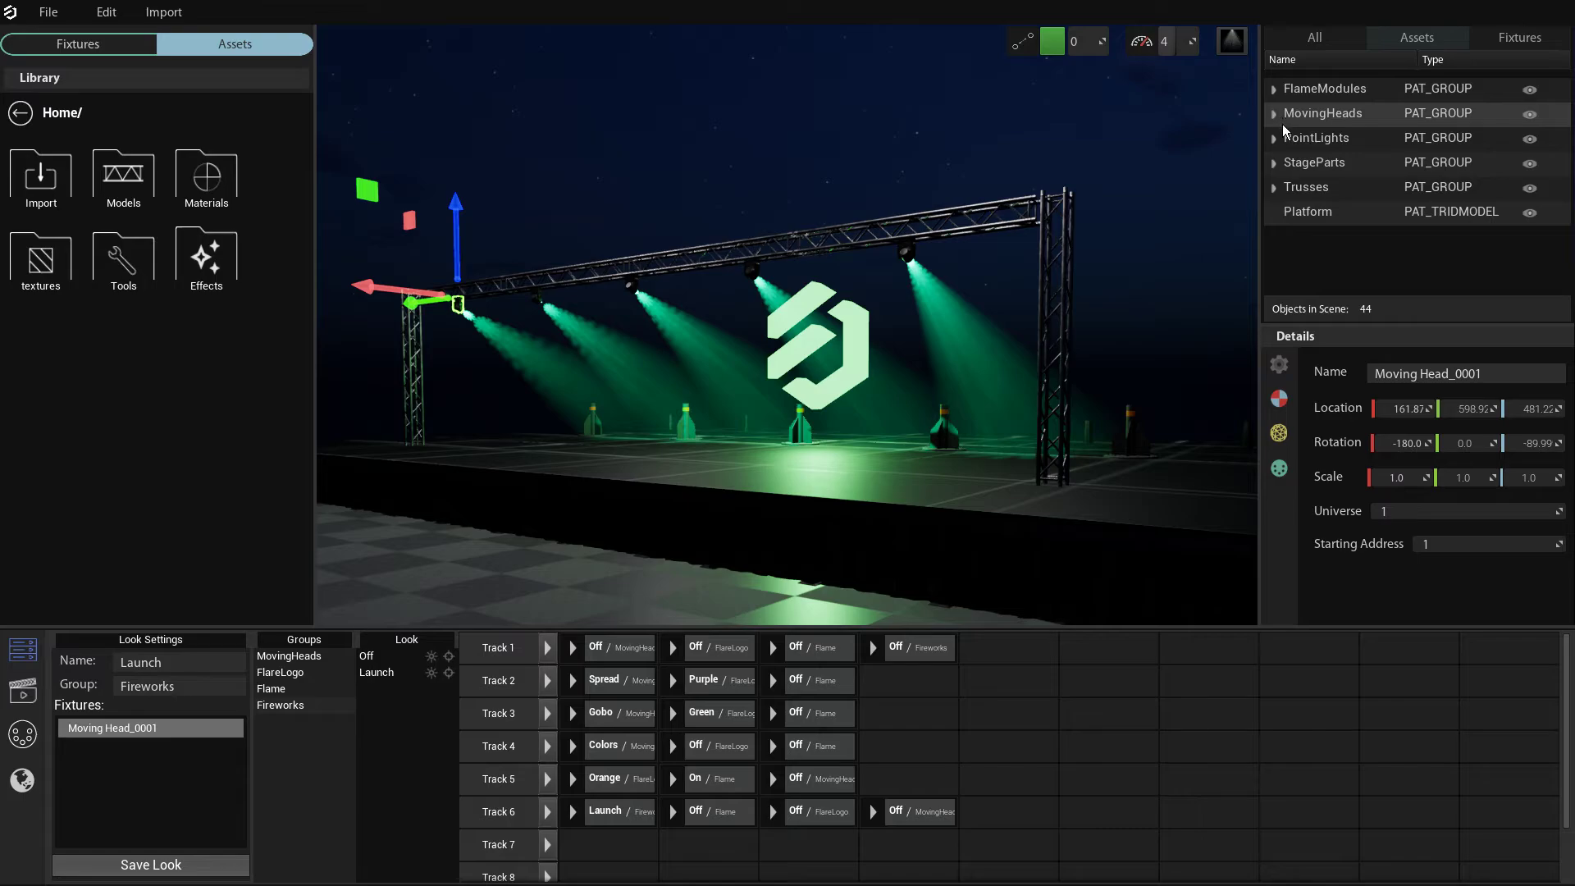
pyautogui.click(1283, 173)
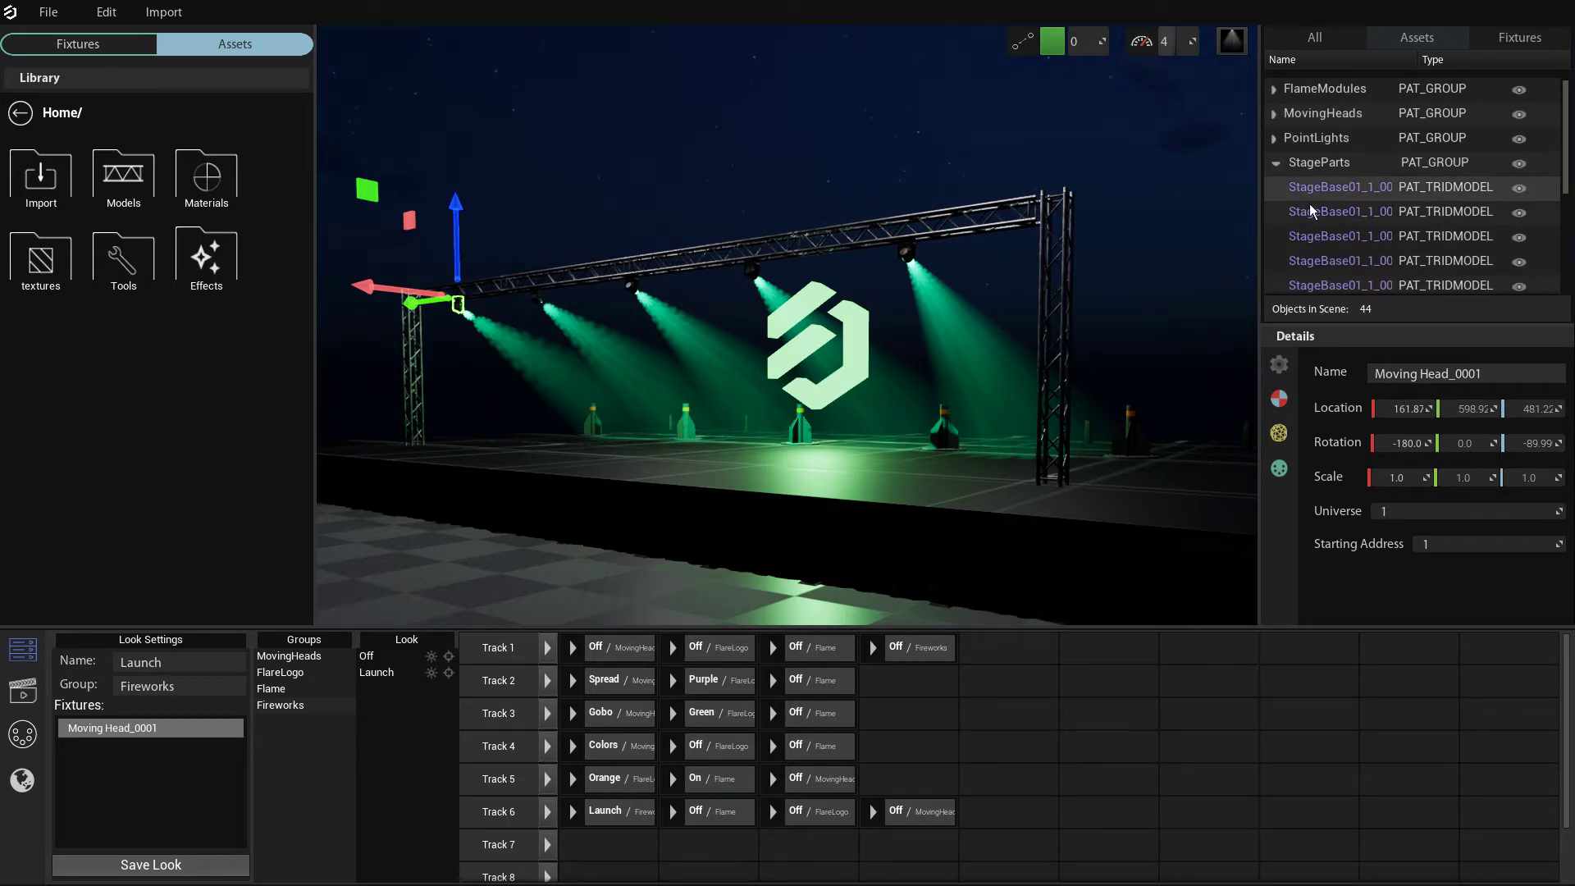
pyautogui.click(1286, 169)
# - Filter the scene list to fixtures only, and examine the fixtures' universes and addresses and the StageParts group
pyautogui.click(1526, 42)
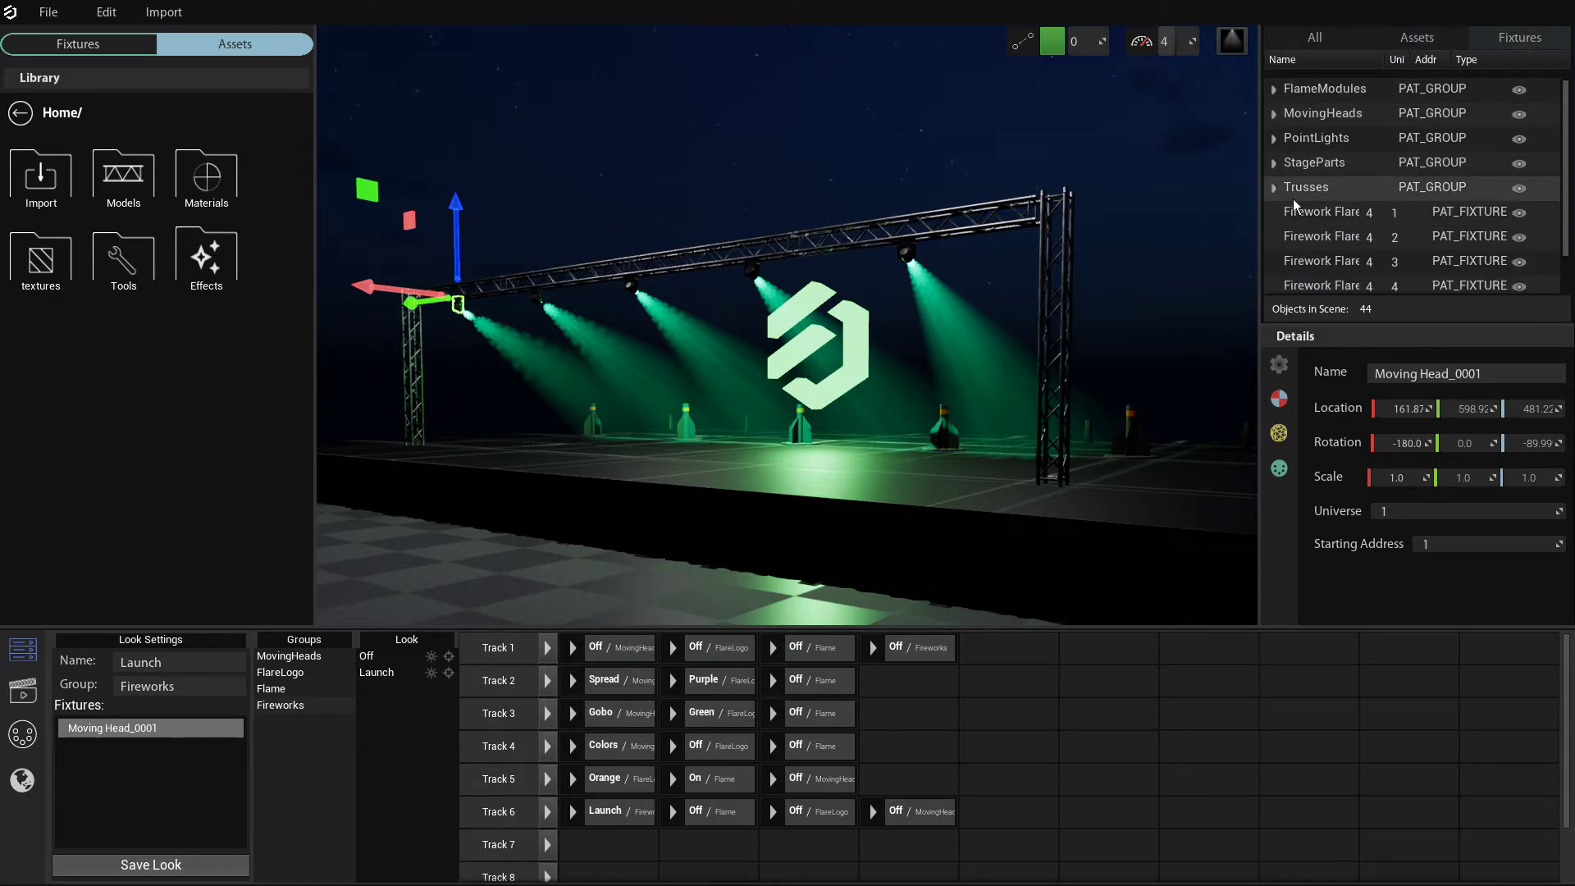
pyautogui.scroll(-1, 1338, 285)
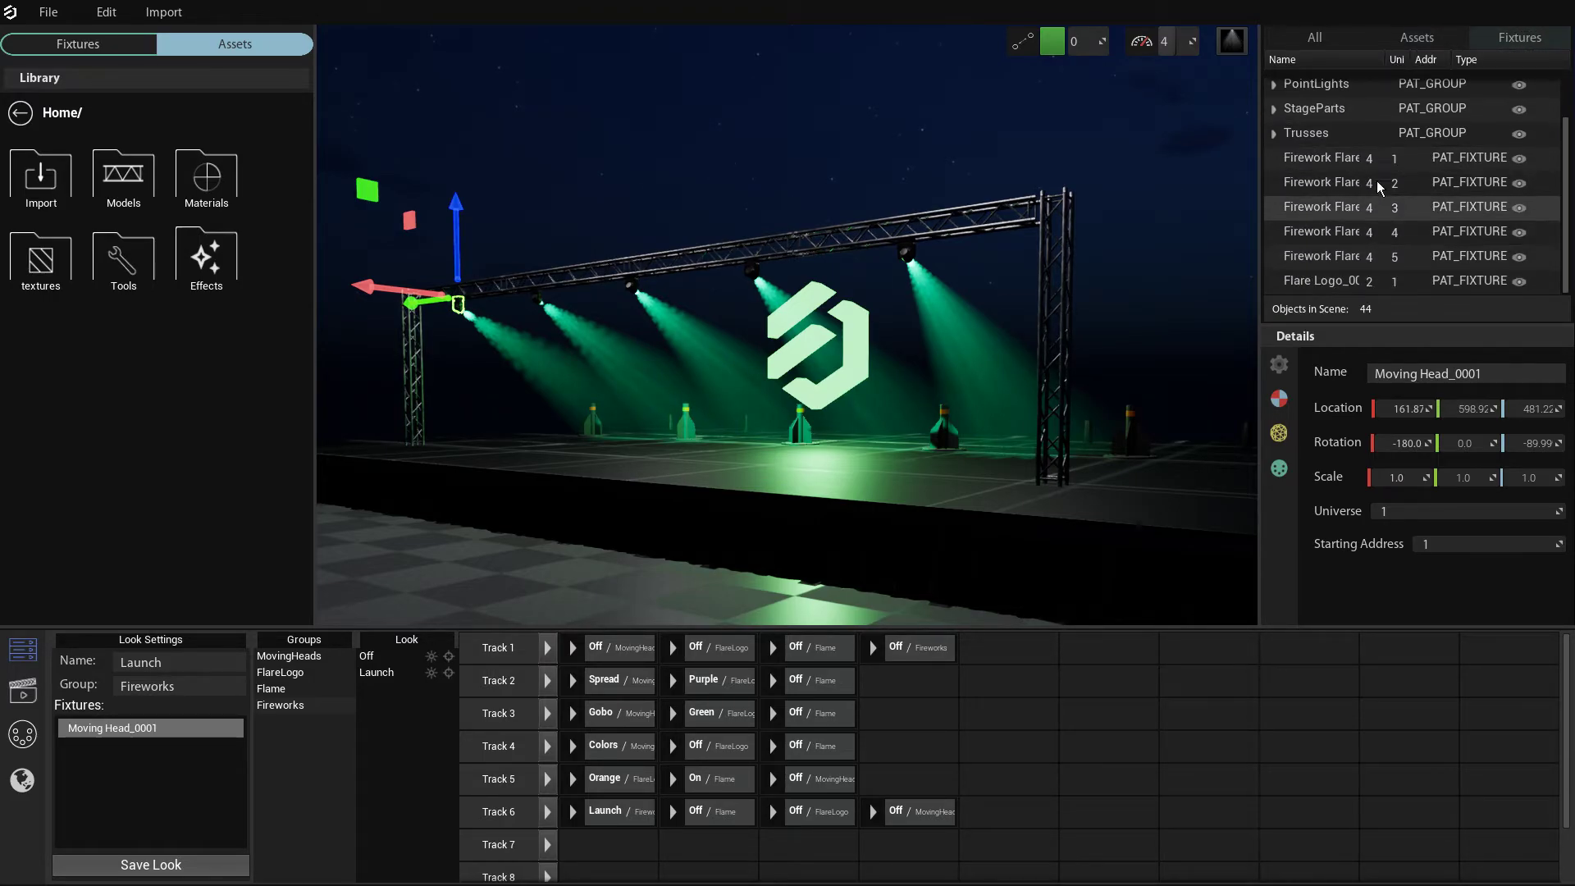
pyautogui.scroll(1, 1332, 225)
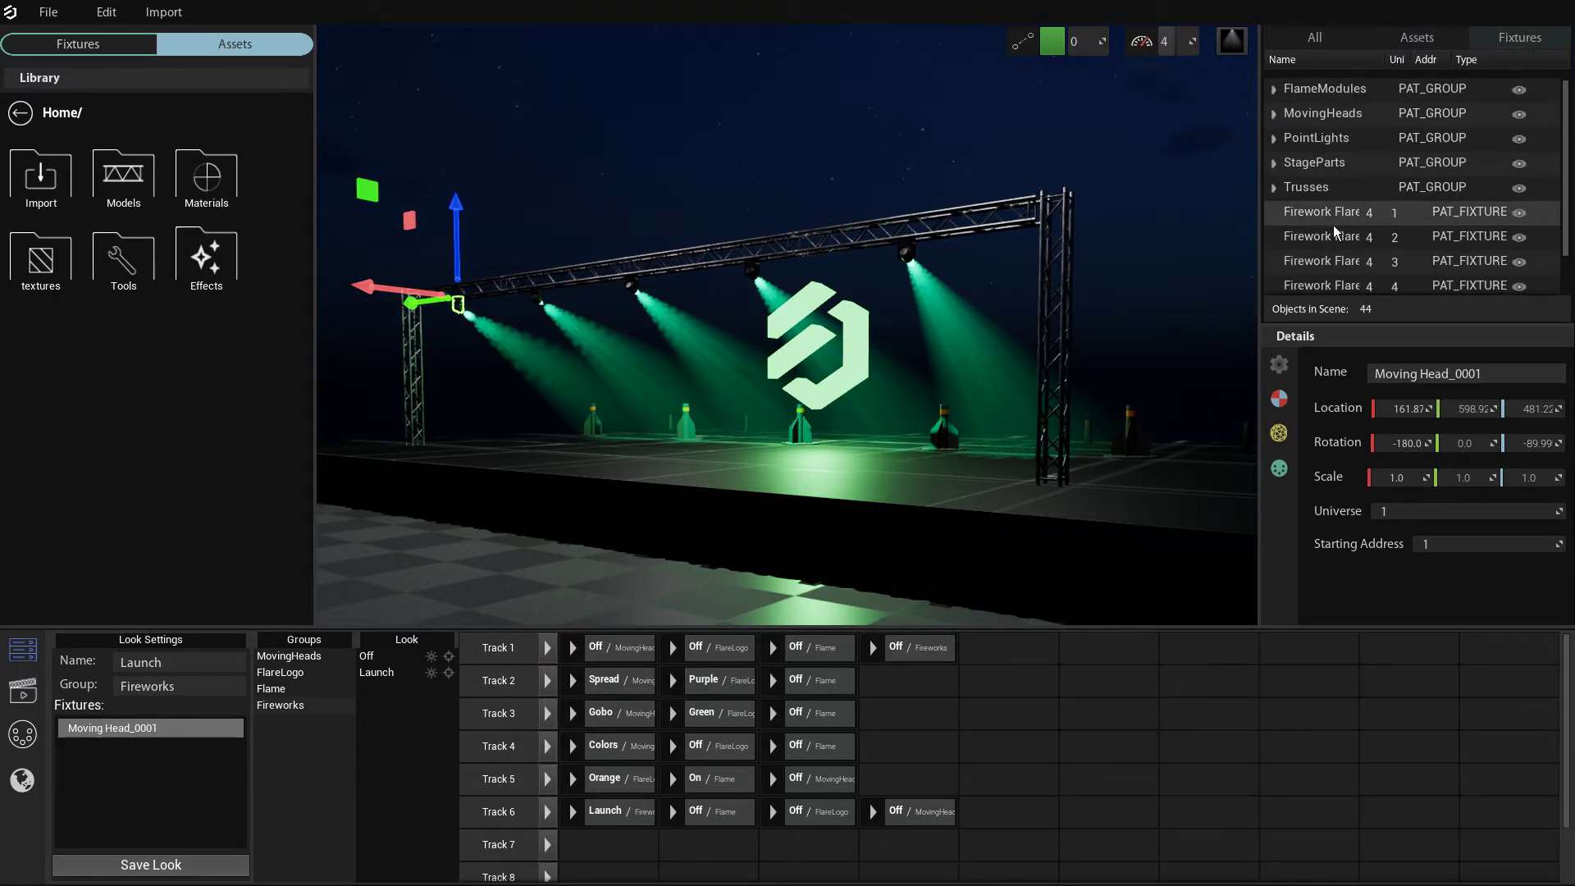
pyautogui.click(1284, 169)
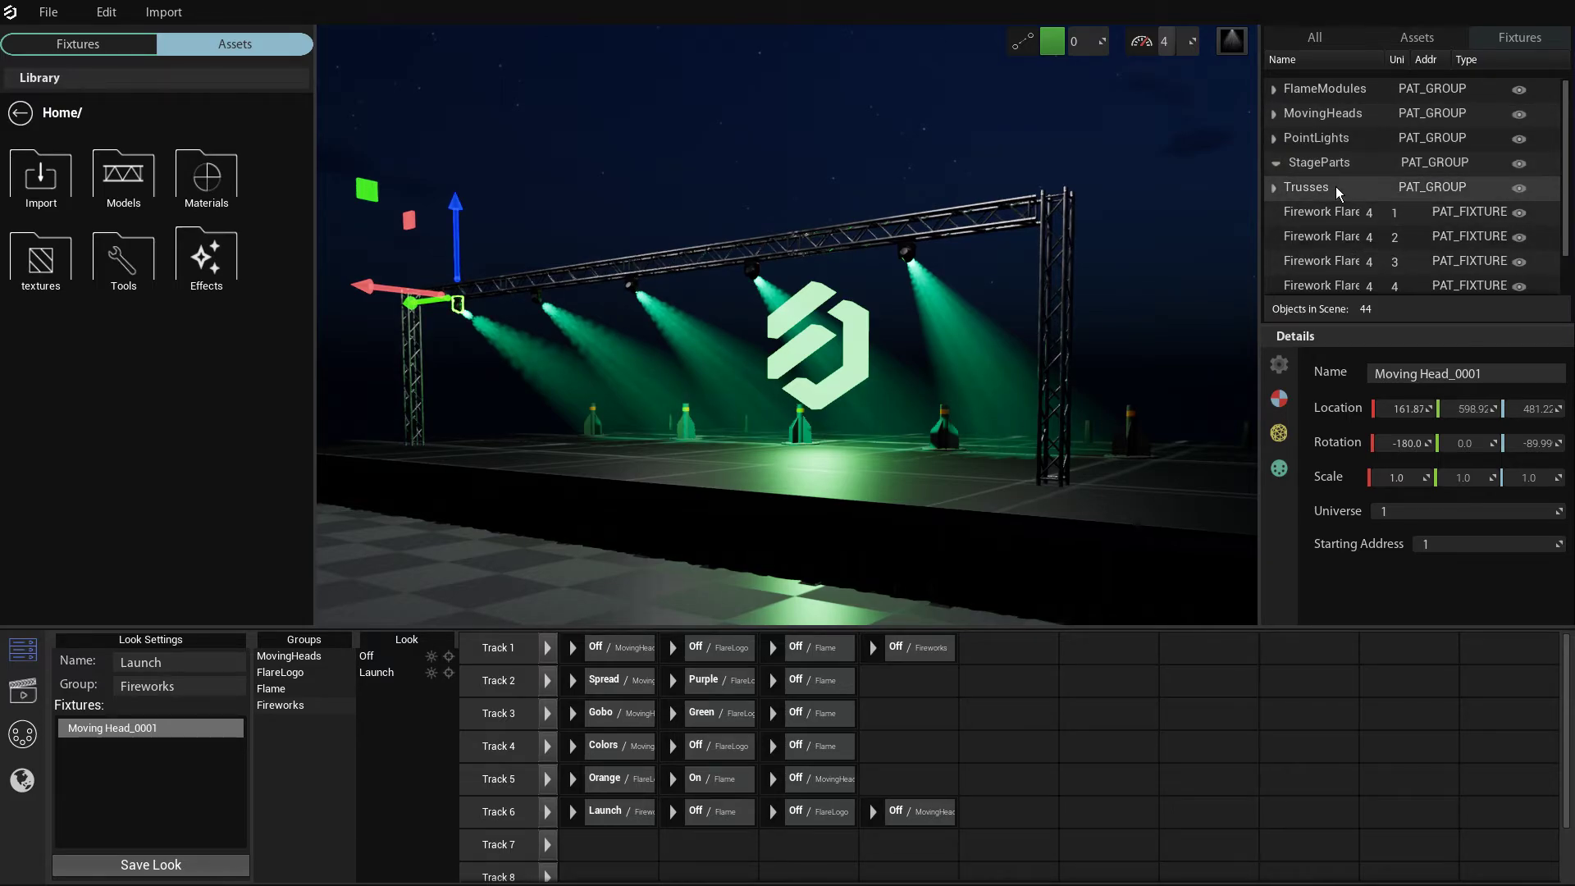
pyautogui.click(1287, 170)
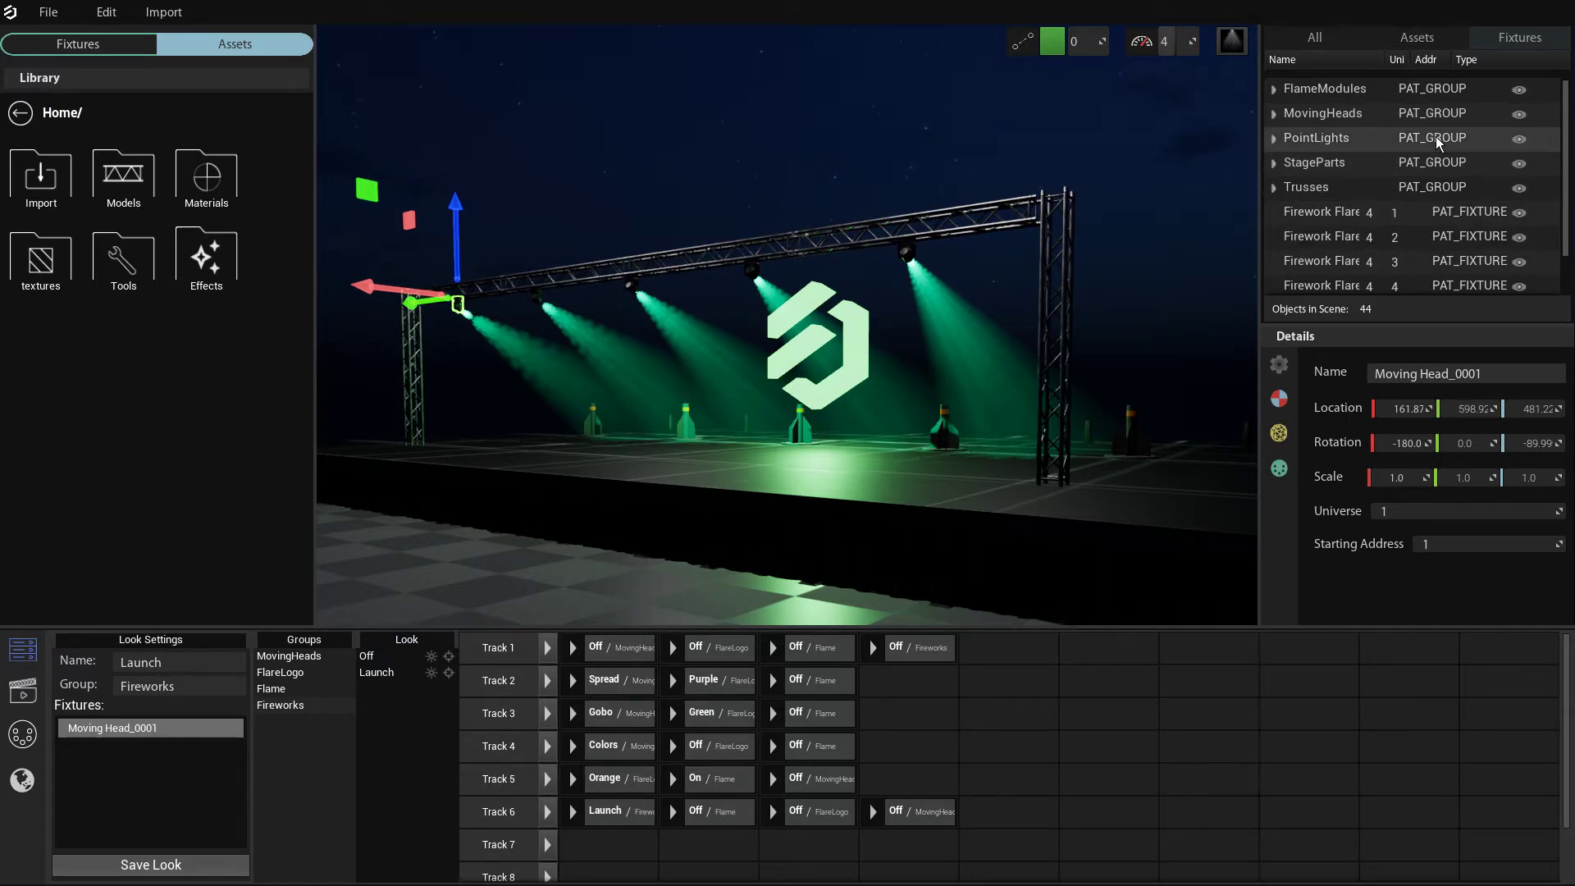
# - List all scene objects again, select the Platform and show its material details
pyautogui.click(1334, 37)
pyautogui.scroll(-2, 1377, 215)
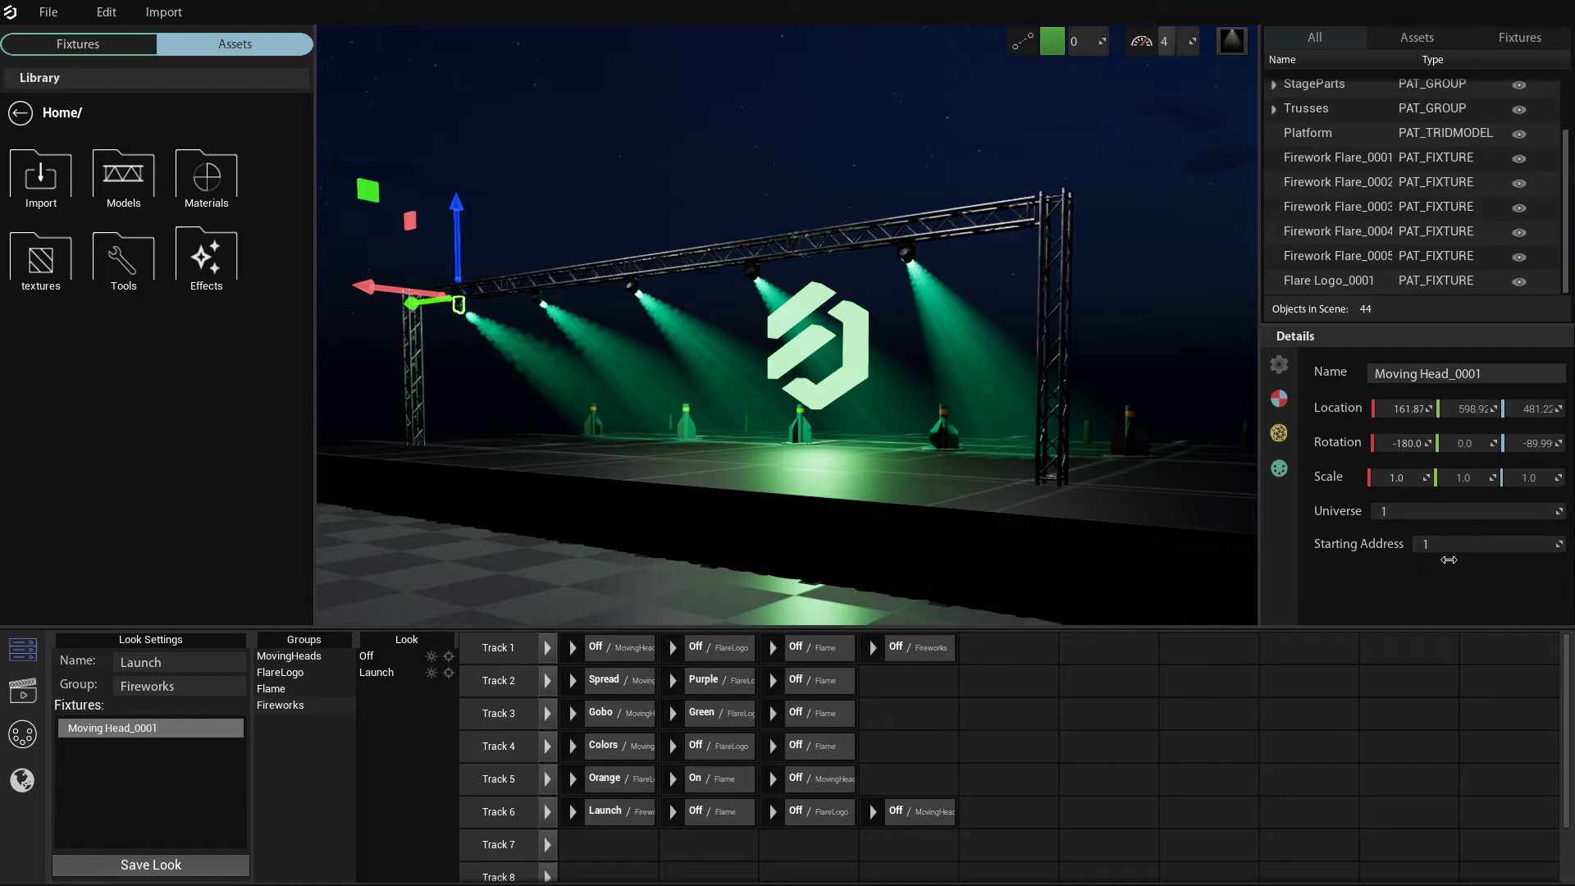
pyautogui.click(465, 598)
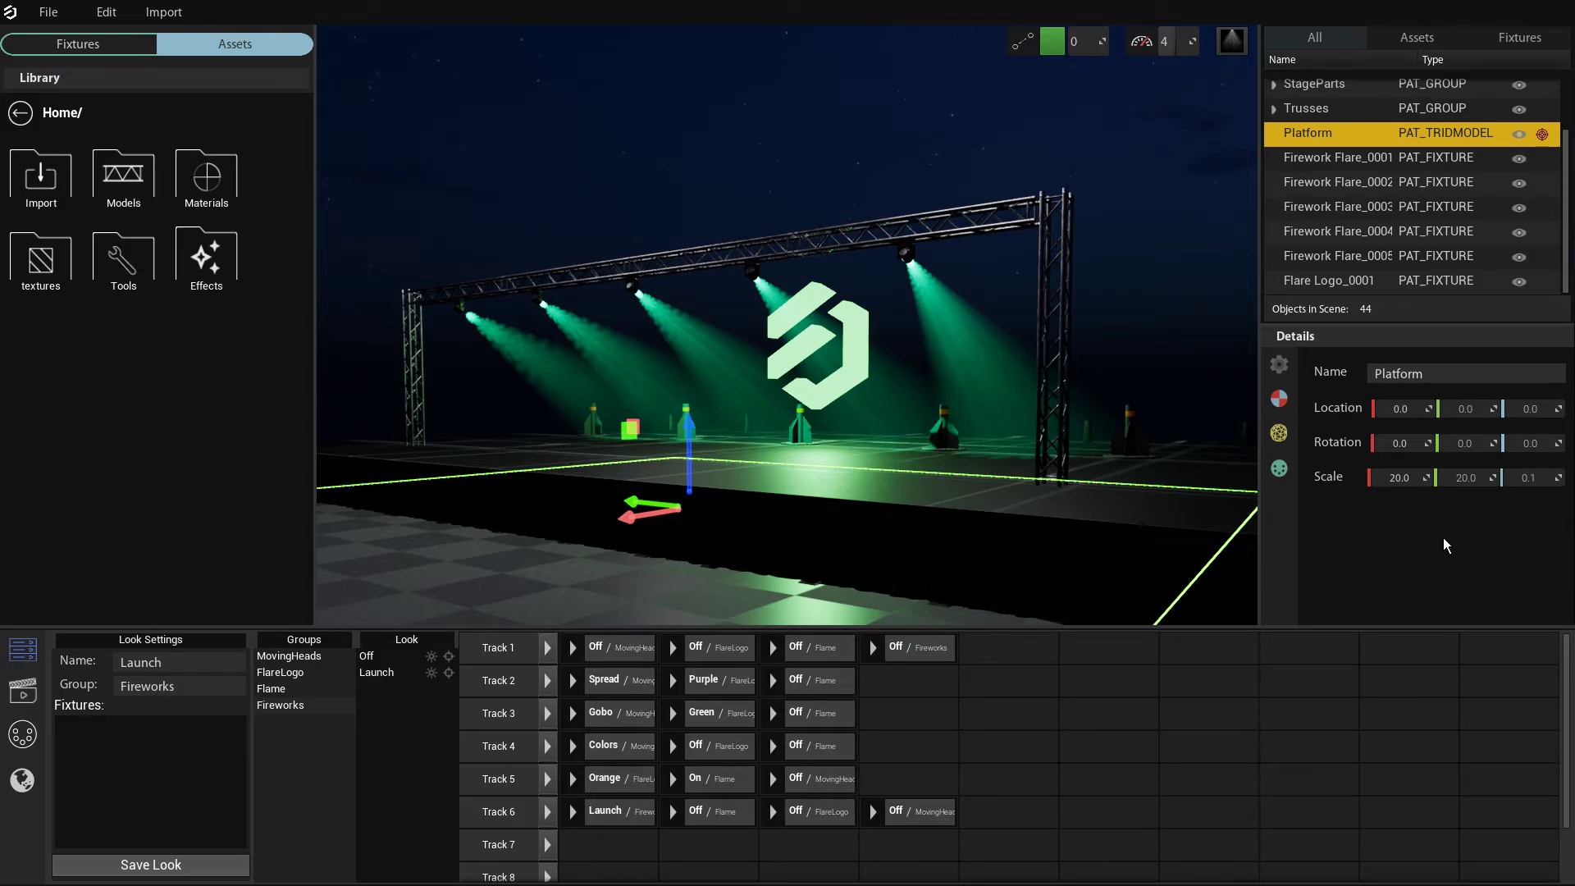
pyautogui.click(1291, 409)
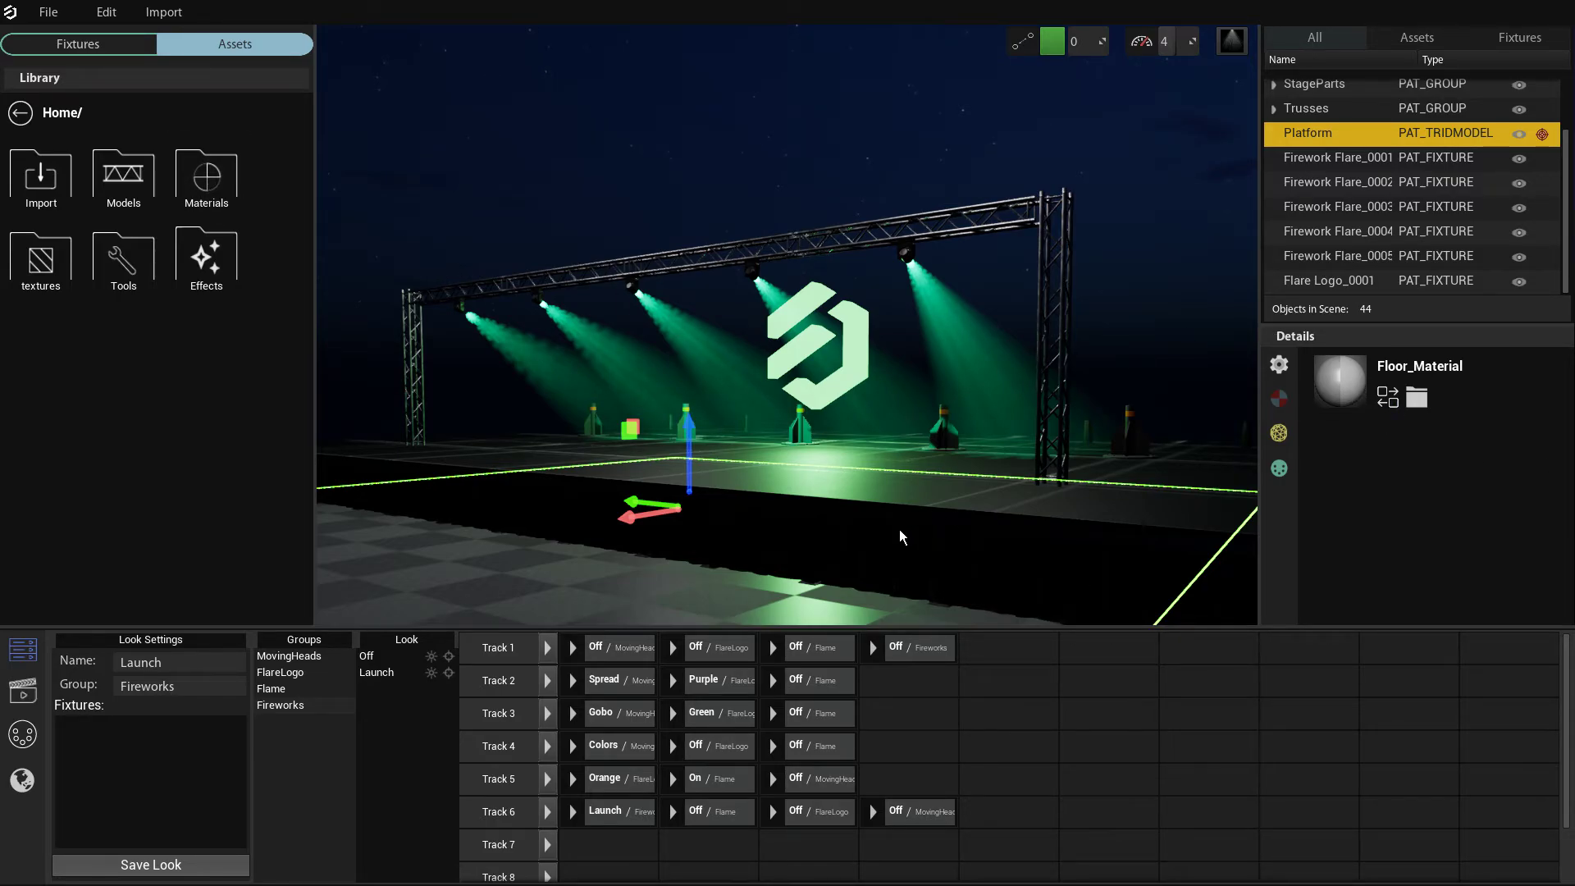
# - Replace the Platform's Floor_Material with Grass 1 from the default grass materials
pyautogui.doubleClick(220, 189)
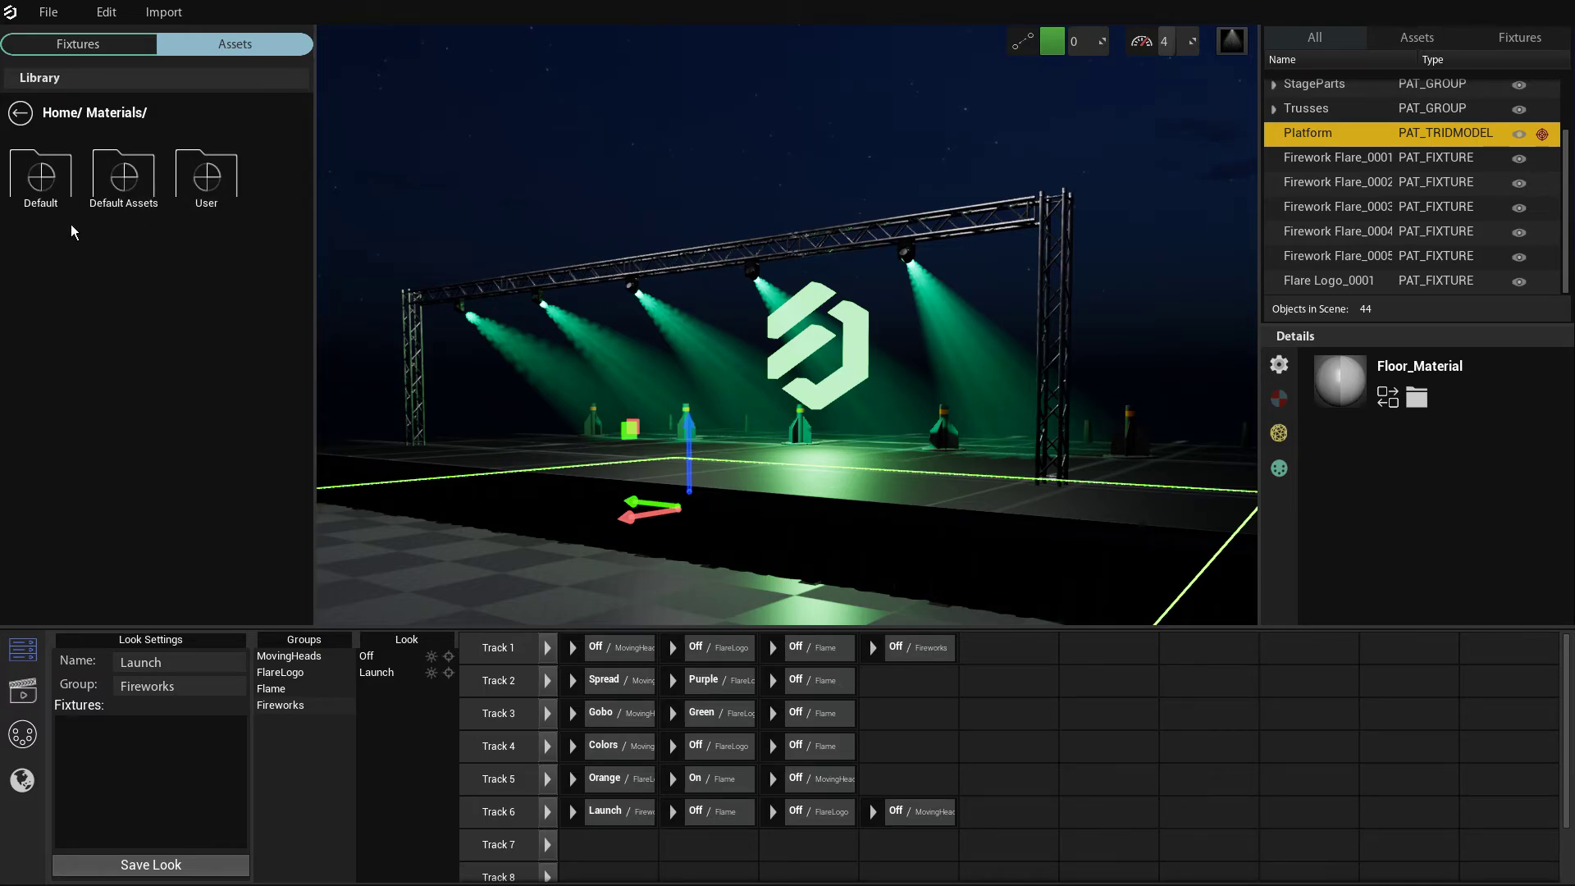
pyautogui.doubleClick(42, 197)
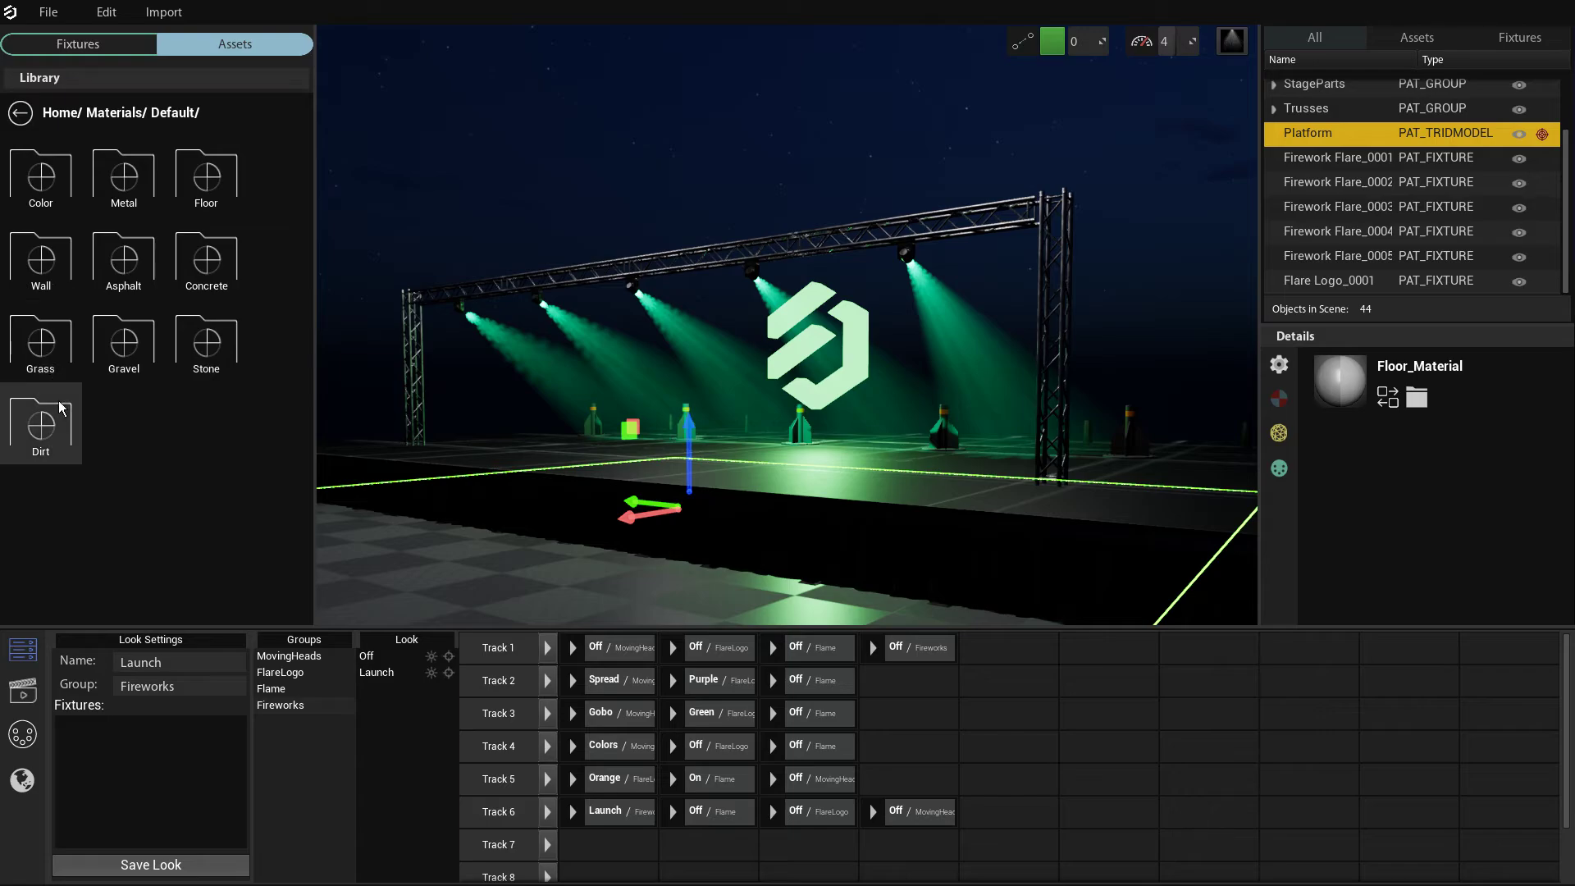
pyautogui.doubleClick(49, 349)
pyautogui.click(69, 185)
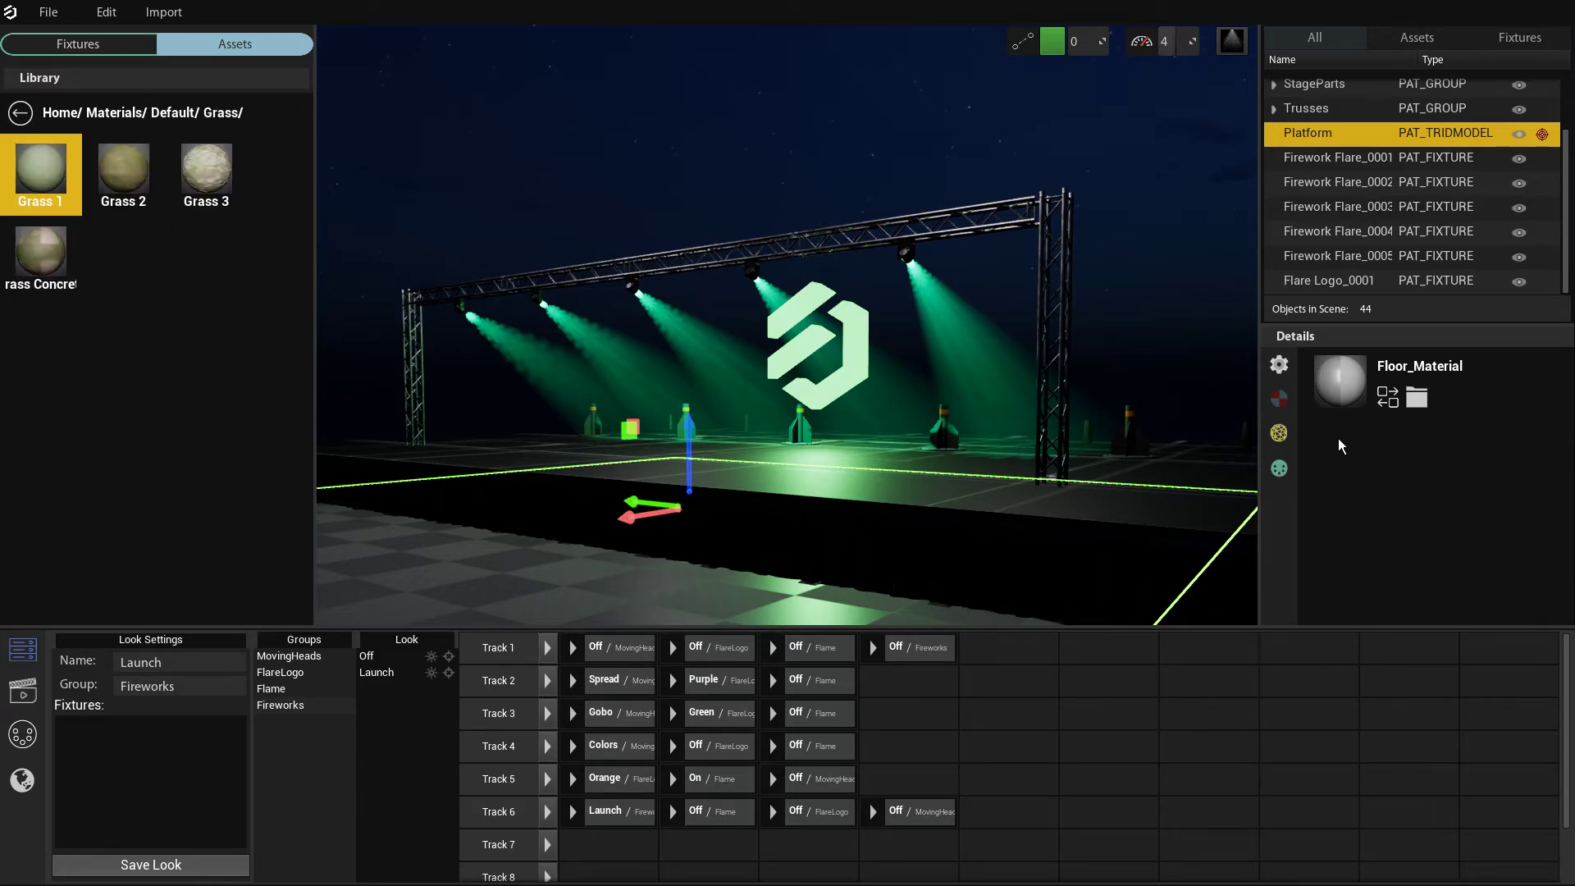
pyautogui.click(1387, 397)
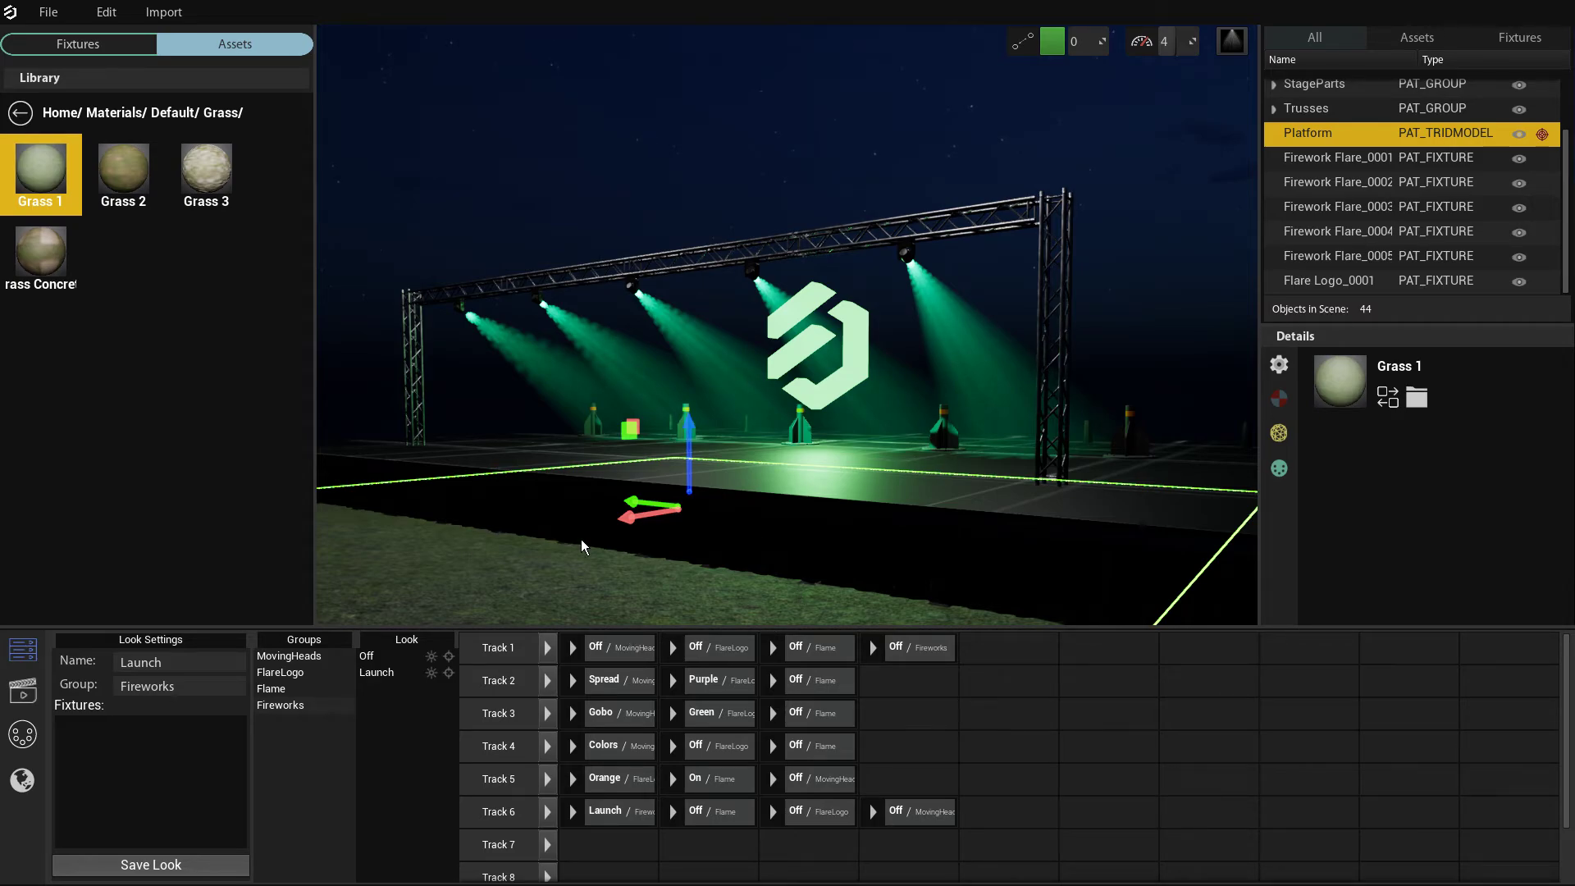
# - Select Moving Head_0002 on the truss and show its transform, universe and starting address details
pyautogui.moveTo(605, 550)
pyautogui.mouseDown(button='right')
pyautogui.moveTo(581, 530)
pyautogui.moveTo(596, 554)
pyautogui.mouseUp(button='right')
pyautogui.press('Tab')
pyautogui.press('Tab')
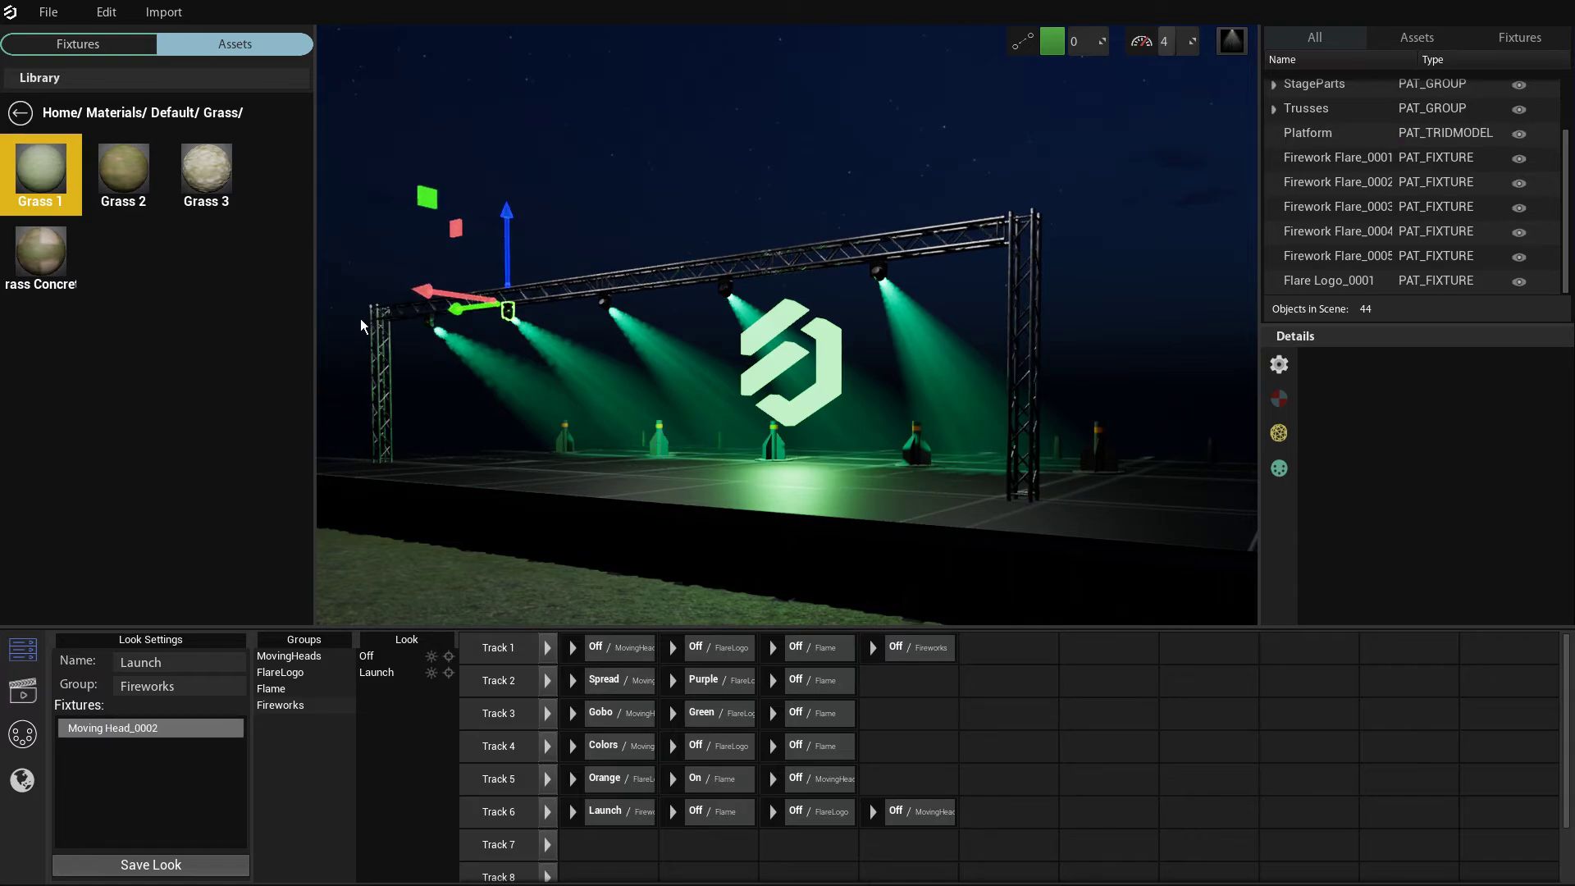
pyautogui.click(1283, 369)
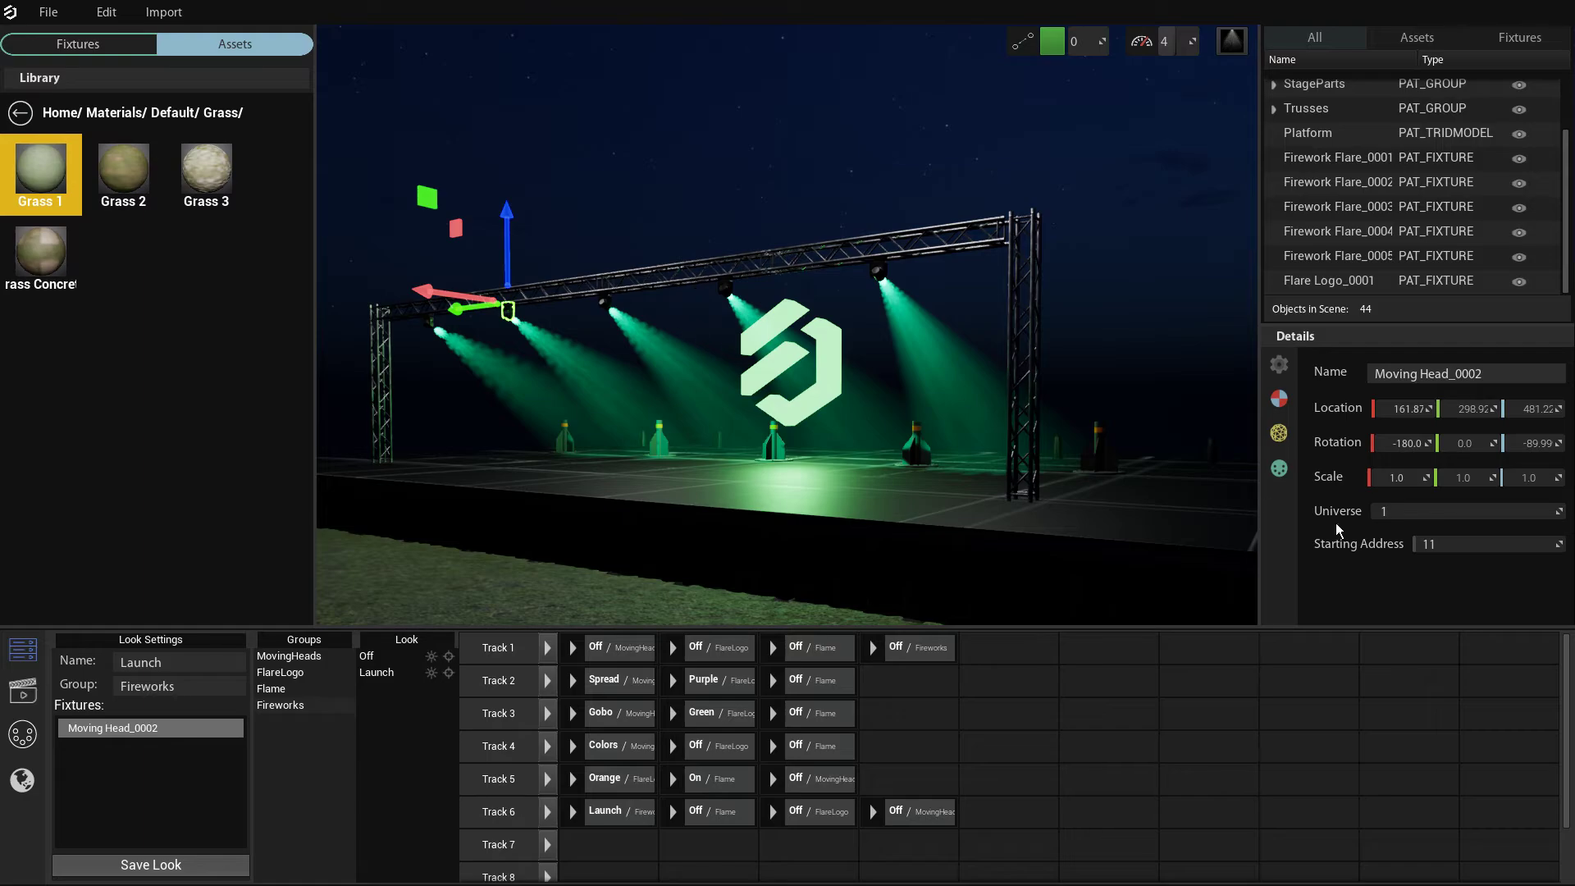
# - Try replacing the Platform's mesh with the StageBase01_1 model from the StageParts library, and undo the replacement
pyautogui.click(1284, 443)
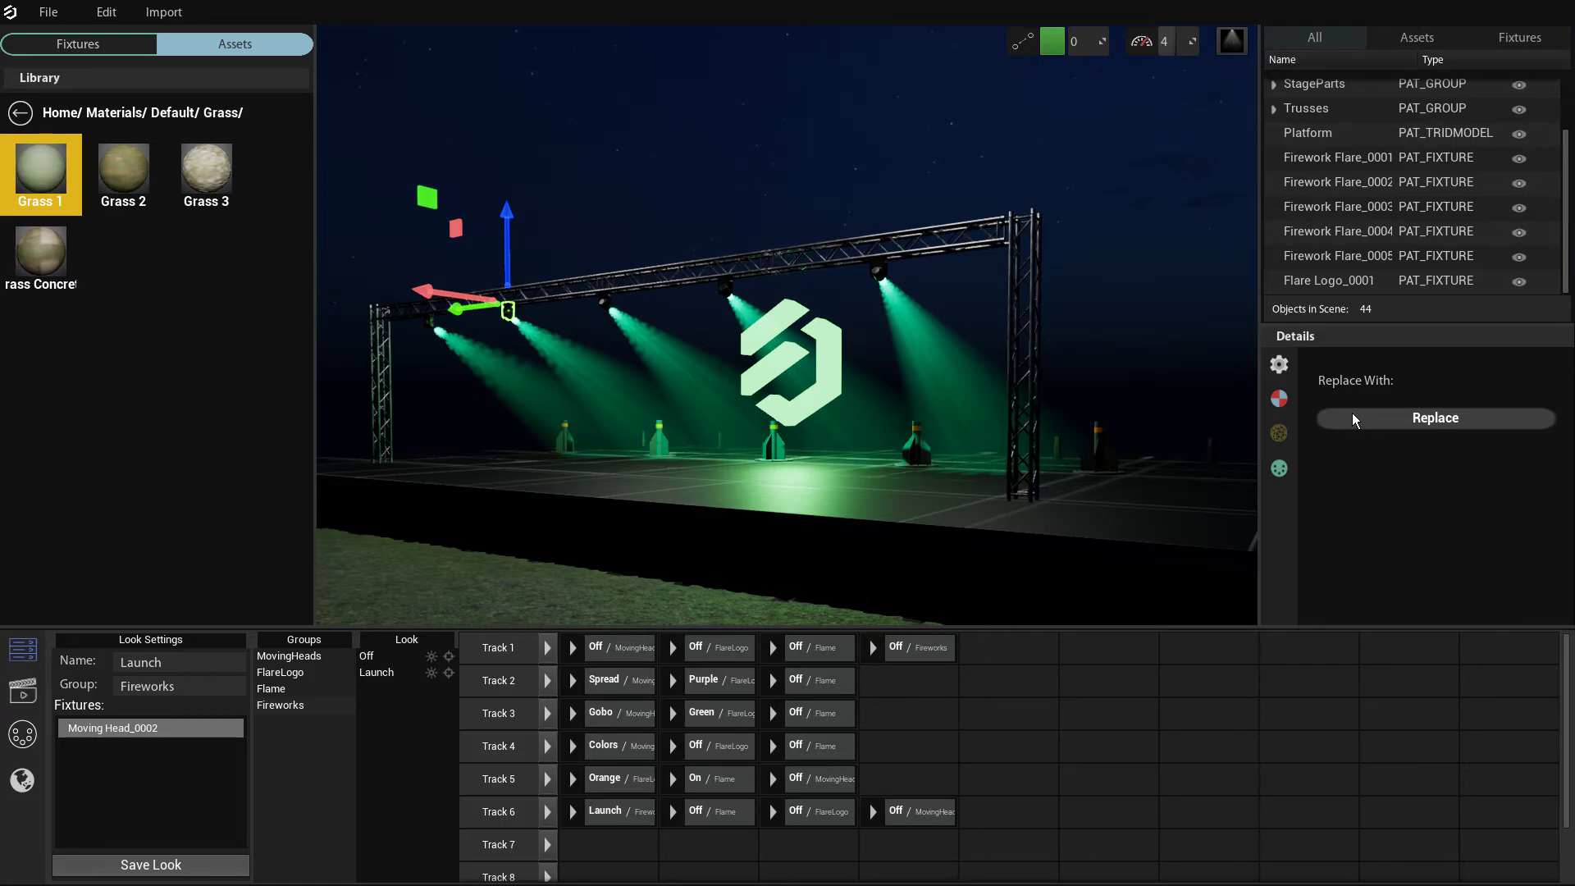
pyautogui.click(524, 588)
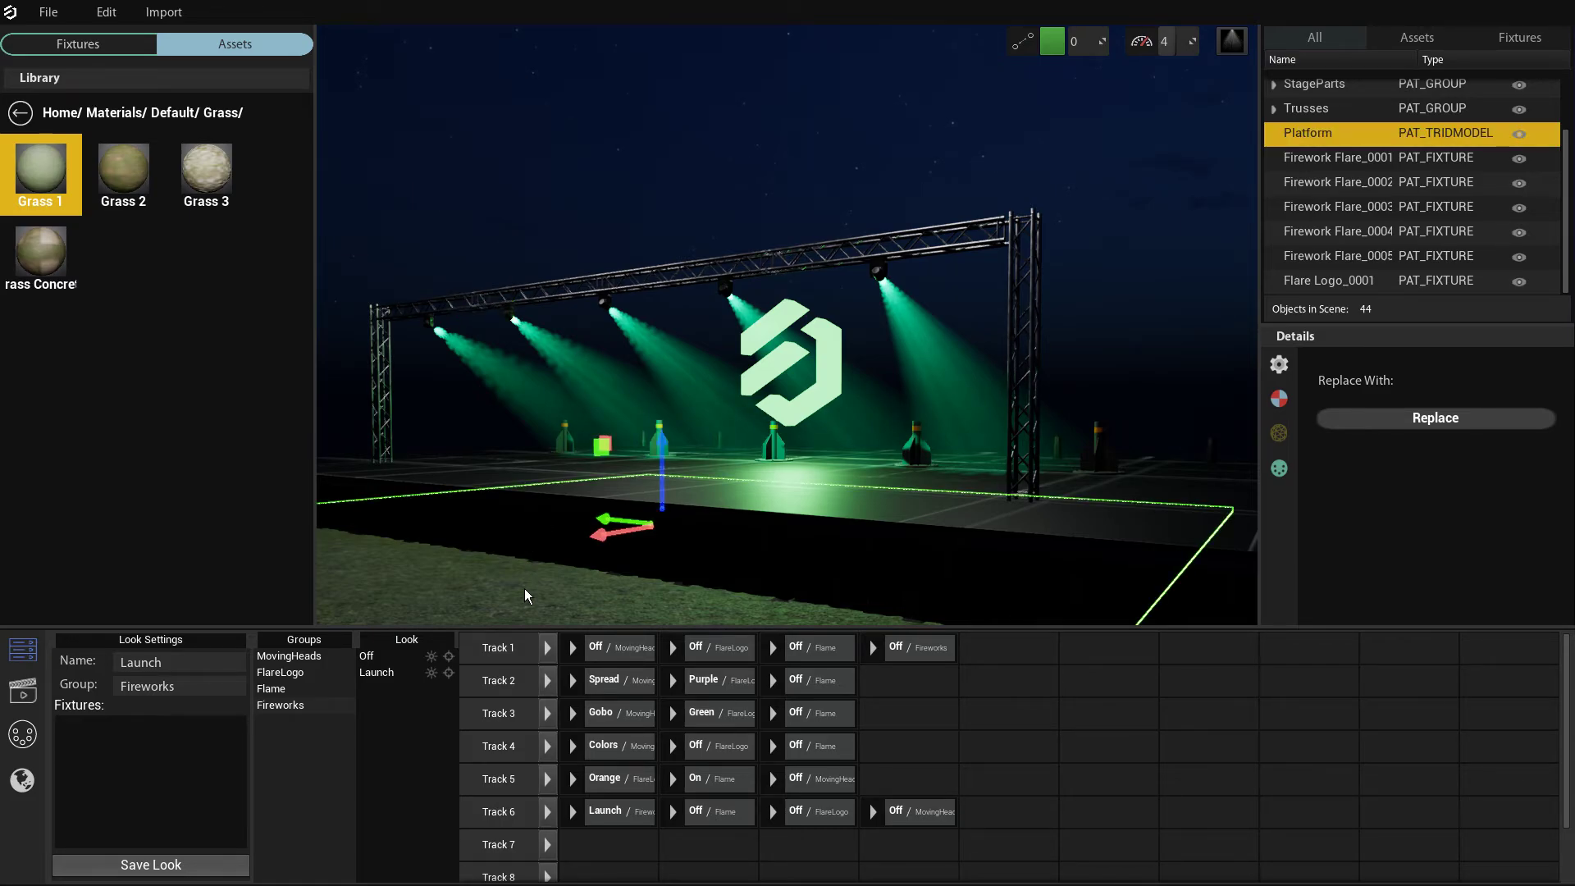
pyautogui.moveTo(624, 485); pyautogui.dragTo(787, 459, button='middle')
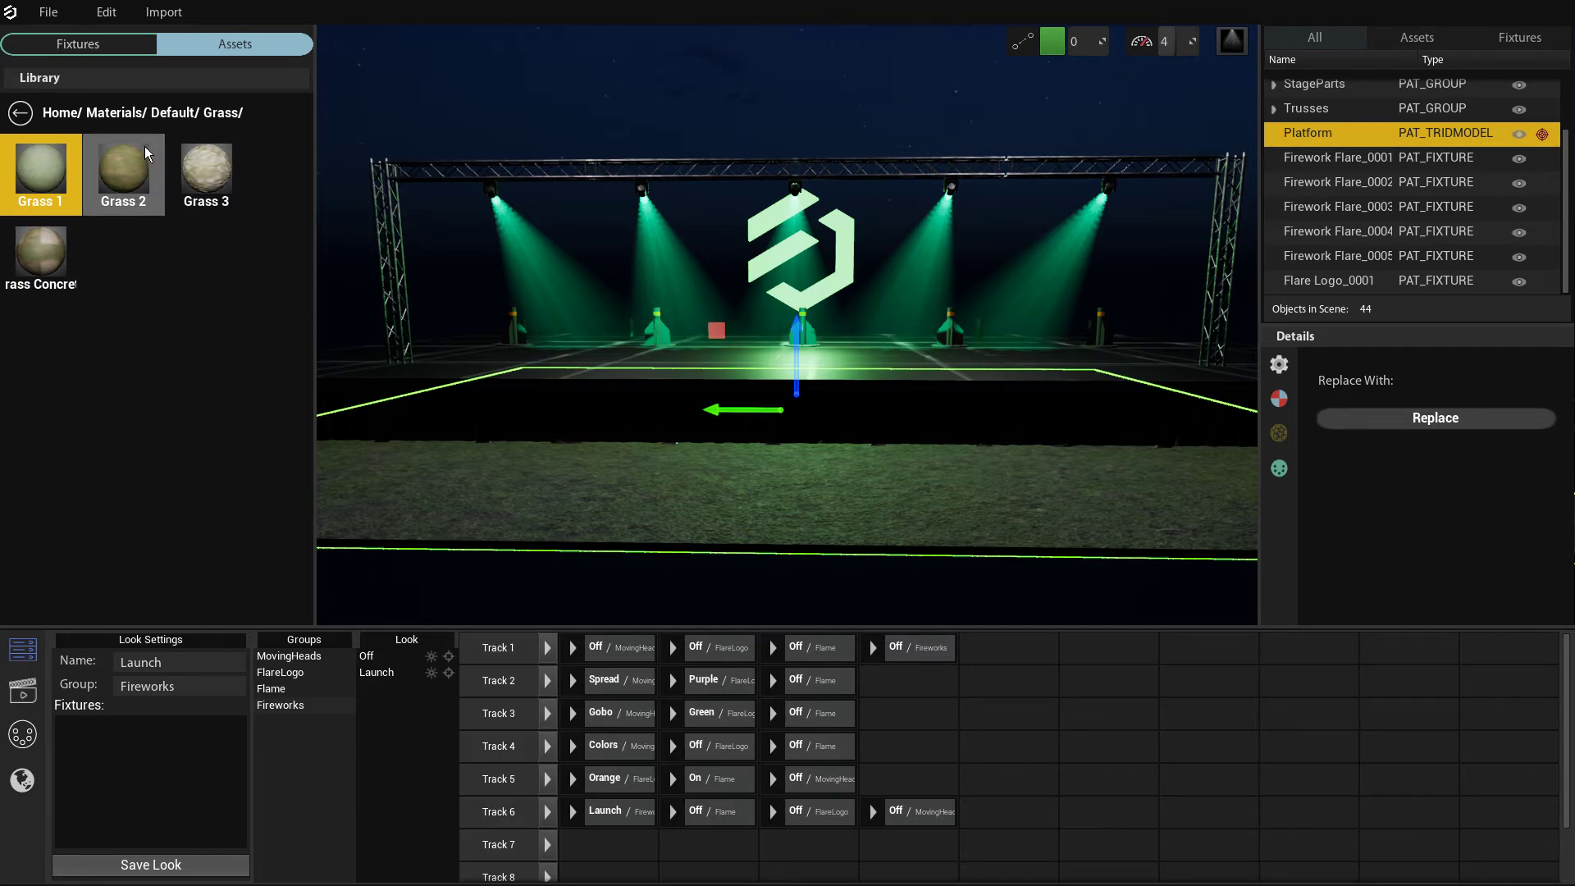
pyautogui.click(70, 119)
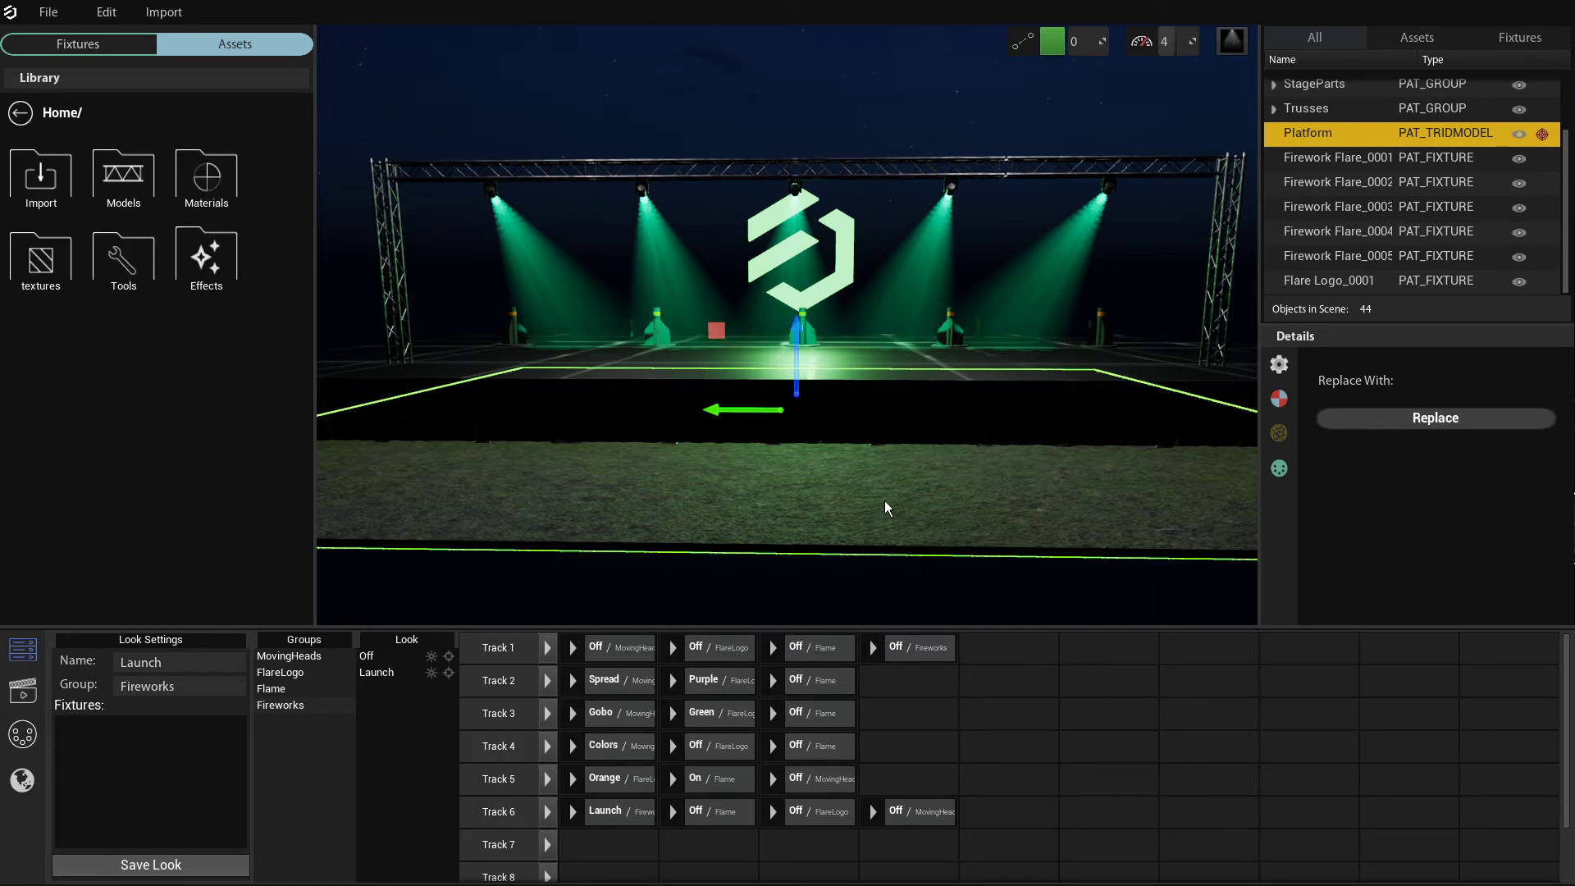
pyautogui.doubleClick(141, 187)
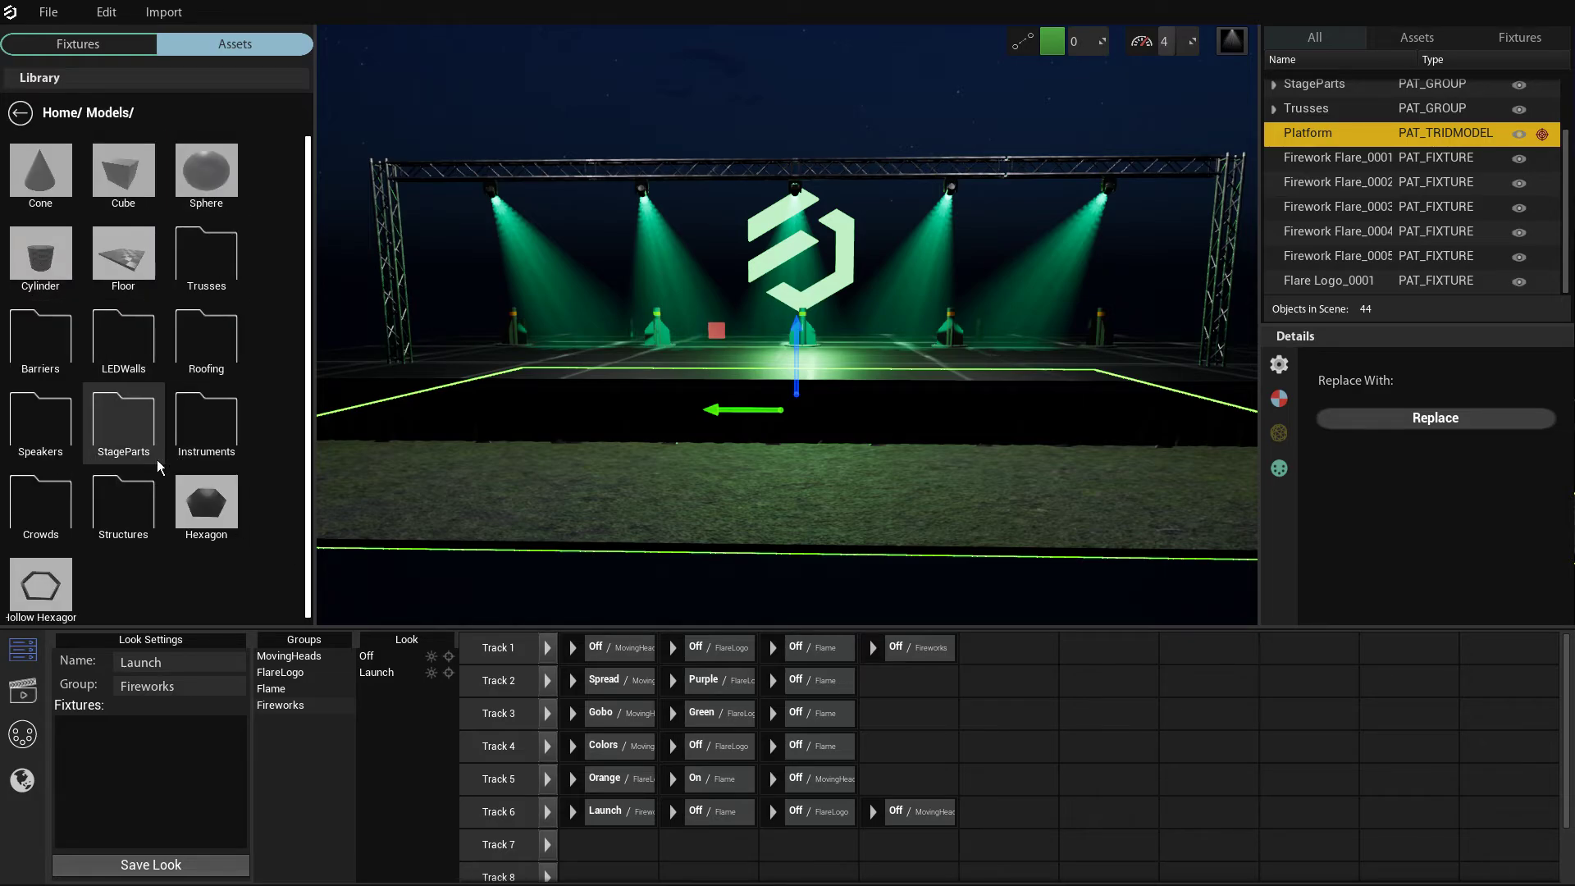
pyautogui.doubleClick(140, 443)
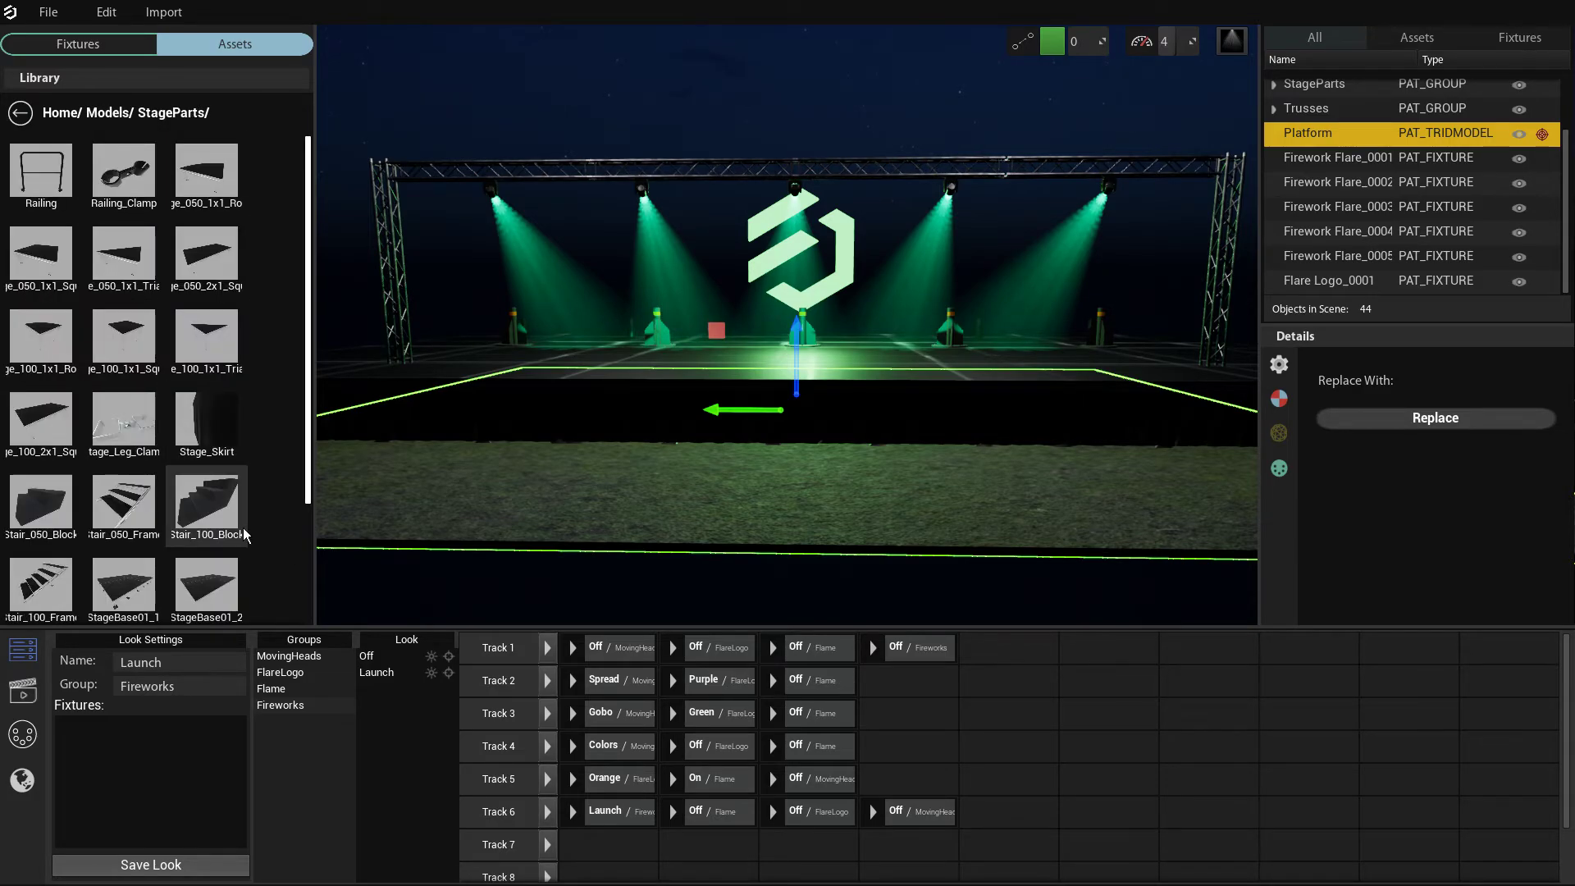
pyautogui.scroll(-3, 144, 354)
pyautogui.click(146, 504)
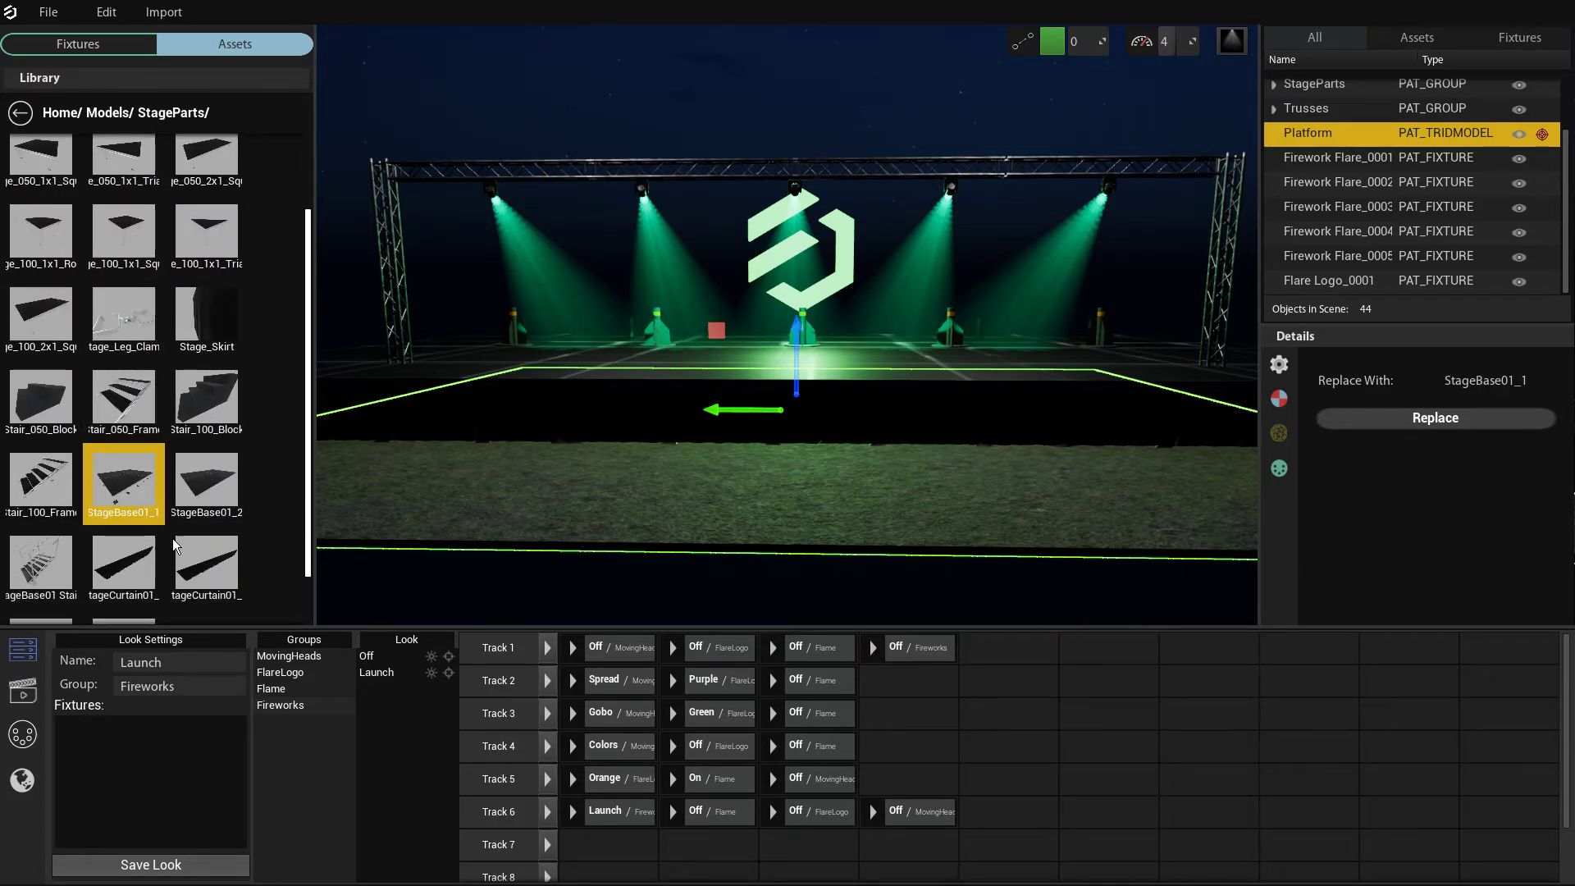
pyautogui.click(1417, 425)
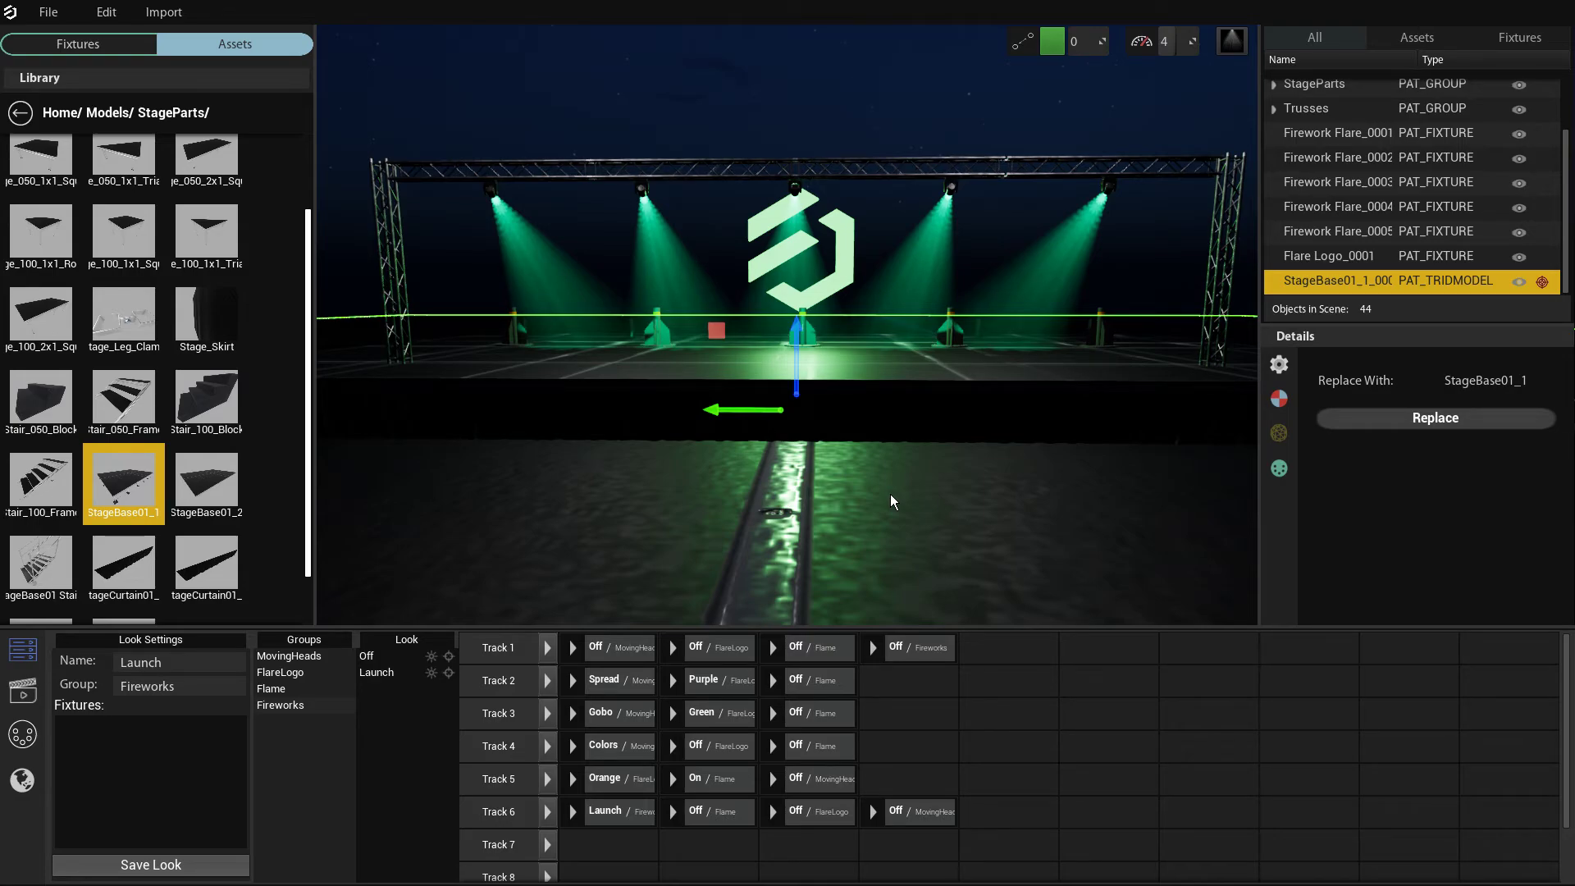
pyautogui.hotkey('ctrl', 'z')
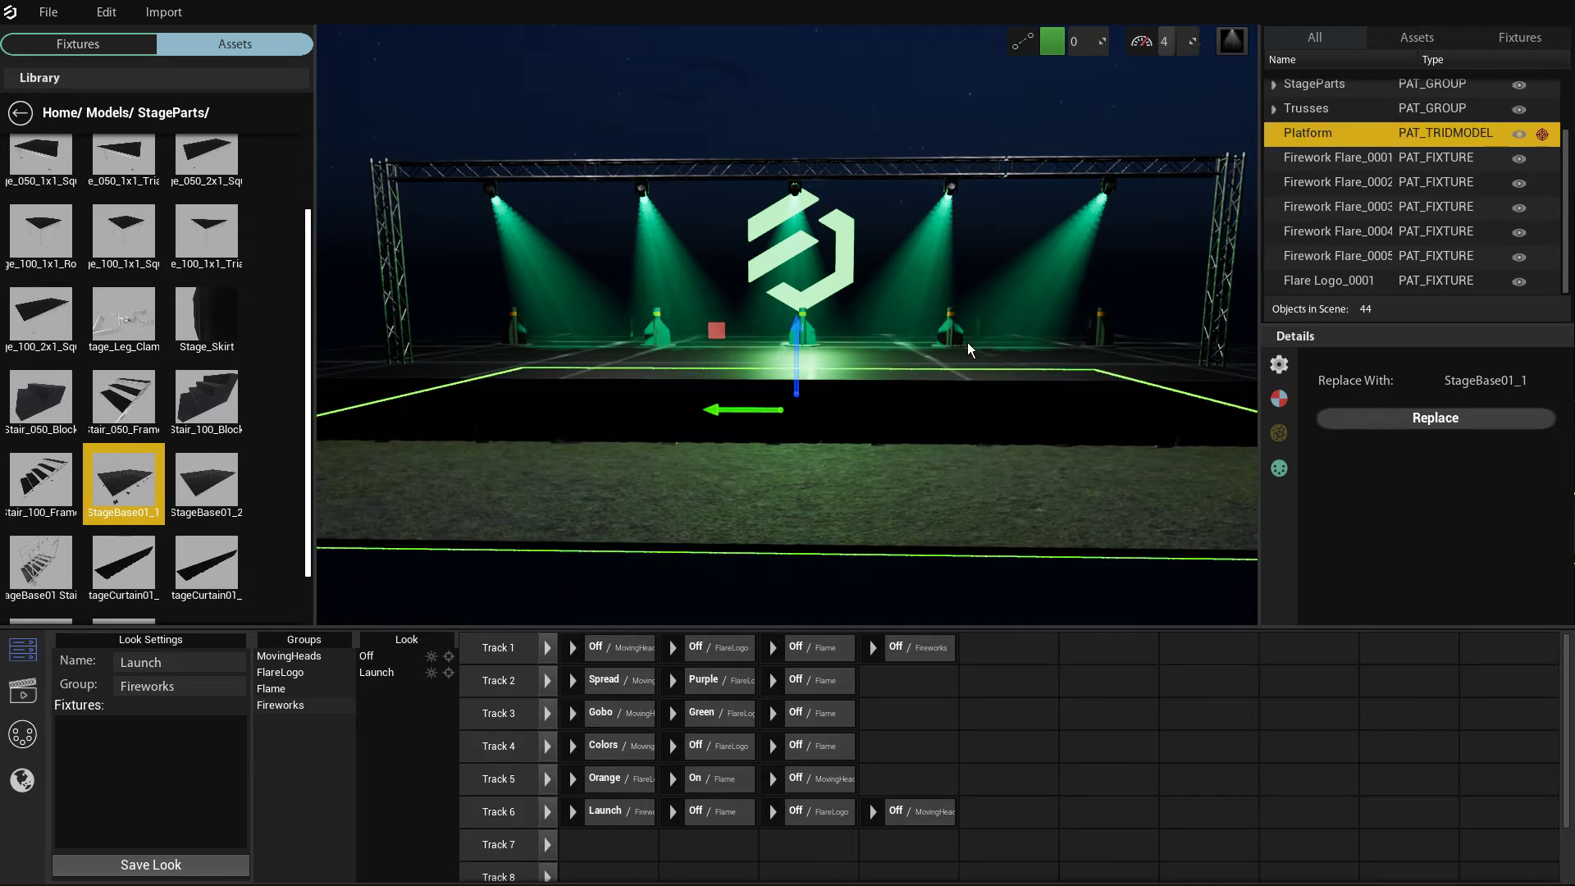
# - Go back to the Models folder, show the fixture channel details and select Moving Head_0004 to examine its DMX channels
pyautogui.click(25, 117)
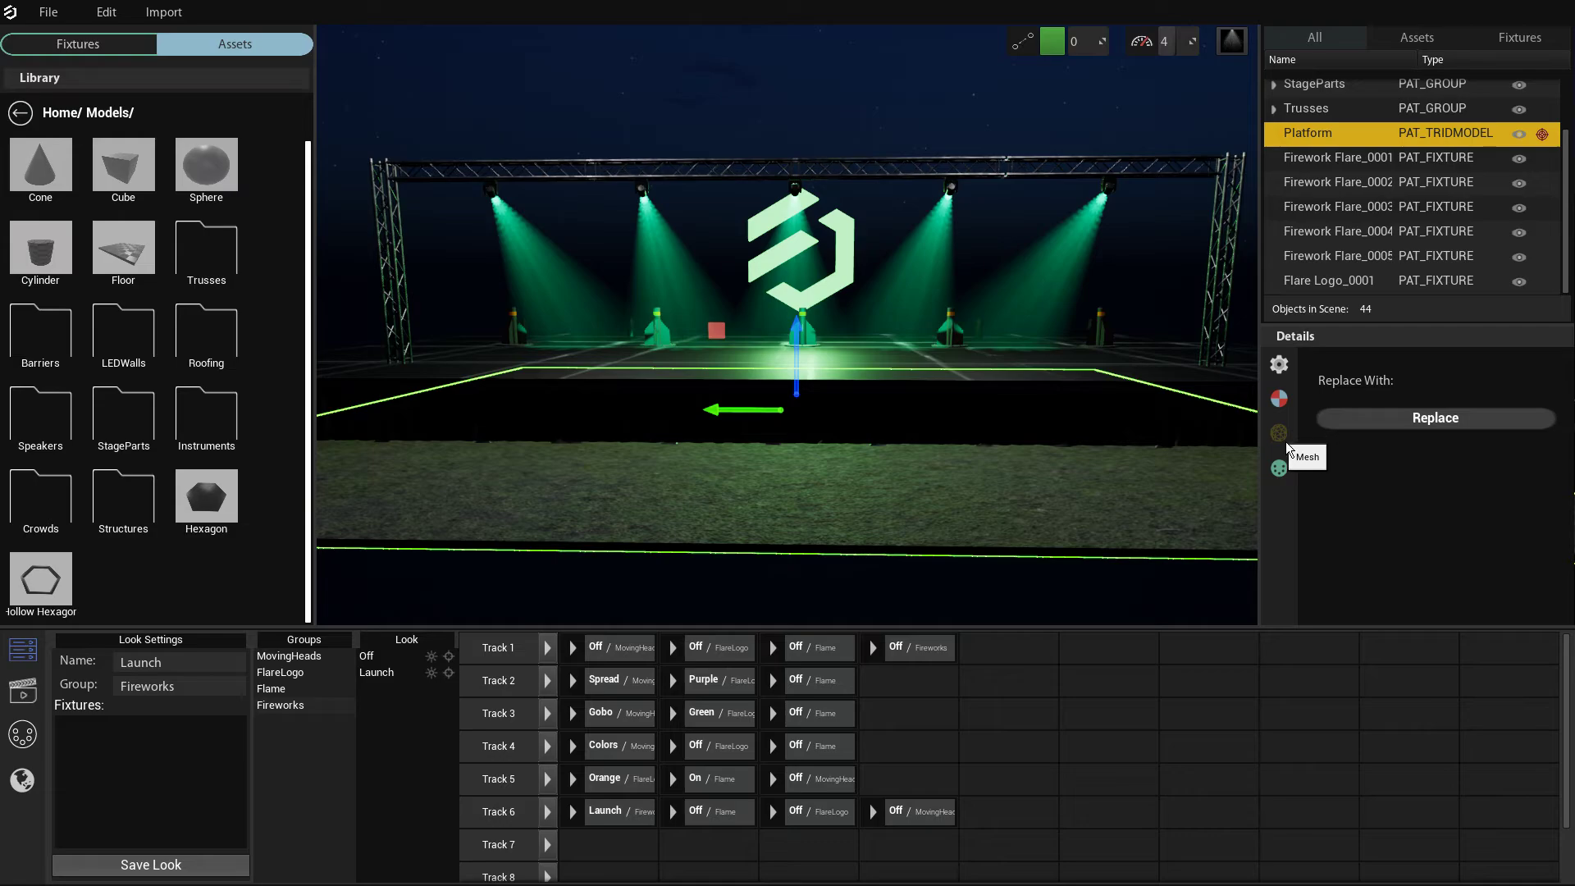
pyautogui.click(1294, 484)
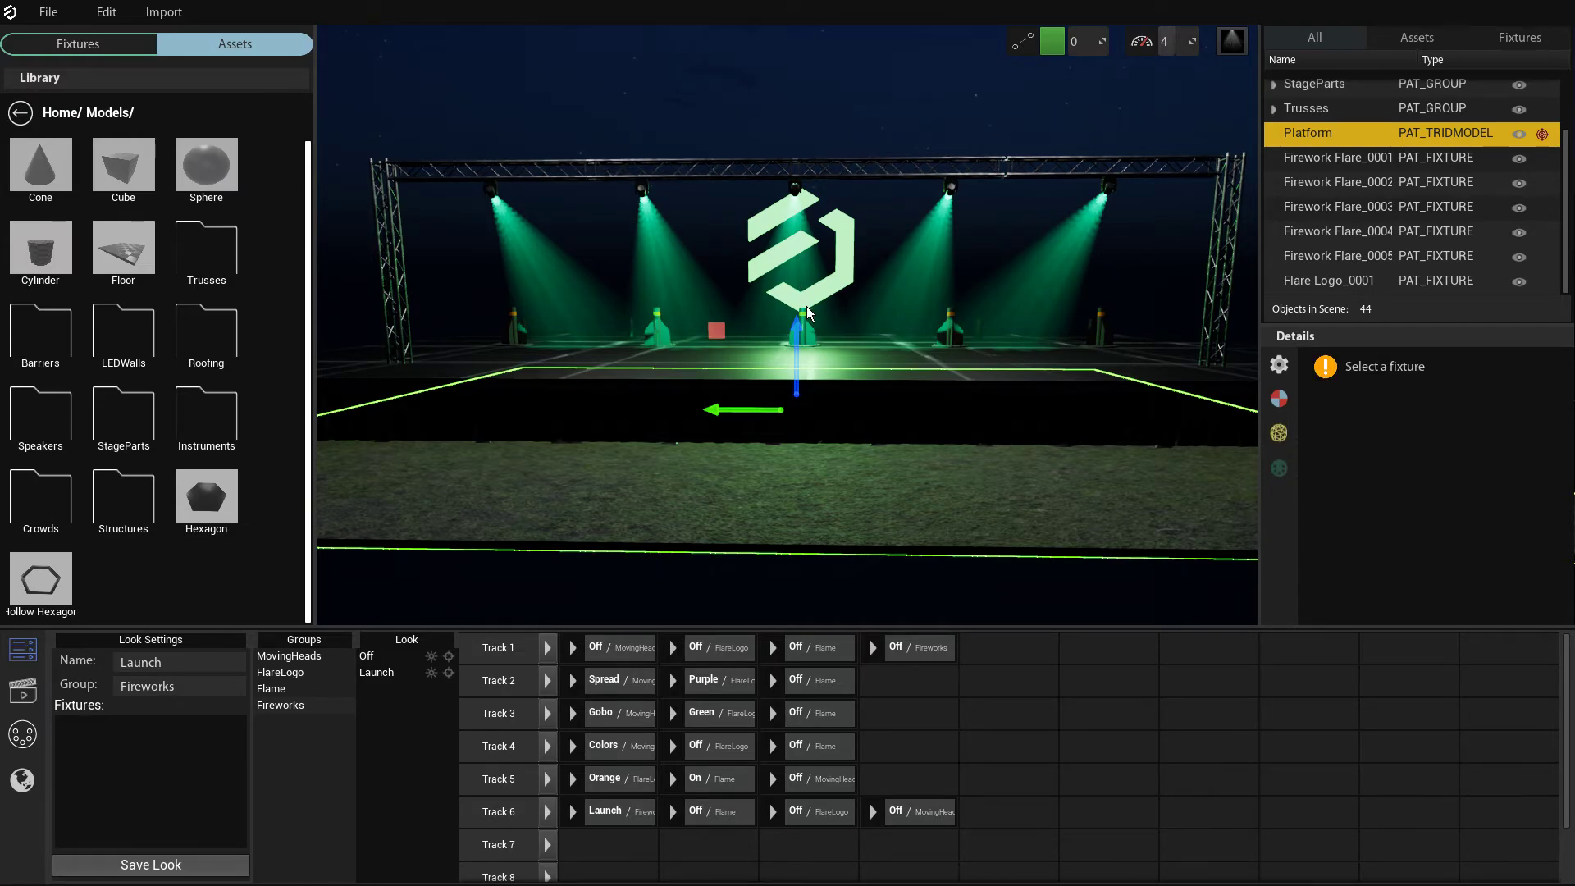
pyautogui.click(958, 200)
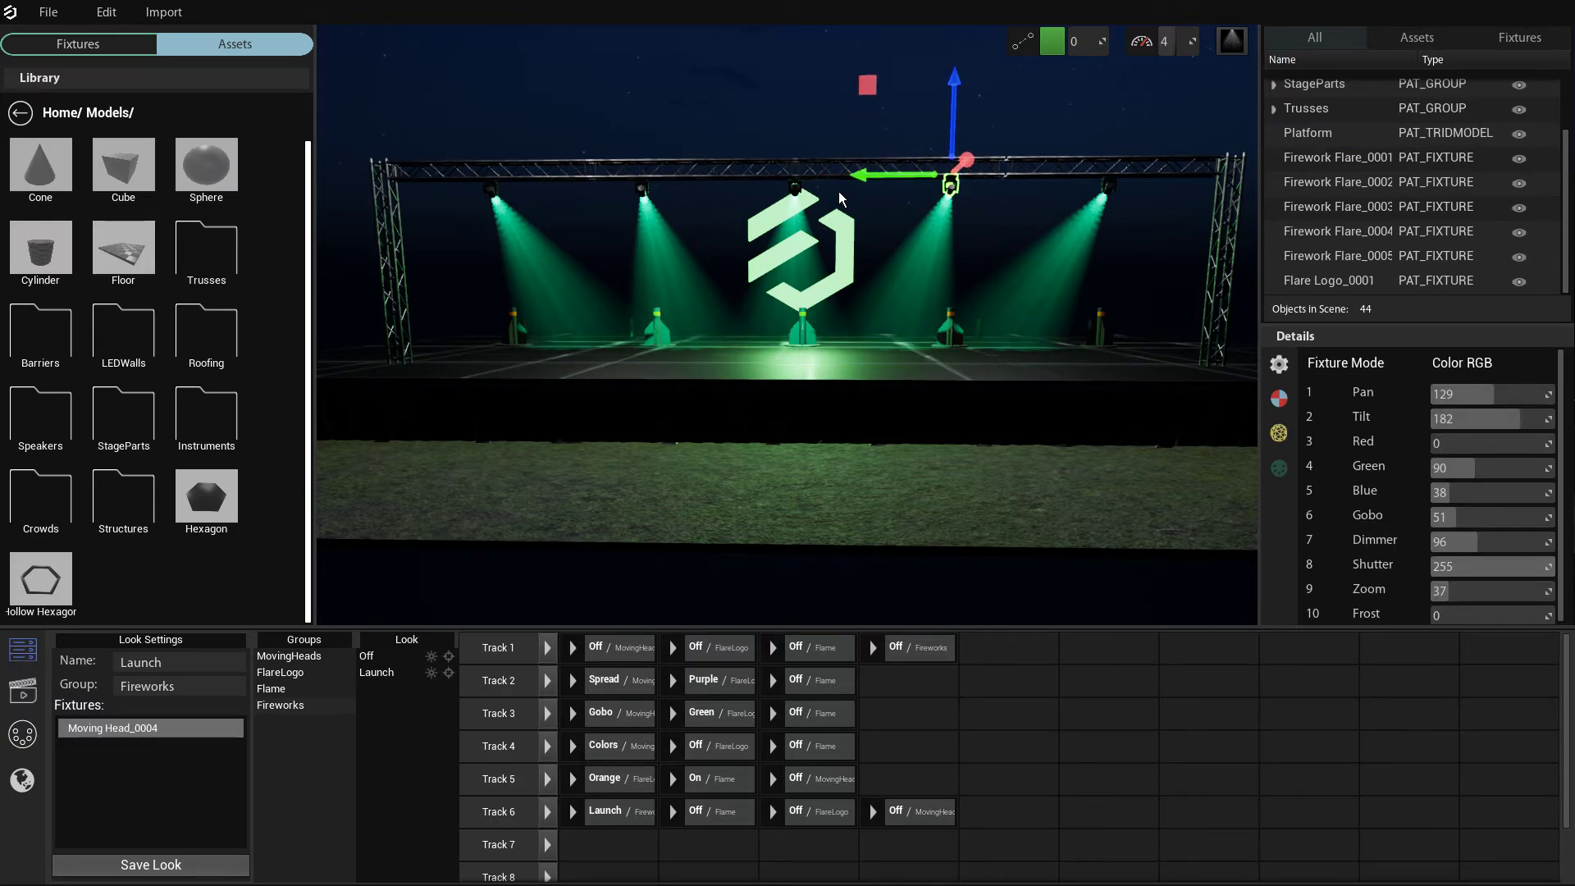
pyautogui.scroll(-1, 1395, 411)
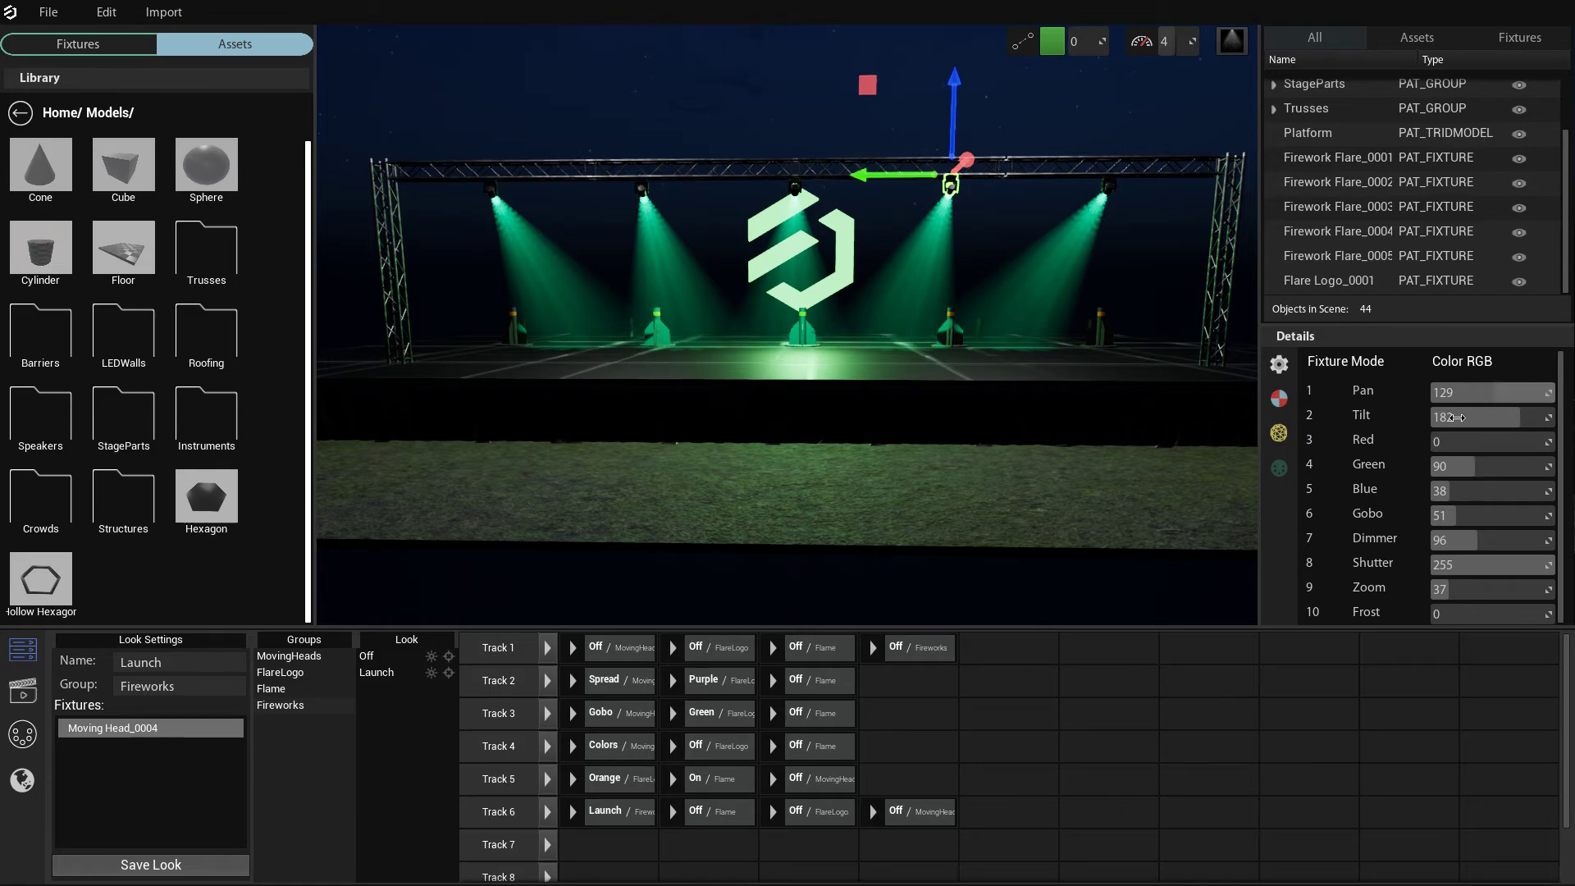
pyautogui.scroll(2, 1406, 242)
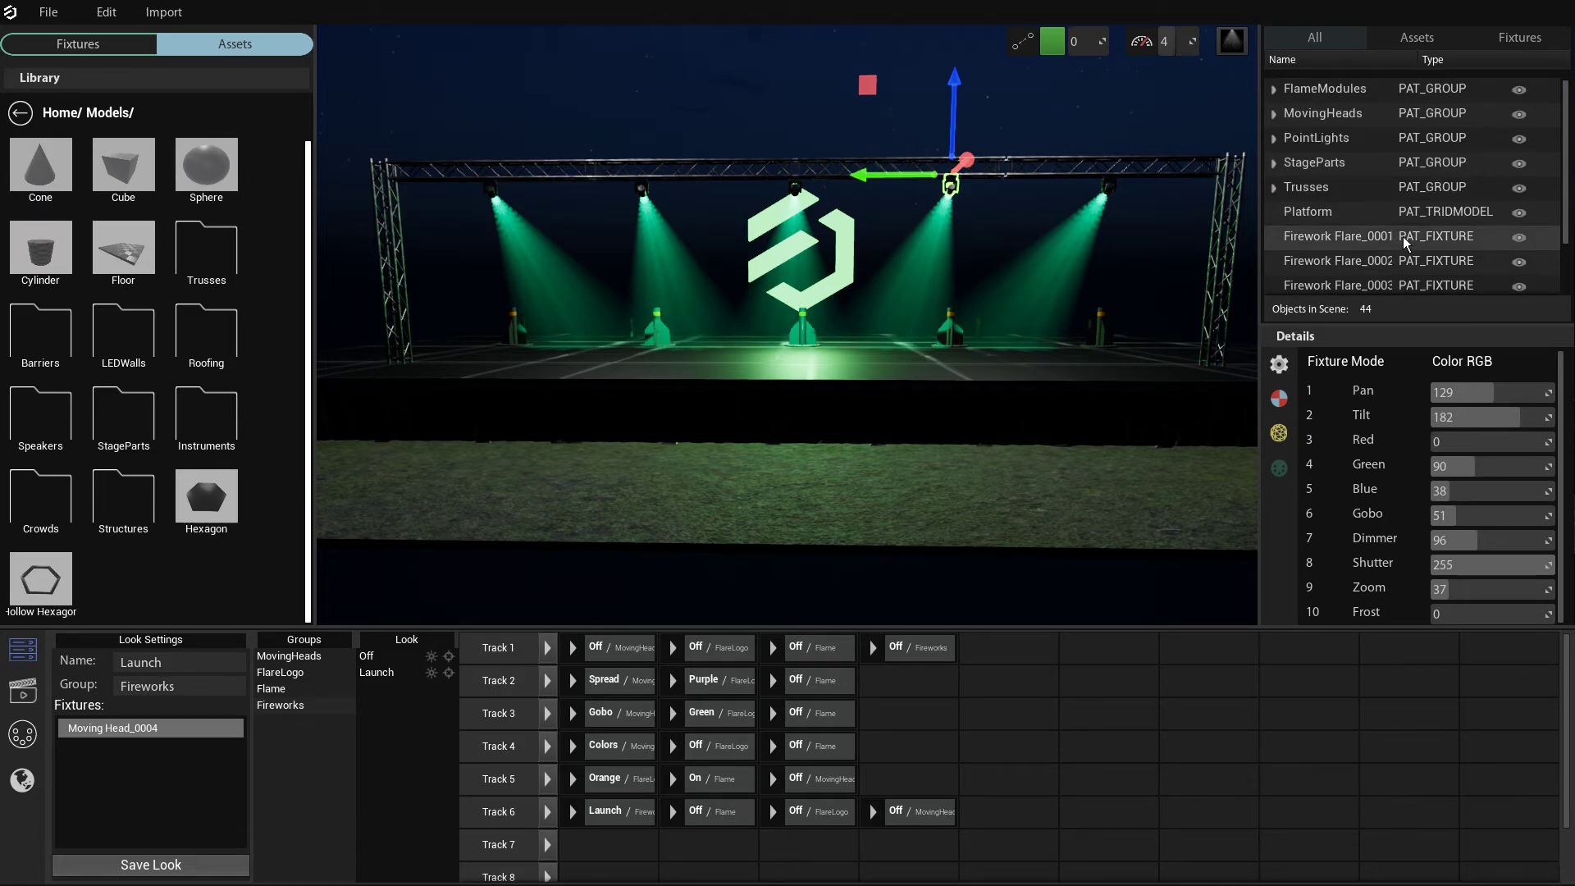
pyautogui.scroll(-2, 1405, 242)
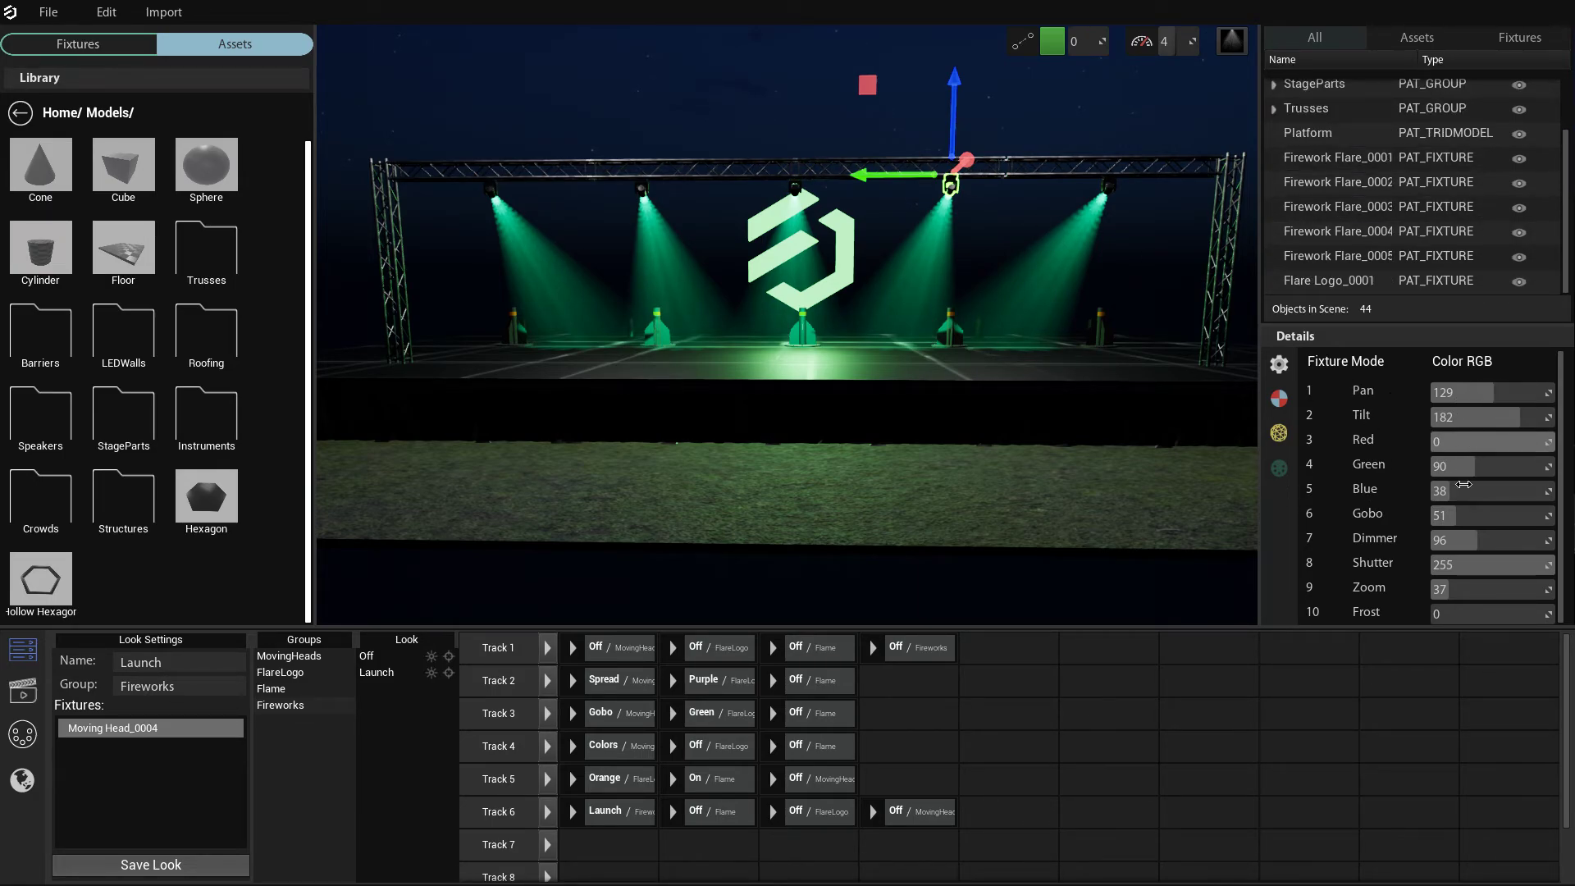
# - Set Moving Head_0004's Pan channel to 130 and its Tilt channel to 201
pyautogui.moveTo(1469, 398)
pyautogui.mouseDown()
pyautogui.moveTo(1501, 398)
pyautogui.moveTo(1448, 397)
pyautogui.moveTo(1483, 418)
pyautogui.moveTo(1448, 418)
pyautogui.mouseUp()
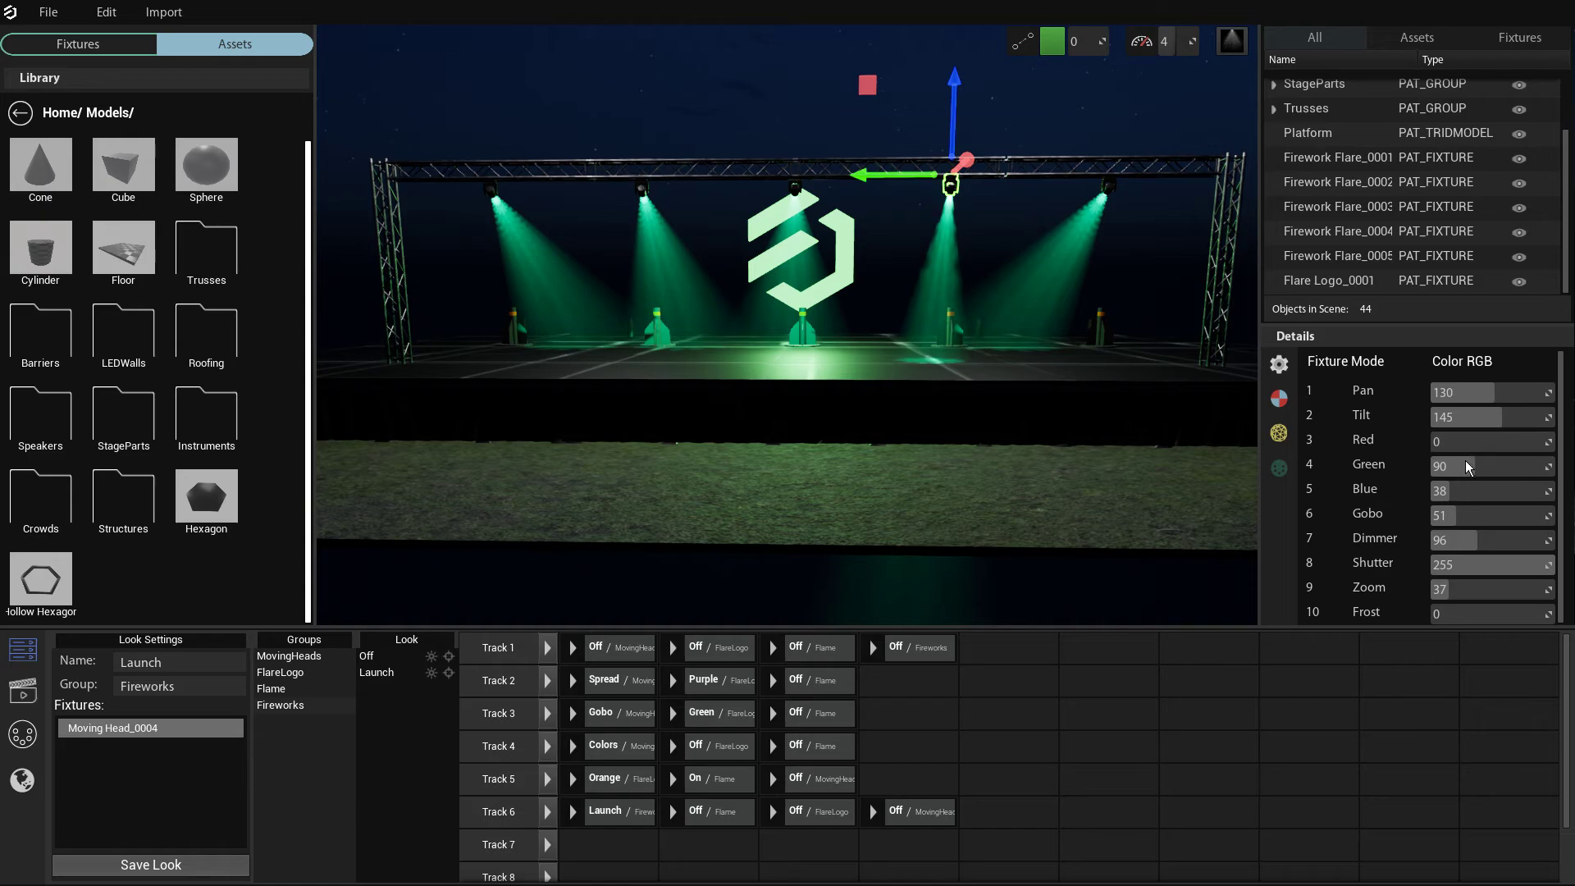
pyautogui.moveTo(1466, 420); pyautogui.dragTo(1493, 421)
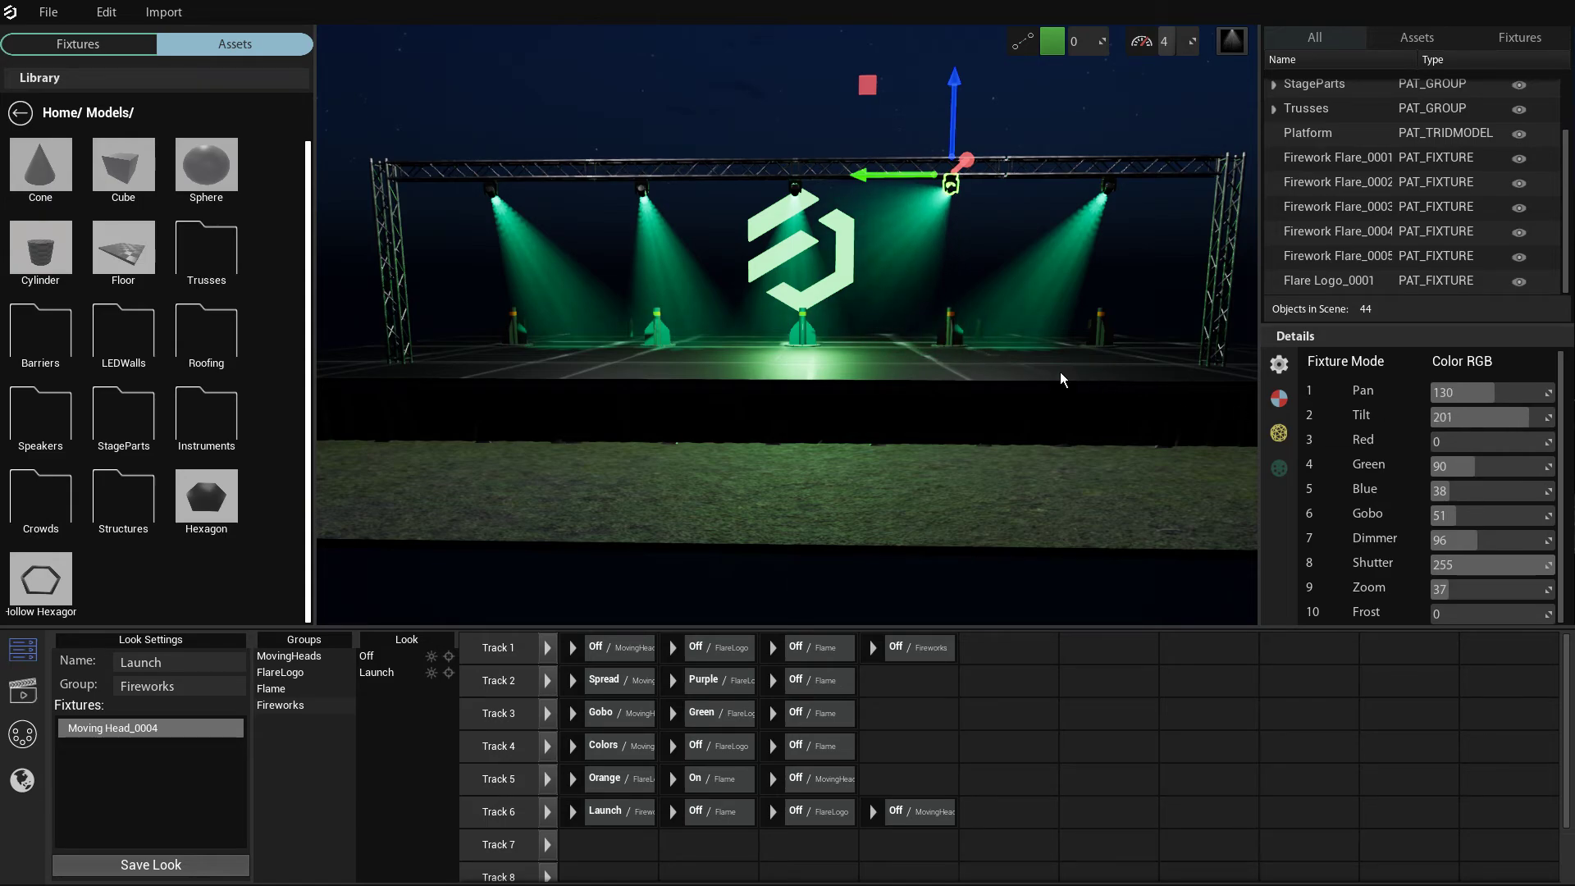
pyautogui.moveTo(1082, 367); pyautogui.dragTo(1099, 312, button='right')
pyautogui.press('w')
pyautogui.moveTo(780, 357); pyautogui.dragTo(775, 367, button='right')
pyautogui.press('s')
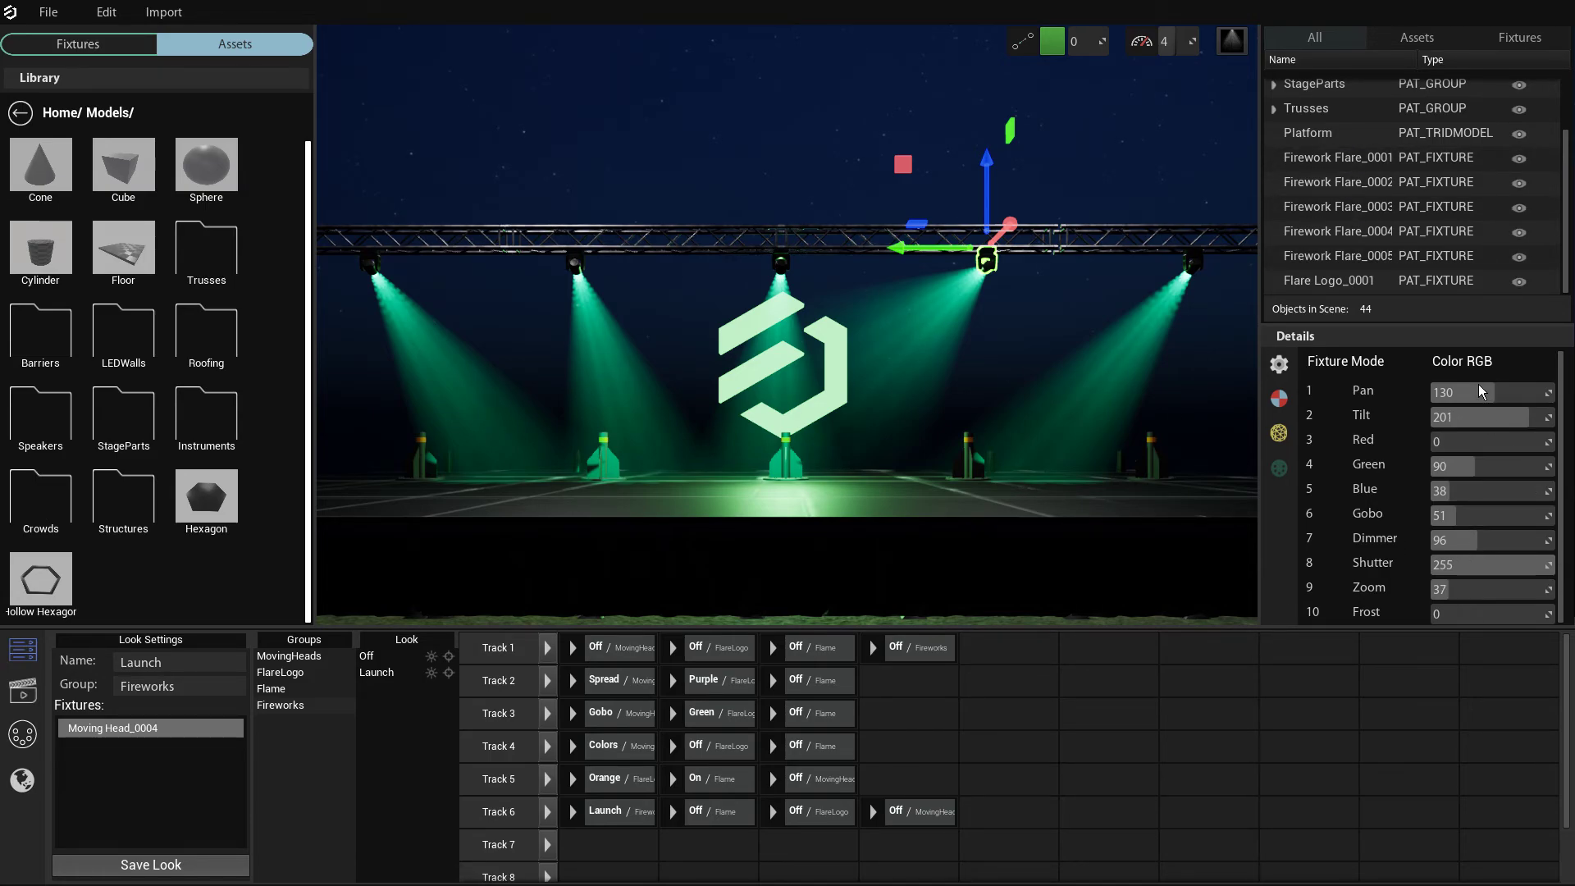
# - Set Moving Head_0004's Pan channel to 128 and deselect the fixture
pyautogui.moveTo(1483, 392)
pyautogui.mouseDown()
pyautogui.moveTo(1502, 392)
pyautogui.moveTo(1473, 407)
pyautogui.mouseUp()
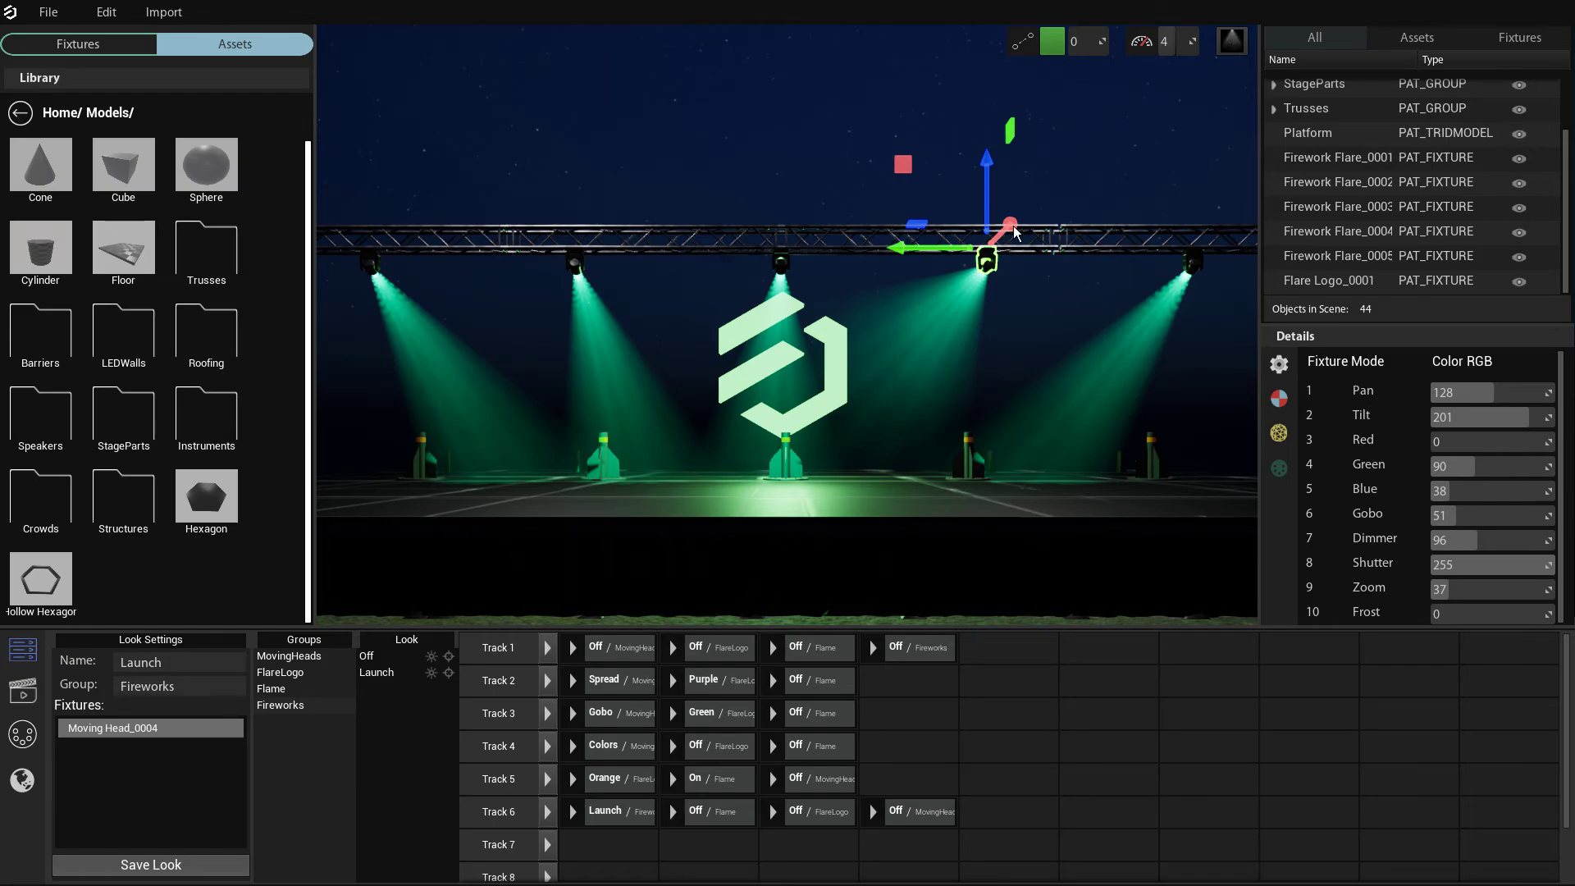
pyautogui.click(693, 124)
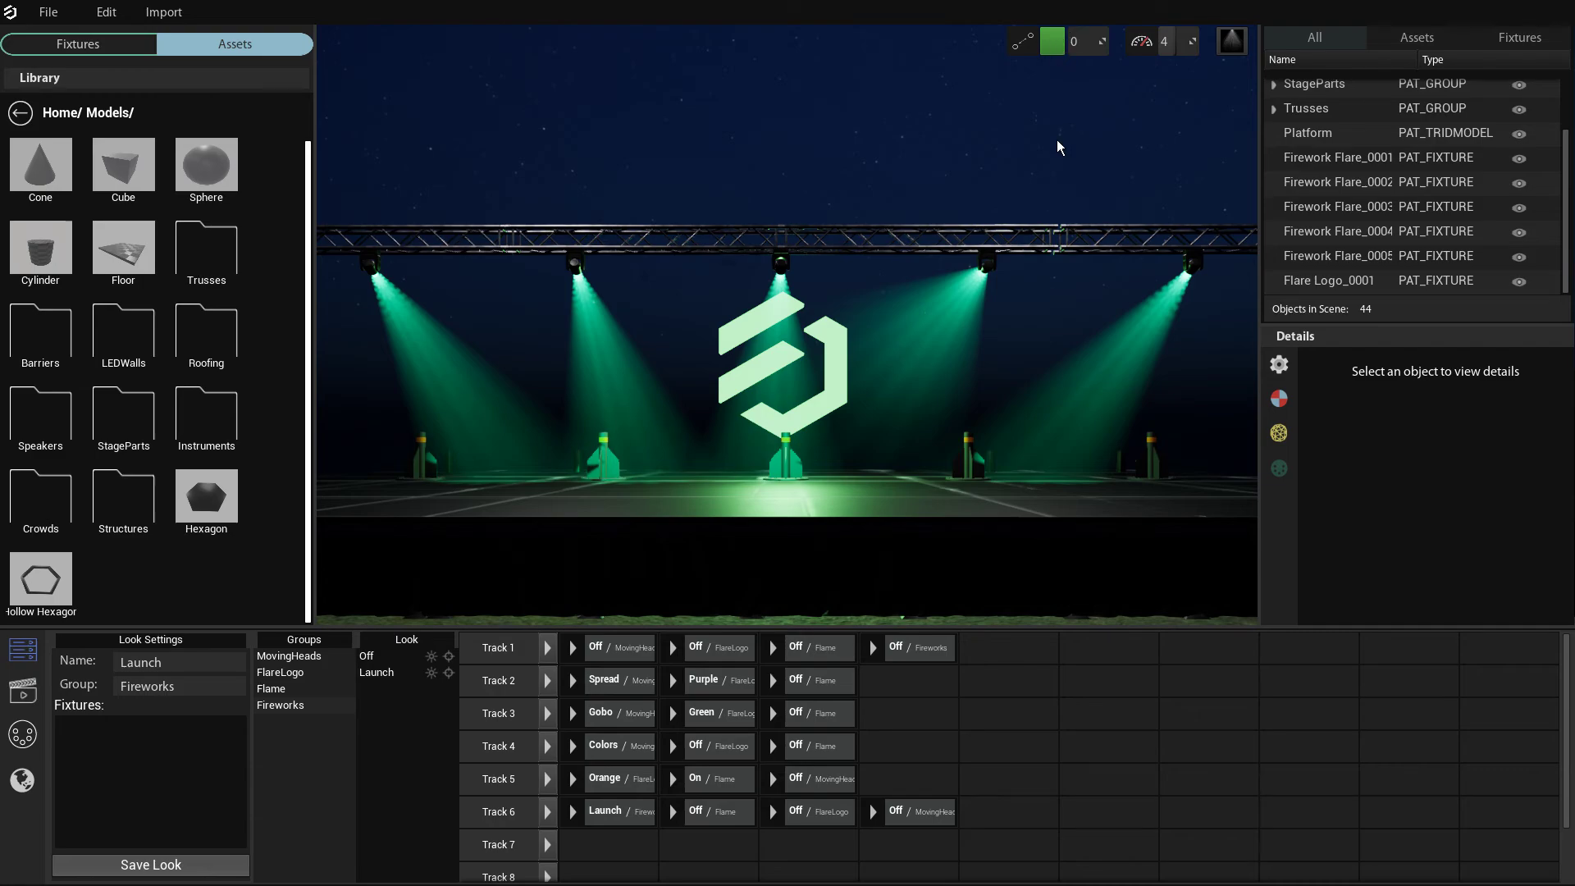
# - Select Moving Head_0003, set the movement snap to 50 and nudge the fixture sideways along the truss
pyautogui.click(786, 274)
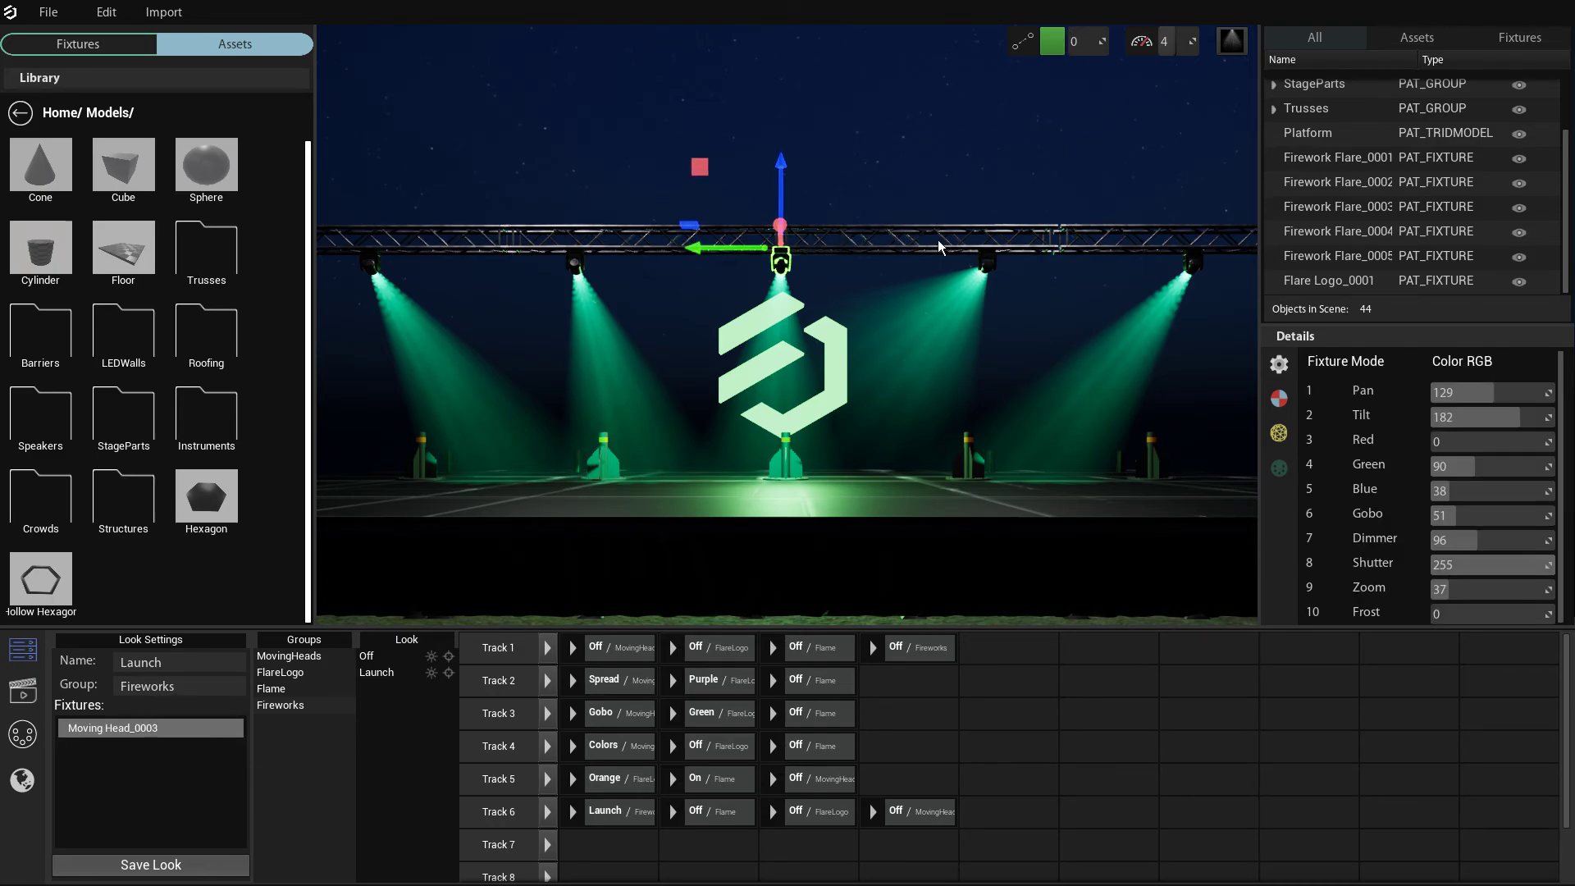
pyautogui.moveTo(1085, 54); pyautogui.dragTo(1104, 55)
pyautogui.moveTo(707, 257)
pyautogui.mouseDown()
pyautogui.moveTo(746, 254)
pyautogui.moveTo(622, 260)
pyautogui.moveTo(710, 264)
pyautogui.mouseUp()
pyautogui.moveTo(709, 255)
pyautogui.mouseDown()
pyautogui.moveTo(682, 257)
pyautogui.moveTo(751, 255)
pyautogui.moveTo(683, 255)
pyautogui.moveTo(708, 257)
pyautogui.mouseUp()
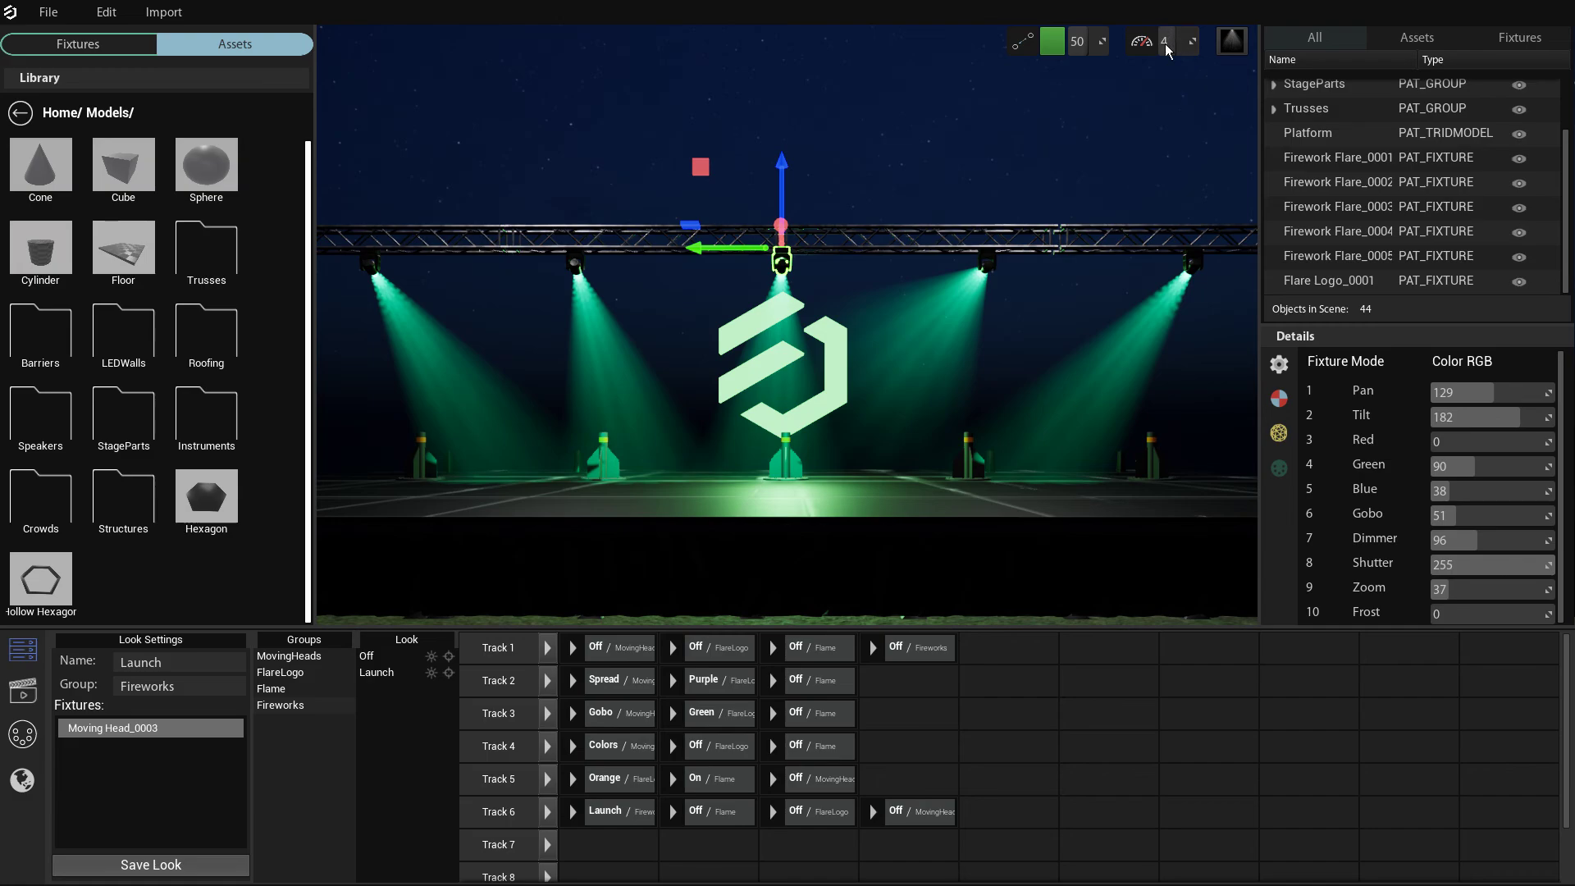
# - Set the camera speed to 8 and fly forward and backward in front of the stage
pyautogui.moveTo(1182, 57); pyautogui.dragTo(1191, 57)
pyautogui.press('w')
pyautogui.moveTo(916, 160); pyautogui.dragTo(912, 199, button='right')
pyautogui.press('s')
pyautogui.press('w')
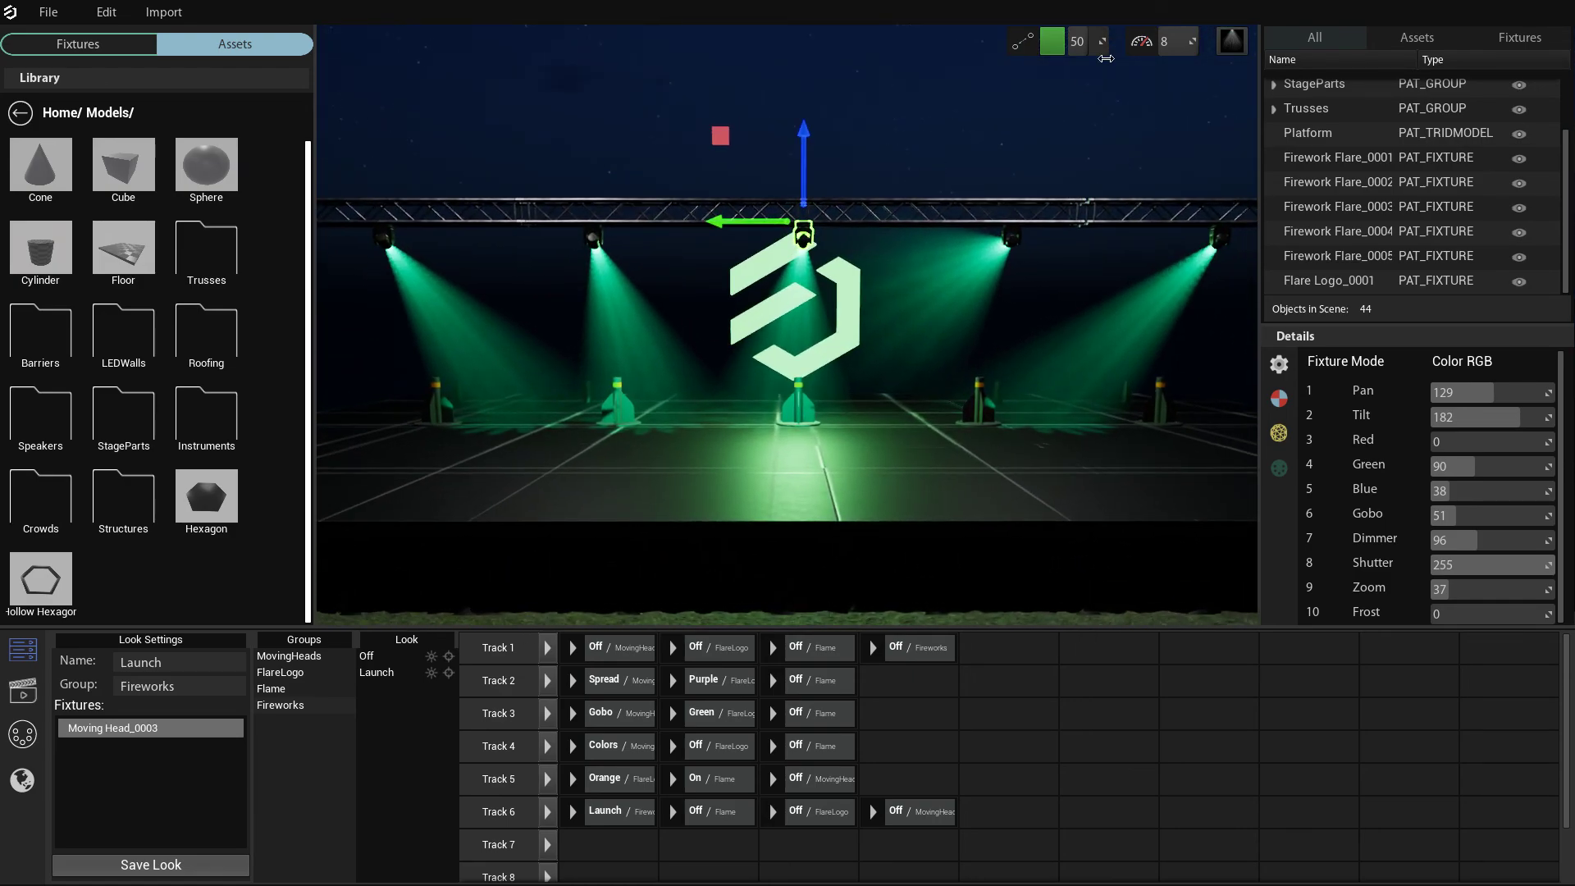
# - Set the camera speed to 1 and fly slowly around the front of the stage in all directions
pyautogui.moveTo(1188, 54); pyautogui.dragTo(1163, 54)
pyautogui.press('s')
pyautogui.moveTo(923, 146); pyautogui.dragTo(923, 147, button='right')
pyautogui.press('d')
pyautogui.press('a')
pyautogui.press('w')
pyautogui.press('a')
pyautogui.press('d')
pyautogui.press('w')
pyautogui.press('s')
pyautogui.press('d')
pyautogui.press('a')
pyautogui.press('s')
pyautogui.press('w')
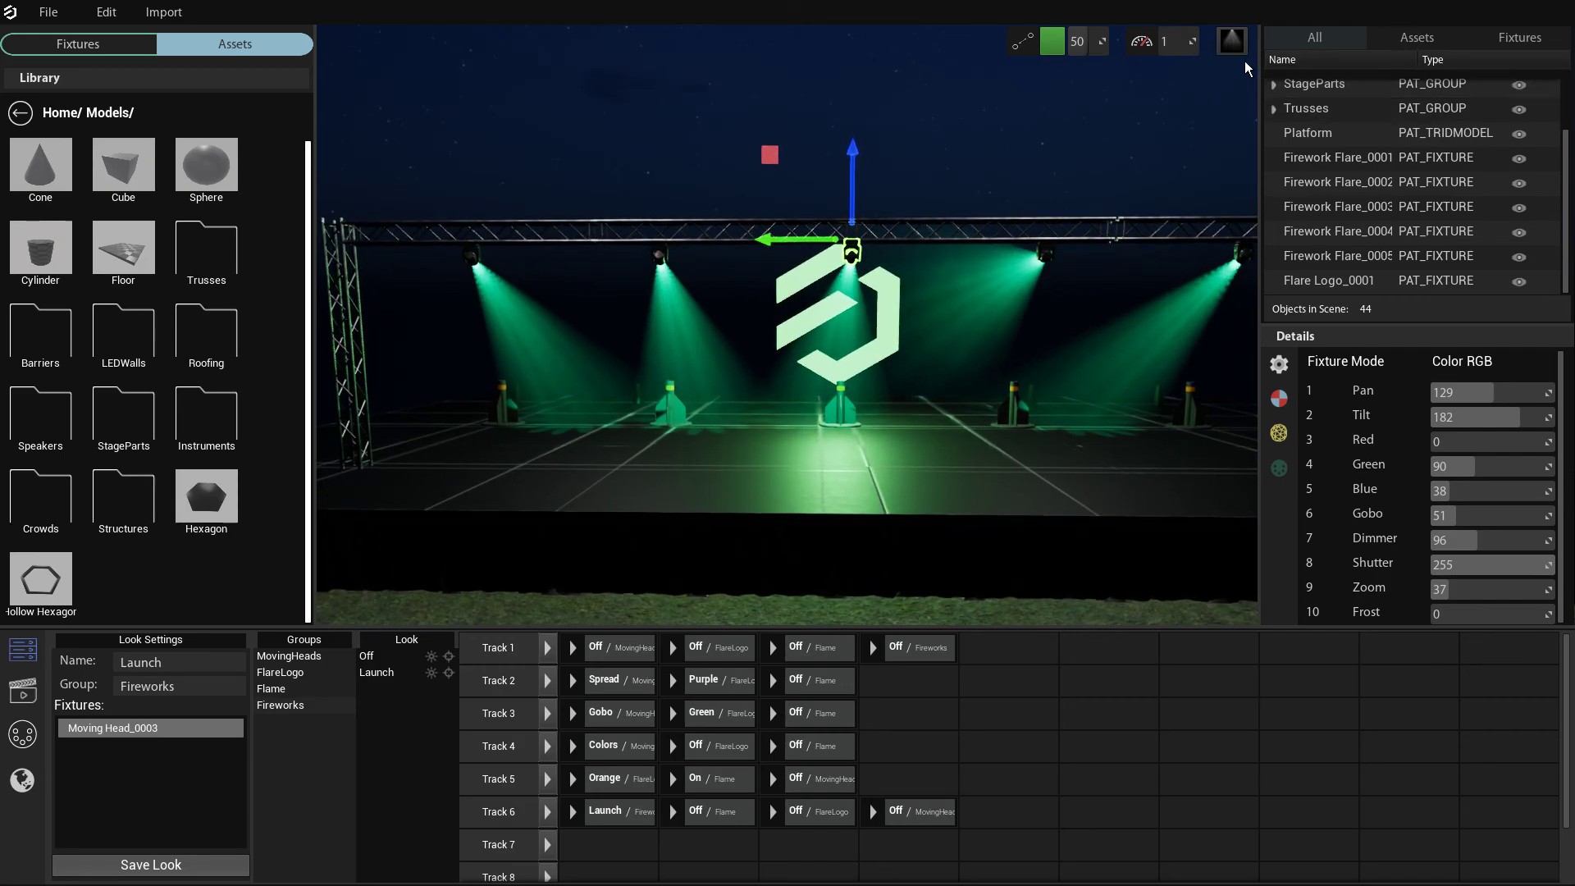
# - Compare the Low and Epic light beam quality levels, return to High and deselect the fixture
pyautogui.click(1244, 47)
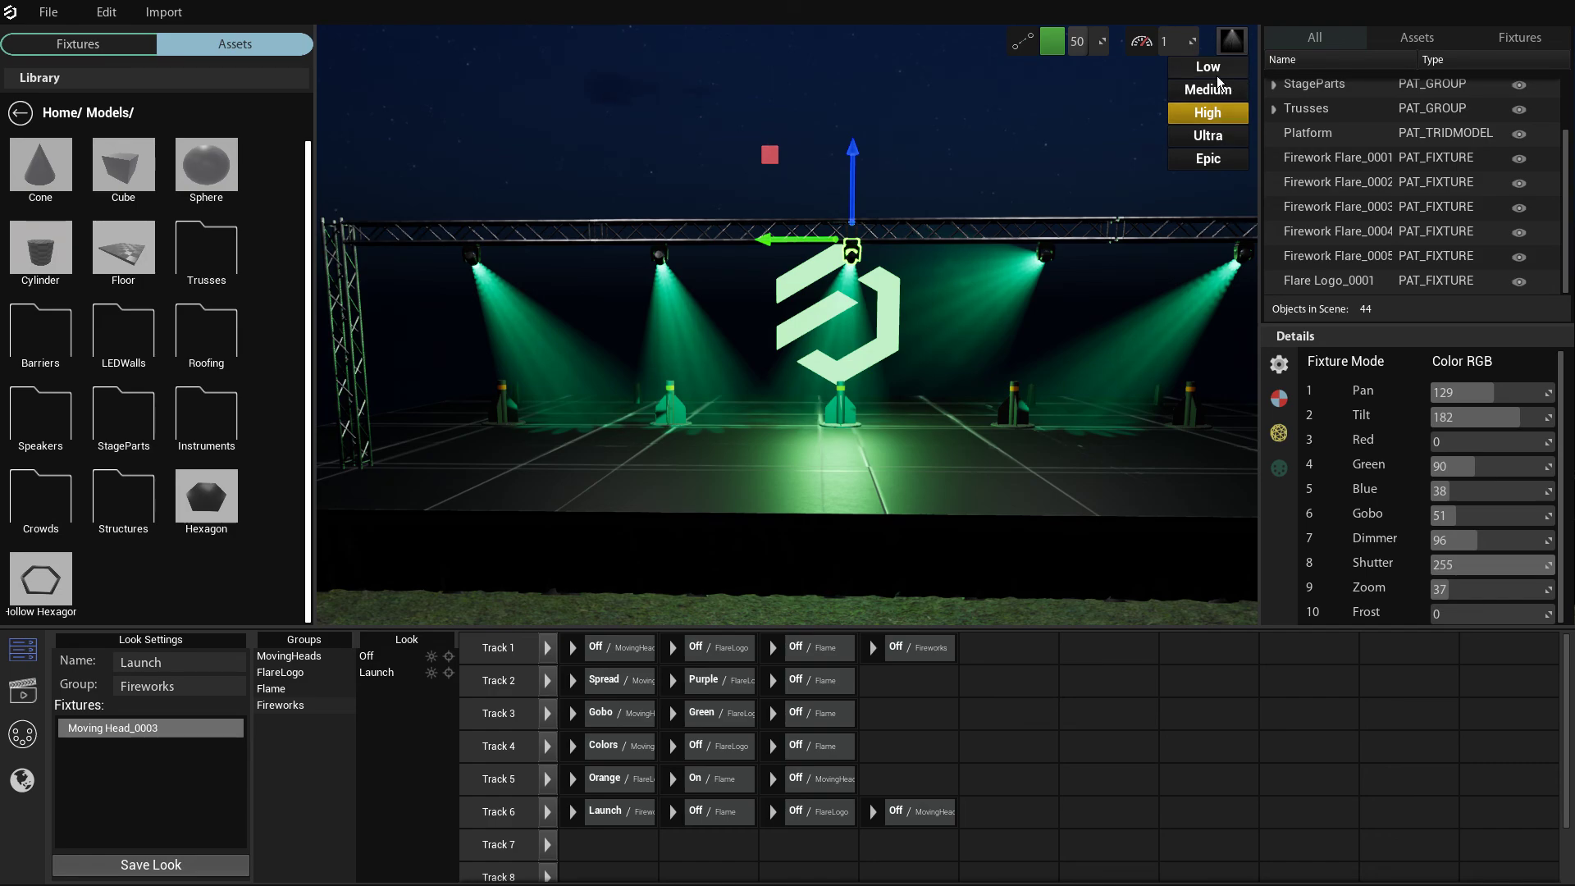
pyautogui.click(1221, 72)
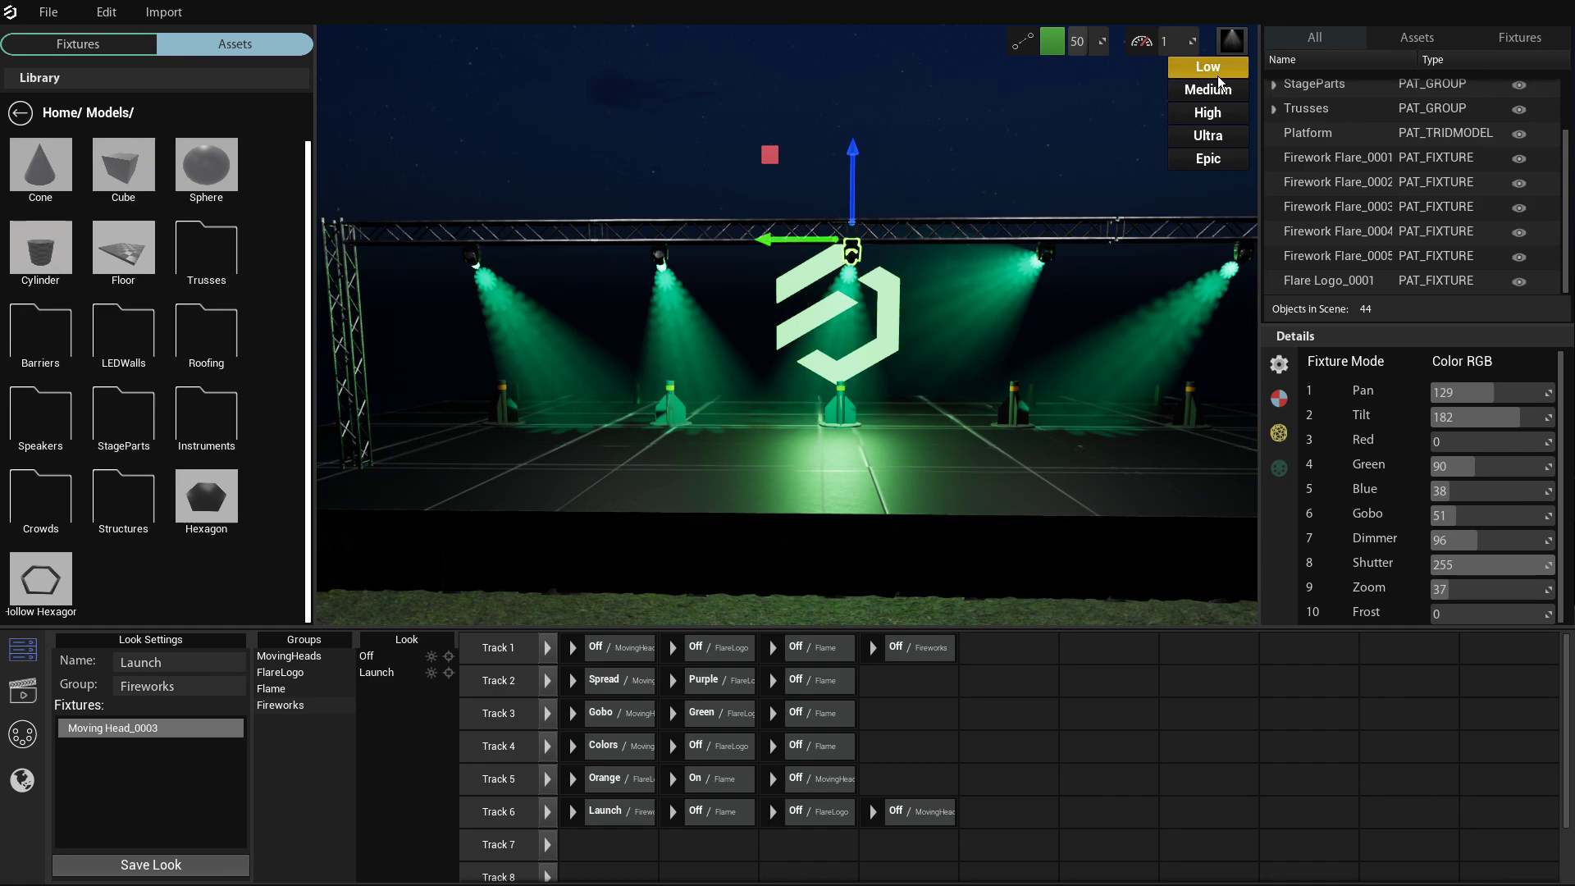
pyautogui.click(1228, 166)
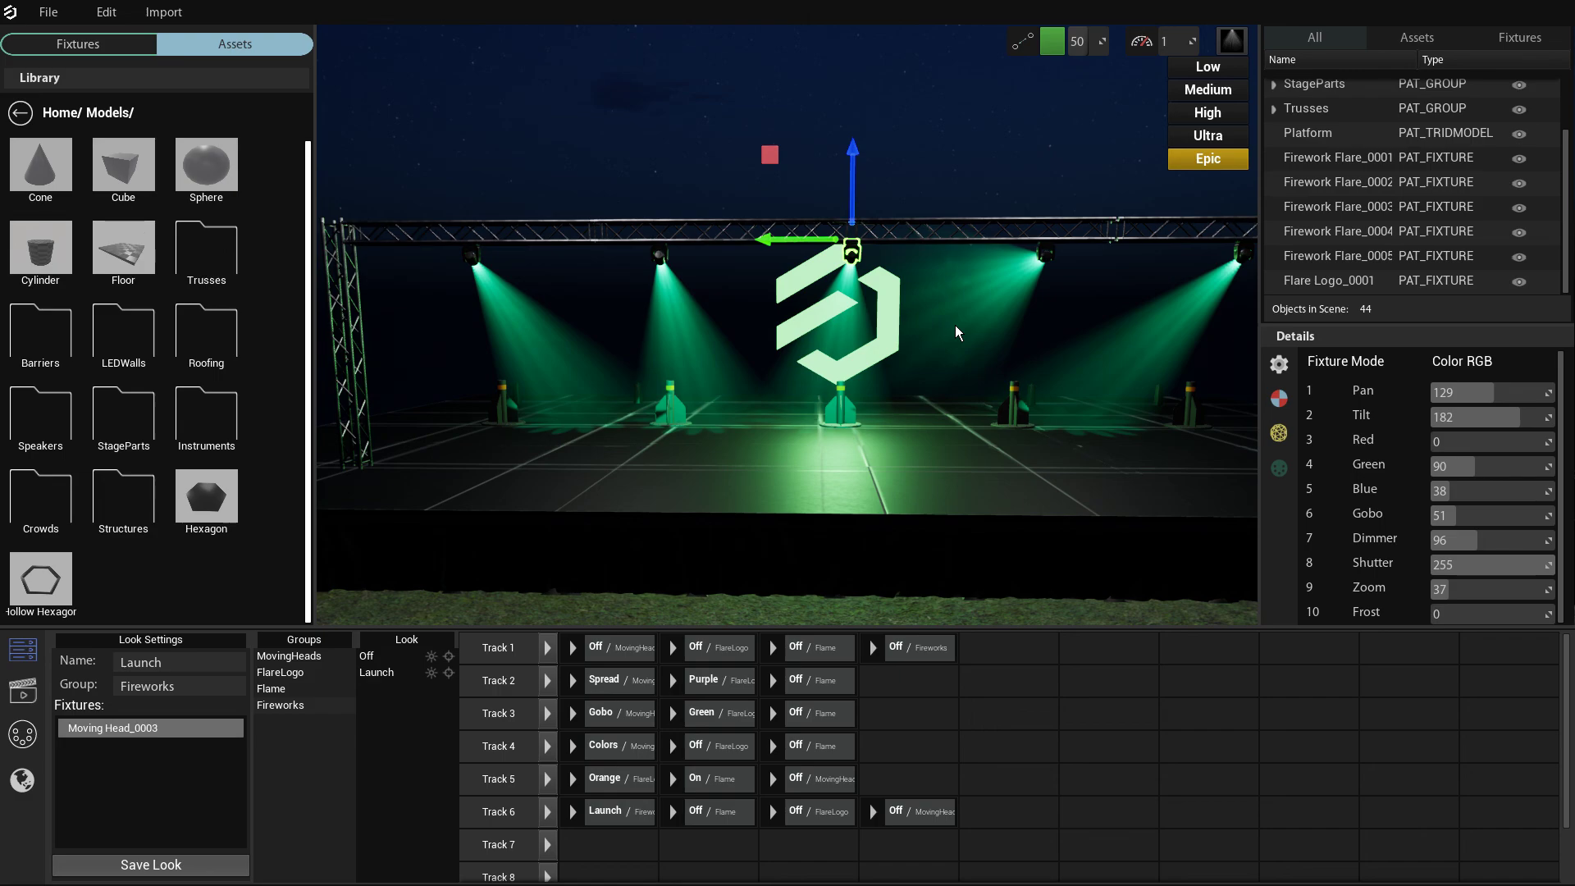
pyautogui.click(1222, 116)
pyautogui.click(922, 126)
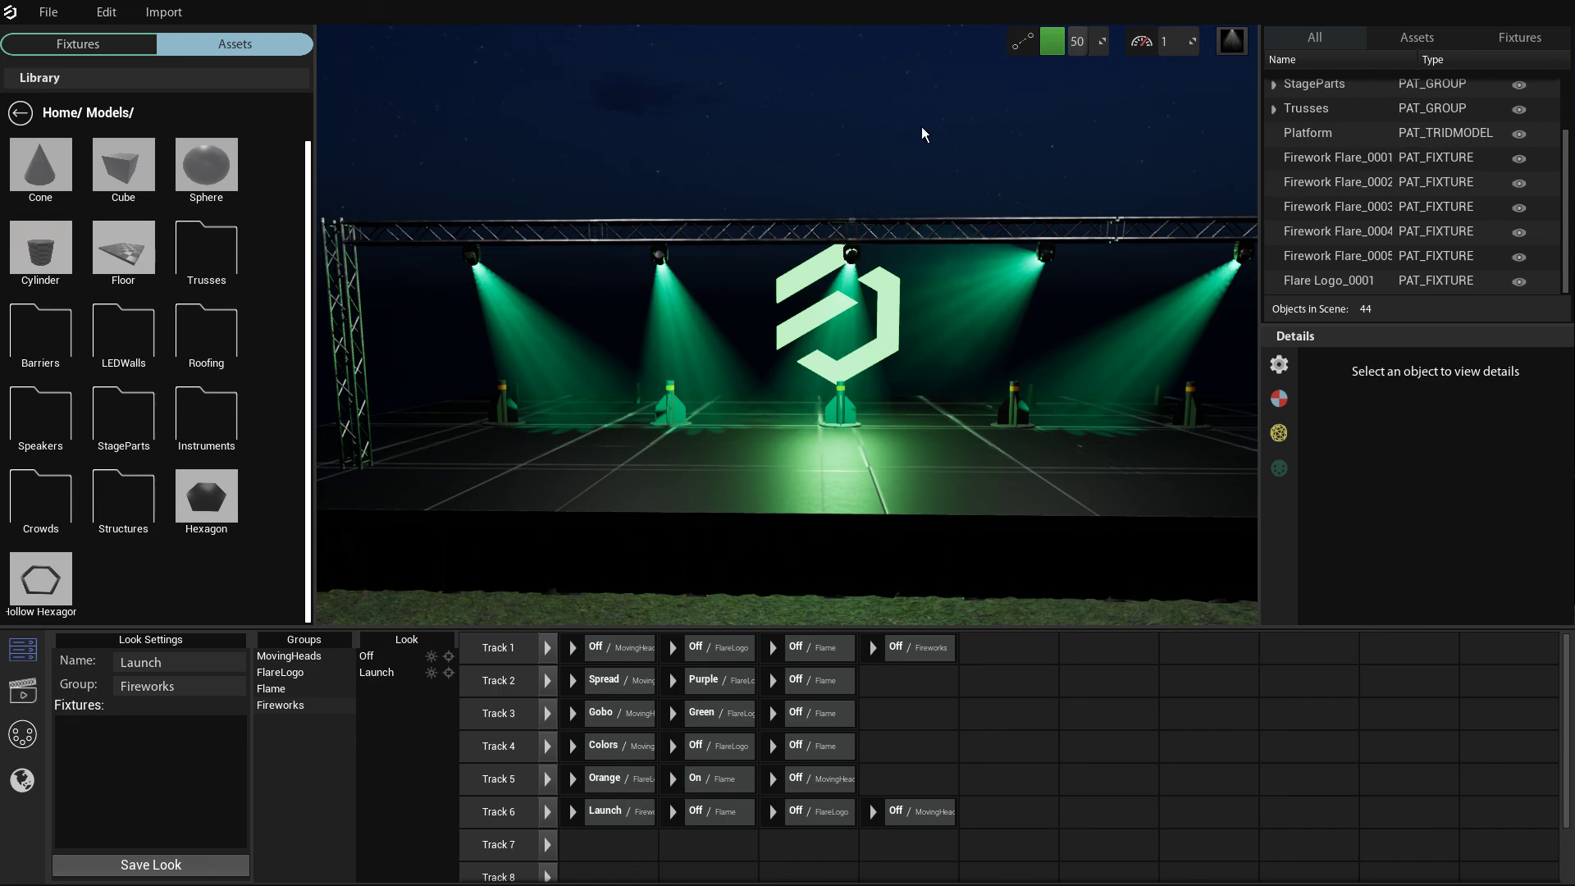
# - Turn the camera toward the centre of the stage, lower it and fly it closer
pyautogui.moveTo(891, 150); pyautogui.dragTo(925, 161, button='right')
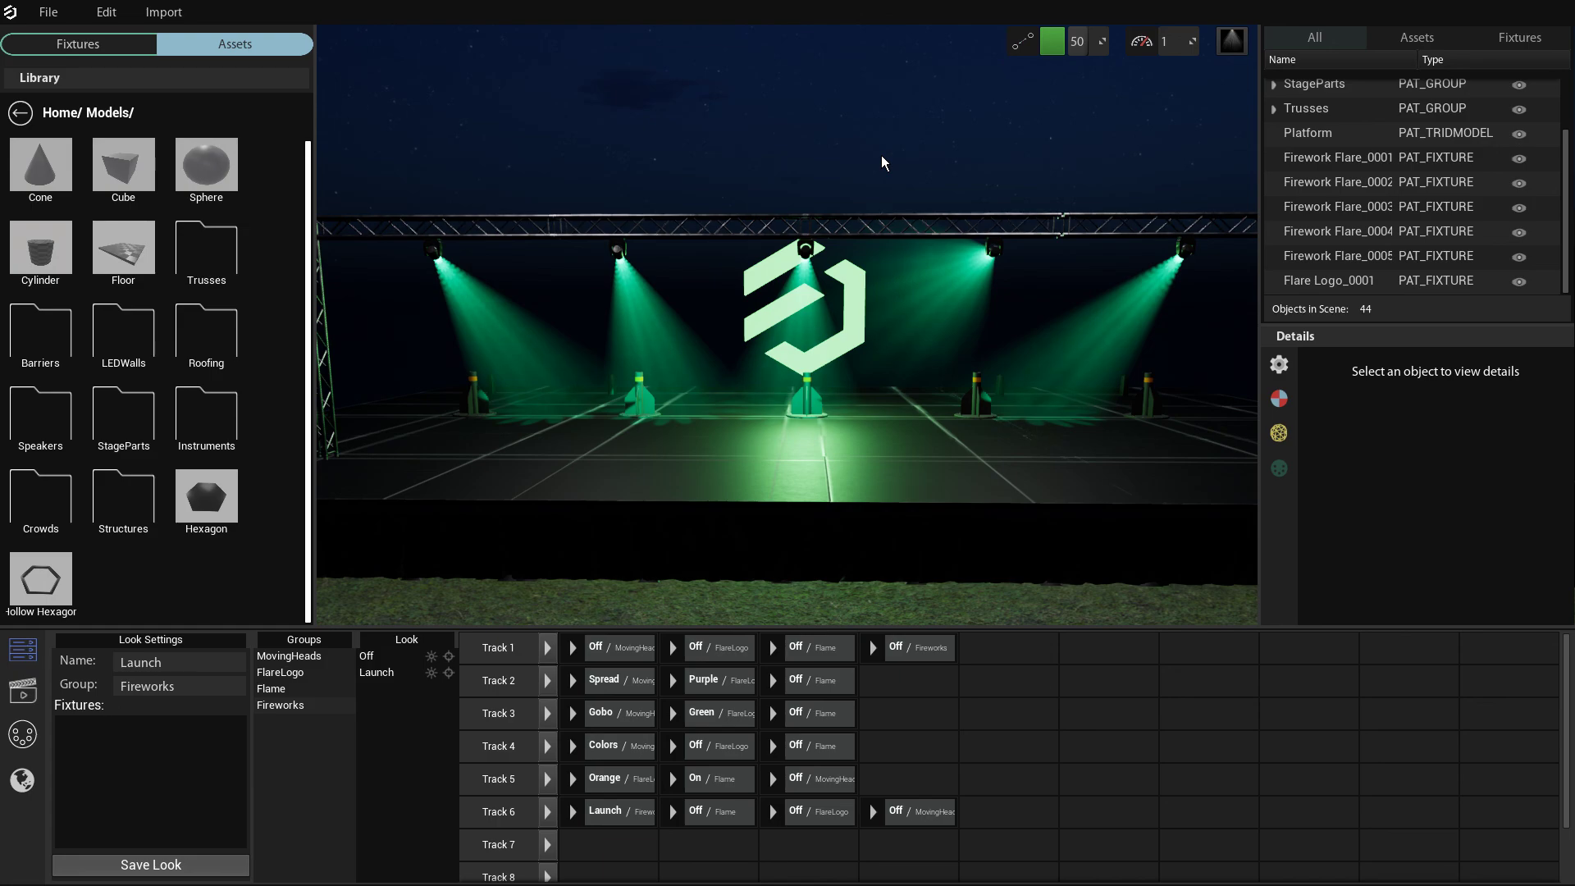
pyautogui.press('q')
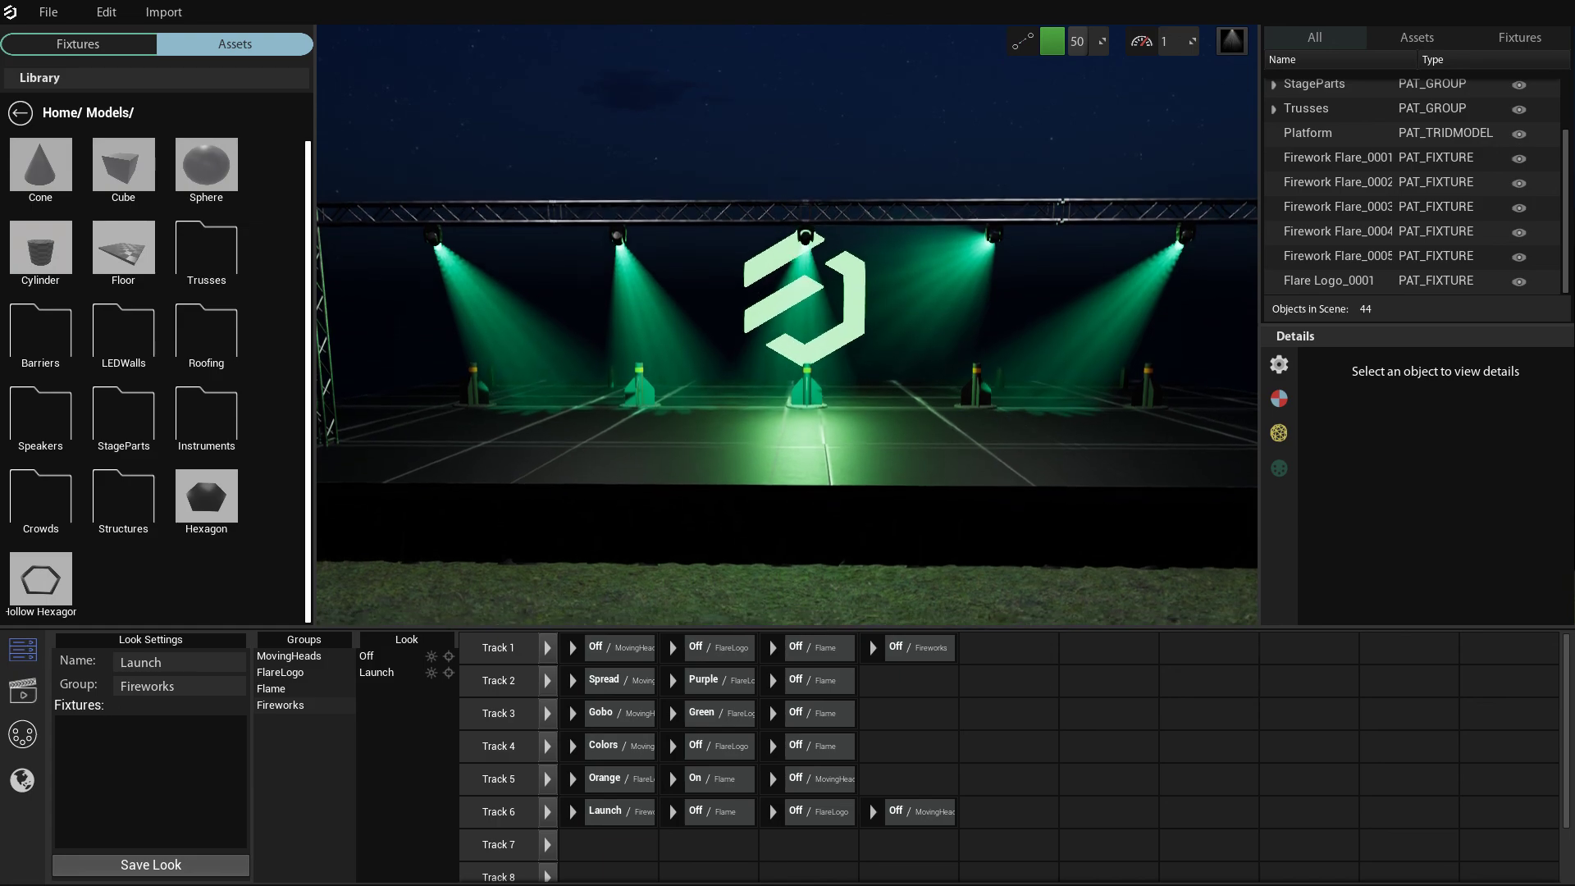
pyautogui.press('w')
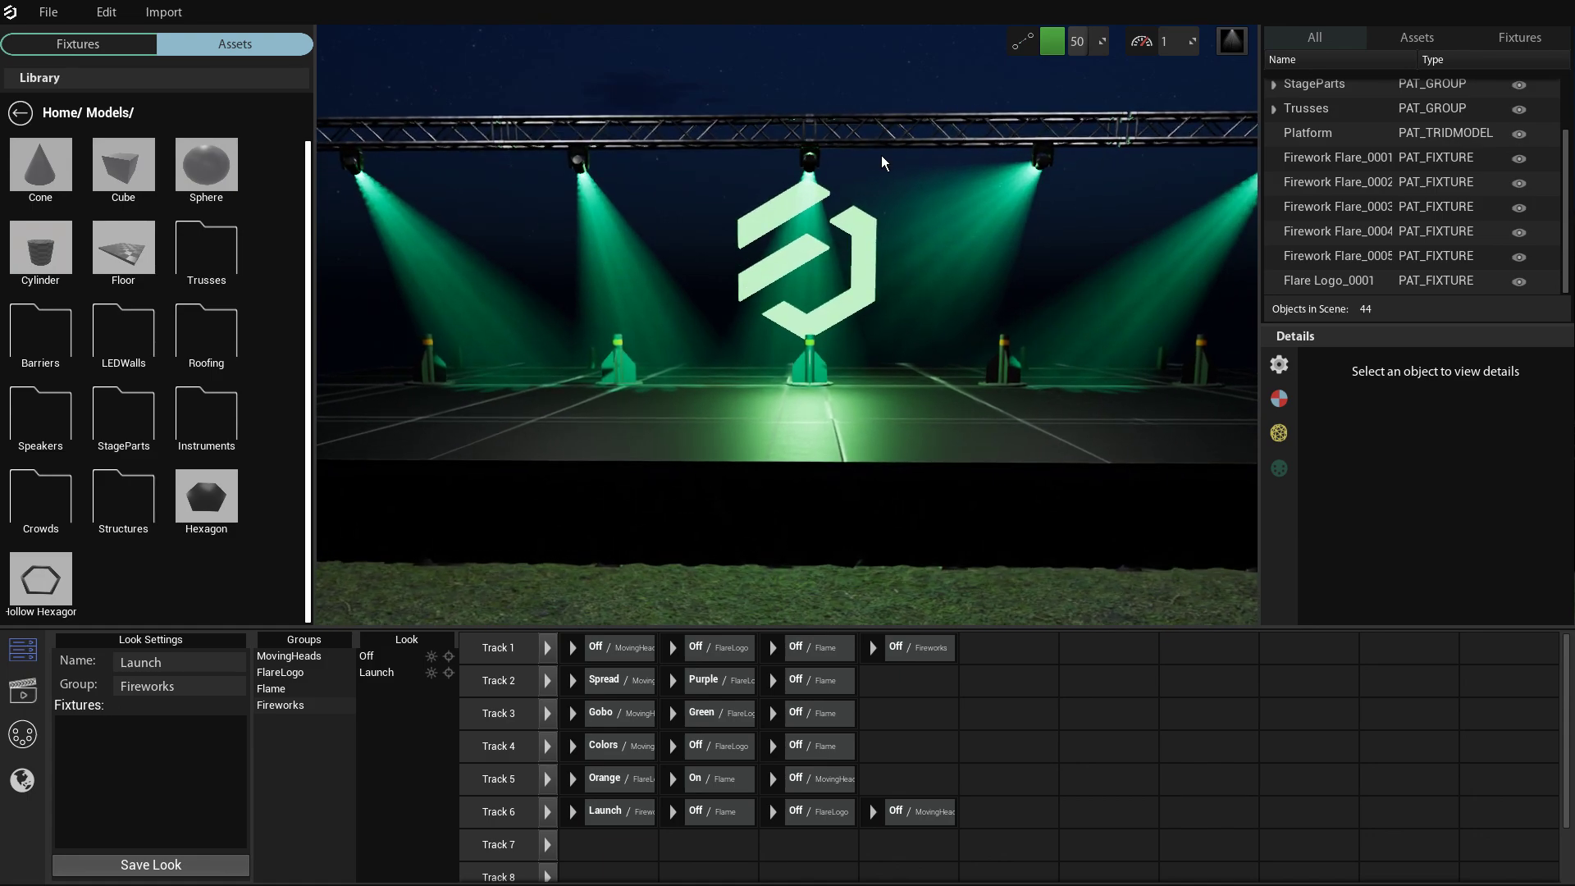